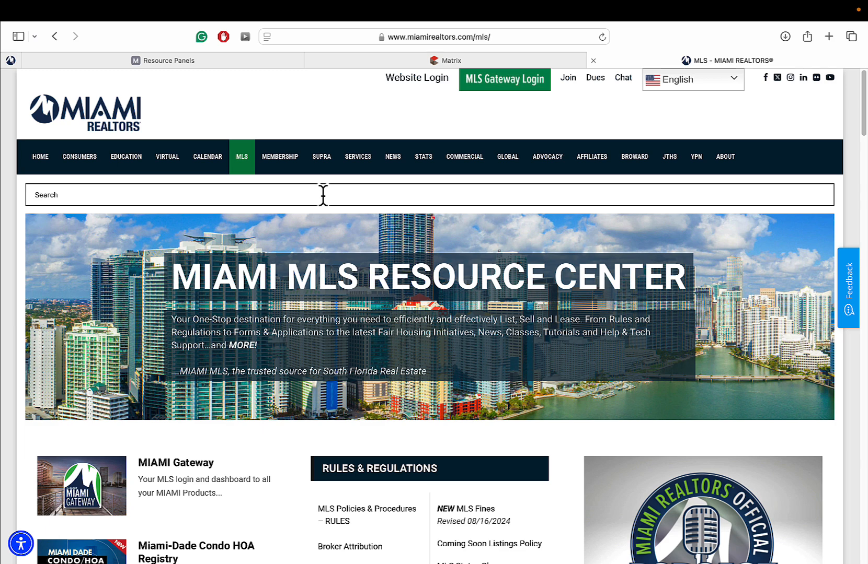
- Reload the MLS resource center page and scroll down through it
{"action": "mouse_move", "coordinate": [243, 166]}
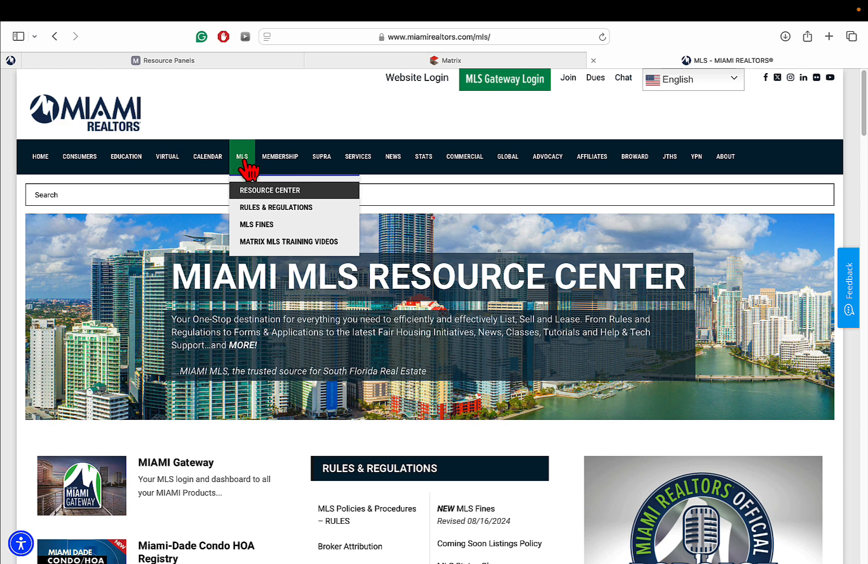
{"action": "left_click", "coordinate": [244, 161]}
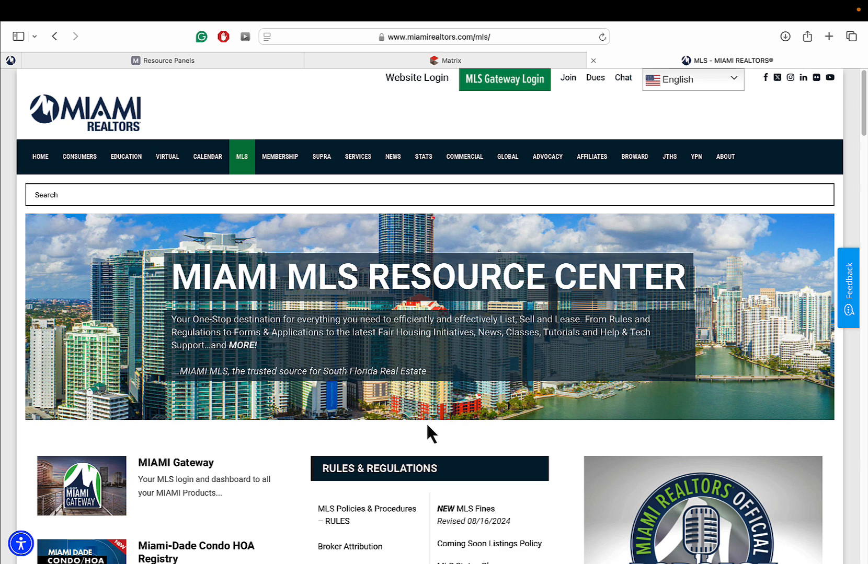
{"action": "scroll", "coordinate": [431, 408], "scroll_direction": "down", "scroll_amount": 3}
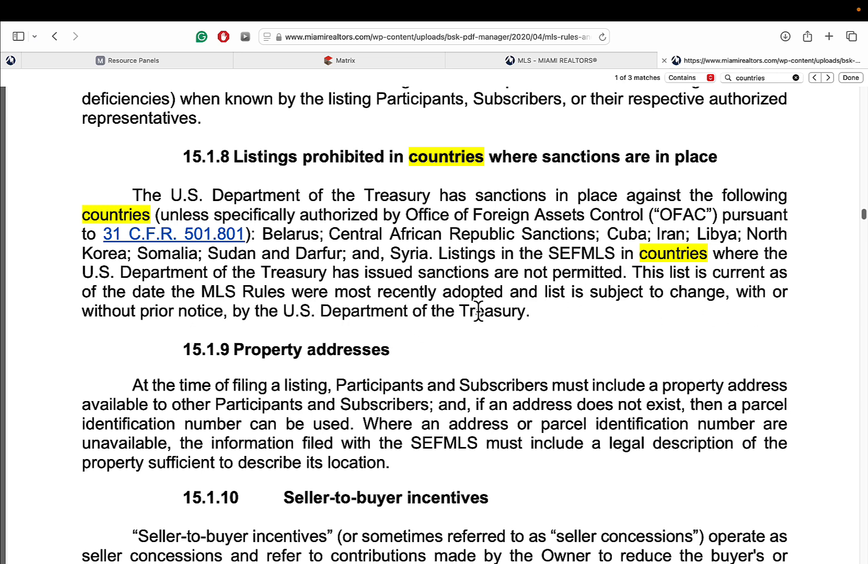
- Switch to the Matrix tab and start a new listing from the ADD/EDIT page
{"action": "left_click", "coordinate": [371, 66]}
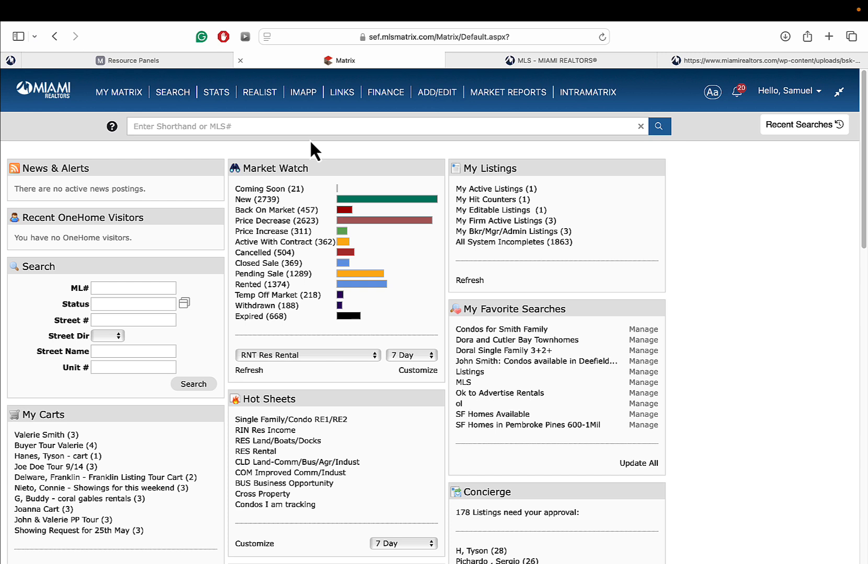
{"action": "mouse_move", "coordinate": [430, 100]}
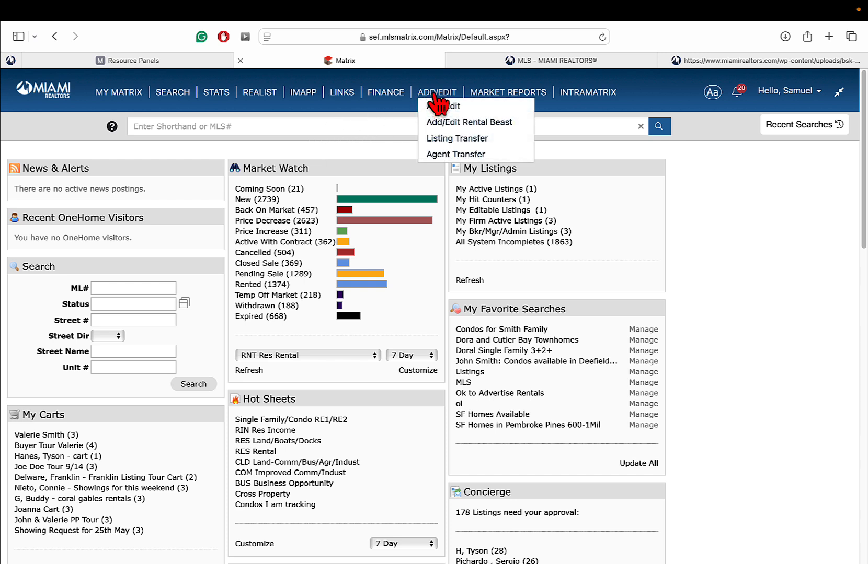
{"action": "left_click", "coordinate": [444, 92]}
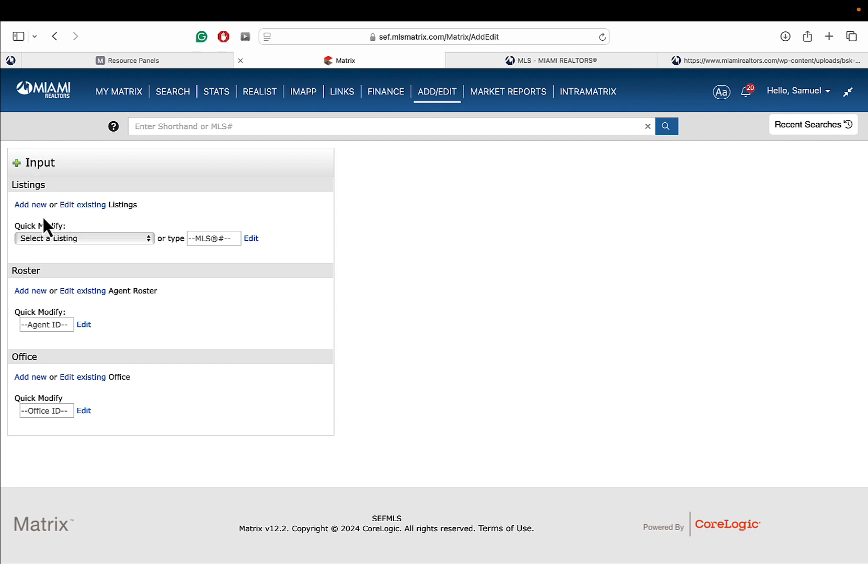
{"action": "left_click", "coordinate": [30, 207]}
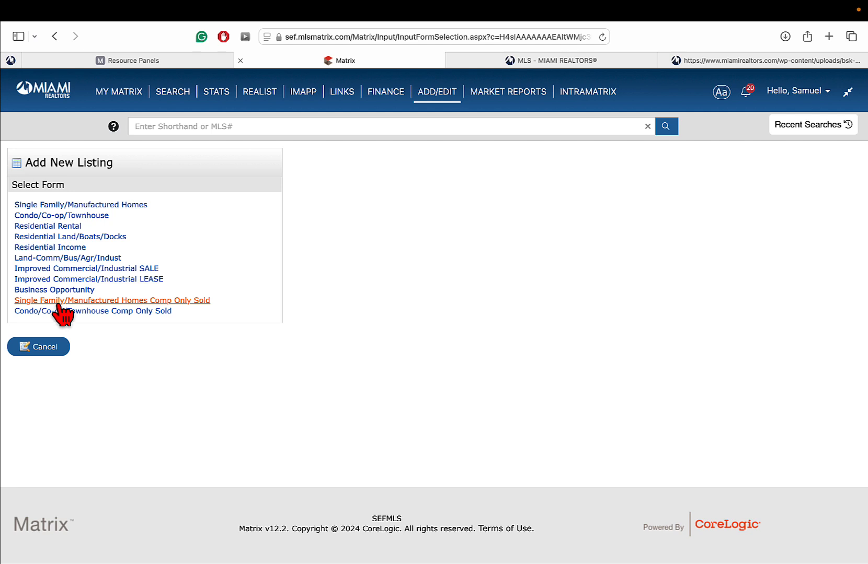
- Load miamirealtors.com/componlysale in a new tab and scroll through the Comp Only Sales page
{"action": "left_click", "coordinate": [828, 37]}
{"action": "type", "text": "mia"}
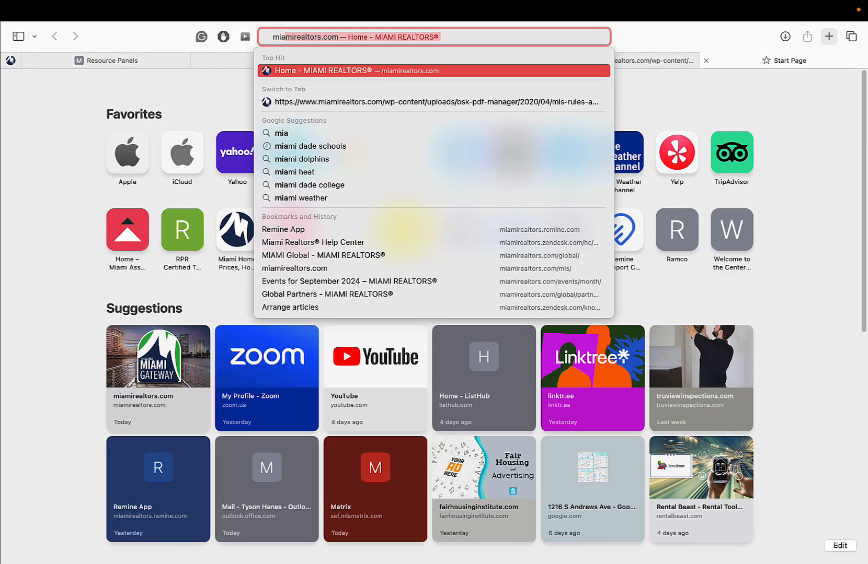
{"action": "key", "text": "Right"}
{"action": "type", "text": "/"}
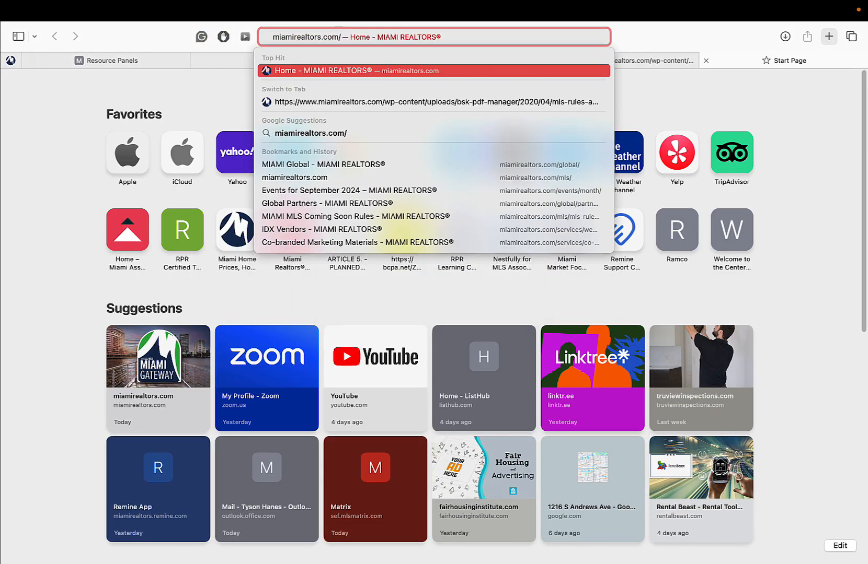
{"action": "type", "text": "compon"}
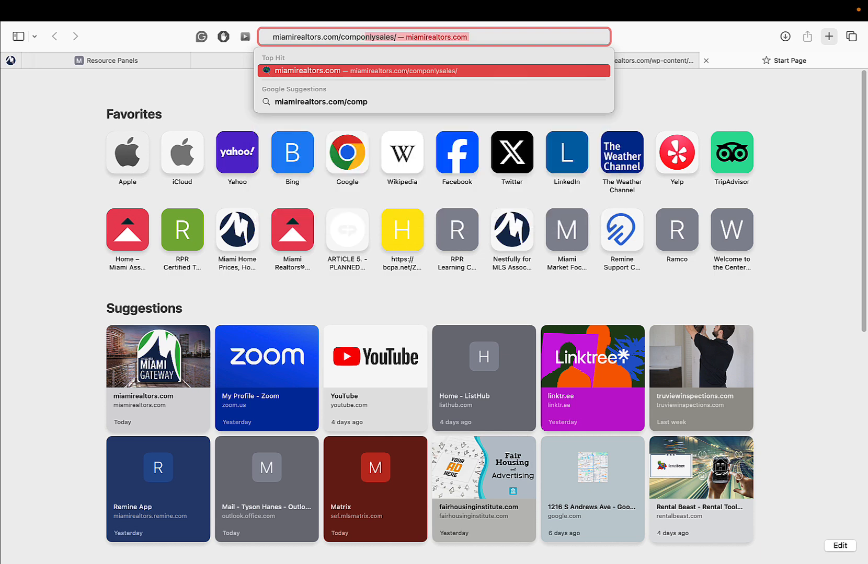
{"action": "type", "text": "lysal"}
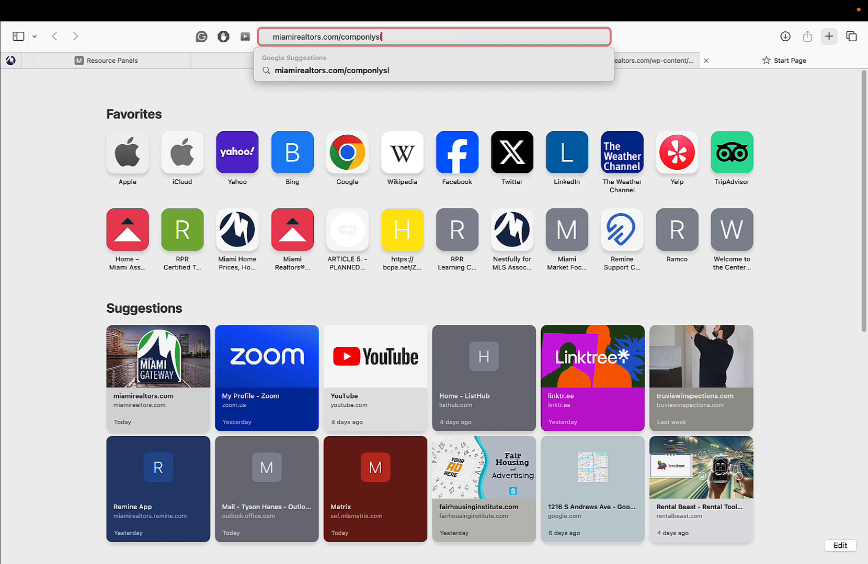
{"action": "type", "text": "es"}
{"action": "key", "text": "Return"}
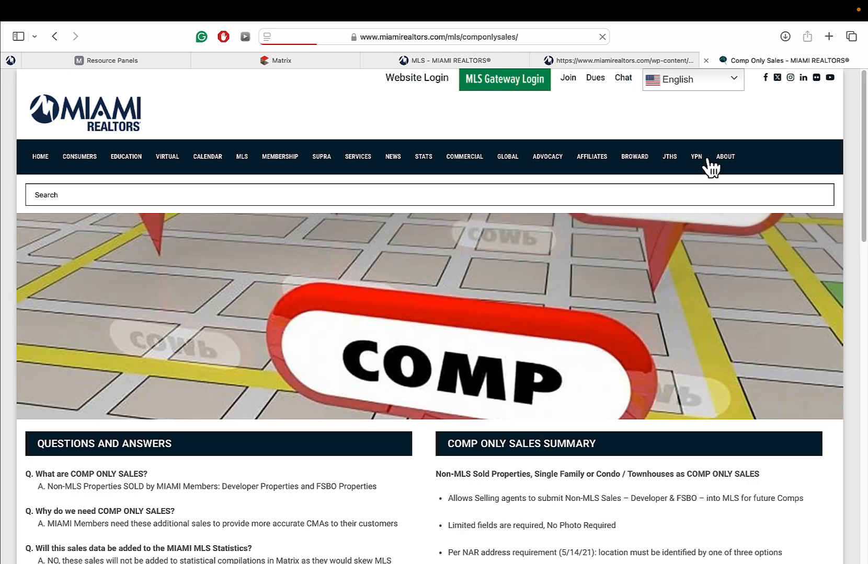
{"action": "scroll", "coordinate": [360, 329], "scroll_direction": "down", "scroll_amount": 5}
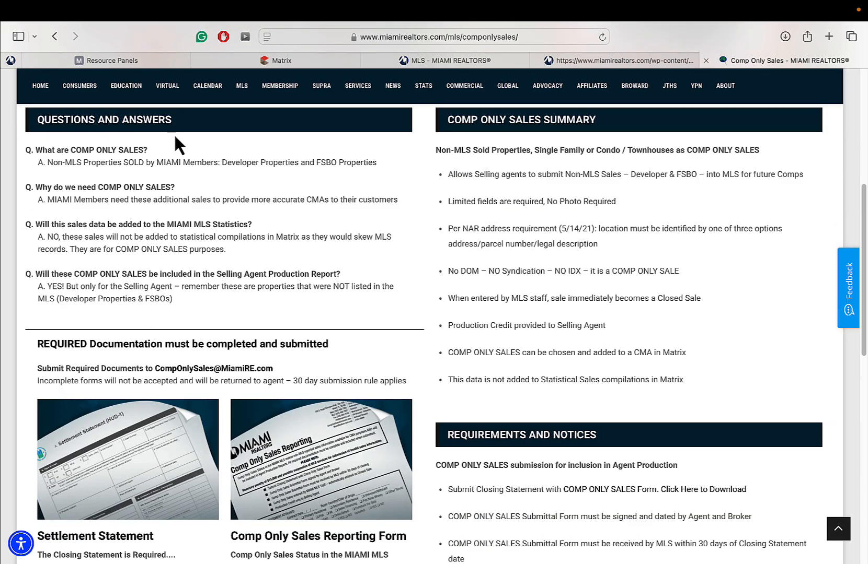
{"action": "scroll", "coordinate": [267, 222], "scroll_direction": "down", "scroll_amount": 2}
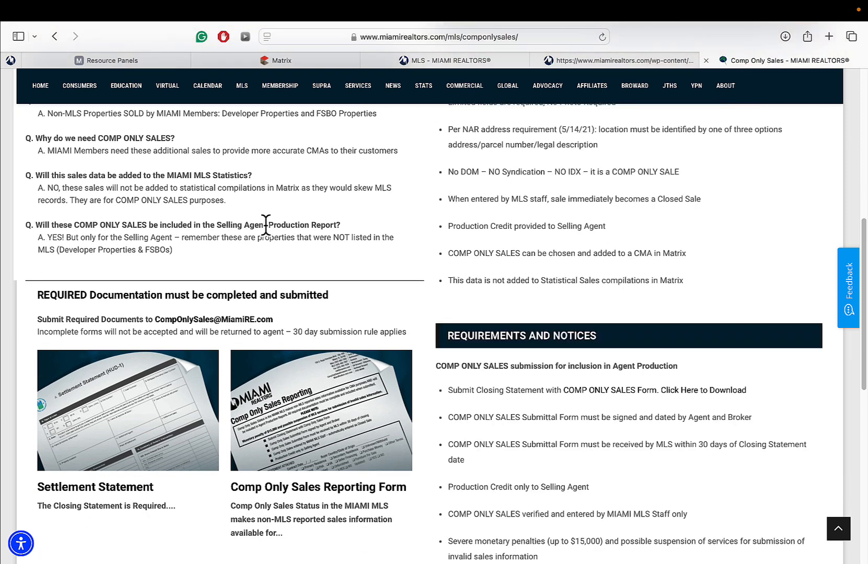
{"action": "scroll", "coordinate": [144, 281], "scroll_direction": "down", "scroll_amount": 1}
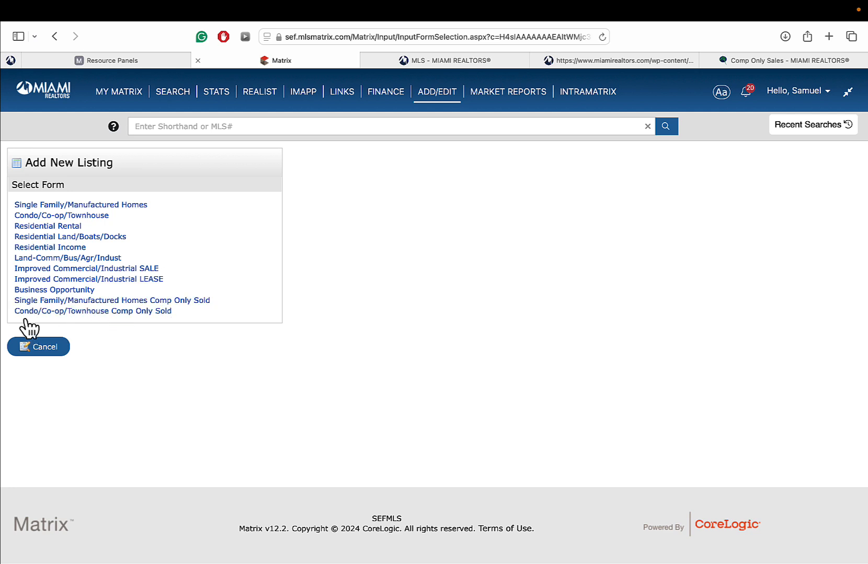
- Pick the Condo/Co-op/Townhouse form from the Add New Listing list
{"action": "left_click", "coordinate": [96, 312]}
{"action": "left_click", "coordinate": [82, 216]}
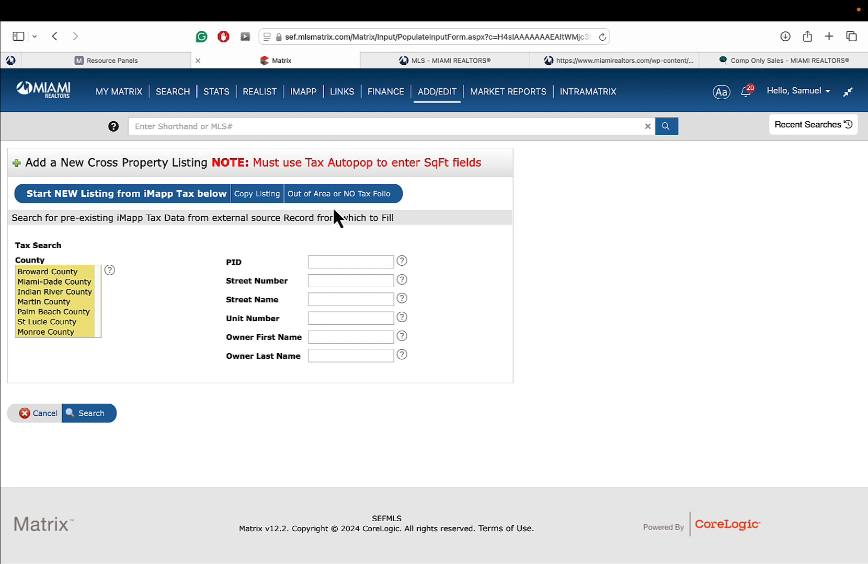
- Select Miami-Dade County for the tax-record search and focus the PID field
{"action": "left_click", "coordinate": [42, 282]}
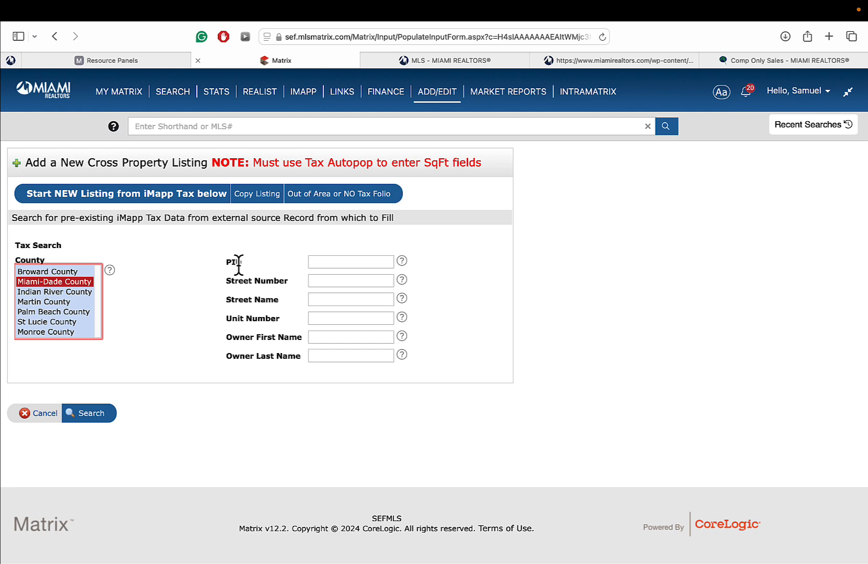
{"action": "left_click", "coordinate": [325, 262]}
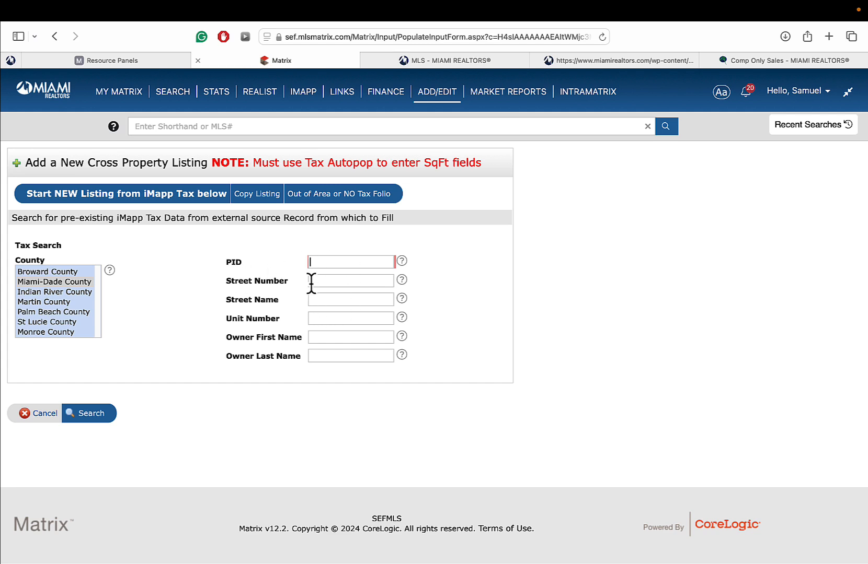
- Search Miami-Dade tax records using the property's street number and street name
{"action": "left_click", "coordinate": [327, 281]}
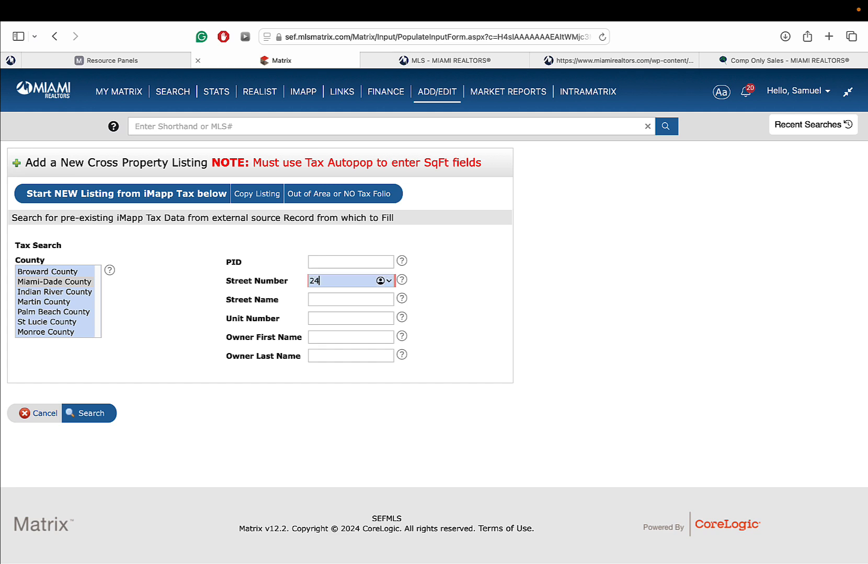
{"action": "key", "text": "Tab"}
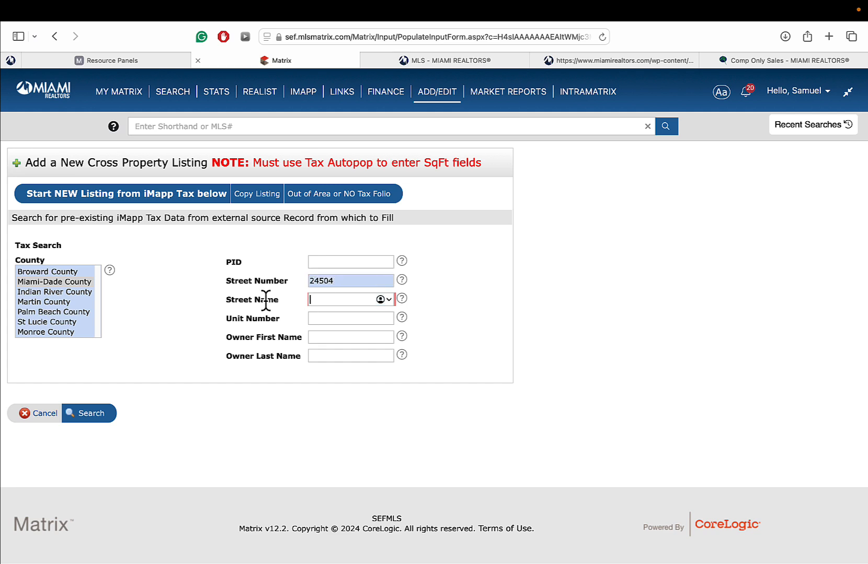
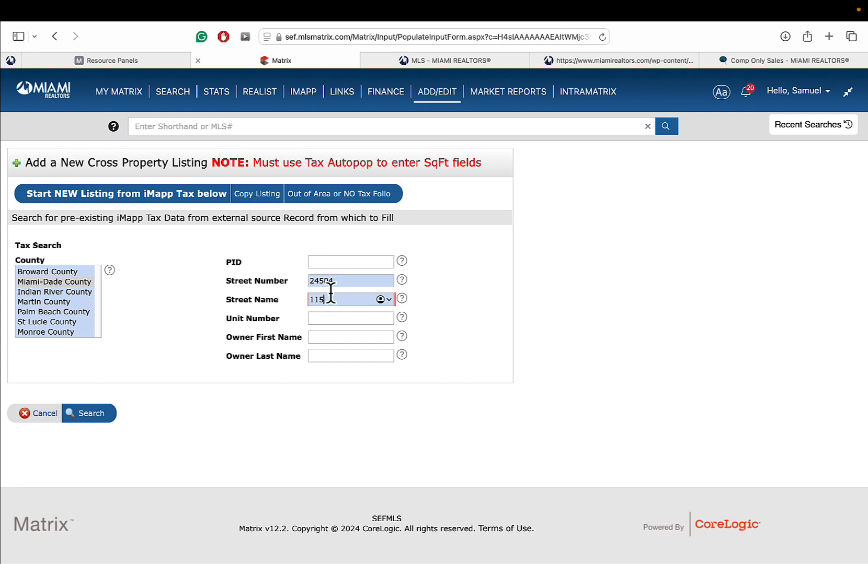
{"action": "left_click", "coordinate": [98, 427]}
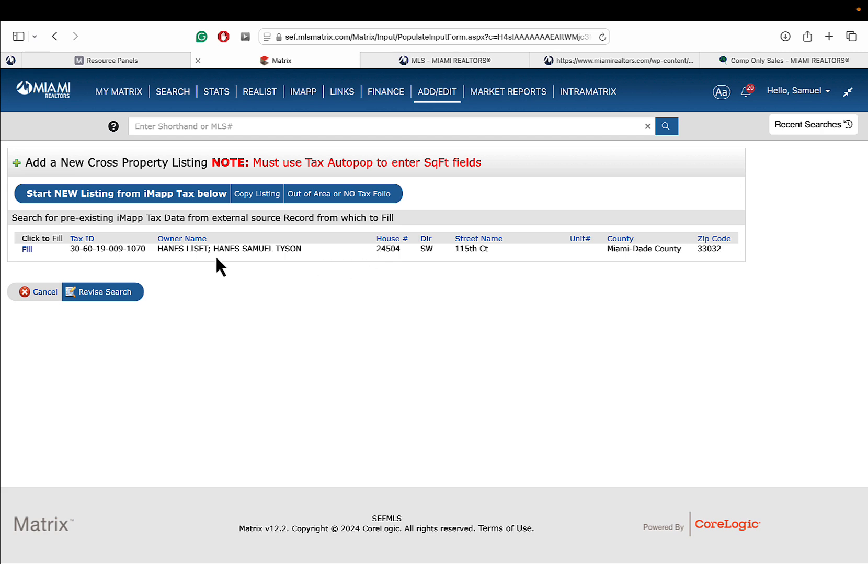
- Fill the new Condo/Co-op/Townhouse listing from the matching tax record
{"action": "left_click", "coordinate": [26, 250]}
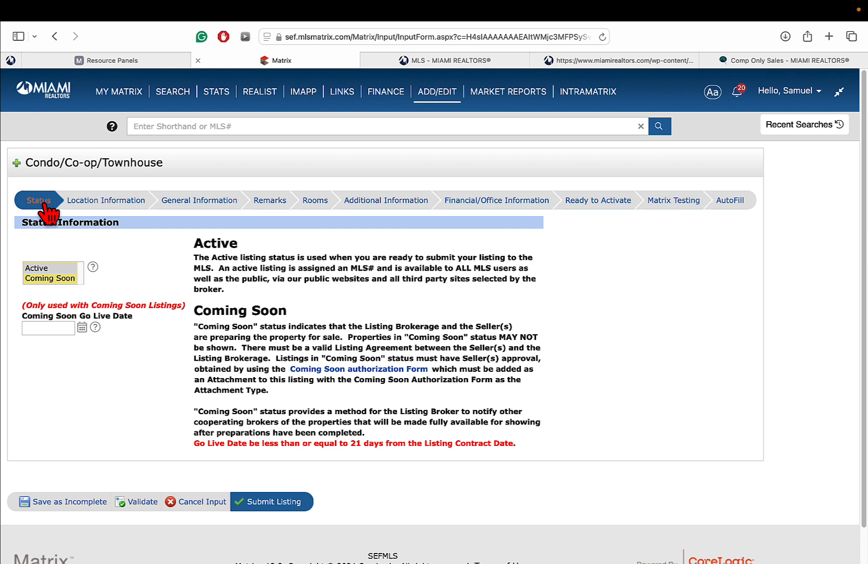
- Try Coming Soon with no go-live date, then set the listing status to Active
{"action": "left_click", "coordinate": [106, 205]}
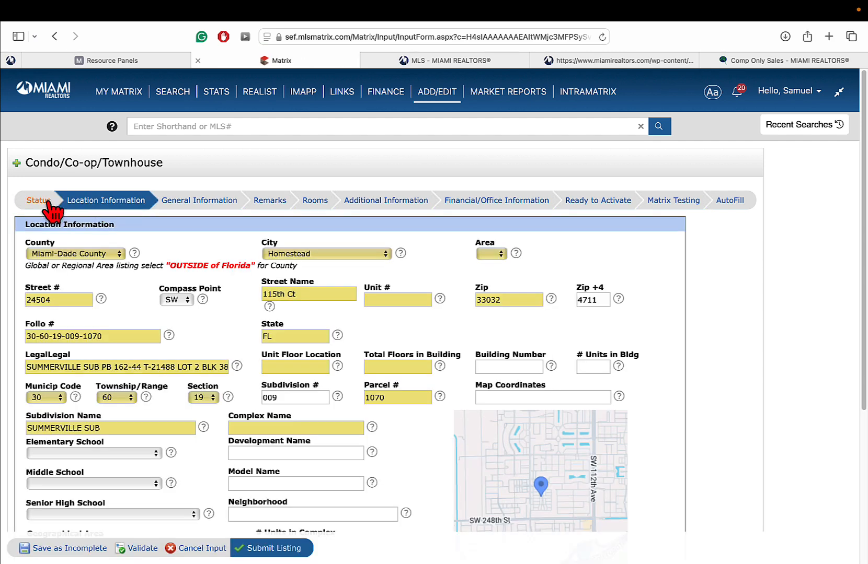
{"action": "left_click", "coordinate": [42, 202]}
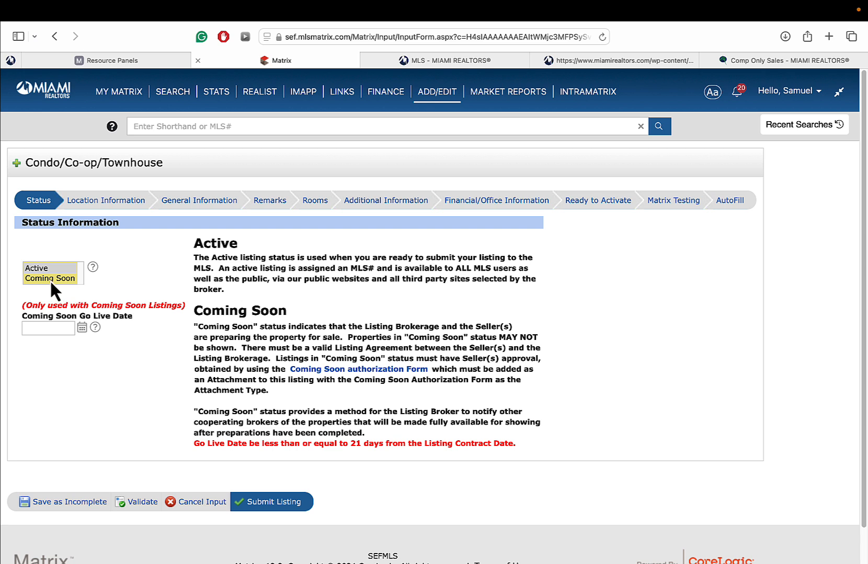
{"action": "left_click", "coordinate": [52, 280]}
{"action": "left_click", "coordinate": [82, 327]}
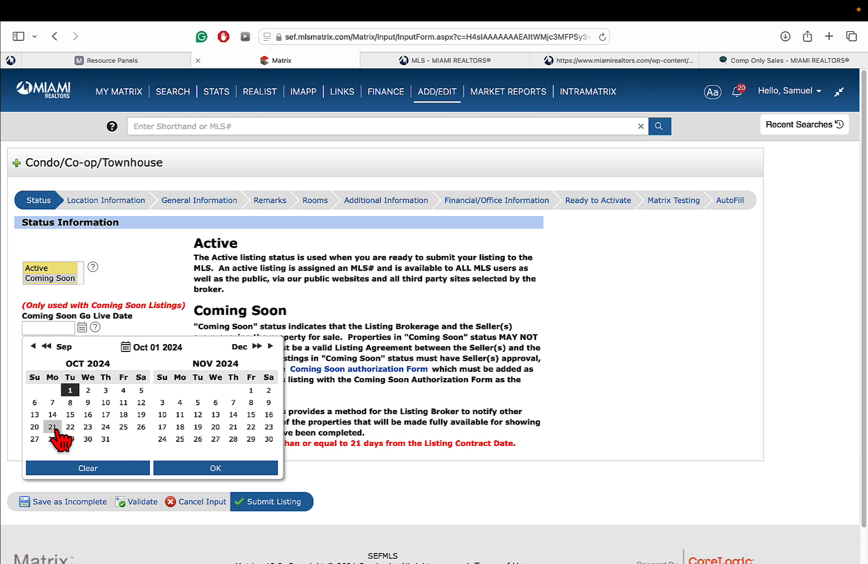
{"action": "left_click", "coordinate": [153, 273]}
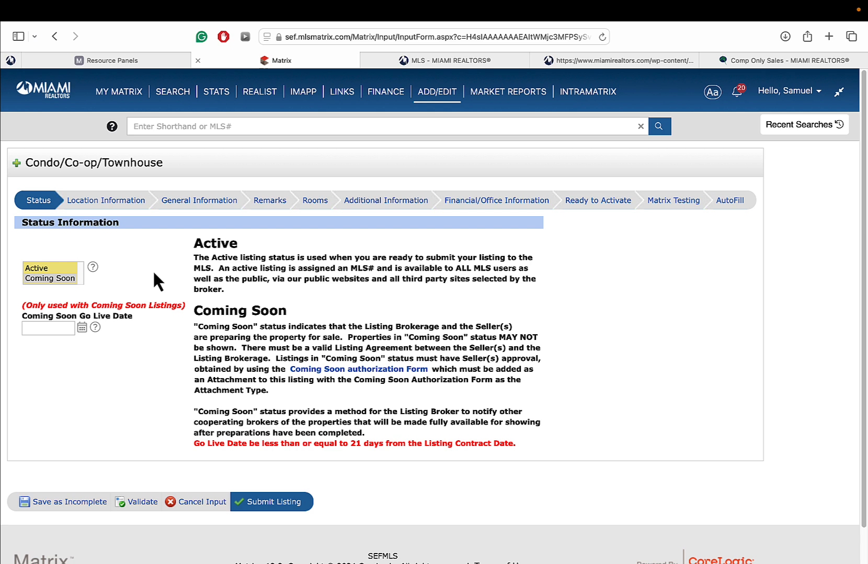
{"action": "left_click", "coordinate": [49, 271]}
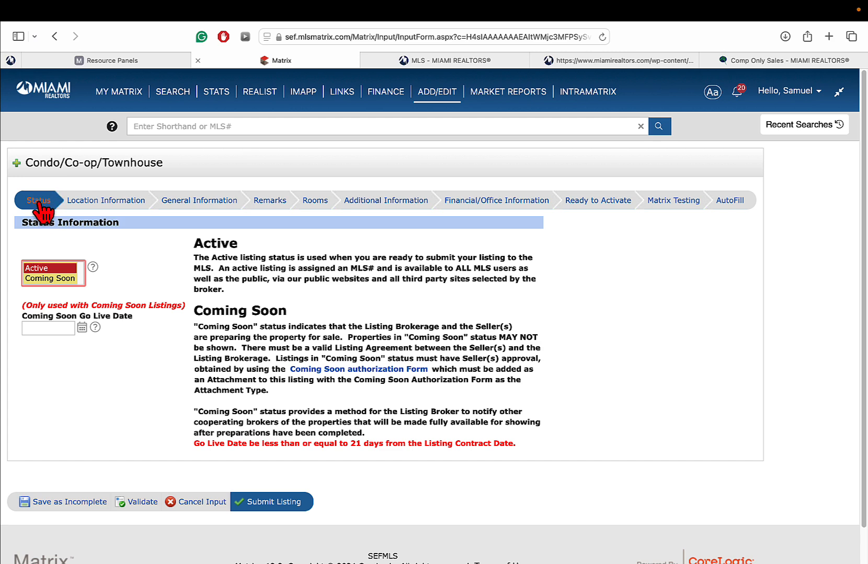
- Review the prefilled Location Information fields and start entering the Development Name
{"action": "left_click", "coordinate": [89, 204]}
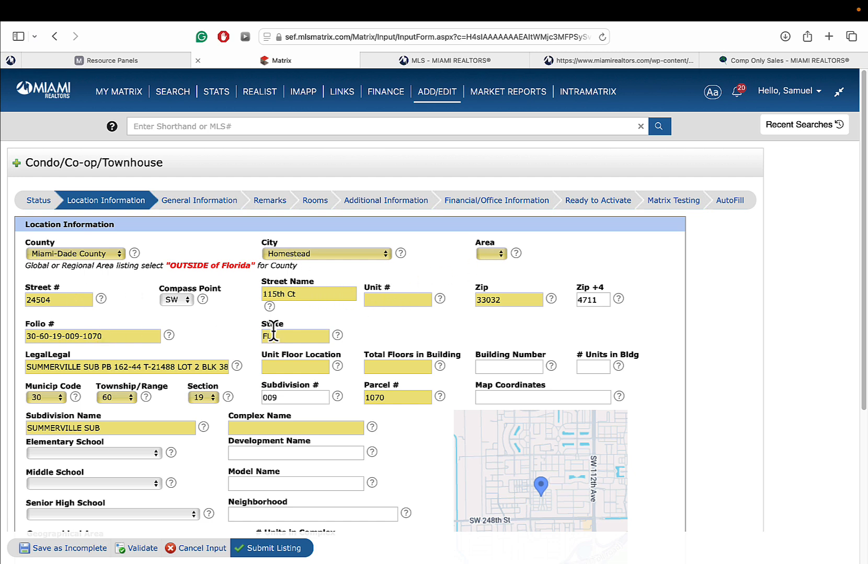
{"action": "scroll", "coordinate": [238, 326], "scroll_direction": "down", "scroll_amount": 2}
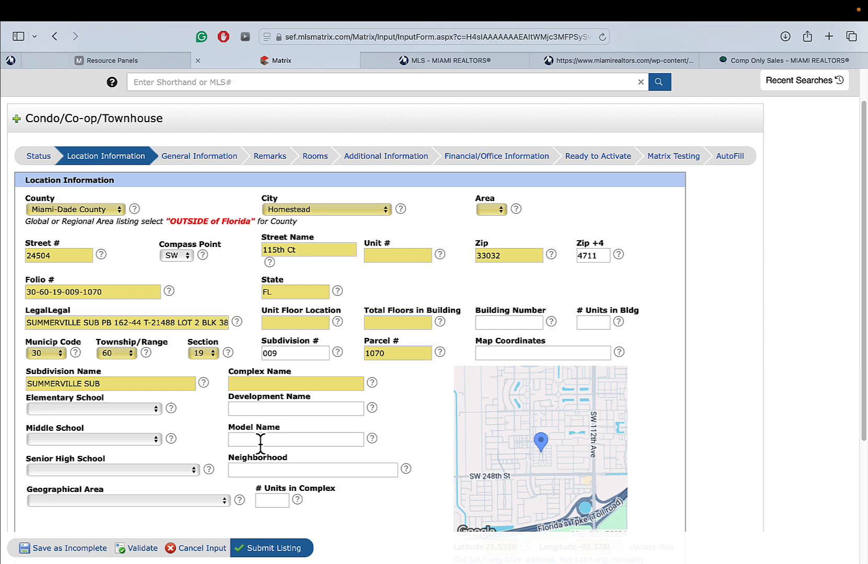
{"action": "left_click", "coordinate": [262, 410]}
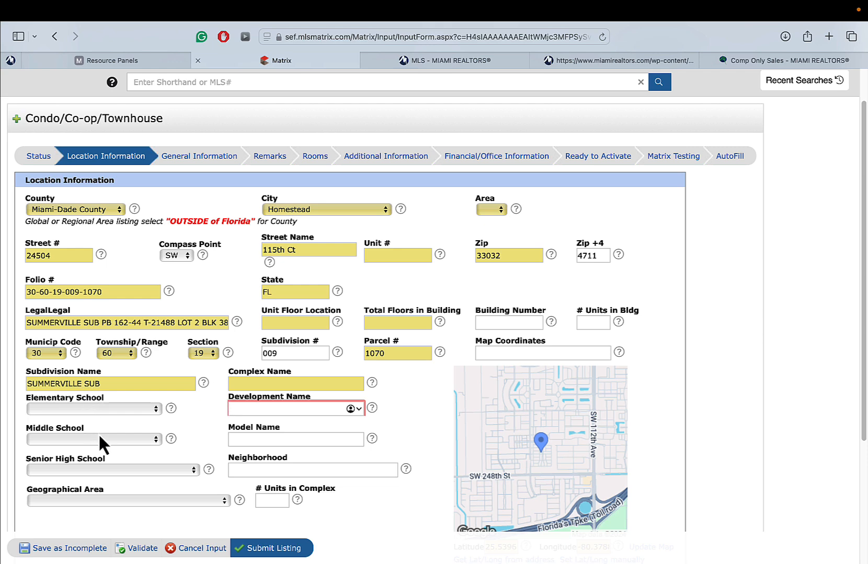
- Save the listing as Incomplete and open its full details from My Listings
{"action": "left_click", "coordinate": [63, 554]}
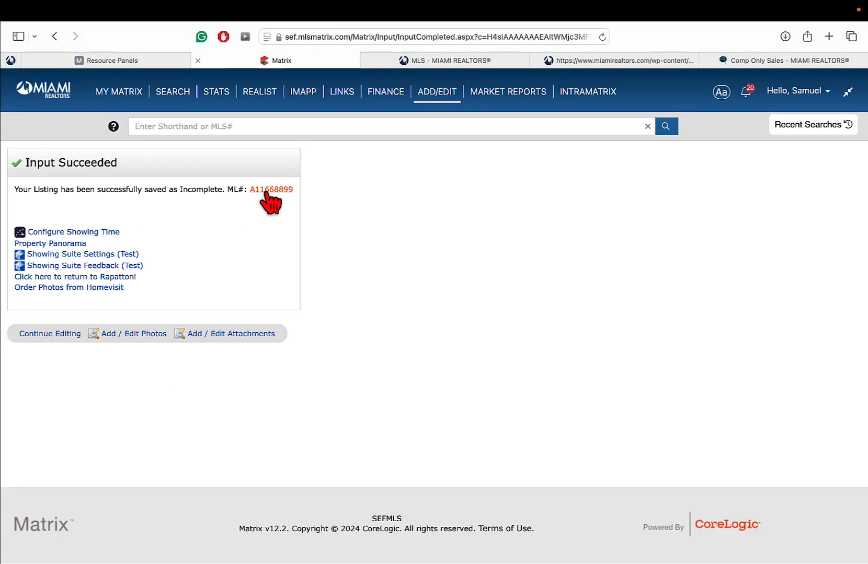
{"action": "left_click", "coordinate": [267, 190]}
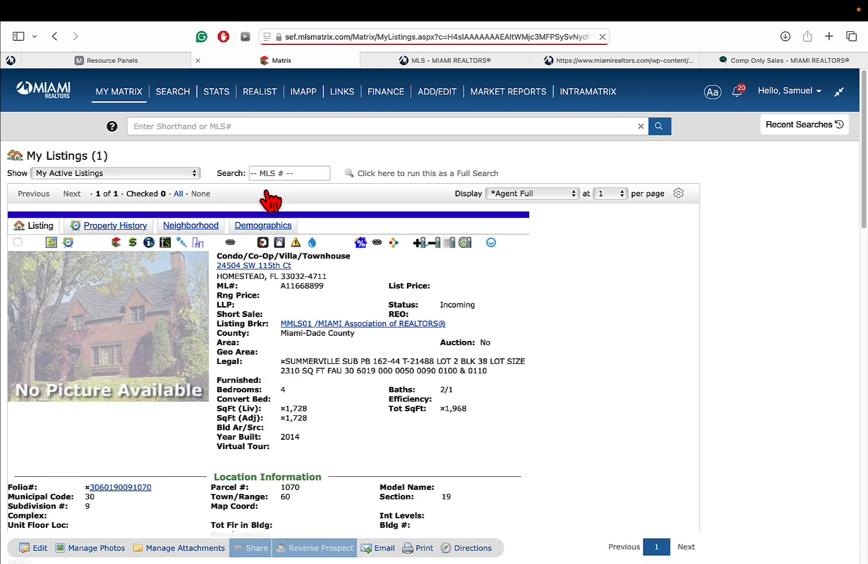
{"action": "scroll", "coordinate": [637, 200], "scroll_direction": "down", "scroll_amount": 3}
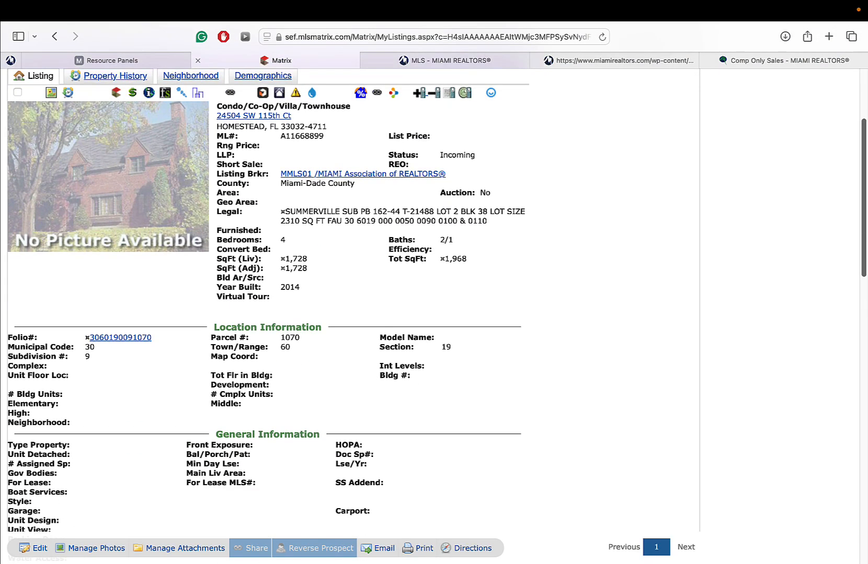
{"action": "scroll", "coordinate": [701, 250], "scroll_direction": "up", "scroll_amount": 1}
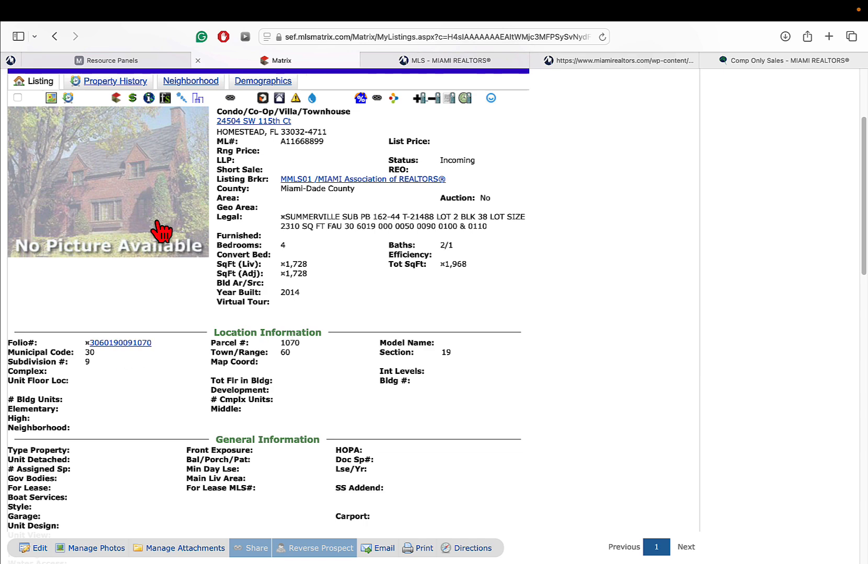
- Check the IMAPP tax report's building details, assigned schools and flood zone AE, then return to Matrix
{"action": "left_click", "coordinate": [148, 98]}
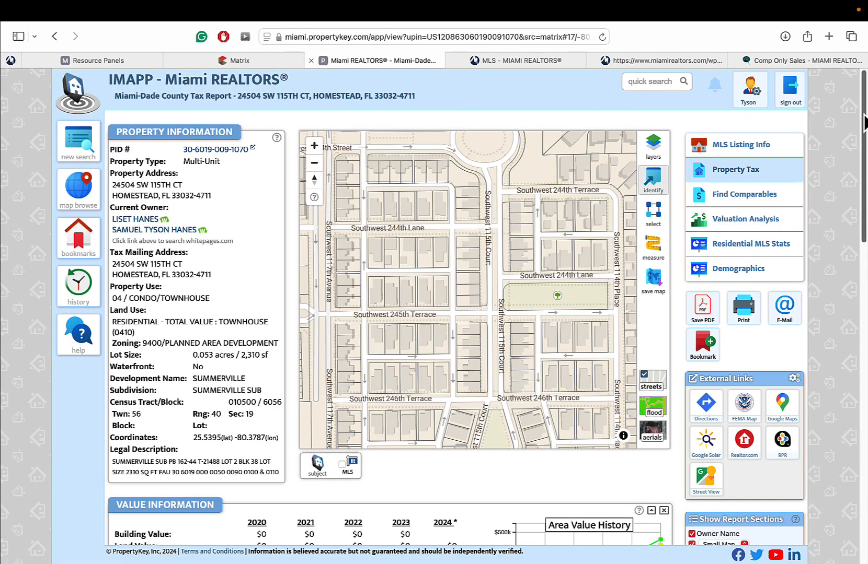
{"action": "scroll", "coordinate": [864, 123], "scroll_direction": "down", "scroll_amount": 15}
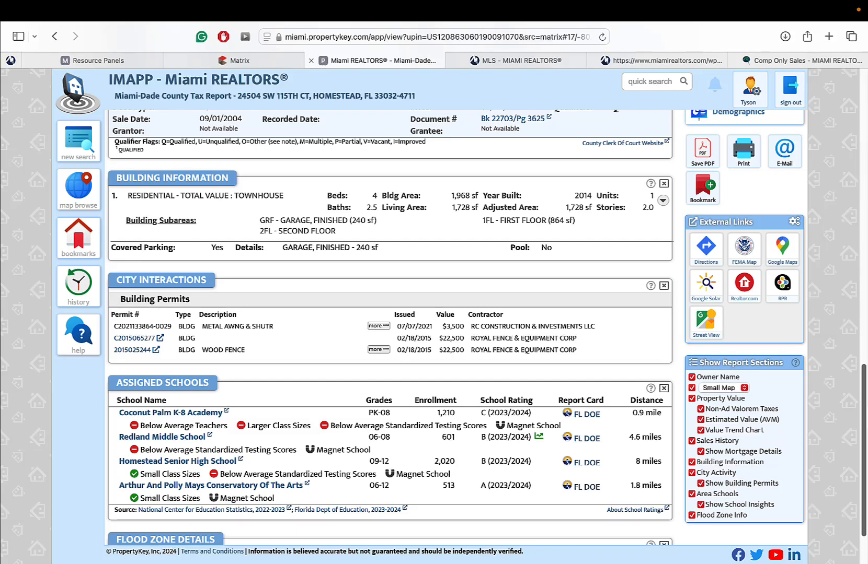
{"action": "scroll", "coordinate": [389, 314], "scroll_direction": "down", "scroll_amount": 3}
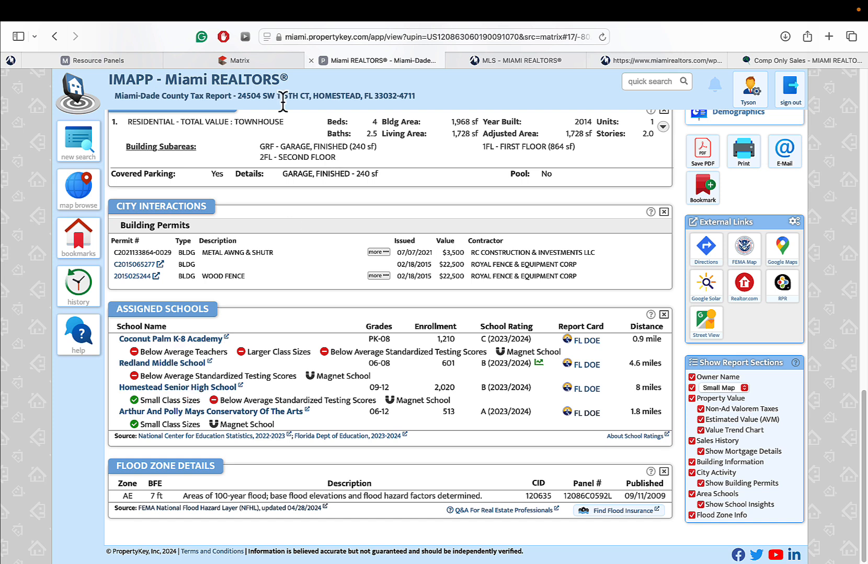
{"action": "left_click", "coordinate": [248, 63]}
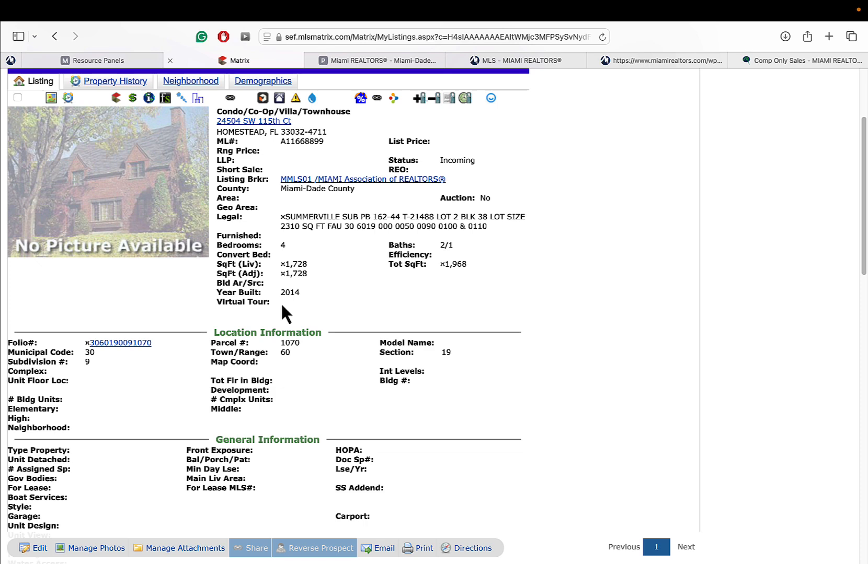
- Edit the saved Incoming listing through the Condo/Co-op/Townhouse form on the Modify Listing page
{"action": "left_click", "coordinate": [37, 551]}
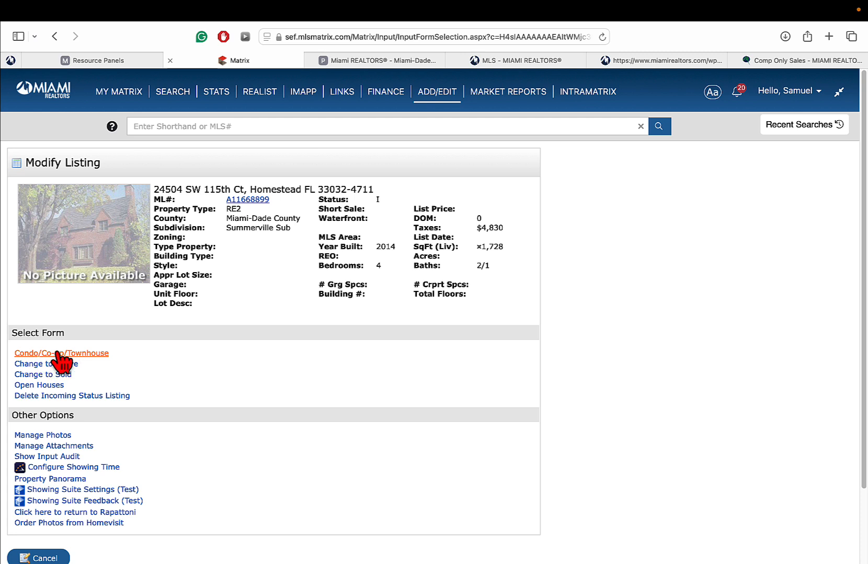
{"action": "left_click", "coordinate": [82, 354]}
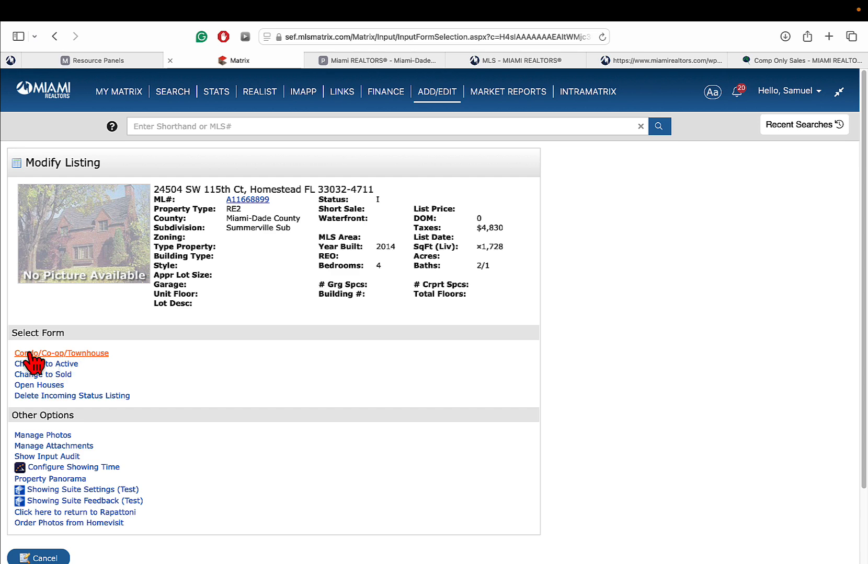
{"action": "left_click", "coordinate": [73, 355]}
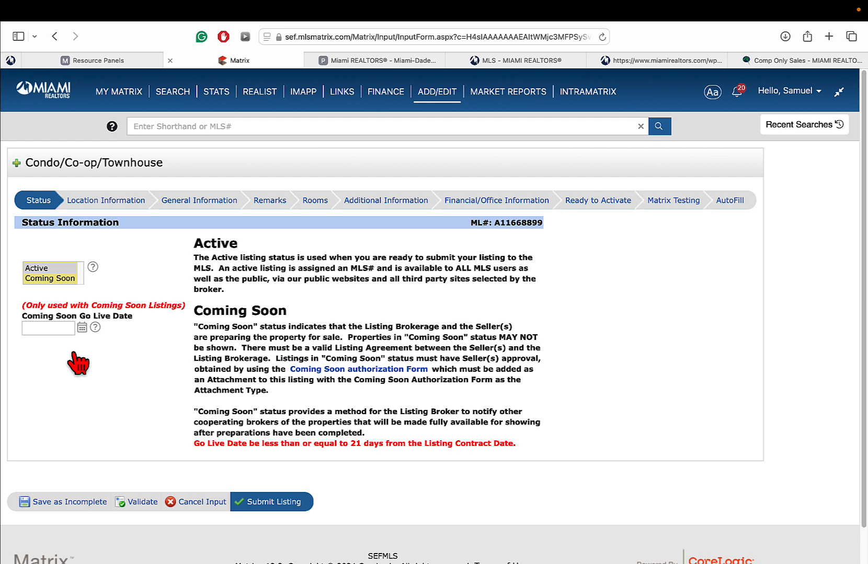
{"action": "left_click", "coordinate": [102, 205]}
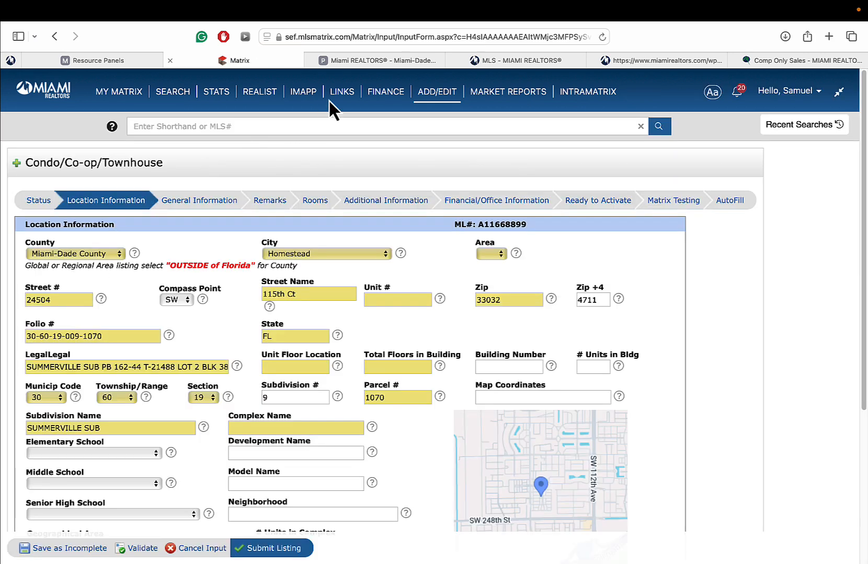
{"action": "left_click", "coordinate": [379, 63]}
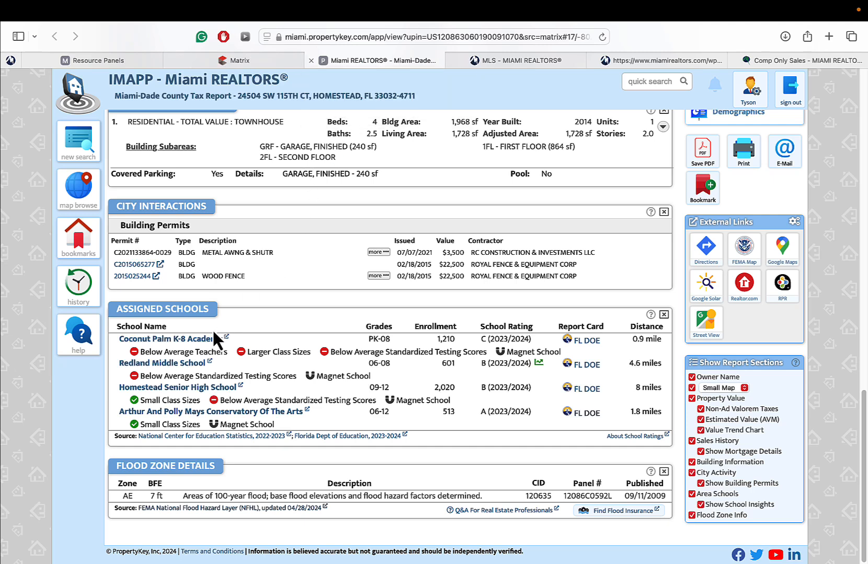
{"action": "left_click", "coordinate": [238, 62]}
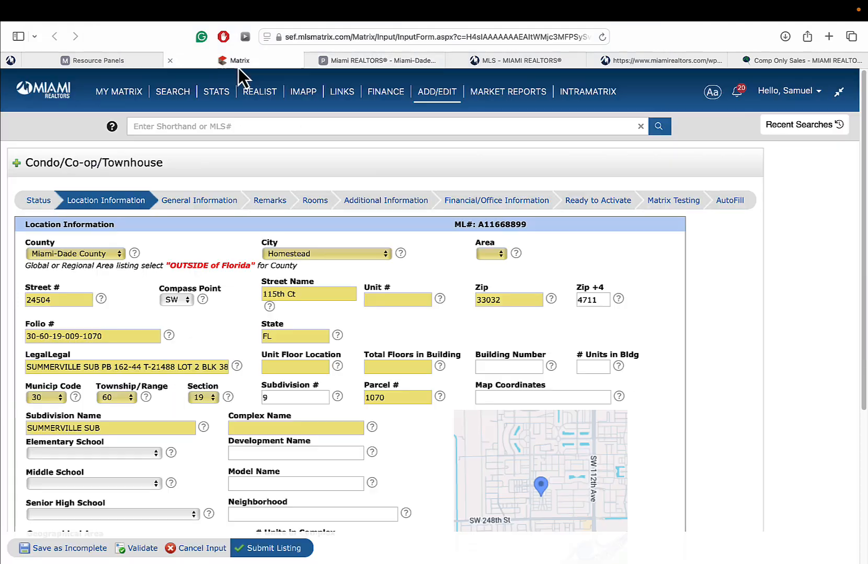
{"action": "scroll", "coordinate": [268, 329], "scroll_direction": "down", "scroll_amount": 5}
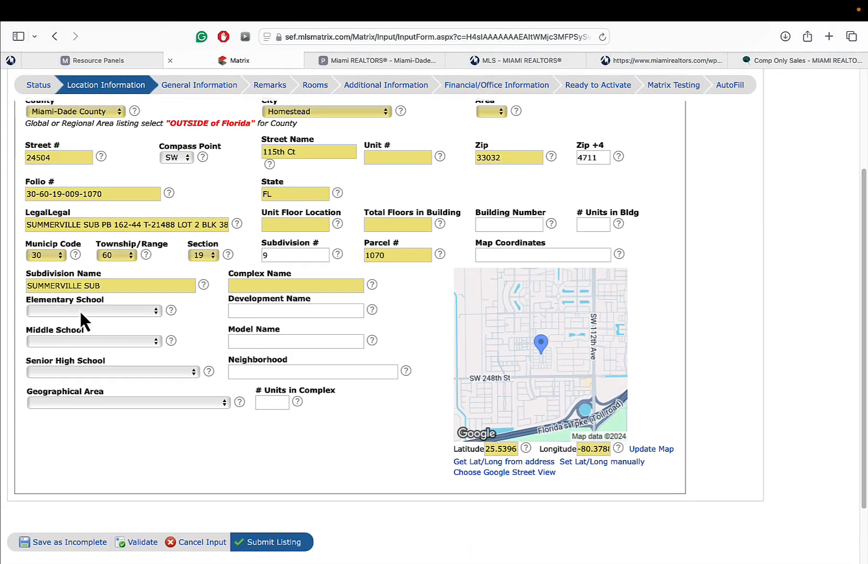
{"action": "left_click", "coordinate": [408, 61]}
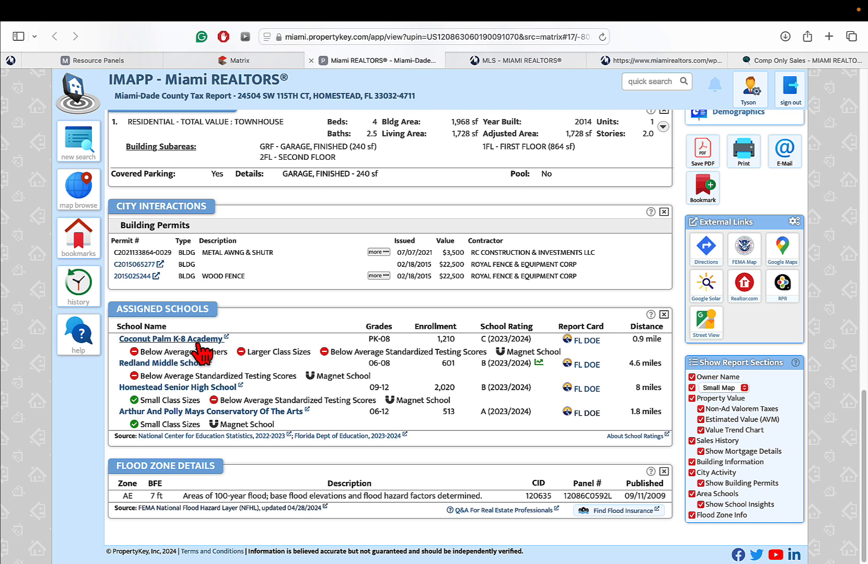
{"action": "left_click", "coordinate": [273, 59]}
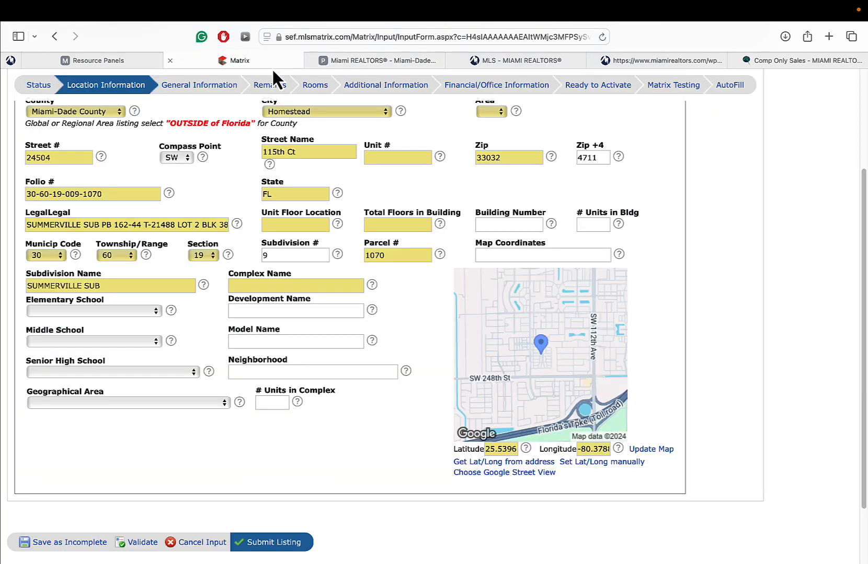
{"action": "left_click", "coordinate": [103, 312]}
{"action": "type", "text": "co"}
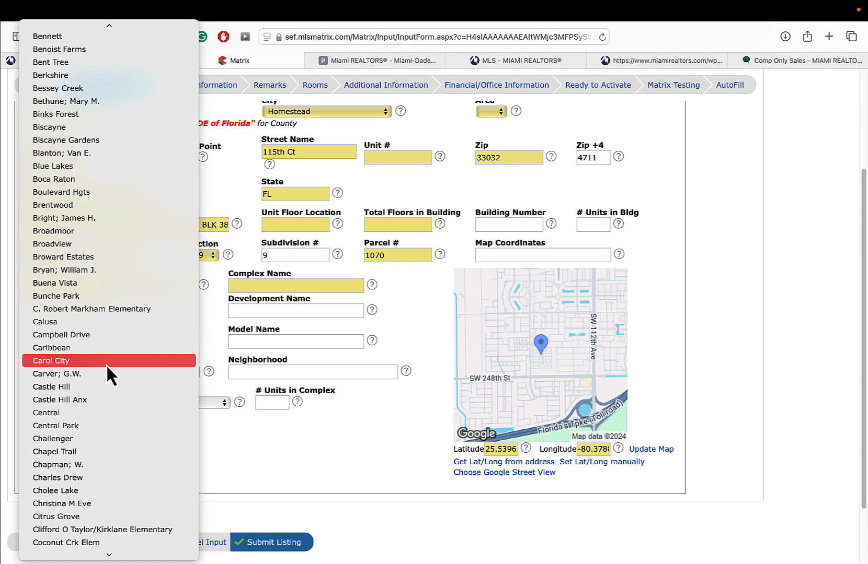
{"action": "mouse_move", "coordinate": [109, 550]}
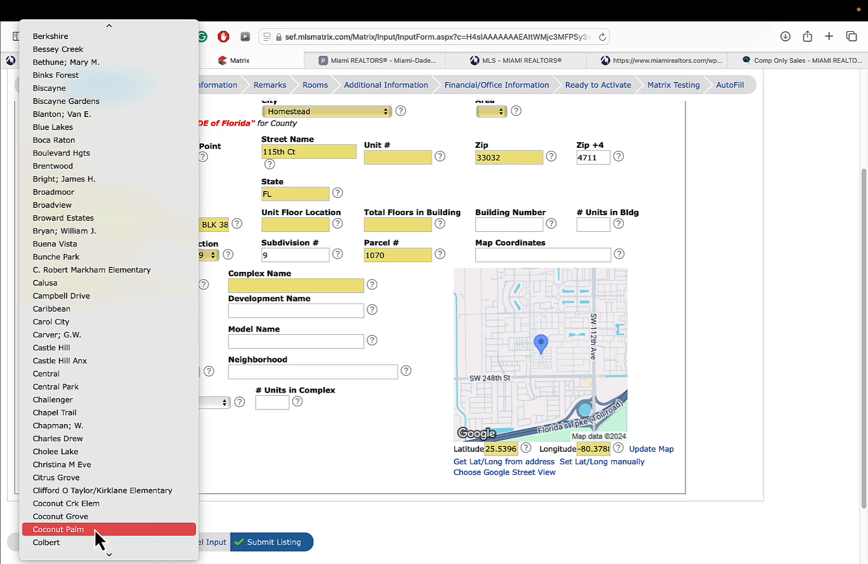
{"action": "left_click", "coordinate": [94, 529]}
{"action": "left_click", "coordinate": [372, 63]}
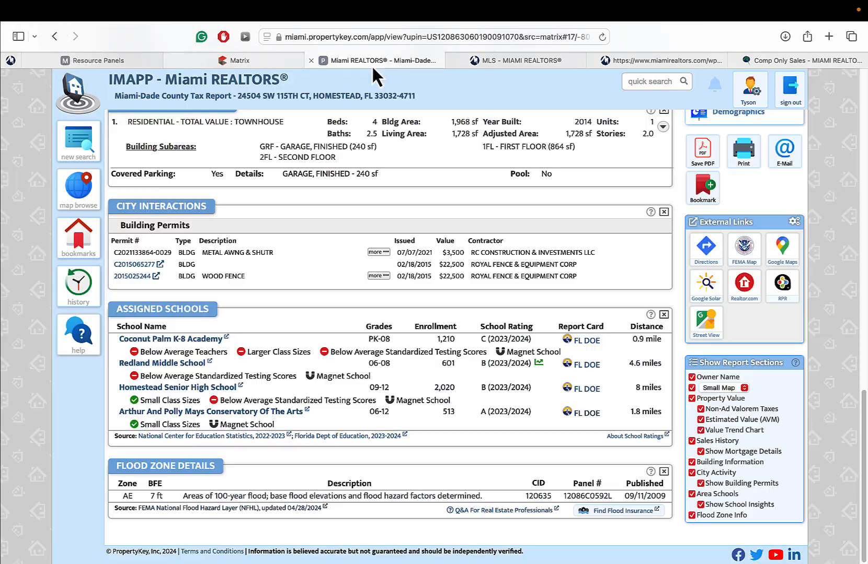
{"action": "left_click", "coordinate": [259, 66]}
{"action": "left_click", "coordinate": [130, 343]}
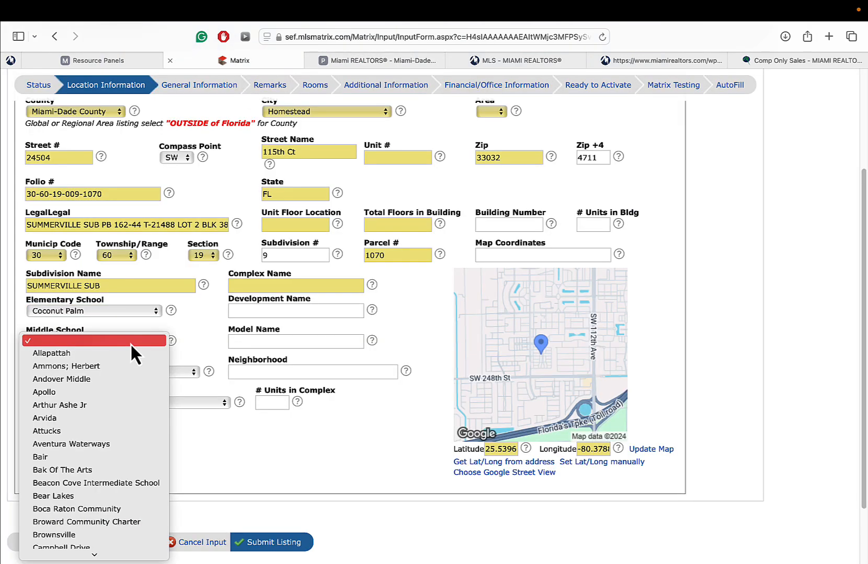
{"action": "type", "text": "red"}
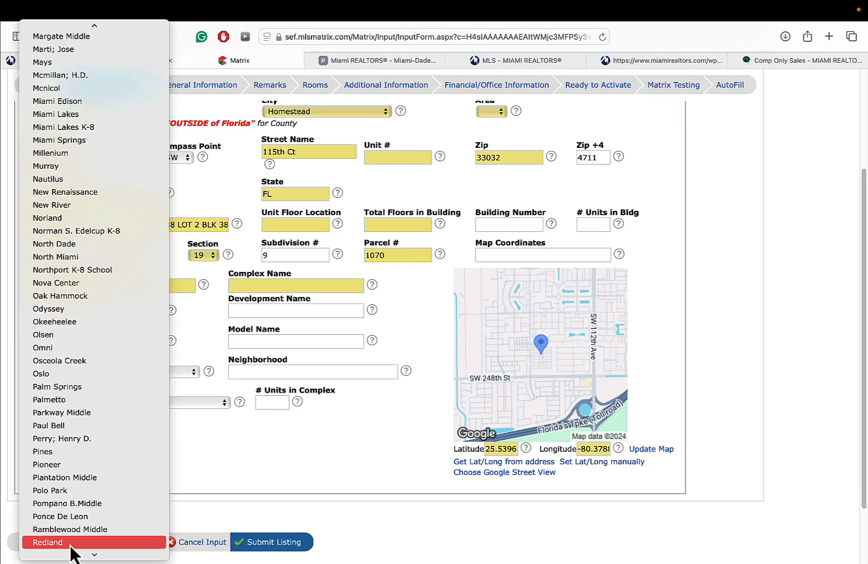
{"action": "left_click", "coordinate": [74, 545]}
{"action": "left_click", "coordinate": [376, 59]}
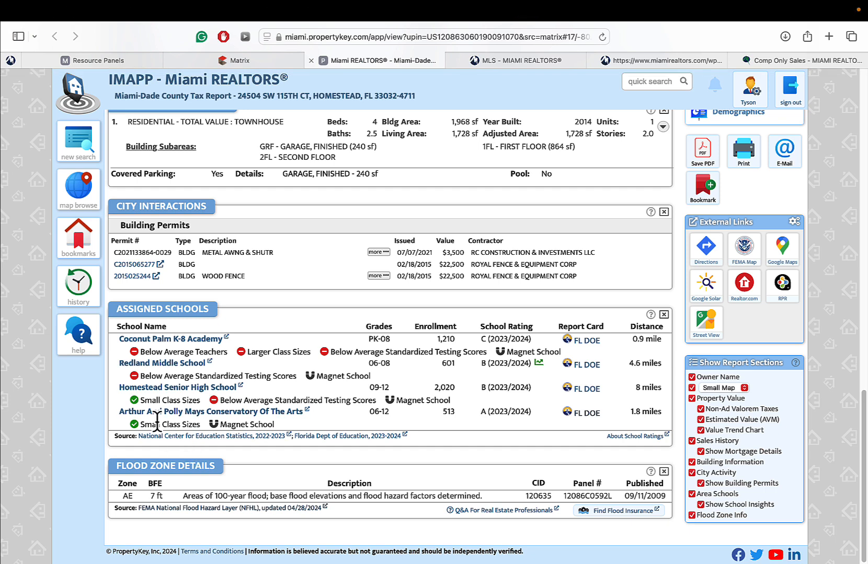
{"action": "left_click", "coordinate": [240, 61]}
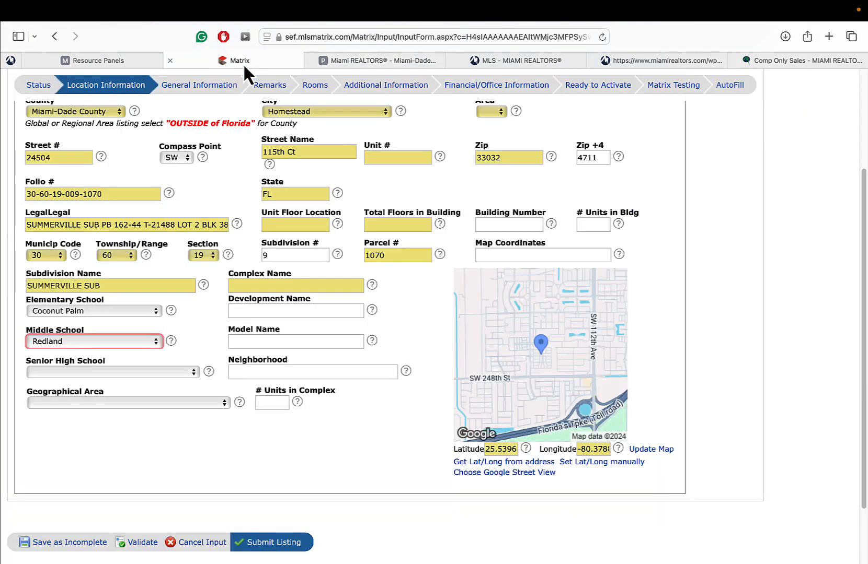
{"action": "left_click", "coordinate": [90, 370]}
{"action": "type", "text": "hom"}
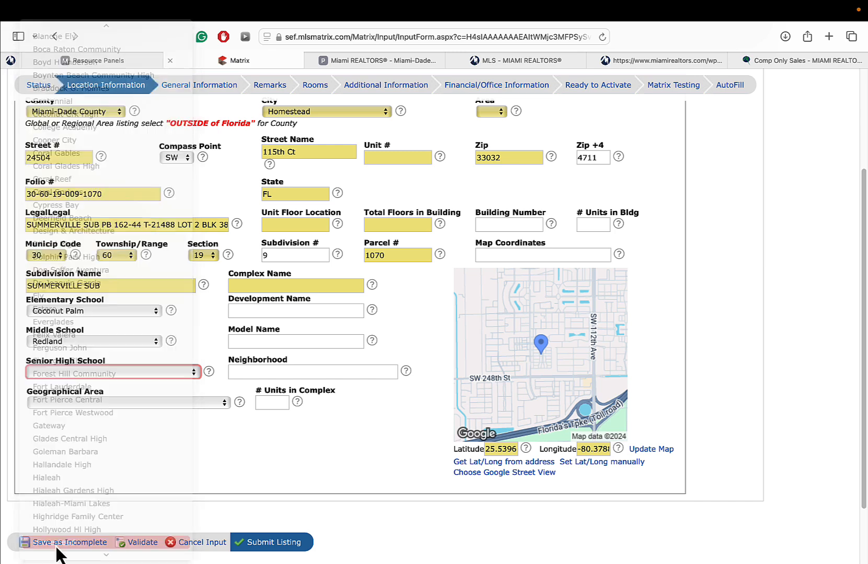
{"action": "left_click", "coordinate": [61, 544]}
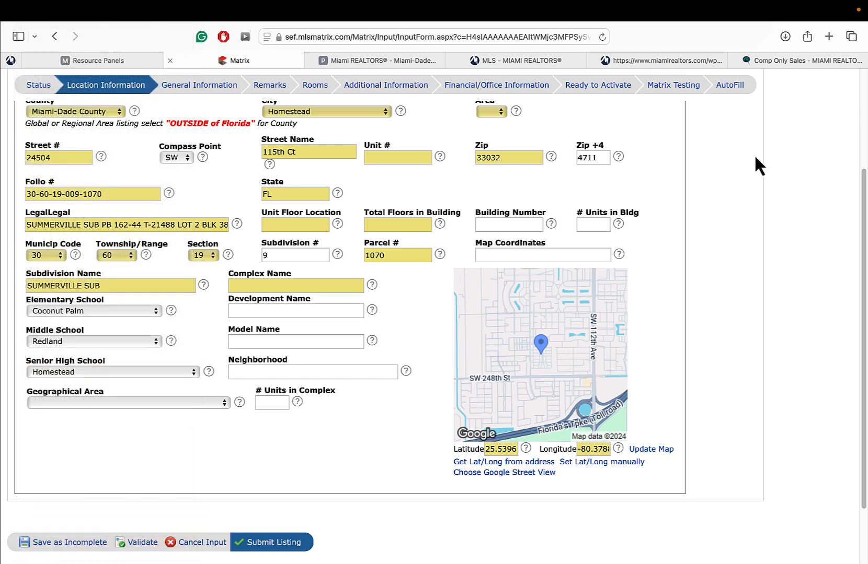
- Choose 60 from the Area dropdown on the Location Information step
{"action": "scroll", "coordinate": [865, 234], "scroll_direction": "up", "scroll_amount": 3}
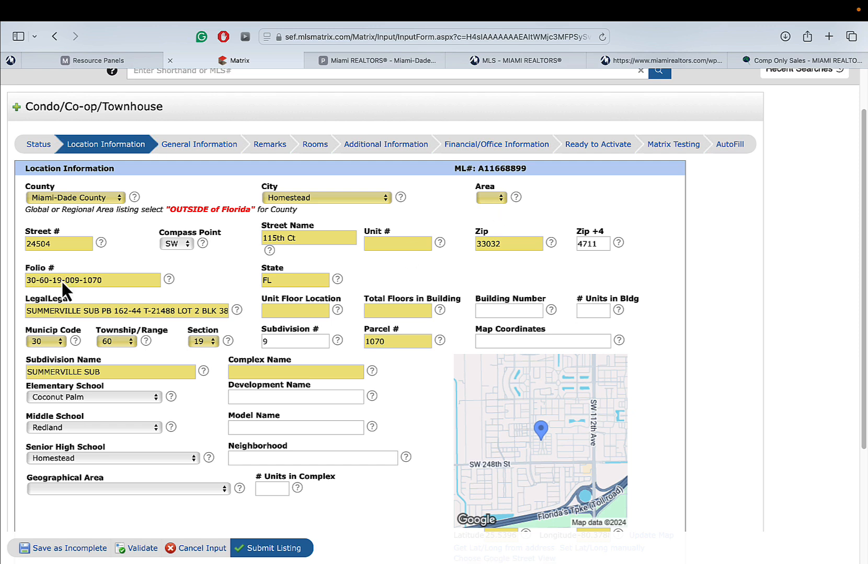
{"action": "left_click", "coordinate": [493, 198]}
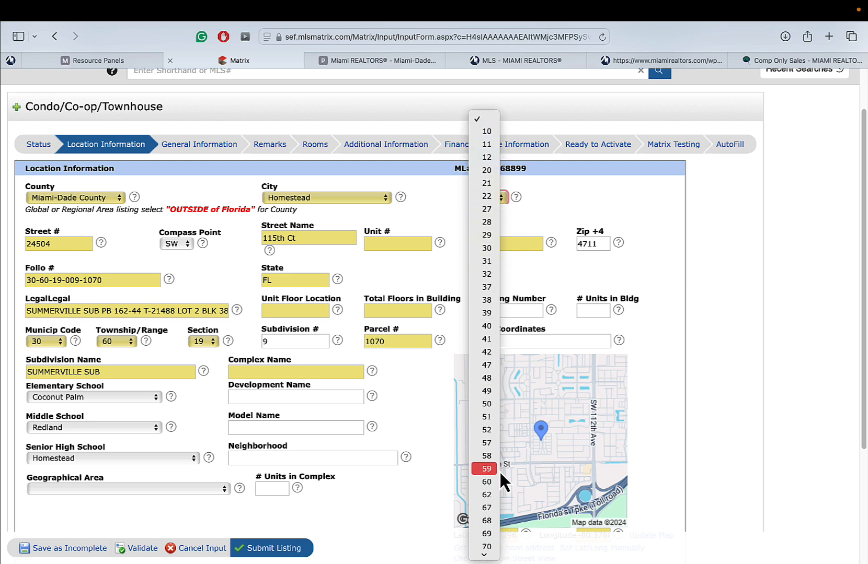
{"action": "left_click", "coordinate": [493, 480]}
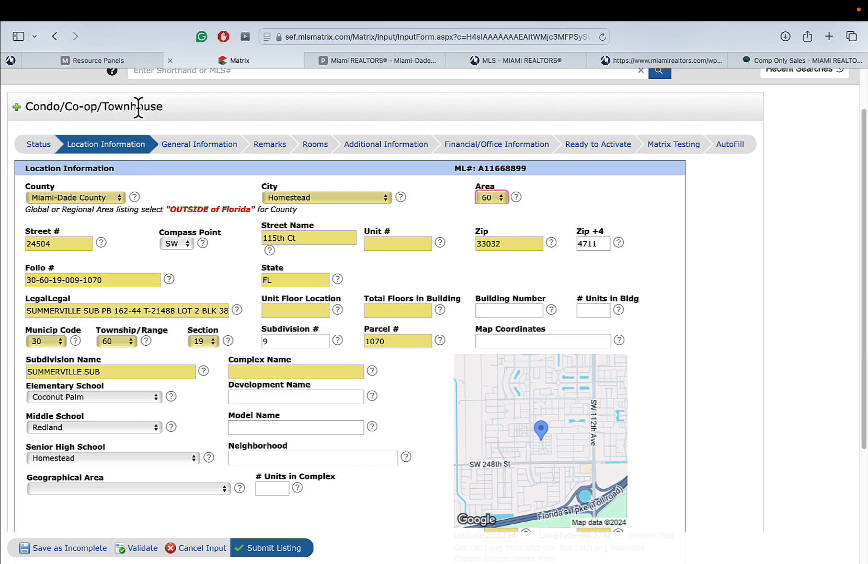
{"action": "left_click", "coordinate": [315, 312]}
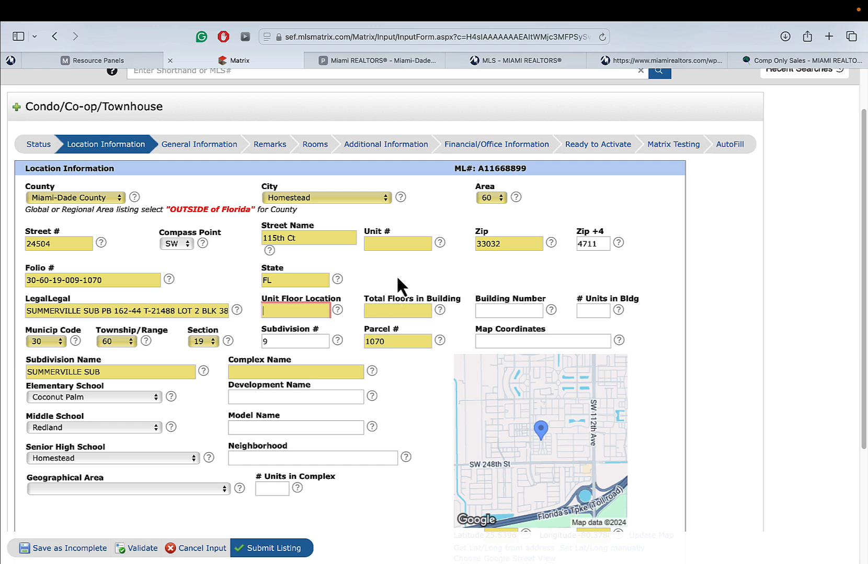
{"action": "left_click", "coordinate": [391, 243]}
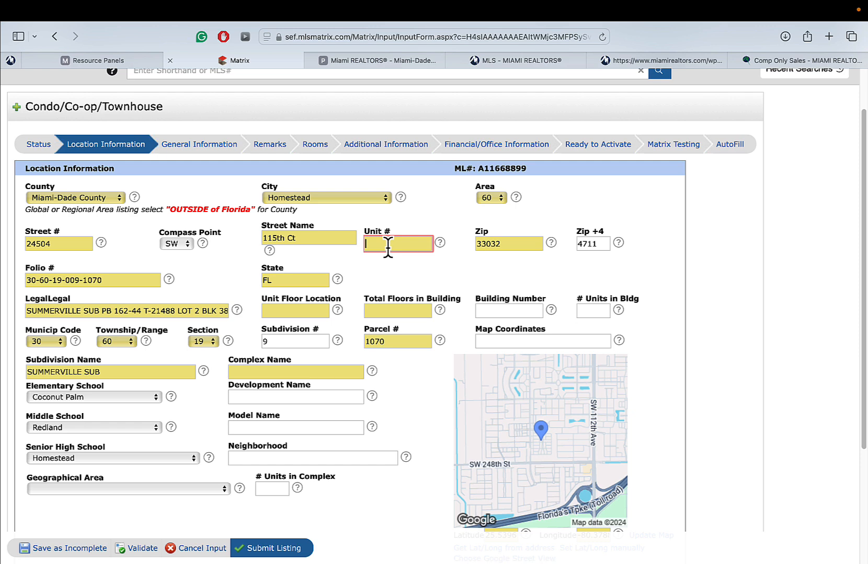
- Choose T51-Townhouse Fee Simple as the Style on General Information, then go back to Location Information
{"action": "left_click", "coordinate": [205, 149]}
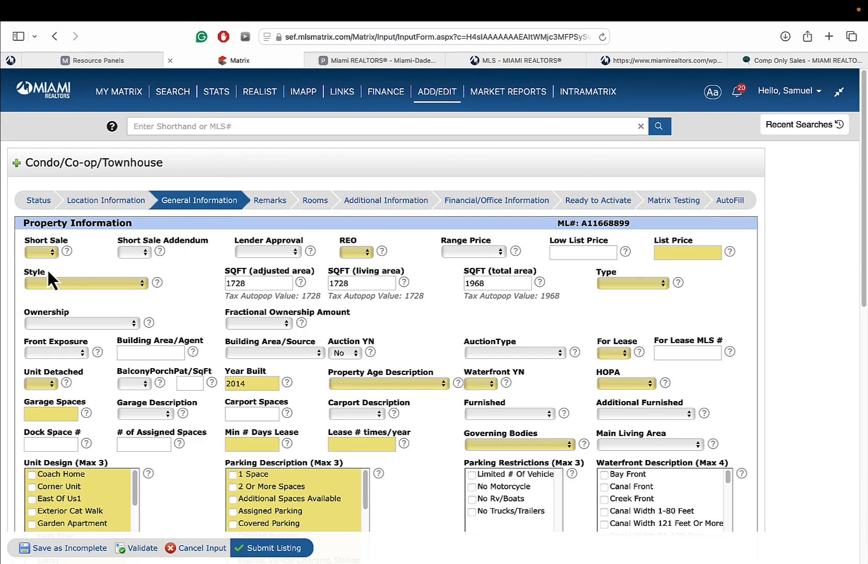
{"action": "left_click", "coordinate": [47, 278]}
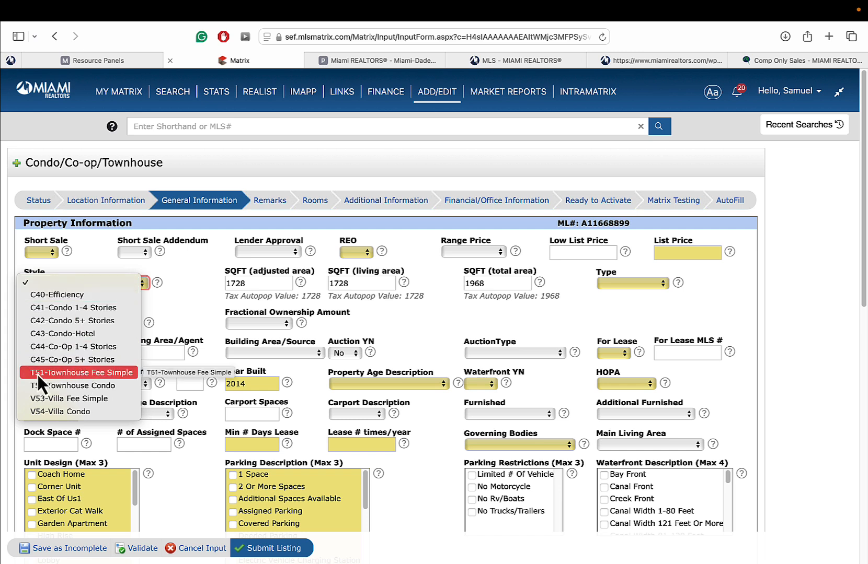
{"action": "left_click", "coordinate": [102, 371]}
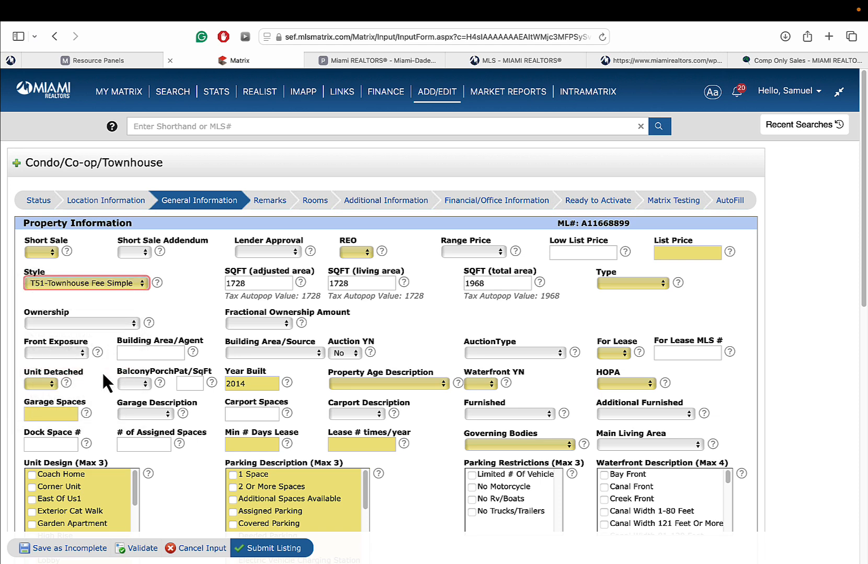
{"action": "left_click", "coordinate": [118, 202]}
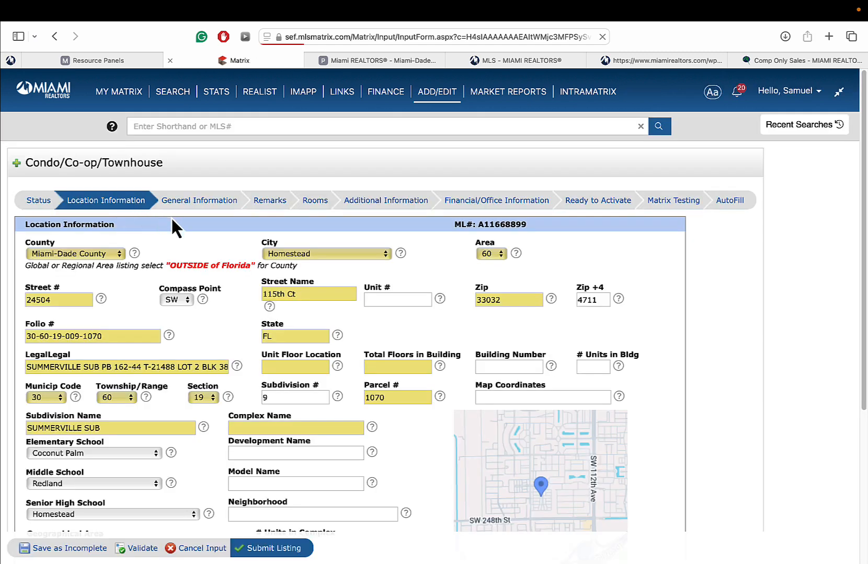
{"action": "left_click", "coordinate": [399, 300]}
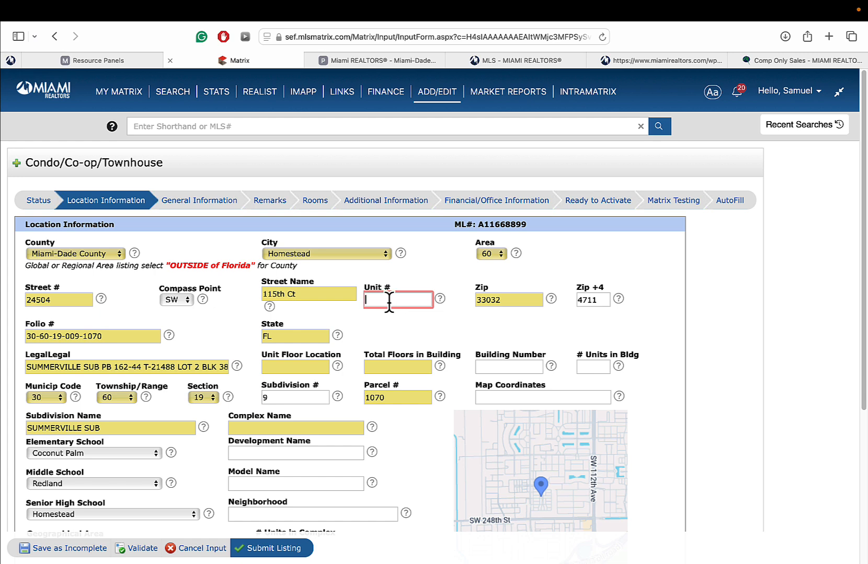
{"action": "left_click", "coordinate": [203, 202]}
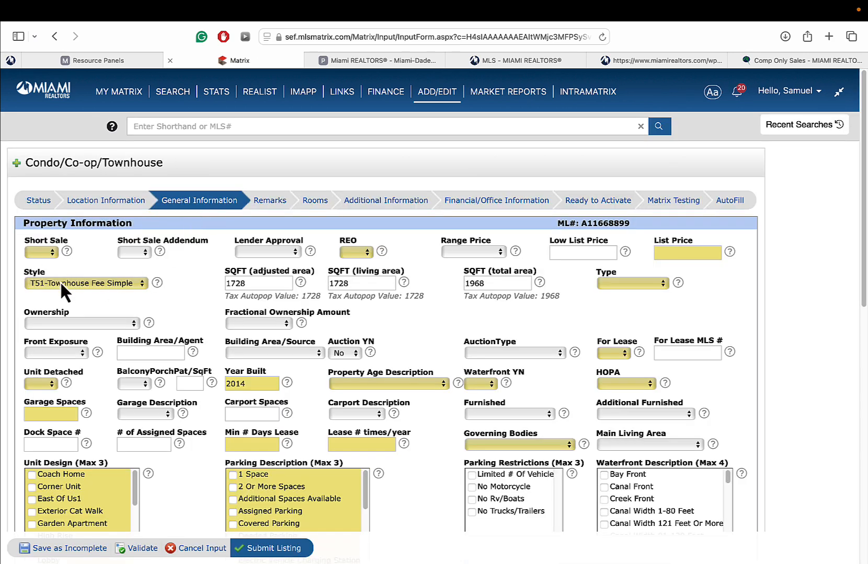
{"action": "left_click", "coordinate": [120, 203]}
- Enter Unit Floor Location 0 and Total Floors in Building 2 on Location Information
{"action": "left_click", "coordinate": [398, 301]}
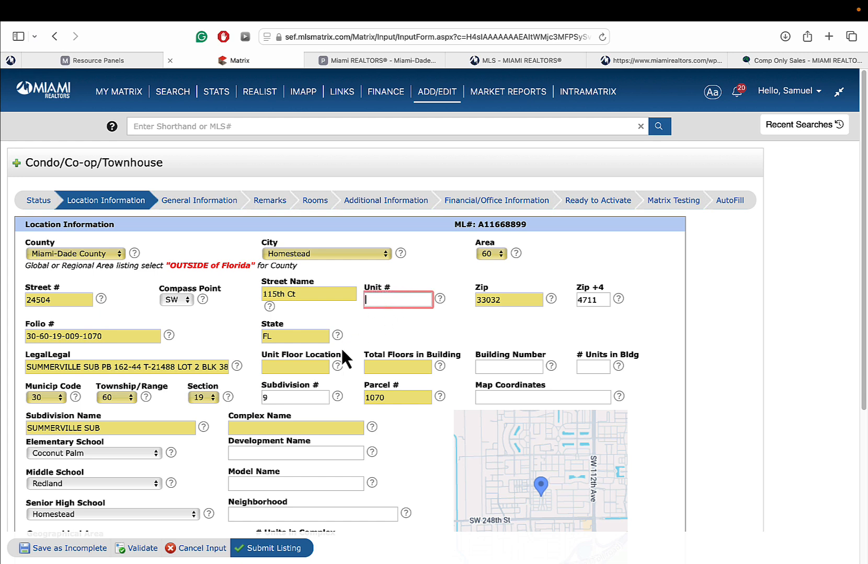
{"action": "left_click", "coordinate": [269, 366]}
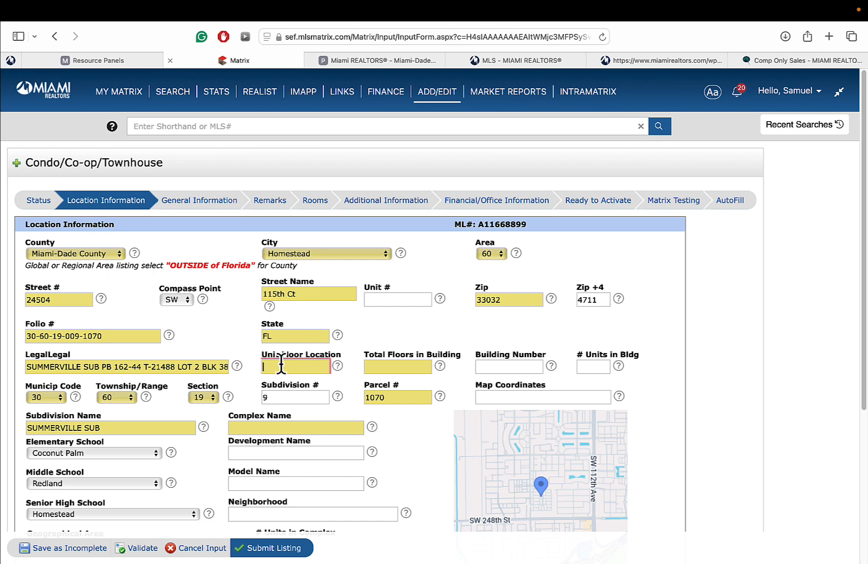
{"action": "type", "text": "0"}
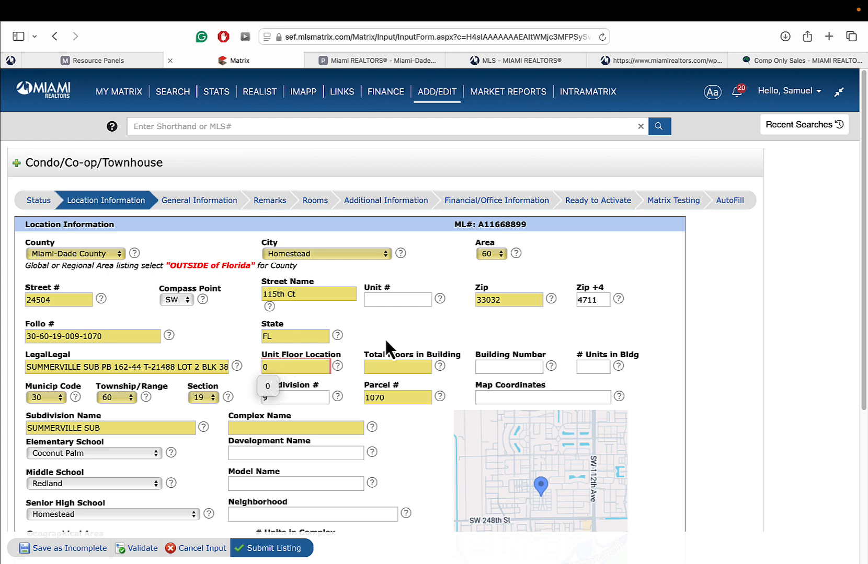
{"action": "left_click", "coordinate": [386, 366]}
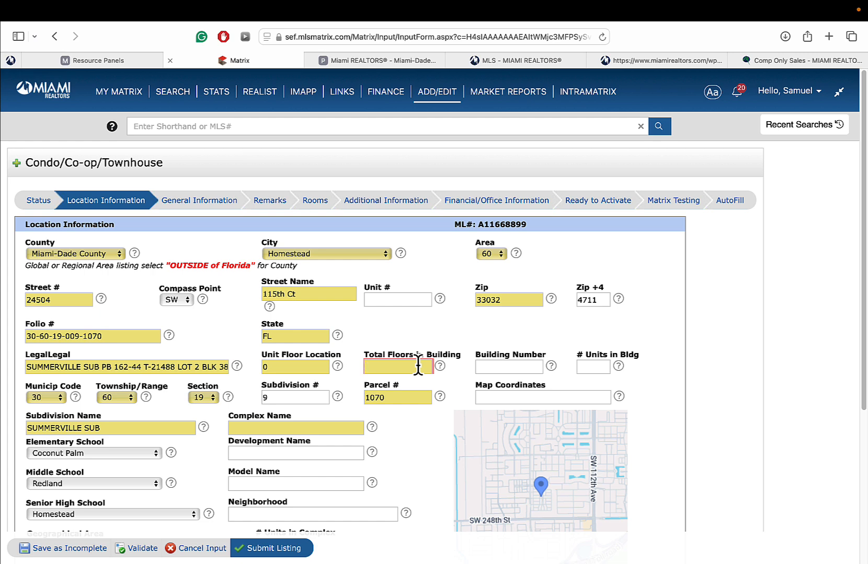
{"action": "type", "text": "2"}
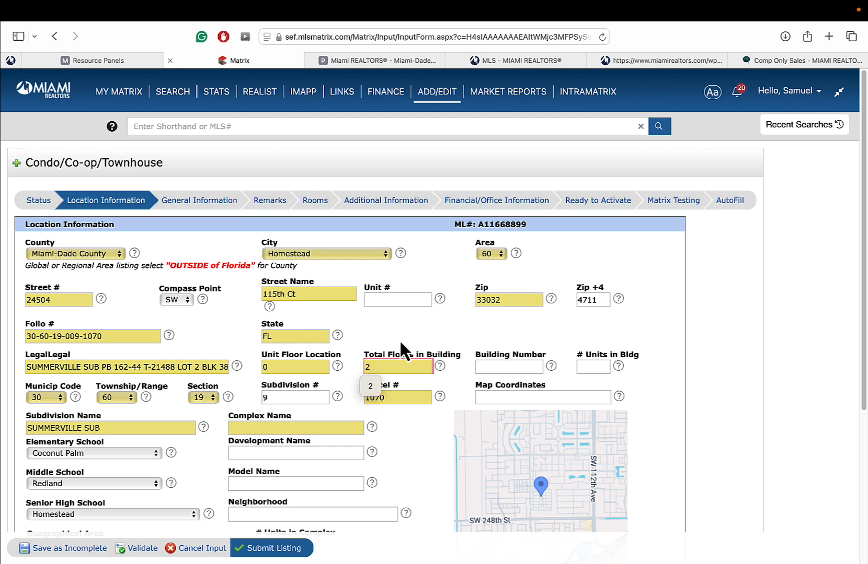
{"action": "left_click", "coordinate": [497, 366]}
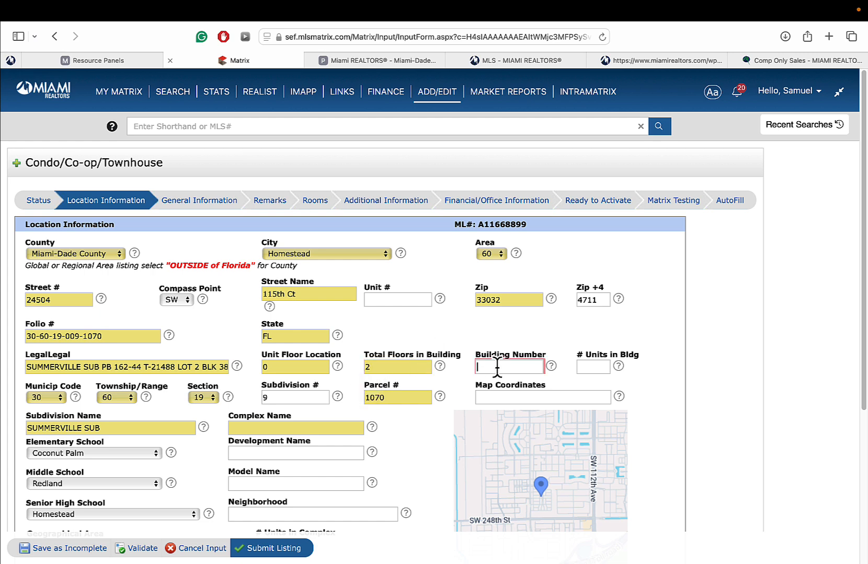
{"action": "left_click", "coordinate": [596, 365]}
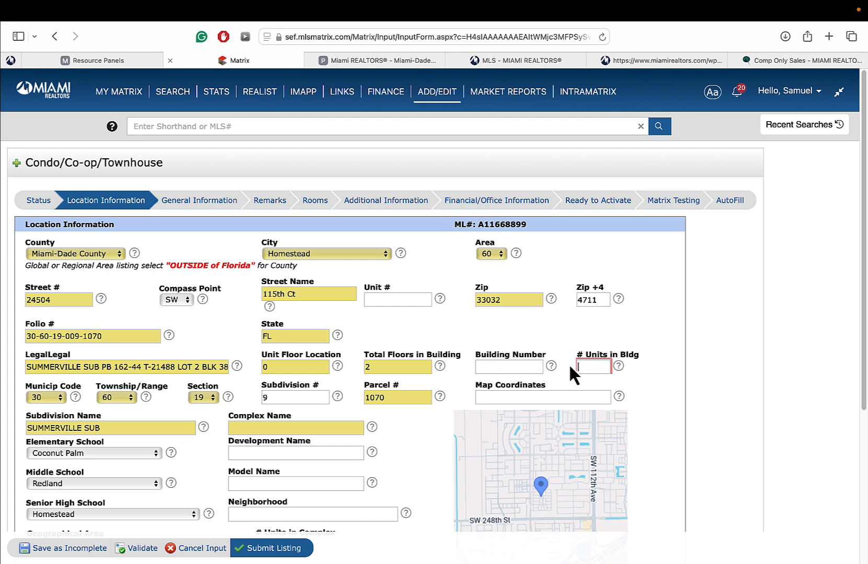
{"action": "scroll", "coordinate": [675, 334], "scroll_direction": "down", "scroll_amount": 3}
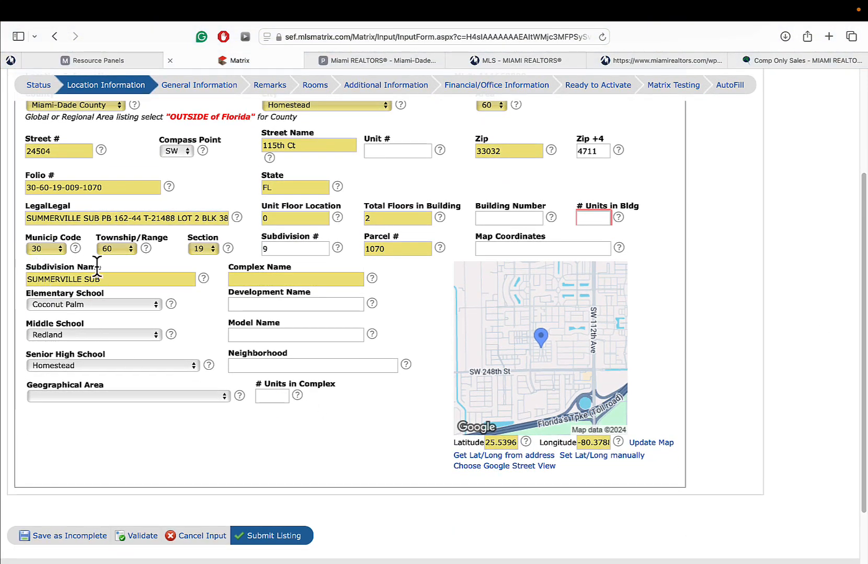
- Enter Complex Name Summerville, Development Name Summervile and Neighborhood Princeton, skipping Model Name
{"action": "left_click", "coordinate": [246, 279]}
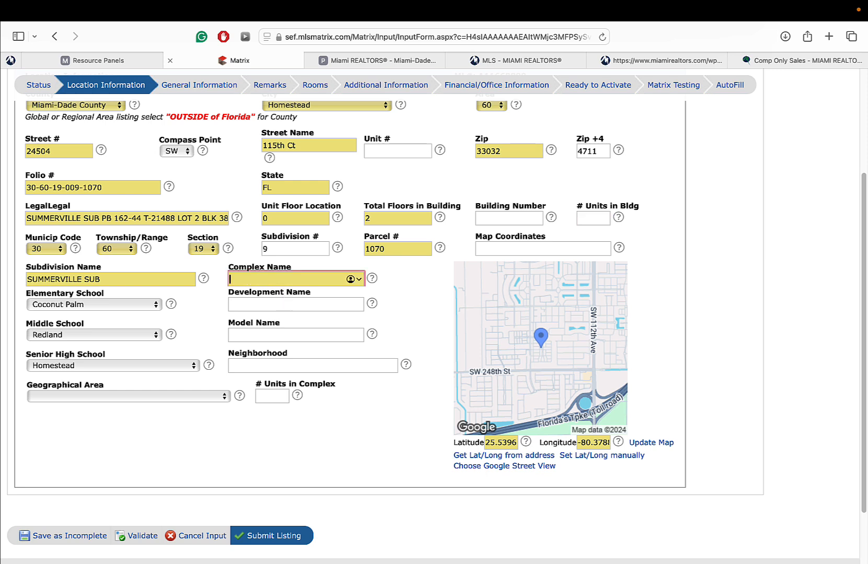
{"action": "type", "text": "Summerville"}
{"action": "left_click", "coordinate": [299, 304]}
{"action": "type", "text": "Summer"}
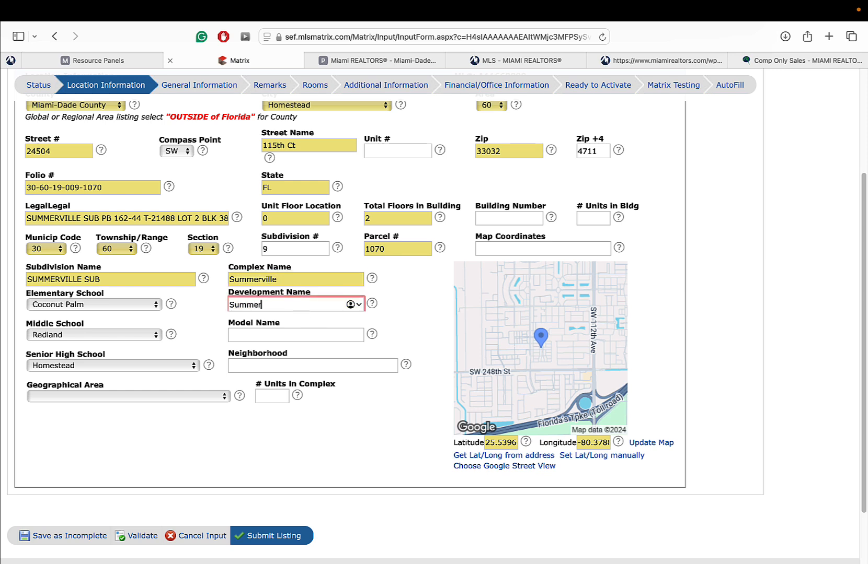
{"action": "type", "text": "vile"}
{"action": "left_click", "coordinate": [300, 335]}
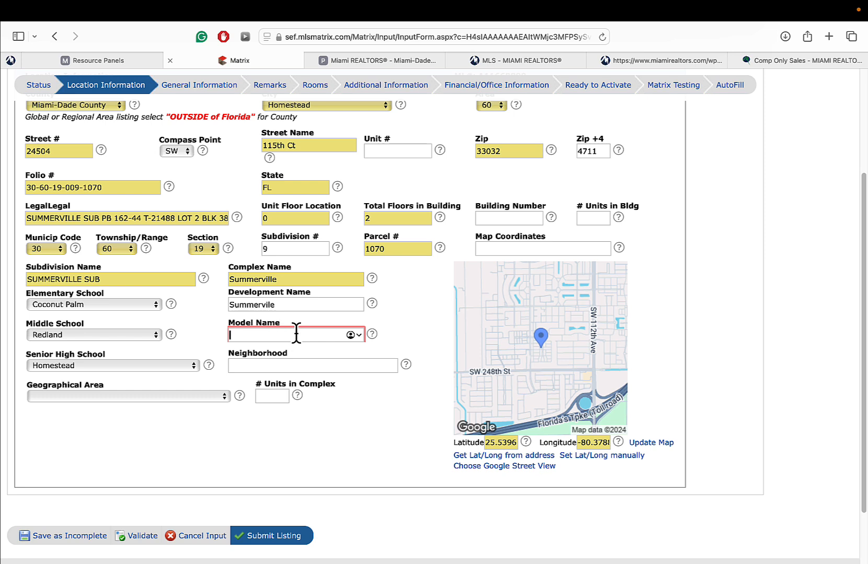
{"action": "key", "text": "Tab"}
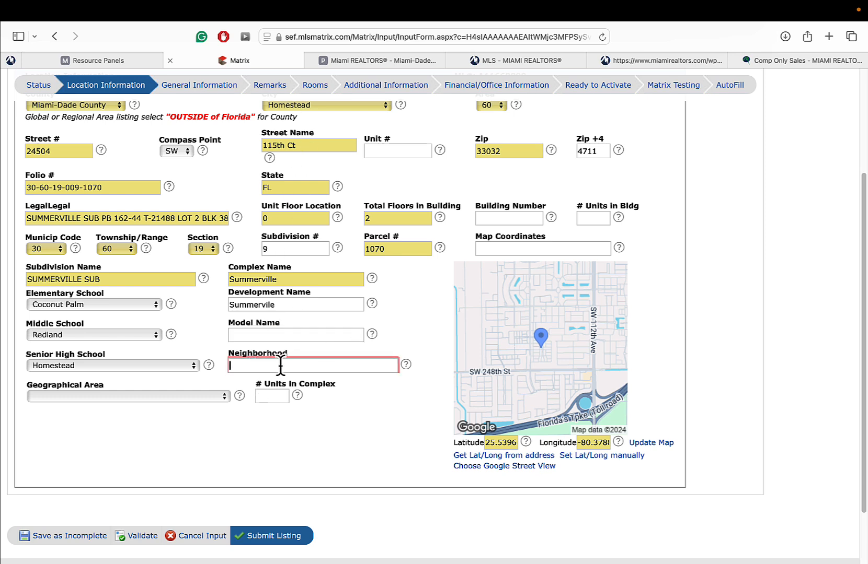
{"action": "type", "text": "Princeton"}
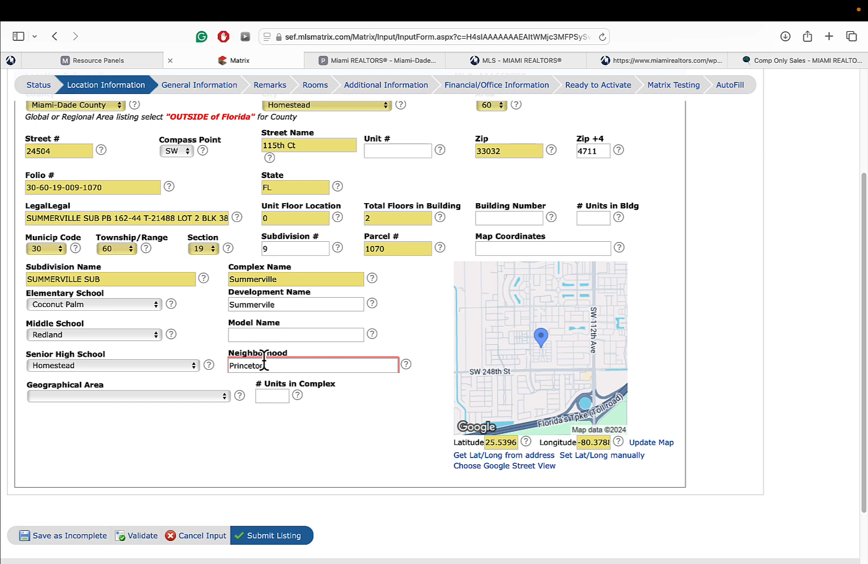
{"action": "left_click", "coordinate": [271, 395]}
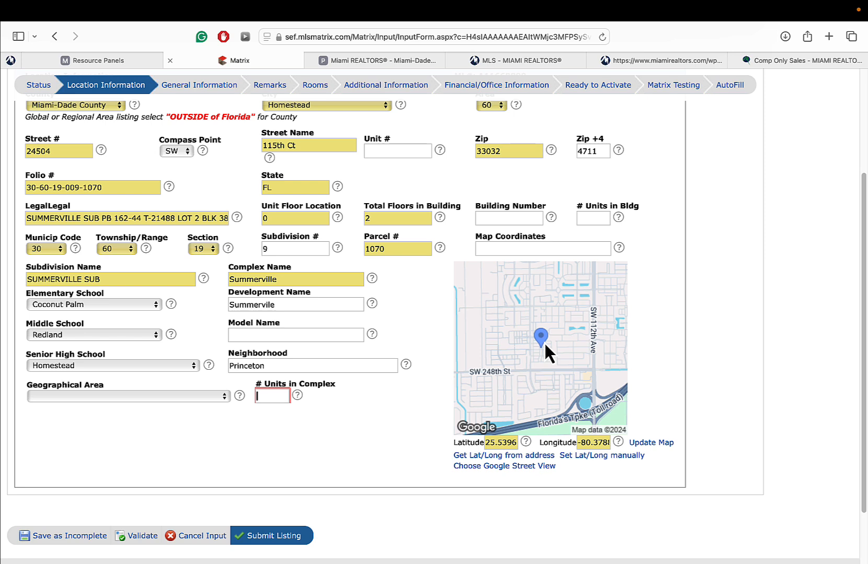
{"action": "left_click", "coordinate": [580, 458]}
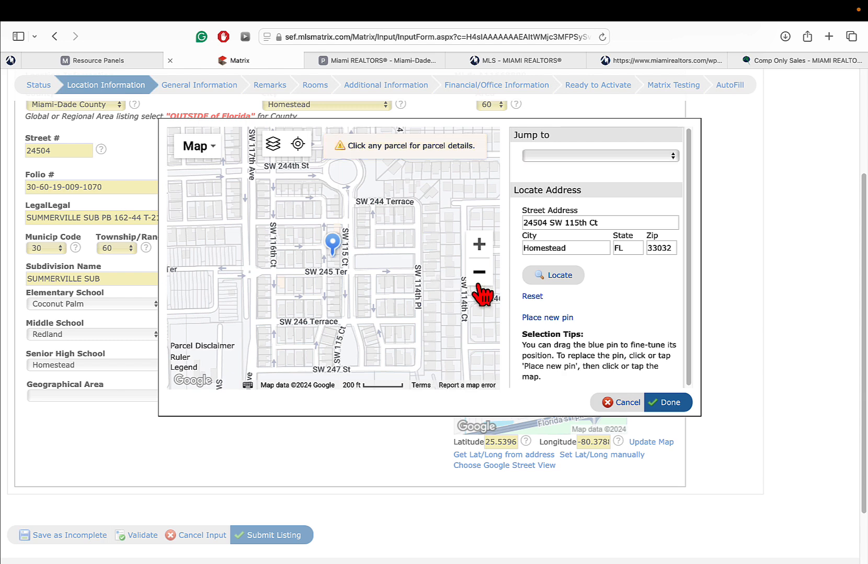
{"action": "left_click", "coordinate": [478, 272]}
{"action": "left_click", "coordinate": [616, 402]}
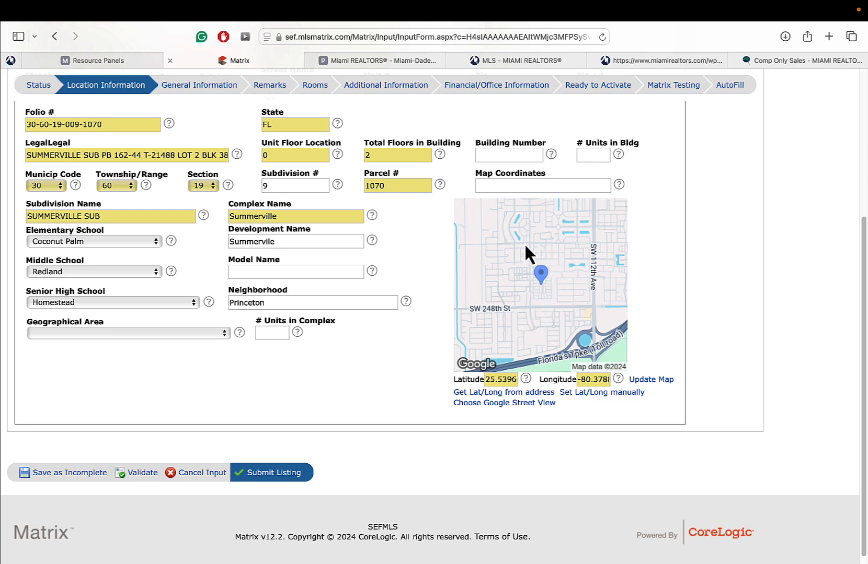
{"action": "scroll", "coordinate": [579, 249], "scroll_direction": "up", "scroll_amount": 3}
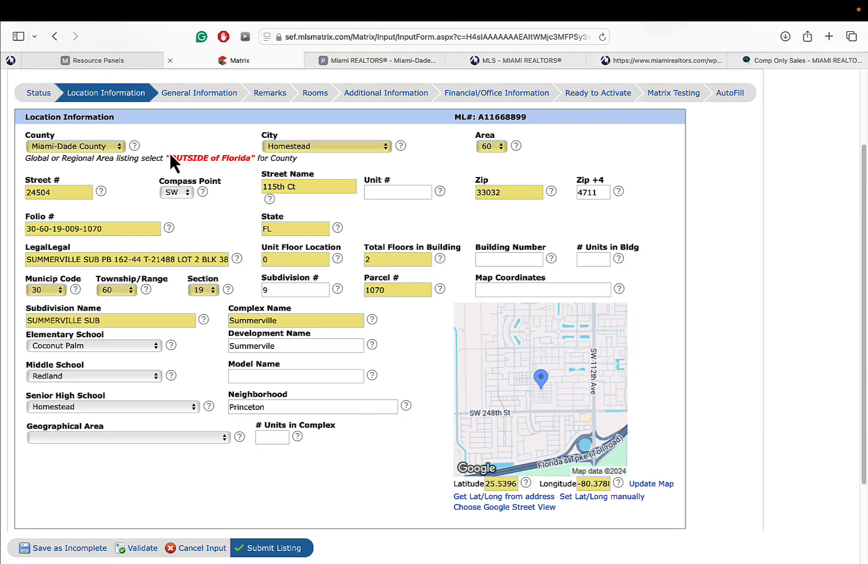
{"action": "left_click", "coordinate": [140, 549]}
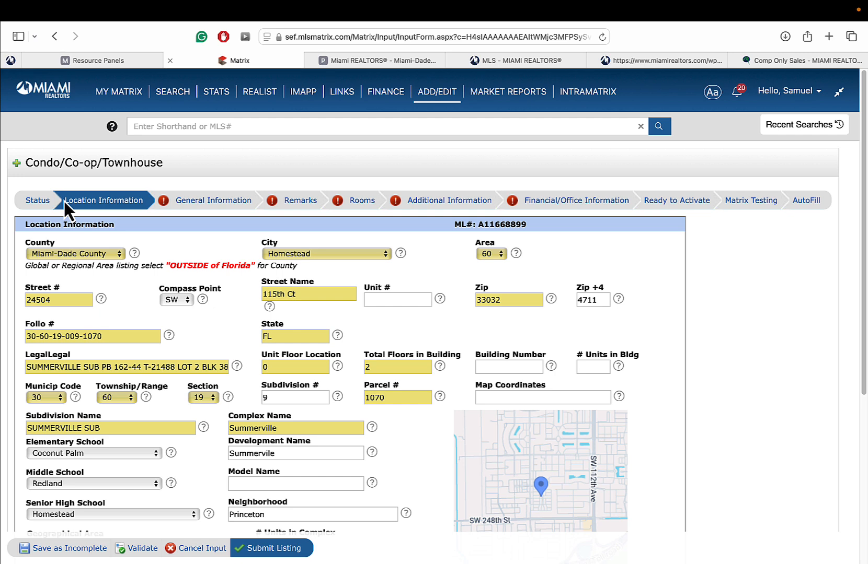
- Set Short Sale and REO to No, leaving short sale addendum and lender approval blank
{"action": "left_click", "coordinate": [203, 205]}
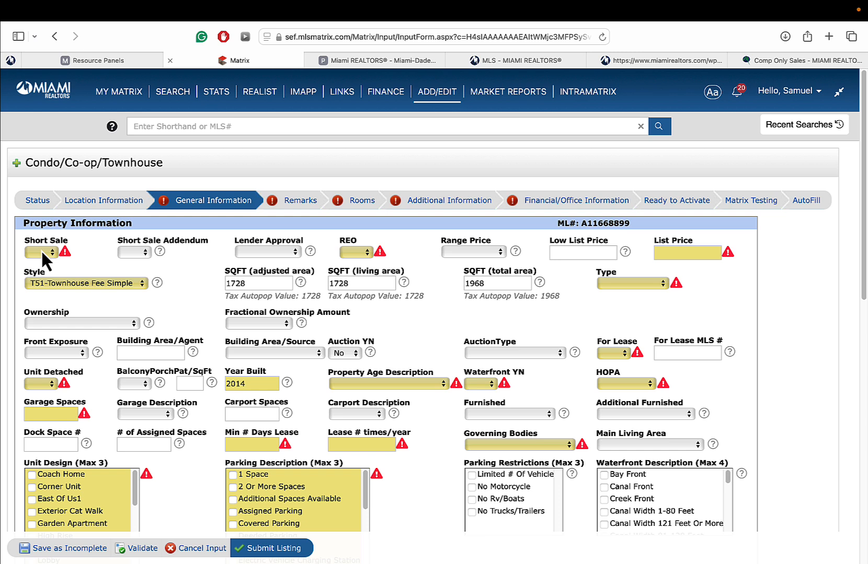
{"action": "left_click", "coordinate": [41, 251]}
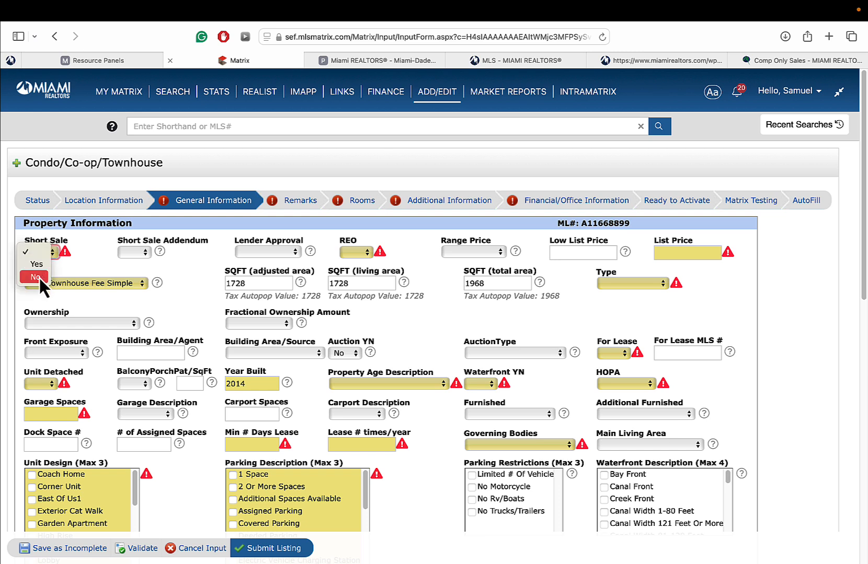
{"action": "left_click", "coordinate": [39, 276]}
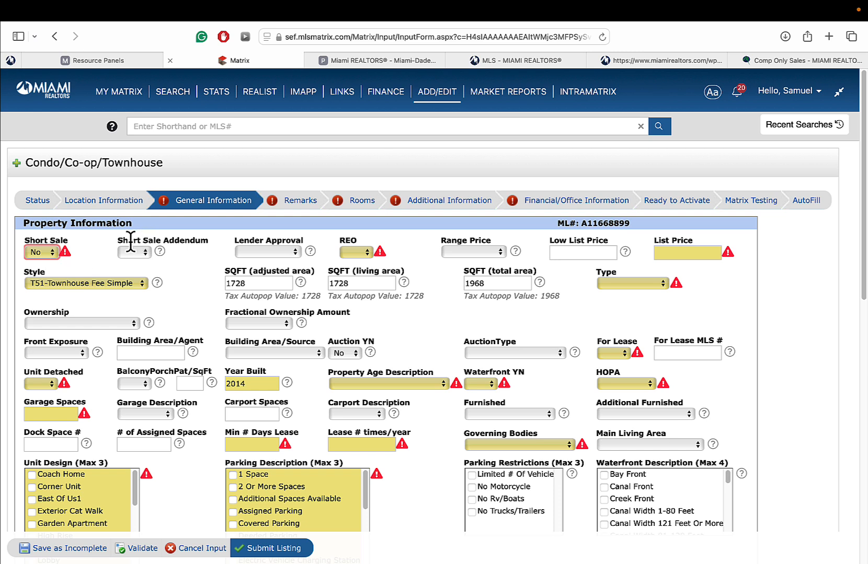
{"action": "left_click", "coordinate": [141, 253]}
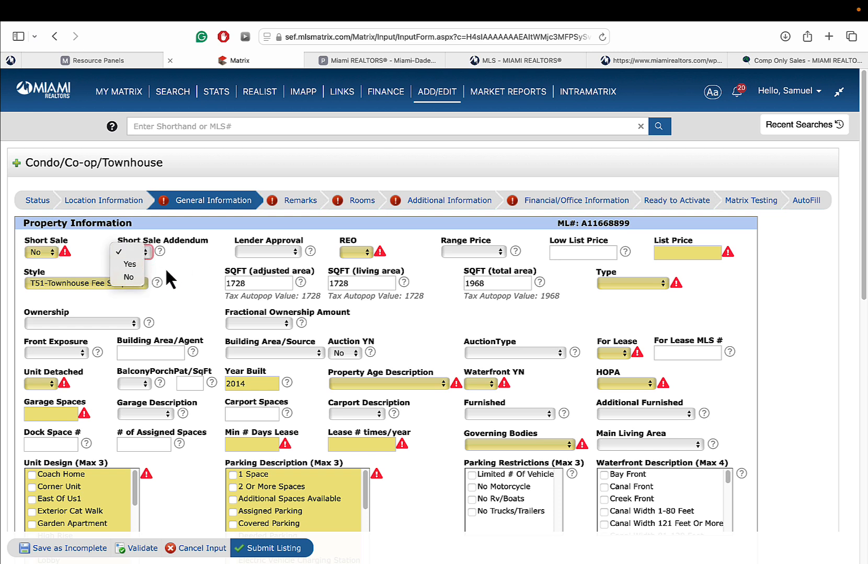
{"action": "left_click", "coordinate": [189, 266]}
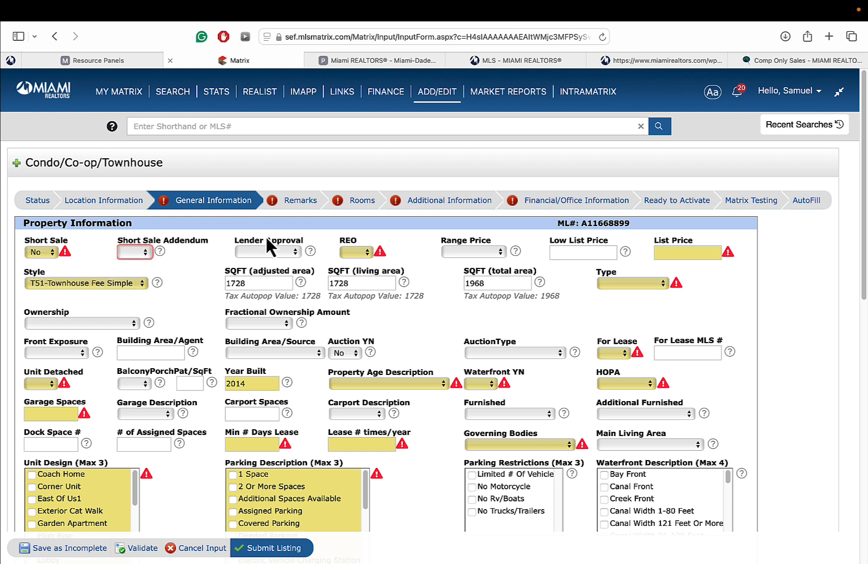
{"action": "left_click", "coordinate": [265, 252]}
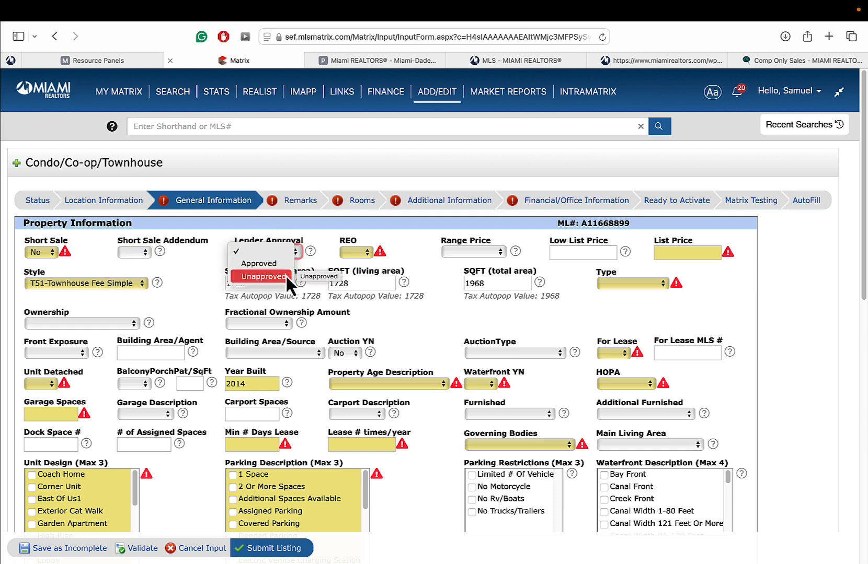
{"action": "left_click", "coordinate": [264, 243]}
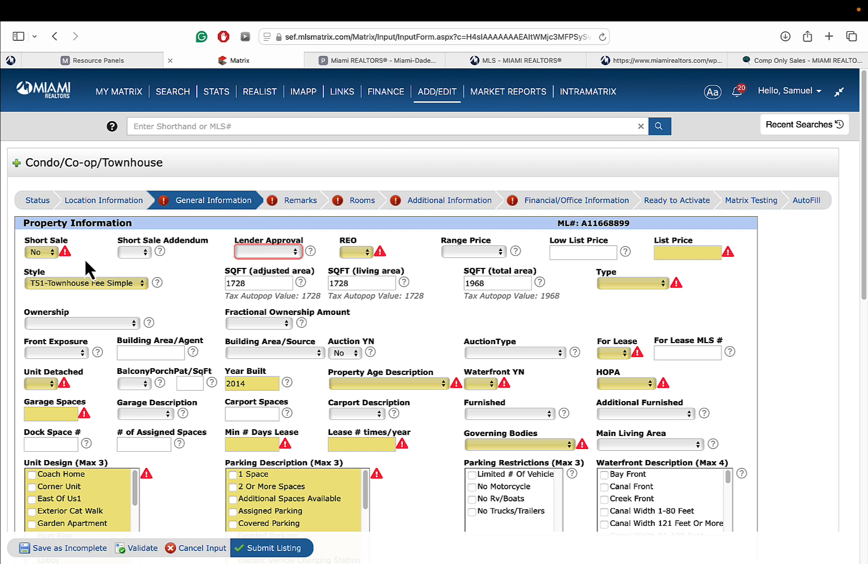
{"action": "left_click", "coordinate": [362, 253]}
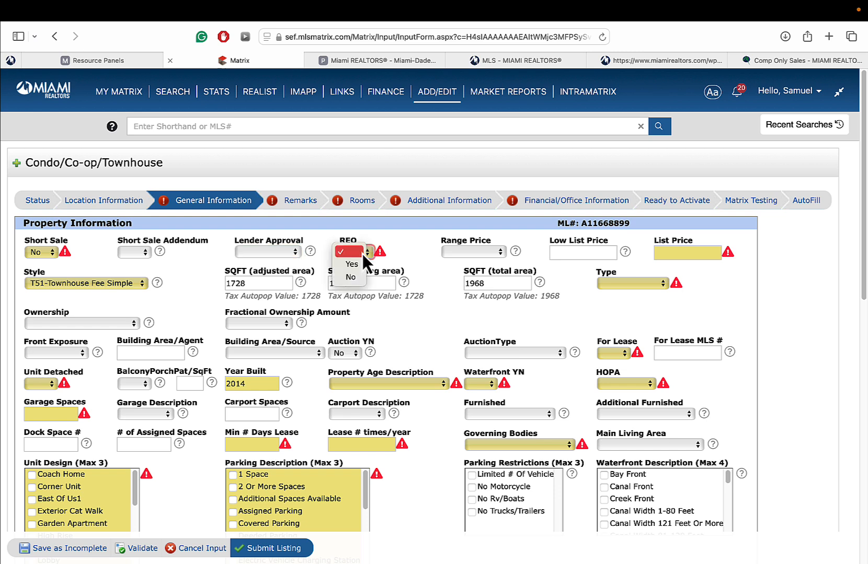
{"action": "left_click", "coordinate": [356, 278]}
{"action": "left_click", "coordinate": [657, 254]}
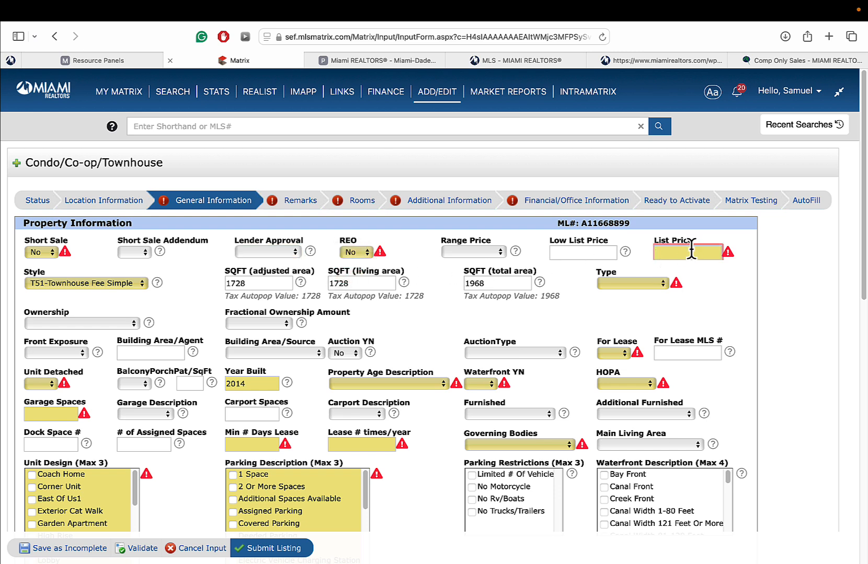
- Enter list price 425000 and low list price 415000 as Range Price, with Type Townhouse
{"action": "type", "text": "425"}
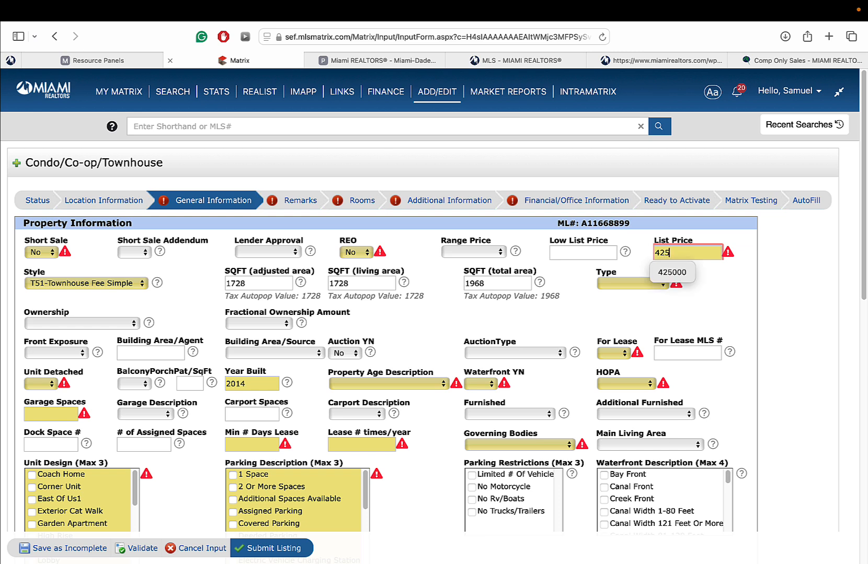
{"action": "type", "text": "000"}
{"action": "left_click", "coordinate": [710, 263]}
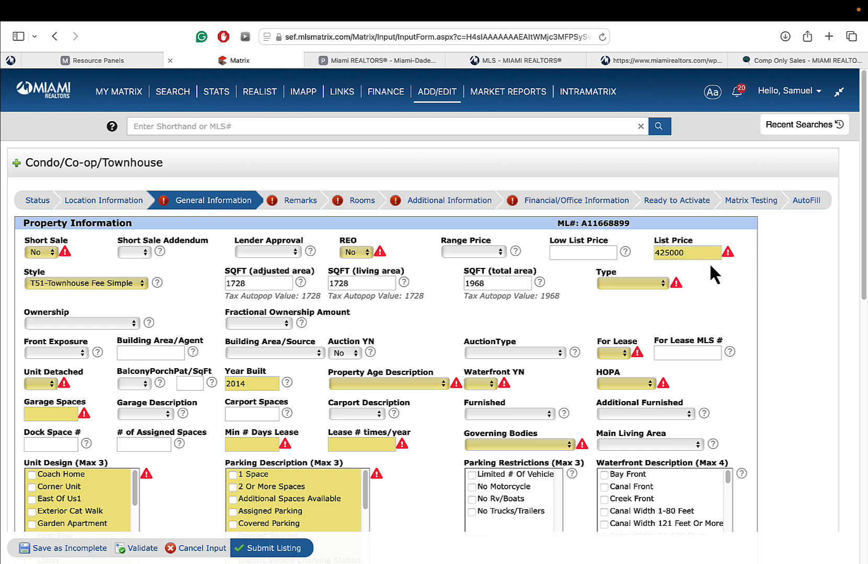
{"action": "key", "text": "shift+Tab"}
{"action": "type", "text": "415000"}
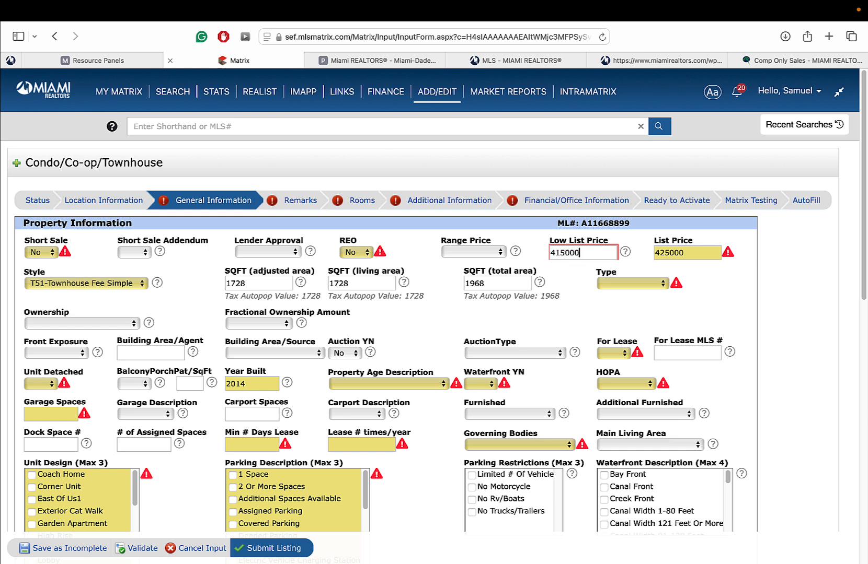
{"action": "left_click", "coordinate": [470, 252]}
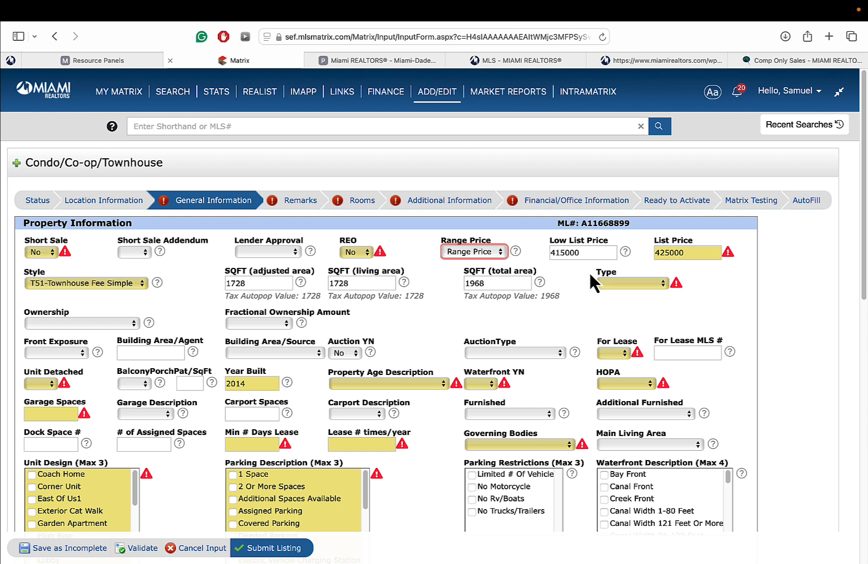
{"action": "left_click", "coordinate": [614, 285]}
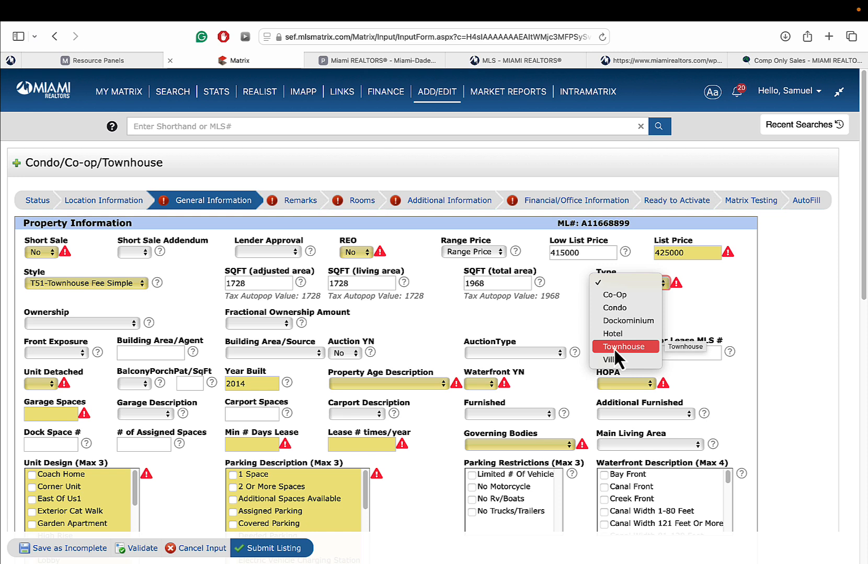
{"action": "left_click", "coordinate": [628, 349]}
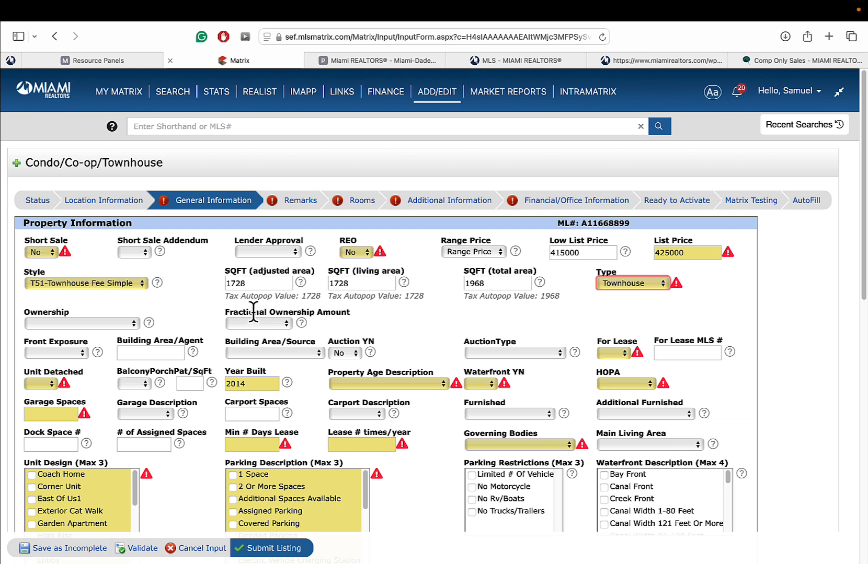
- Set Front Exposure to East, leaving fractional ownership and ownership type empty
{"action": "left_click", "coordinate": [282, 324]}
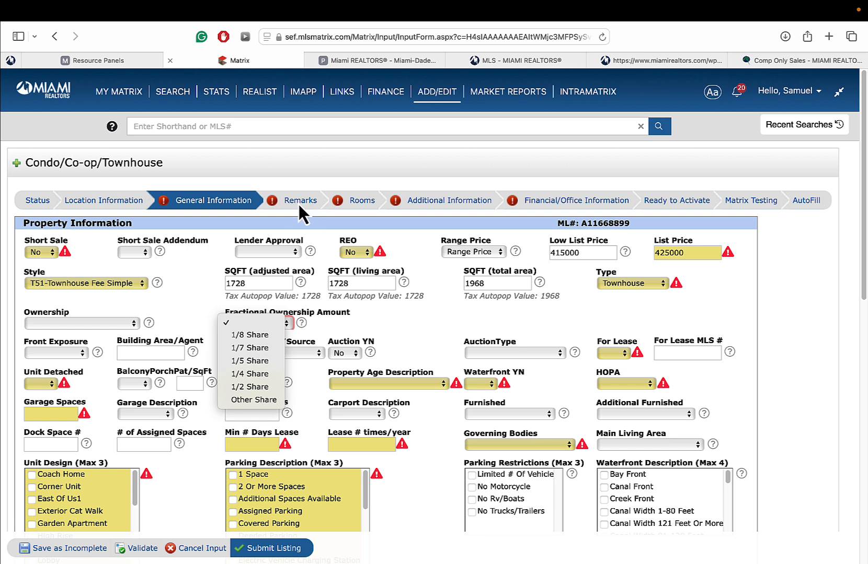
{"action": "left_click", "coordinate": [226, 292]}
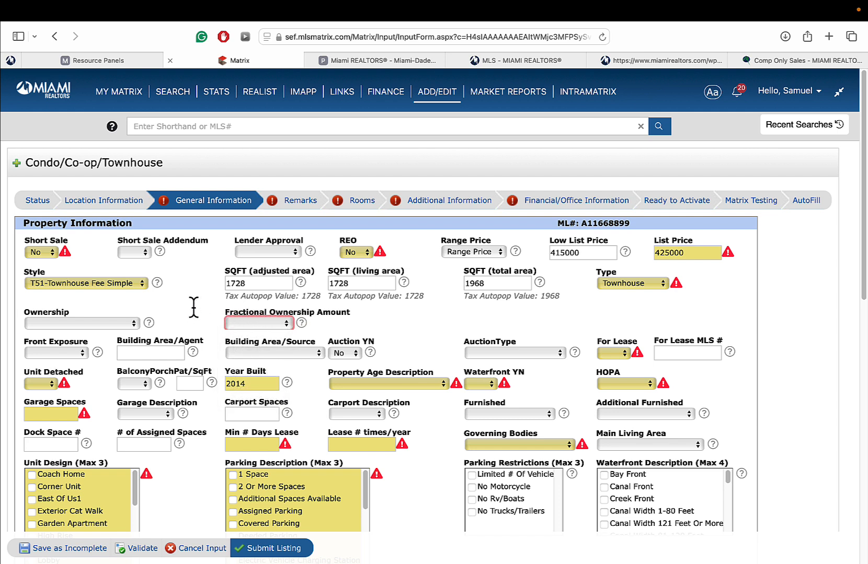
{"action": "left_click", "coordinate": [105, 325]}
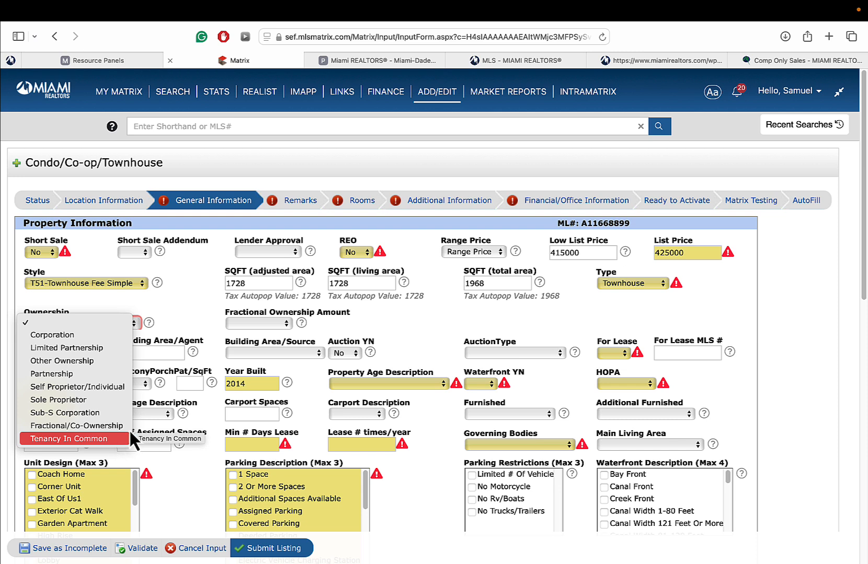
{"action": "left_click", "coordinate": [178, 302]}
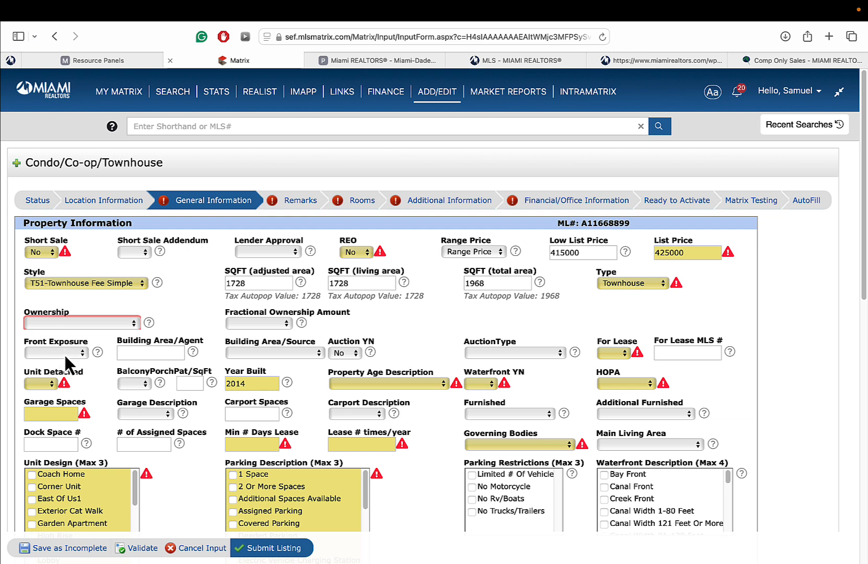
{"action": "left_click", "coordinate": [64, 353]}
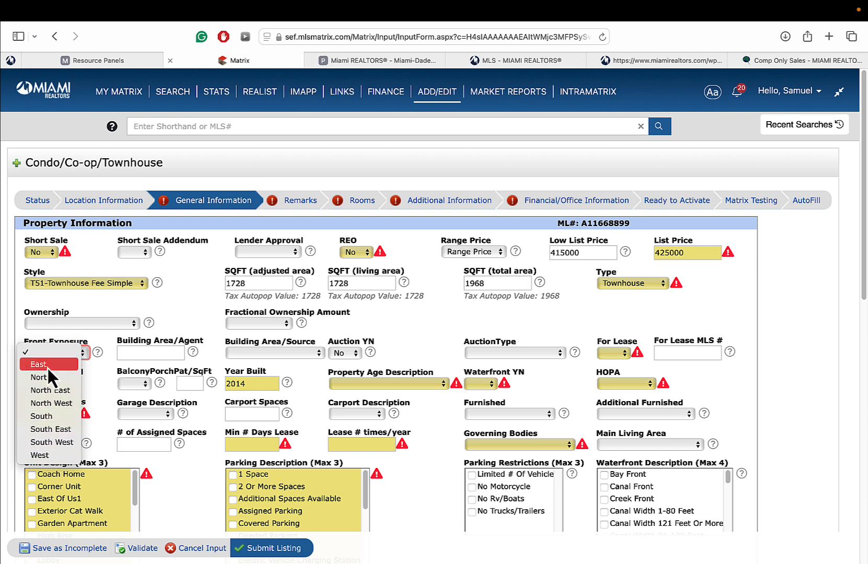
{"action": "left_click", "coordinate": [46, 366]}
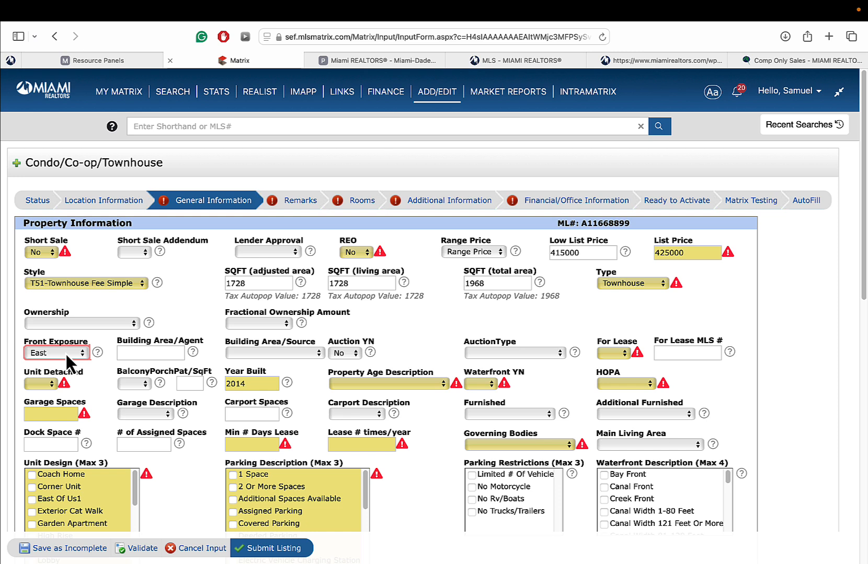
{"action": "left_click", "coordinate": [143, 354]}
{"action": "left_click", "coordinate": [269, 353]}
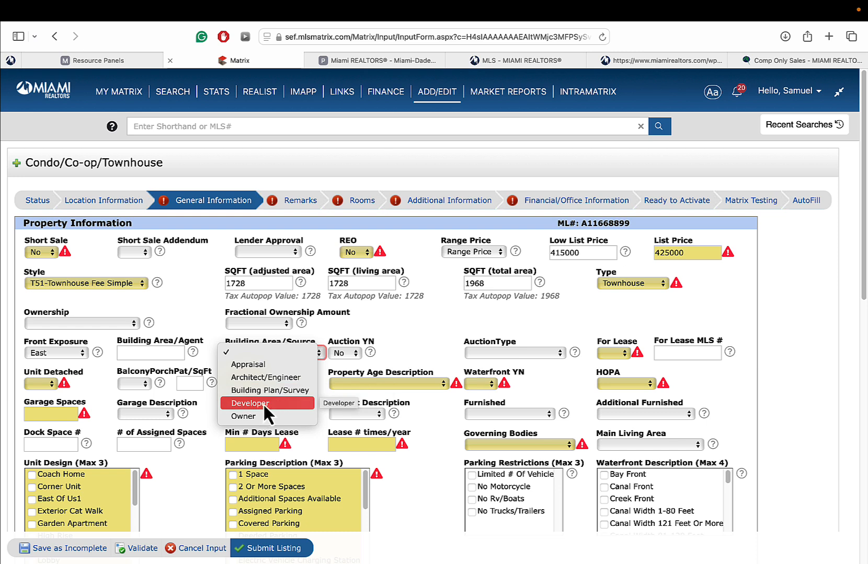
{"action": "left_click", "coordinate": [330, 331]}
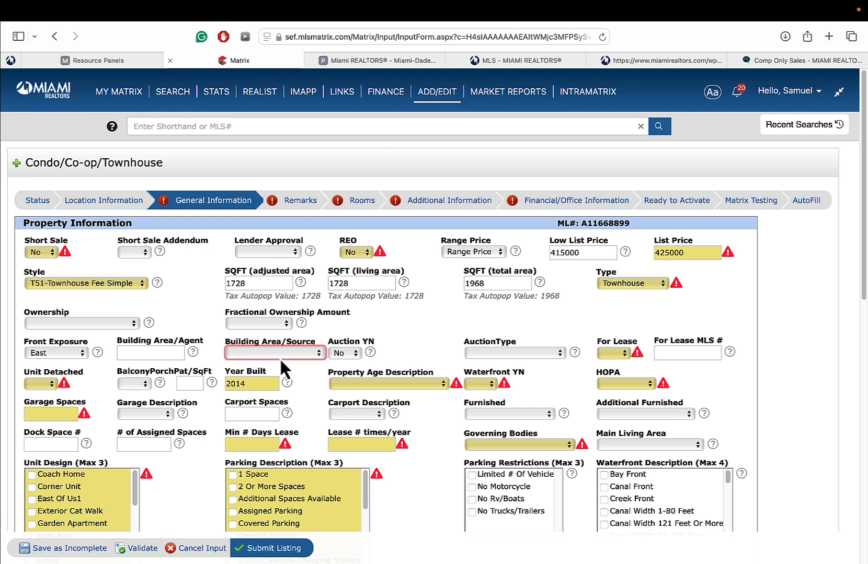
{"action": "left_click", "coordinate": [364, 284]}
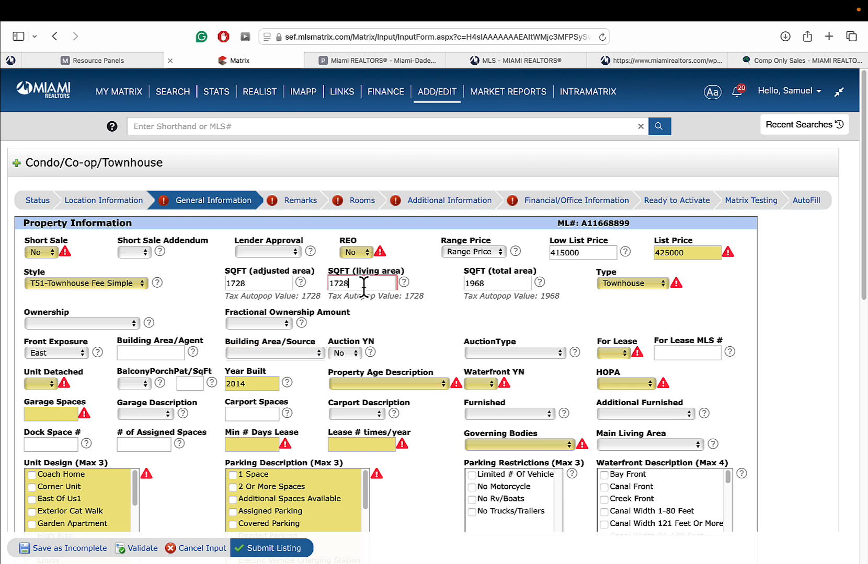
{"action": "left_click", "coordinate": [499, 284]}
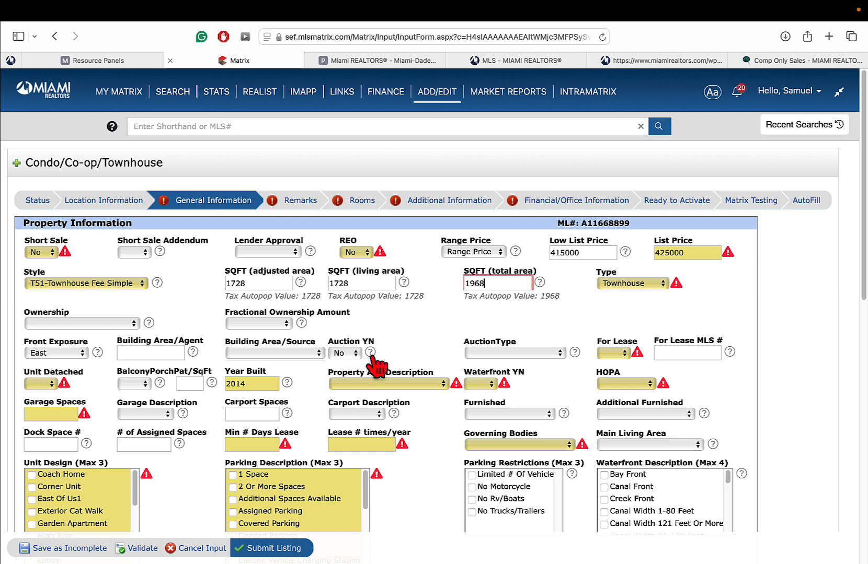
{"action": "left_click", "coordinate": [350, 354]}
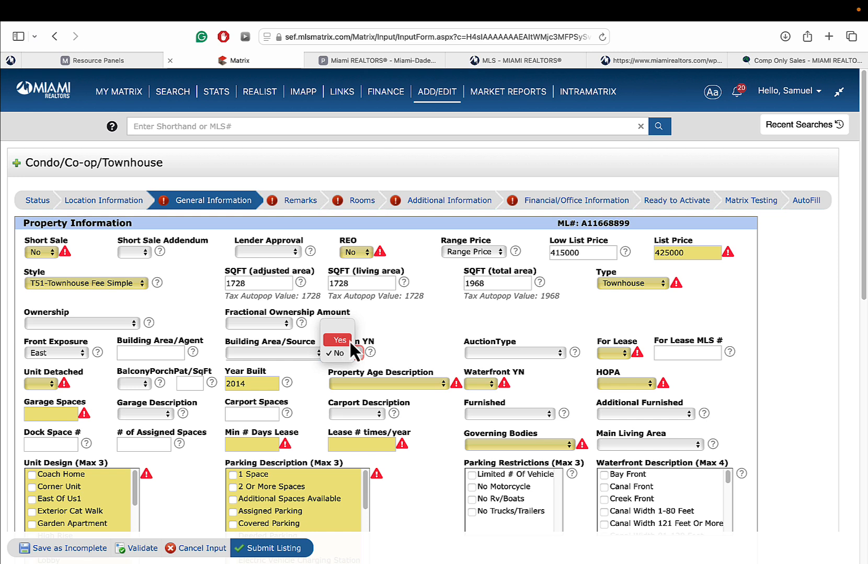
{"action": "left_click", "coordinate": [405, 353]}
{"action": "left_click", "coordinate": [487, 354]}
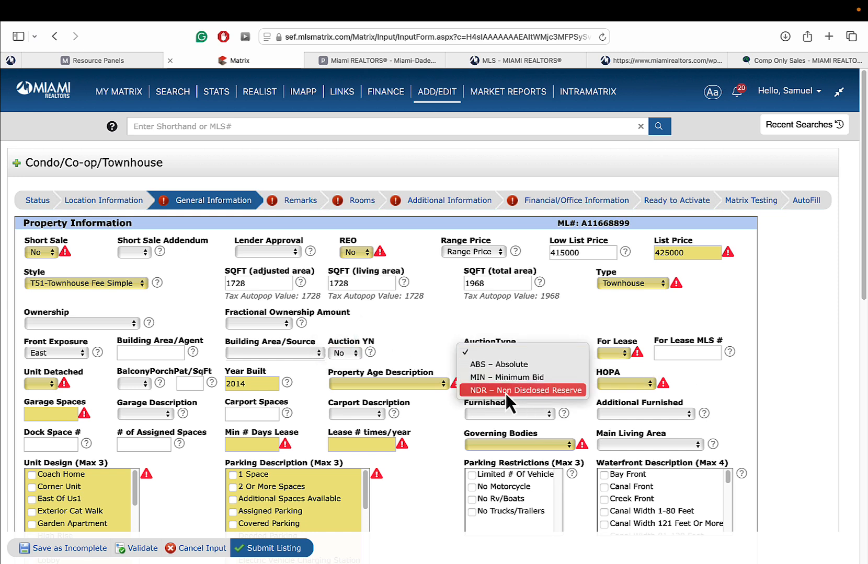
{"action": "left_click", "coordinate": [558, 338]}
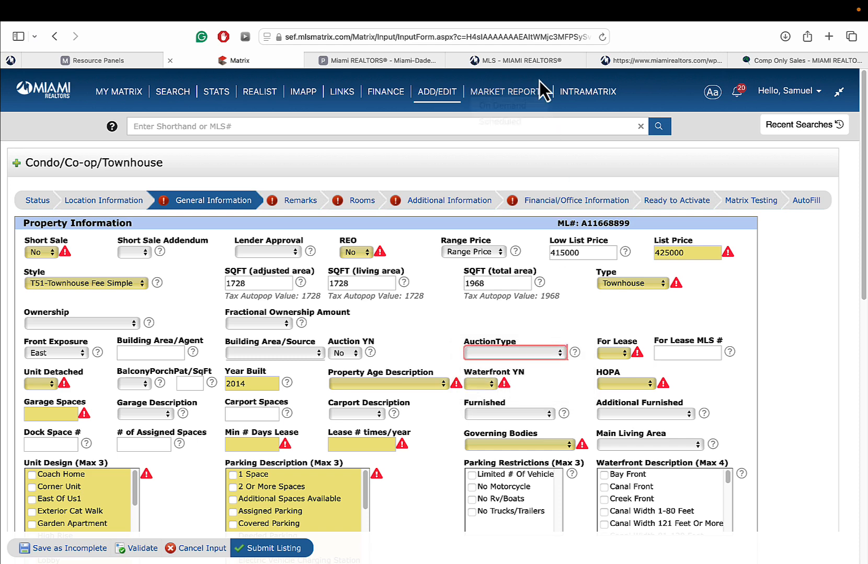
- Review the Auction Listing Form PDF from Miami REALTORS MLS Forms & Applications, then return to Matrix
{"action": "left_click", "coordinate": [530, 62]}
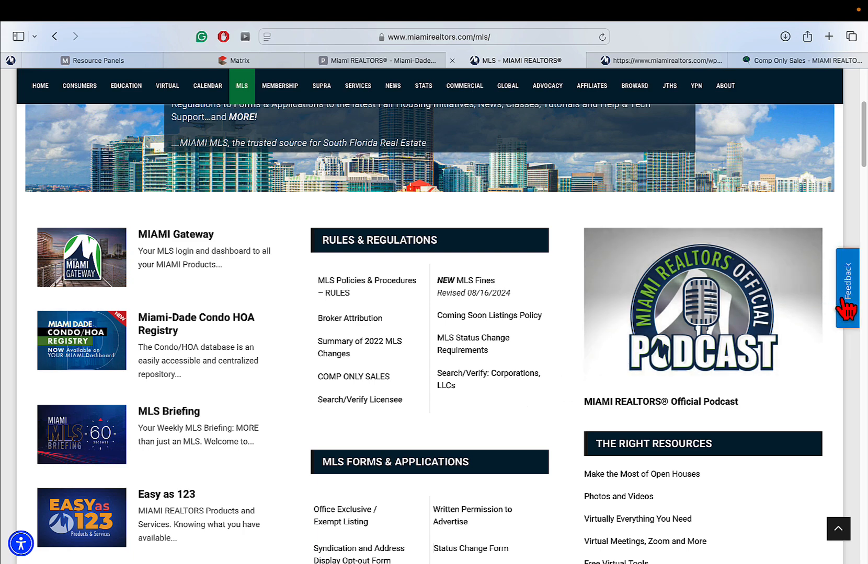
{"action": "scroll", "coordinate": [517, 397], "scroll_direction": "down", "scroll_amount": 5}
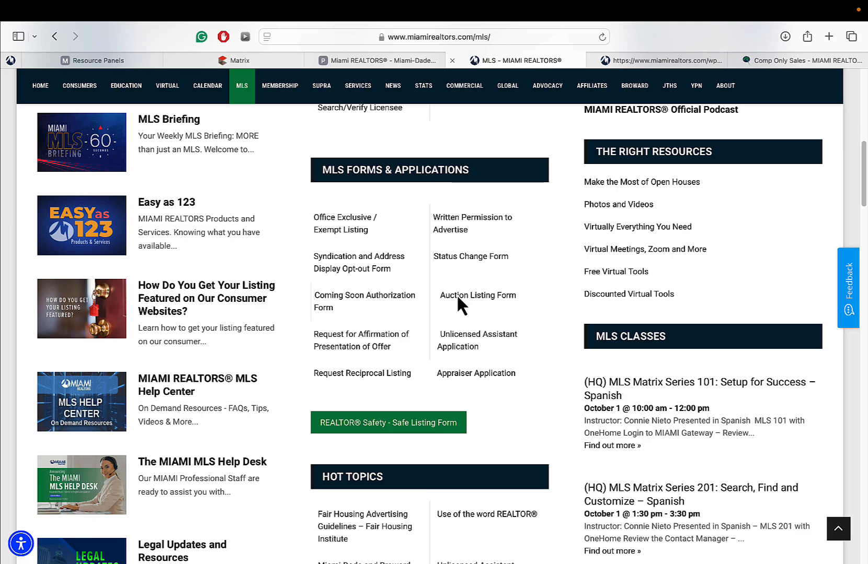
{"action": "left_click", "coordinate": [491, 301]}
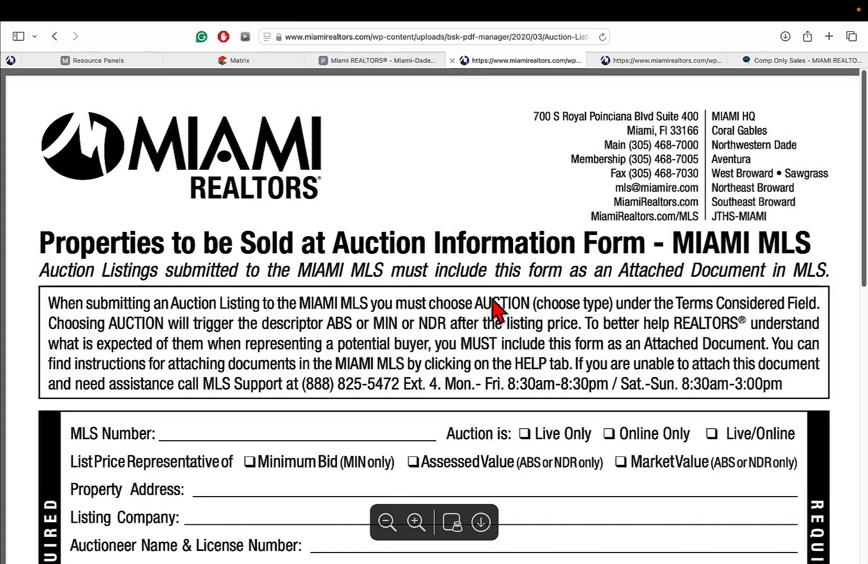
{"action": "scroll", "coordinate": [668, 272], "scroll_direction": "up", "scroll_amount": 3}
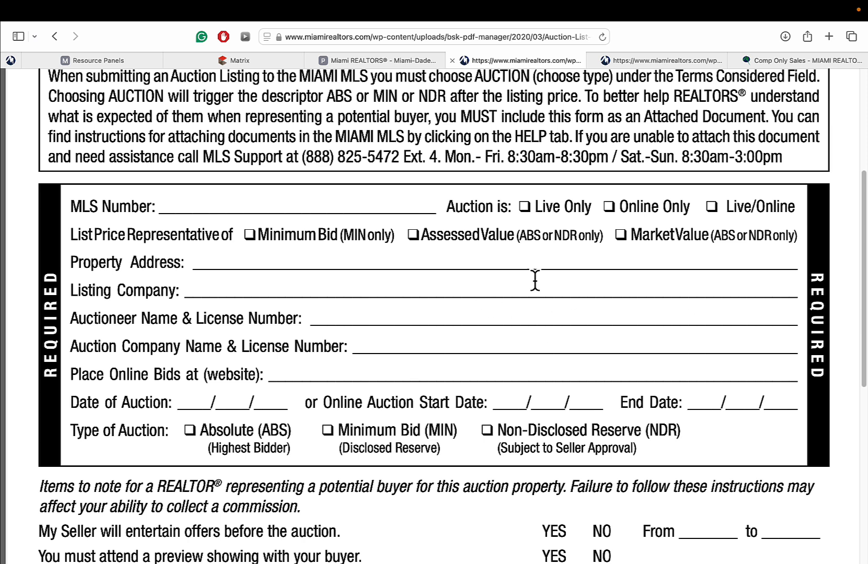
{"action": "left_click", "coordinate": [235, 61]}
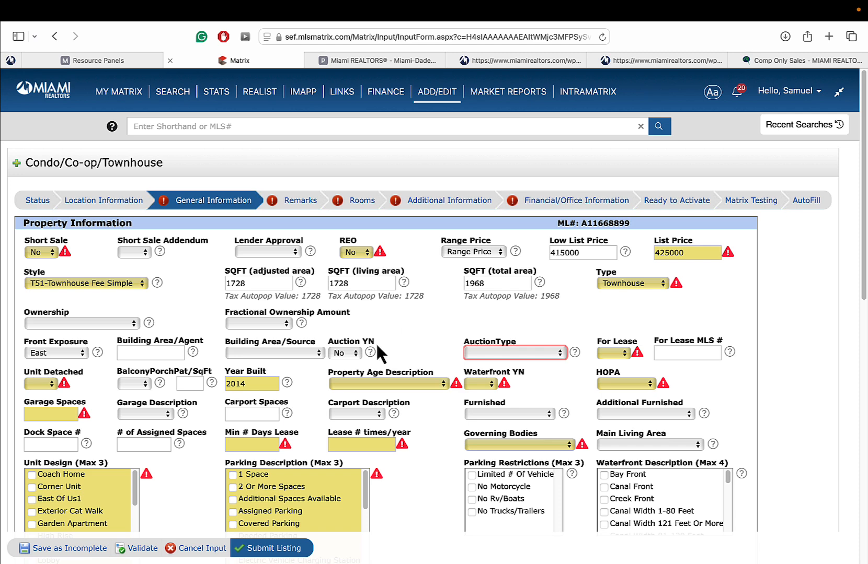
- Save the listing as incomplete, then view My Listings from the MY MATRIX Dashboard
{"action": "left_click", "coordinate": [61, 549]}
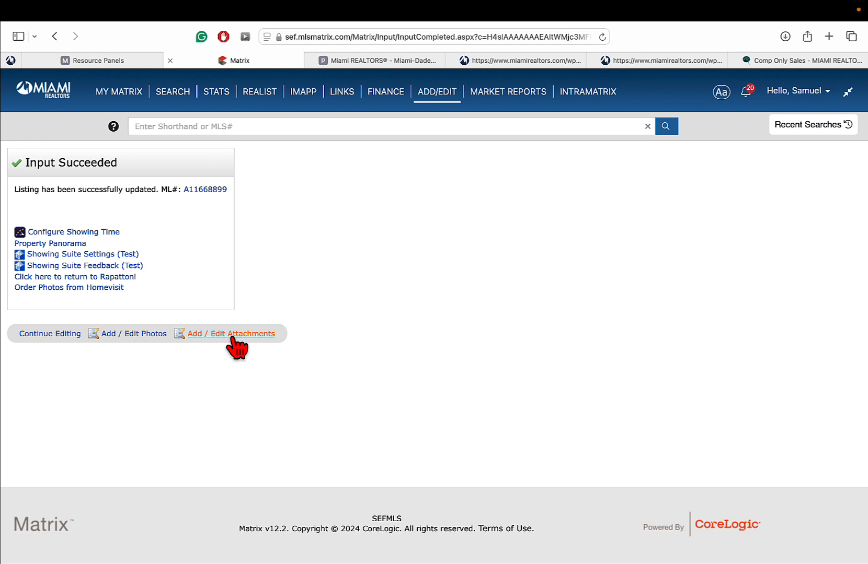
{"action": "left_click", "coordinate": [122, 93]}
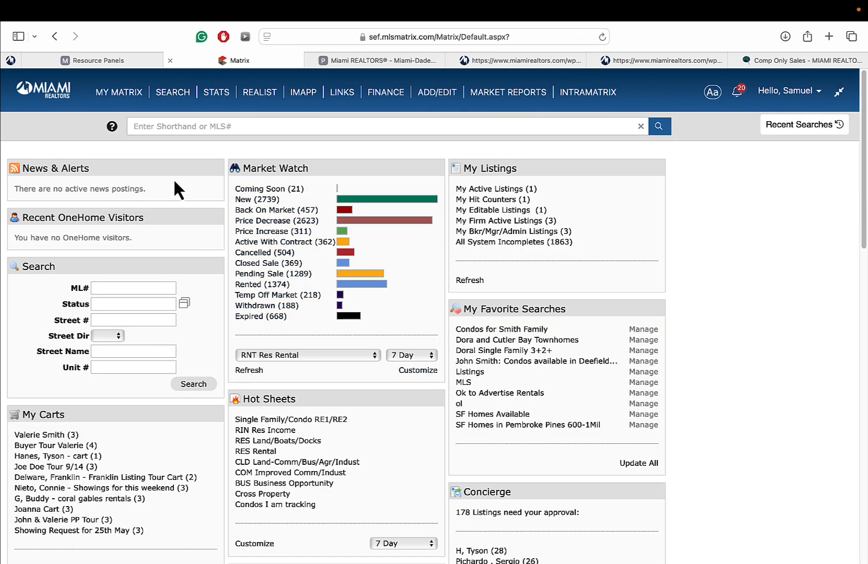
{"action": "mouse_move", "coordinate": [127, 89]}
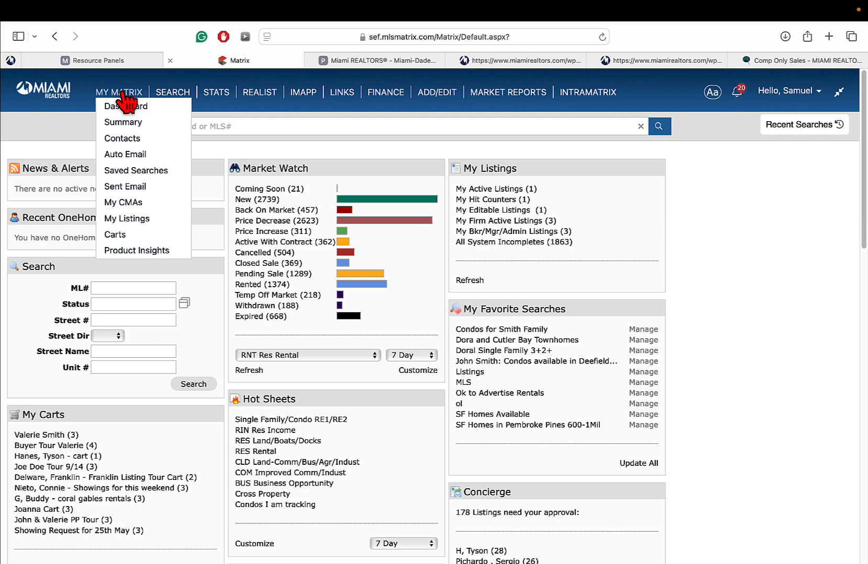
{"action": "left_click", "coordinate": [124, 218]}
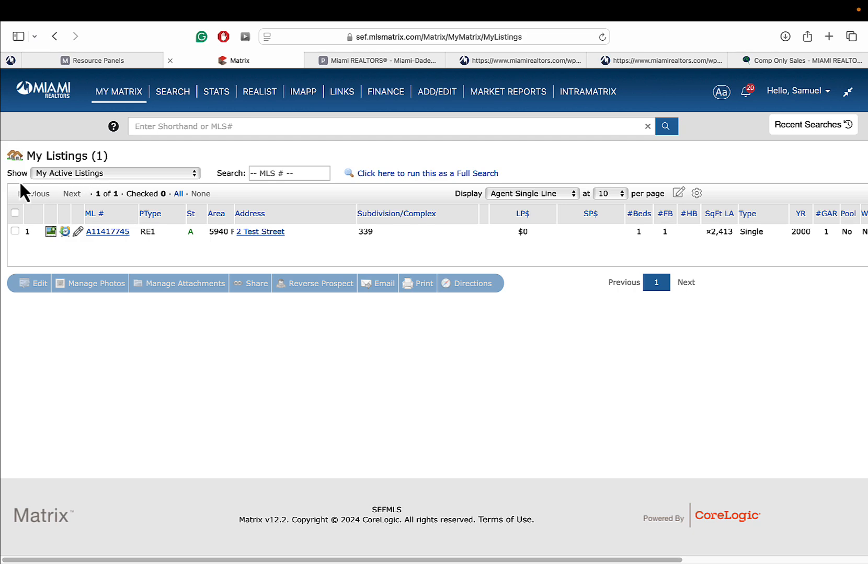
- List my visible incomplete listings in My Listings and select the fifth one
{"action": "left_click", "coordinate": [57, 175]}
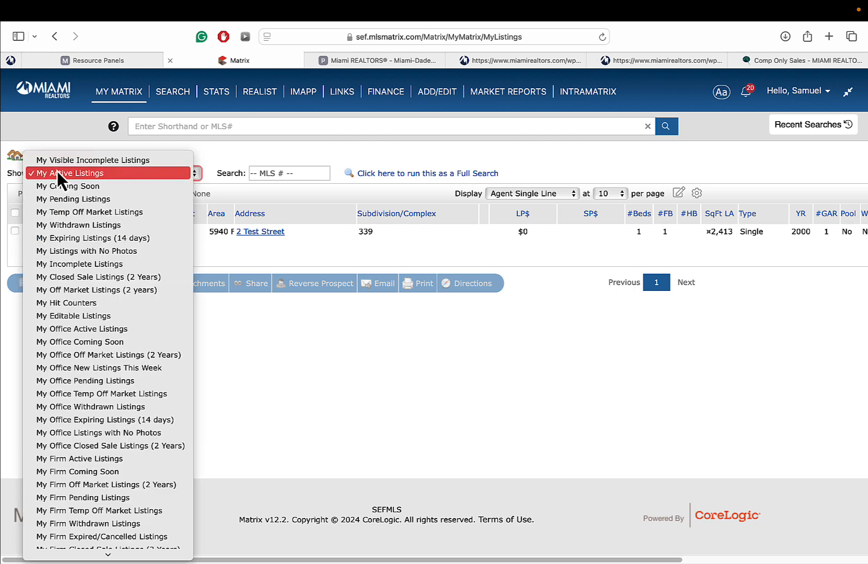
{"action": "left_click", "coordinate": [102, 160]}
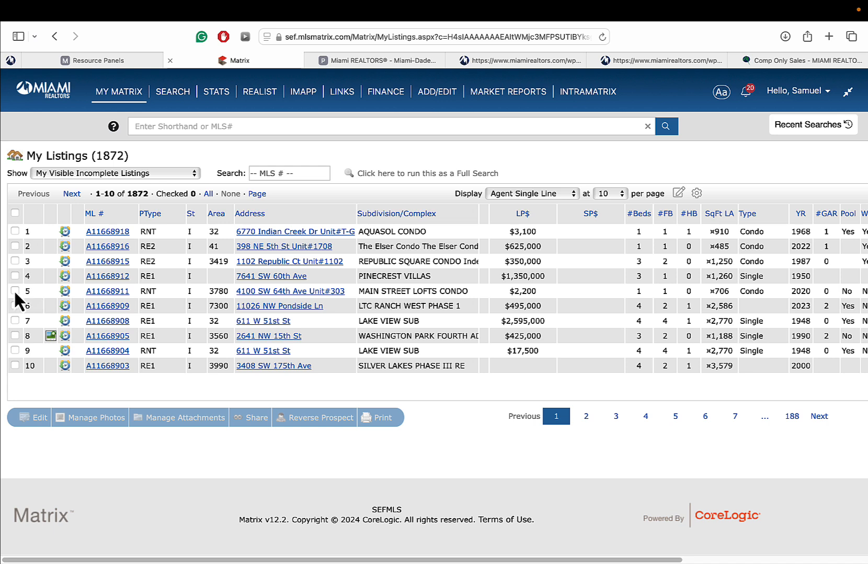
{"action": "left_click", "coordinate": [15, 290]}
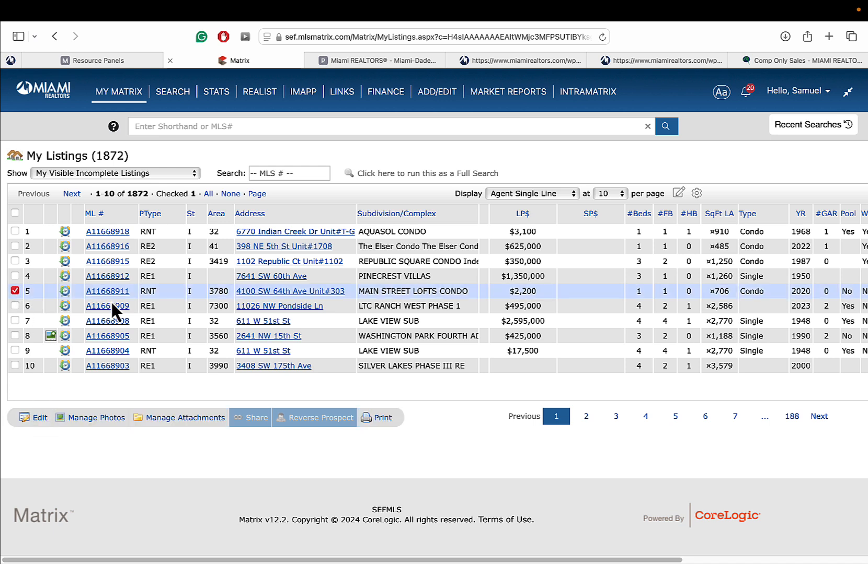
- Load the incomplete RE2 listing in Quick Modify and show its Condo/Co-op/Townhouse General Information
{"action": "mouse_move", "coordinate": [438, 94]}
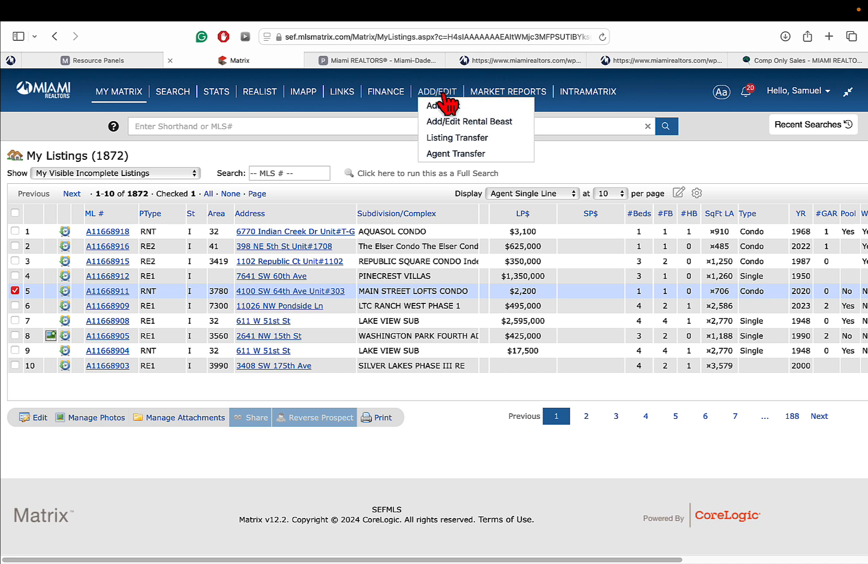
{"action": "left_click", "coordinate": [437, 90]}
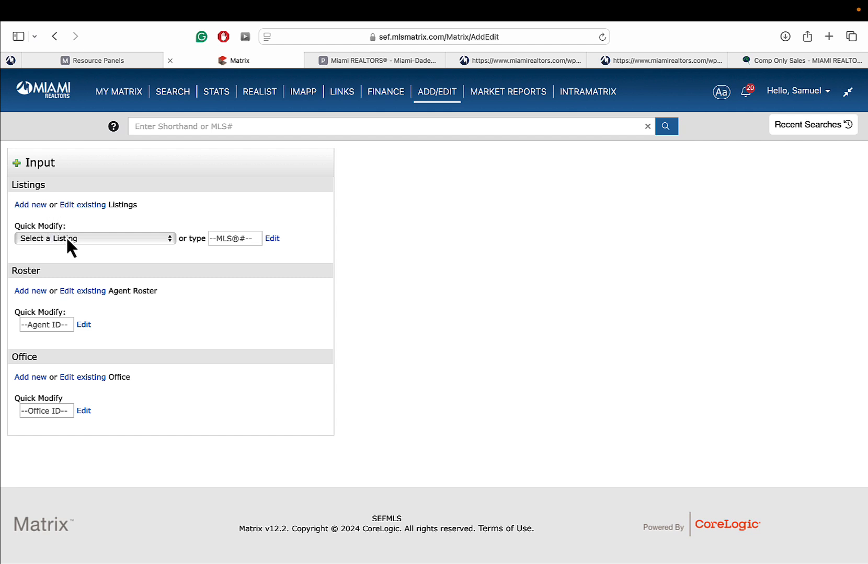
{"action": "left_click", "coordinate": [112, 240]}
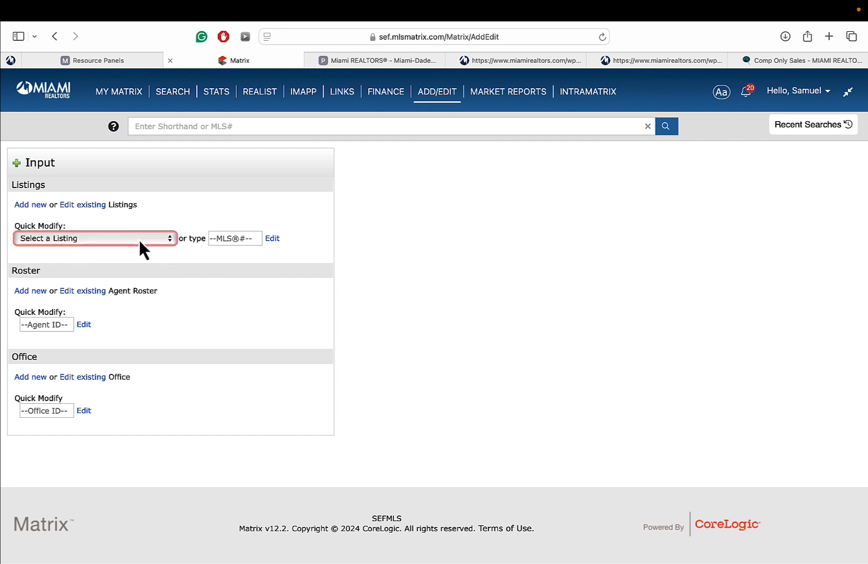
{"action": "left_click", "coordinate": [139, 239]}
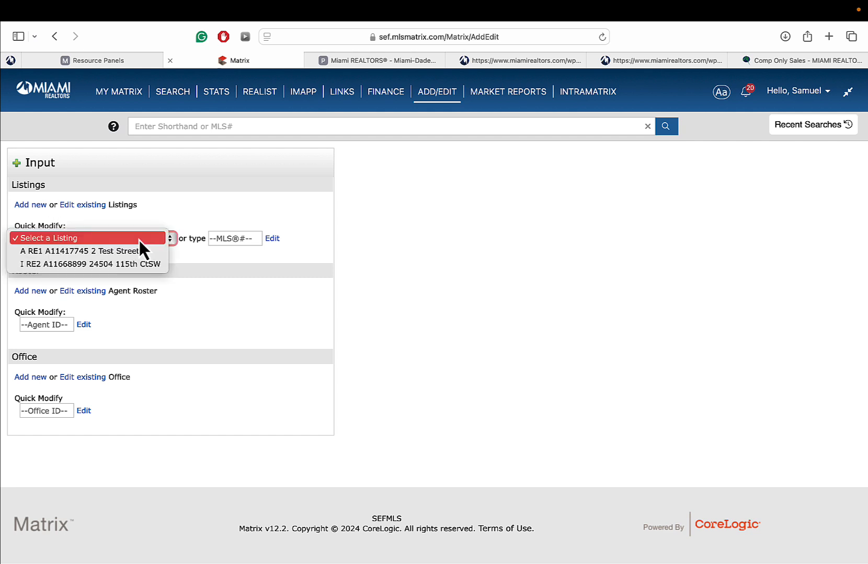
{"action": "left_click", "coordinate": [45, 264]}
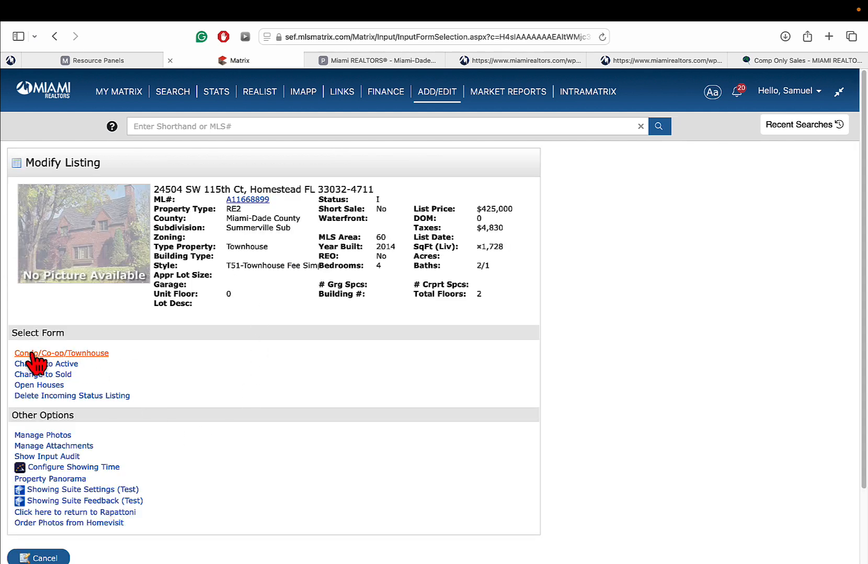
{"action": "left_click", "coordinate": [90, 354]}
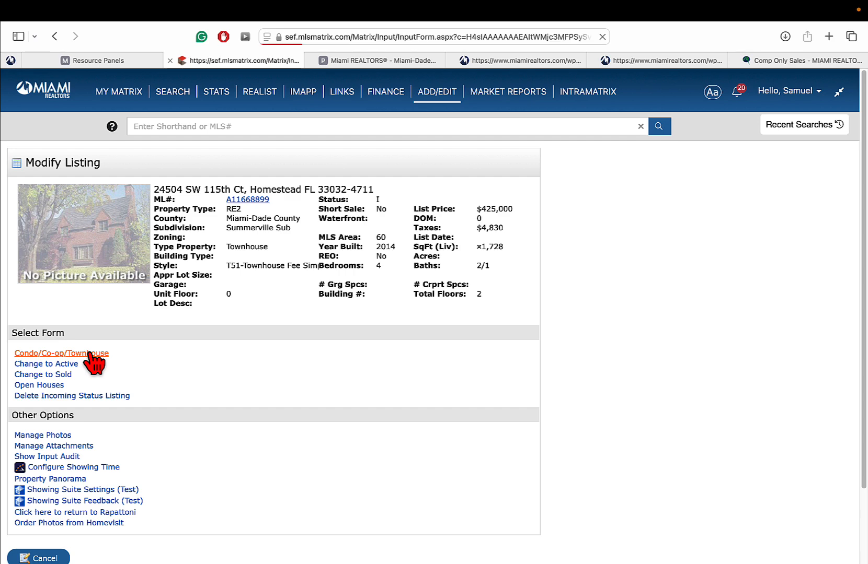
{"action": "left_click", "coordinate": [202, 203]}
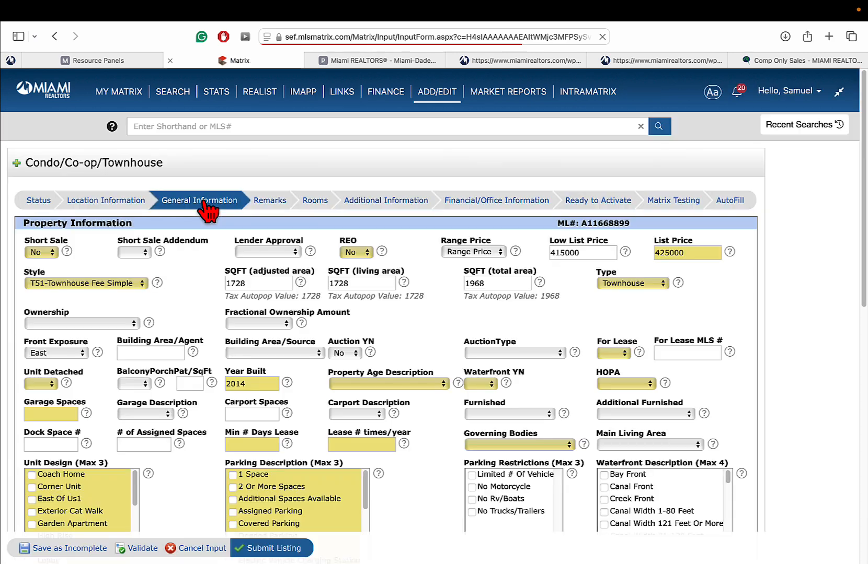
- Set For Lease to No for the townhouse listing
{"action": "scroll", "coordinate": [609, 235], "scroll_direction": "down", "scroll_amount": 3}
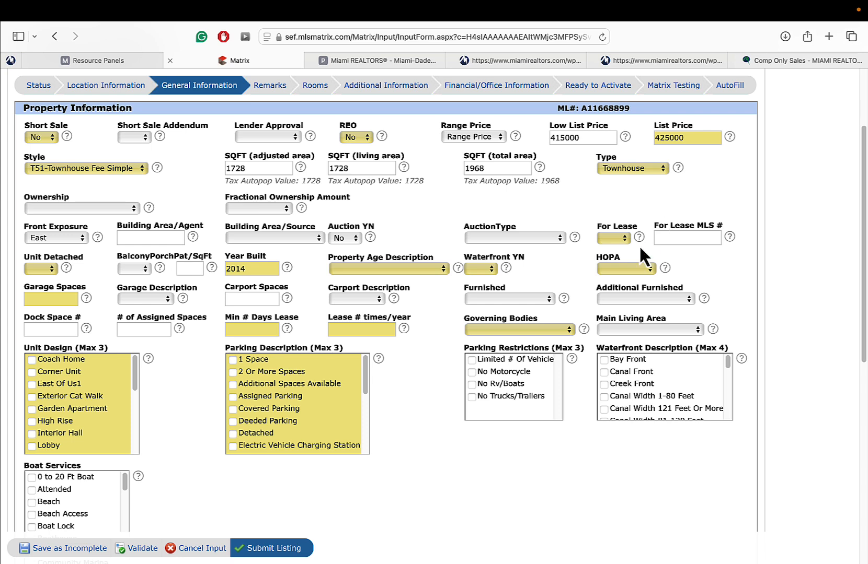
{"action": "left_click", "coordinate": [611, 237]}
{"action": "left_click", "coordinate": [612, 251]}
{"action": "left_click", "coordinate": [674, 237]}
{"action": "left_click", "coordinate": [616, 240]}
{"action": "left_click", "coordinate": [613, 249]}
- Mark the unit as not detached and leave the balcony/porch/patio choice blank
{"action": "left_click", "coordinate": [45, 269]}
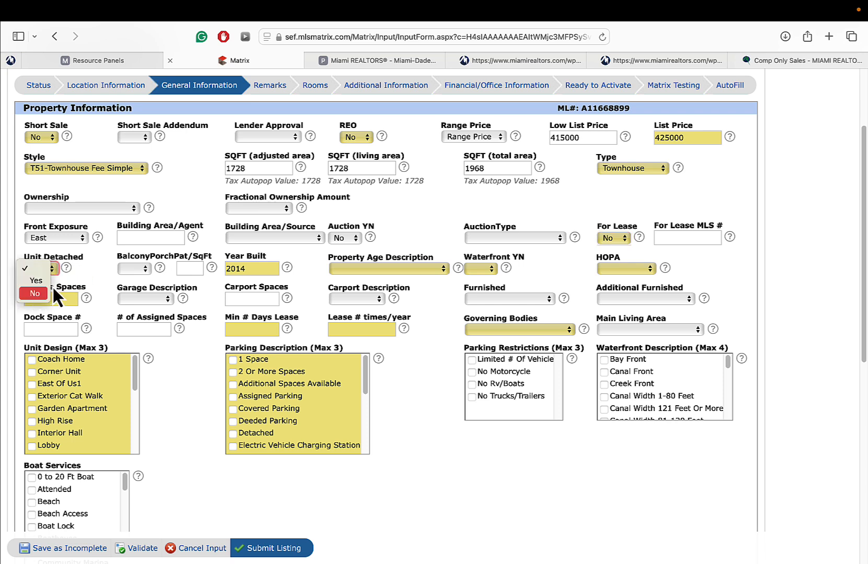
{"action": "left_click", "coordinate": [33, 294]}
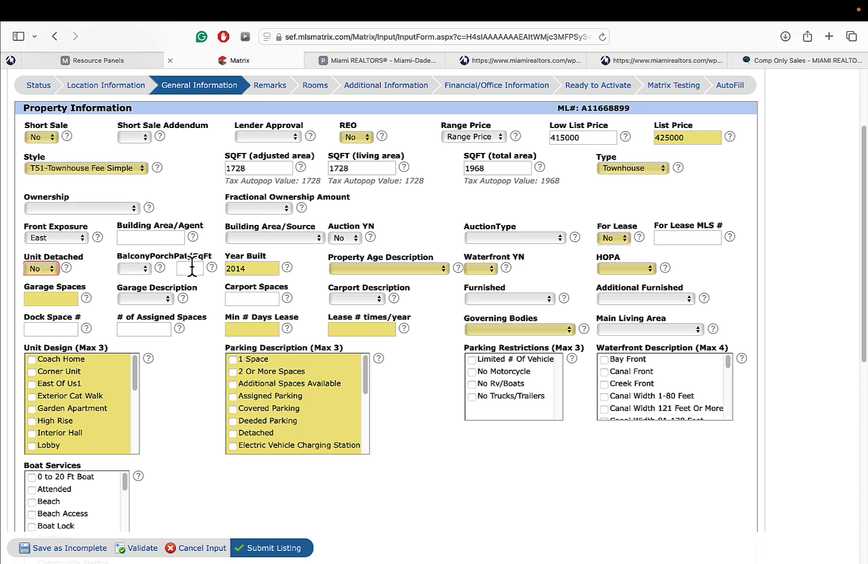
{"action": "left_click", "coordinate": [137, 268]}
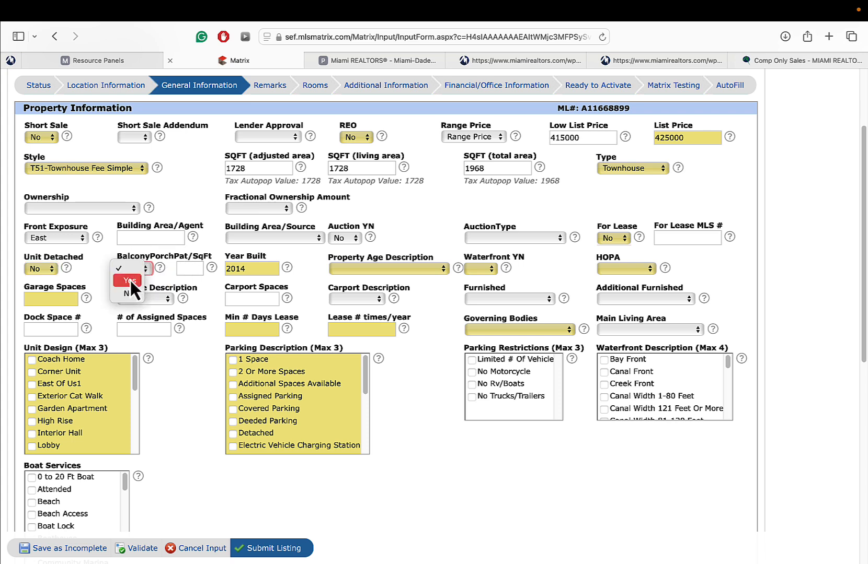
{"action": "left_click", "coordinate": [191, 268]}
{"action": "left_click", "coordinate": [196, 269]}
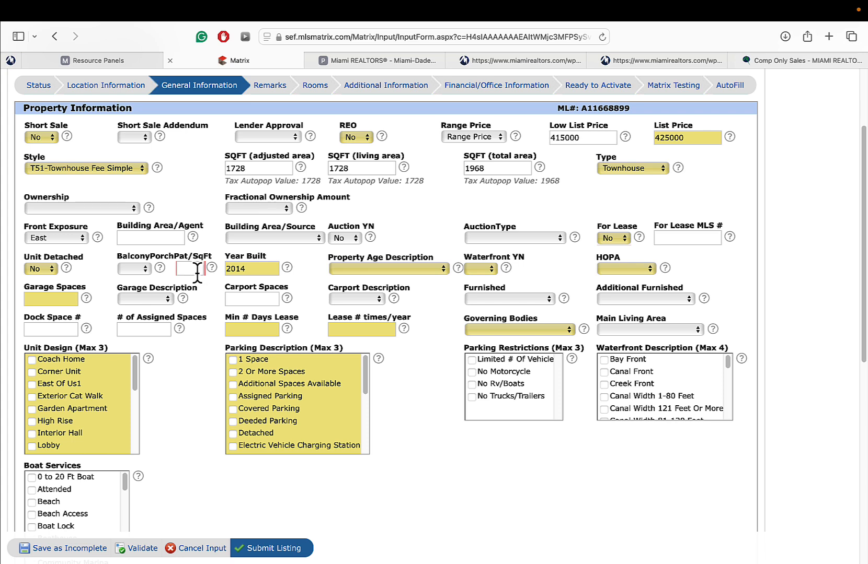
{"action": "left_click", "coordinate": [260, 269]}
- Set the Property Age Description to Resale
{"action": "left_click", "coordinate": [369, 266]}
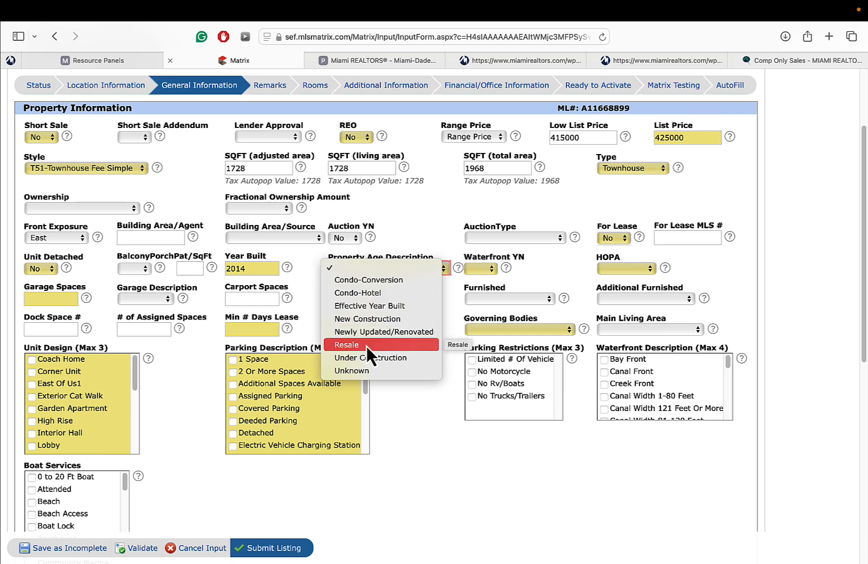
{"action": "left_click", "coordinate": [367, 345]}
{"action": "left_click", "coordinate": [365, 267]}
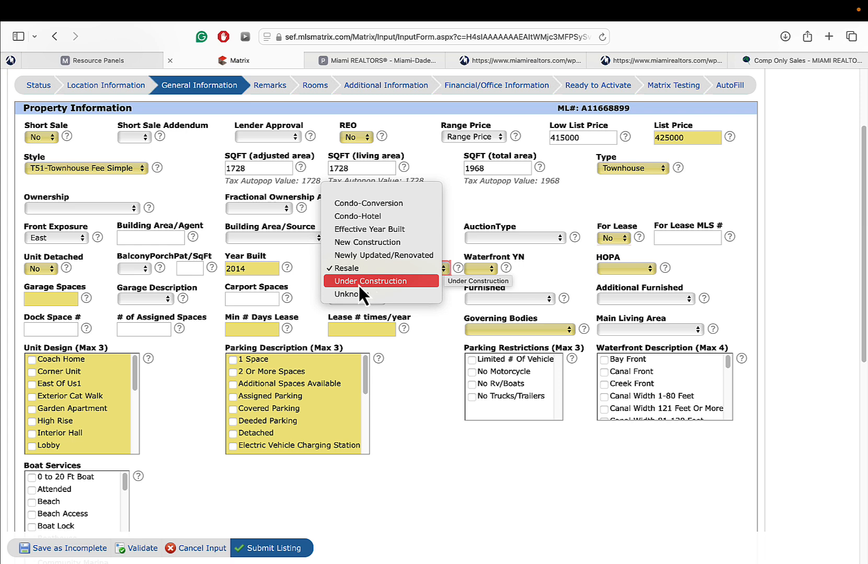
{"action": "left_click", "coordinate": [369, 282]}
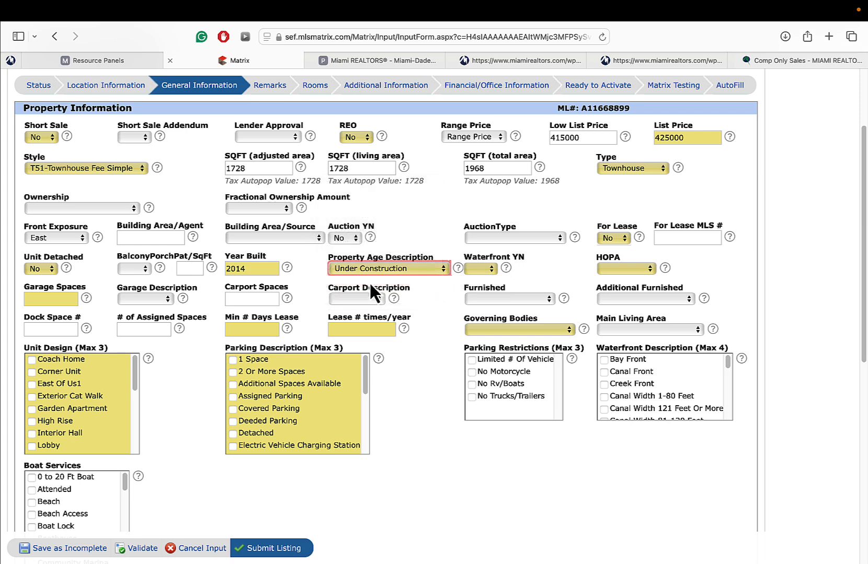
- In Location Information, check the Folio # and set Waterfront YN to No
{"action": "left_click", "coordinate": [108, 86]}
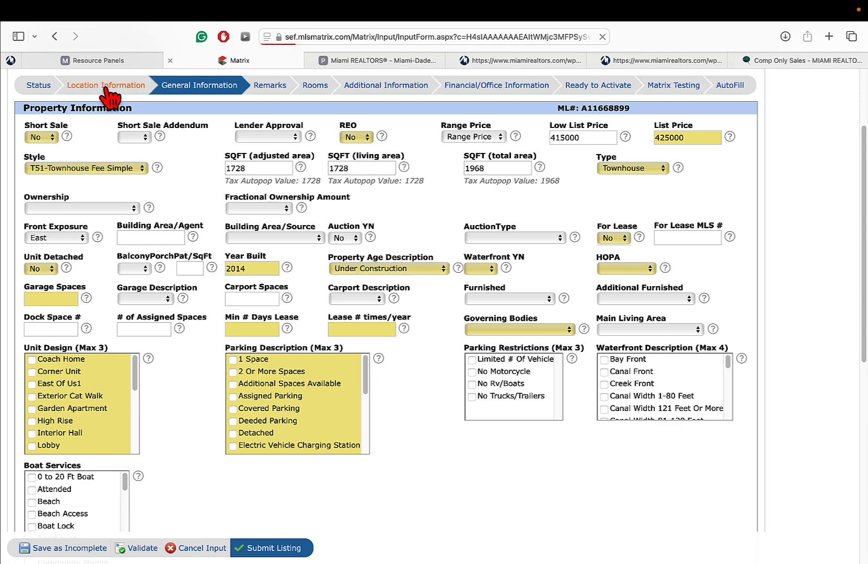
{"action": "left_click", "coordinate": [113, 336]}
{"action": "double_click", "coordinate": [93, 336]}
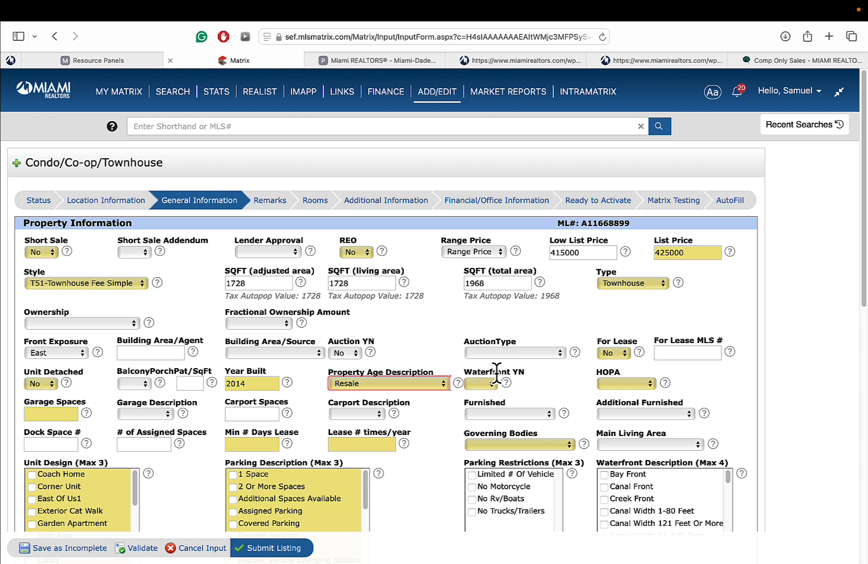
{"action": "left_click", "coordinate": [480, 384]}
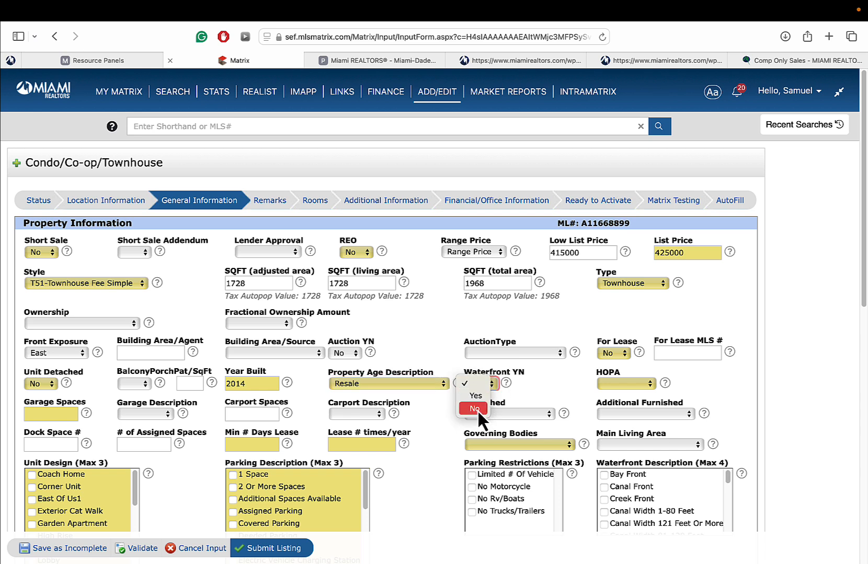
{"action": "left_click", "coordinate": [477, 409]}
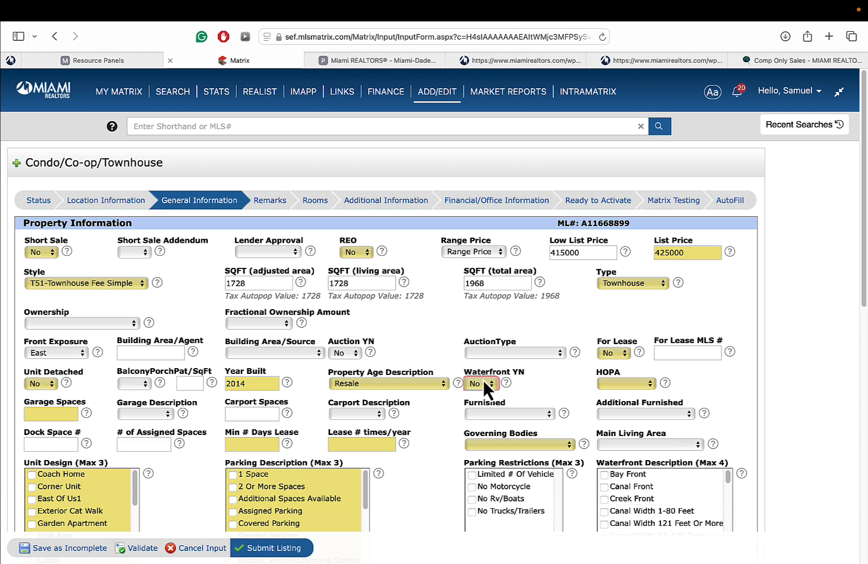
- Check the IMAPP tax report's property info, which shows Waterfront: No, then return to Matrix
{"action": "left_click", "coordinate": [350, 59]}
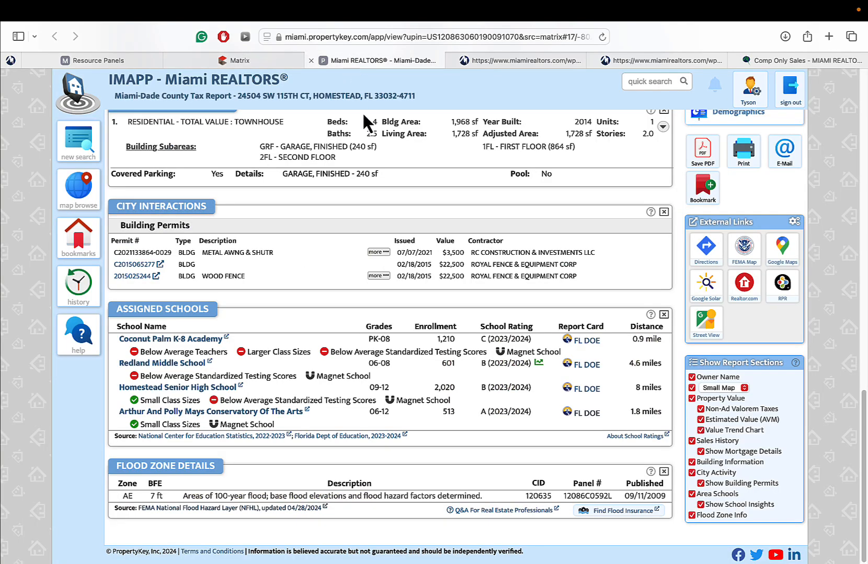
{"action": "left_click_drag", "start_coordinate": [861, 402], "coordinate": [853, 100]}
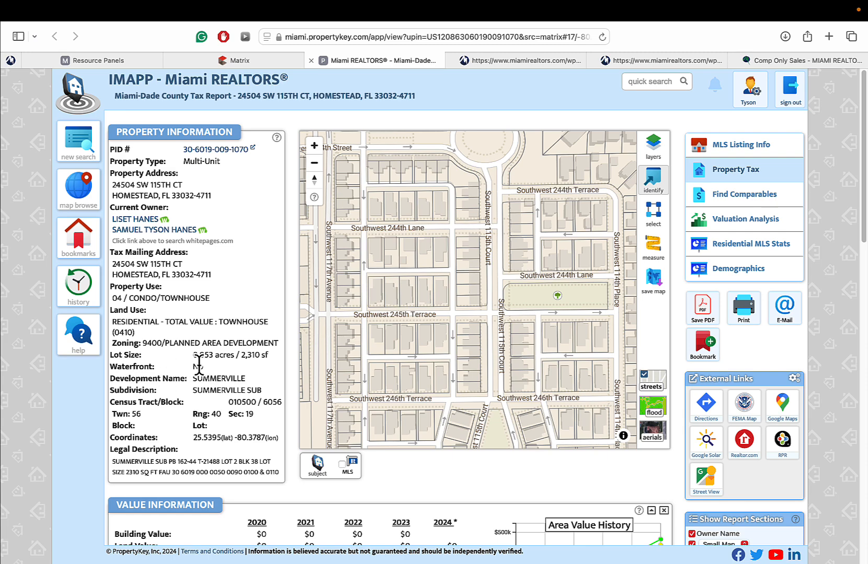
{"action": "left_click", "coordinate": [240, 60]}
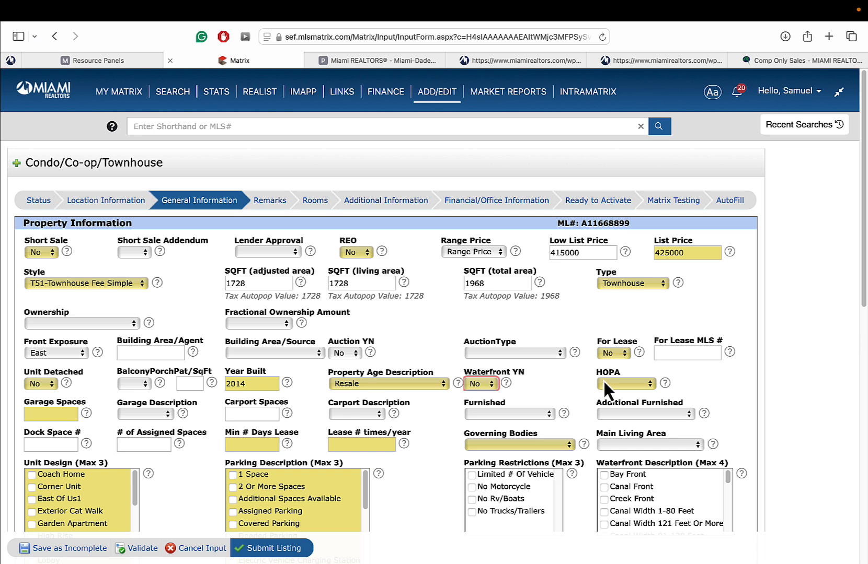
- Set HOPA to No HOPA, Garage Spaces to 1, and Garage Description to Attached
{"action": "left_click", "coordinate": [617, 385]}
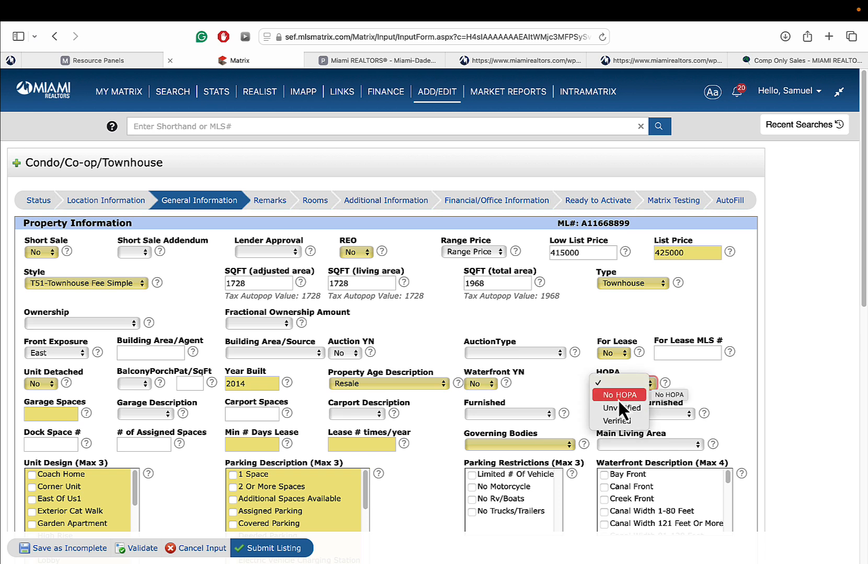
{"action": "left_click", "coordinate": [618, 400]}
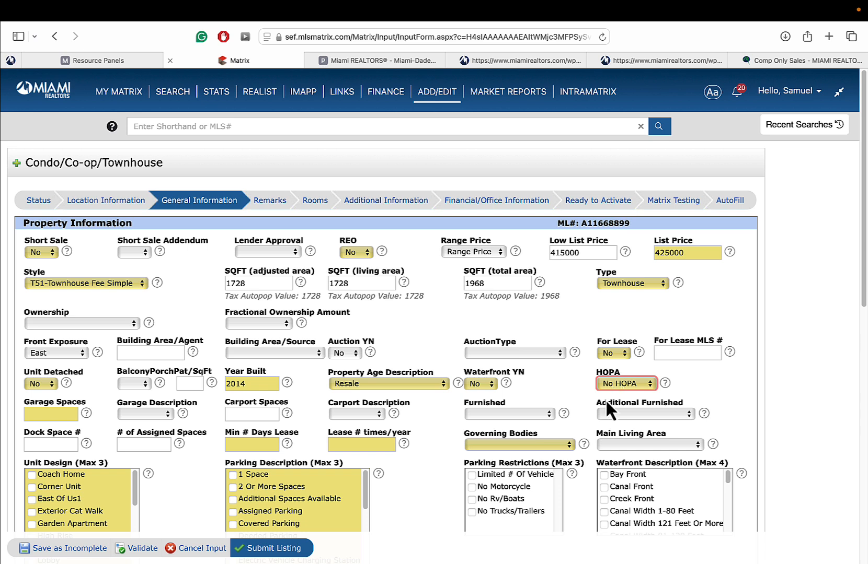
{"action": "left_click", "coordinate": [53, 415]}
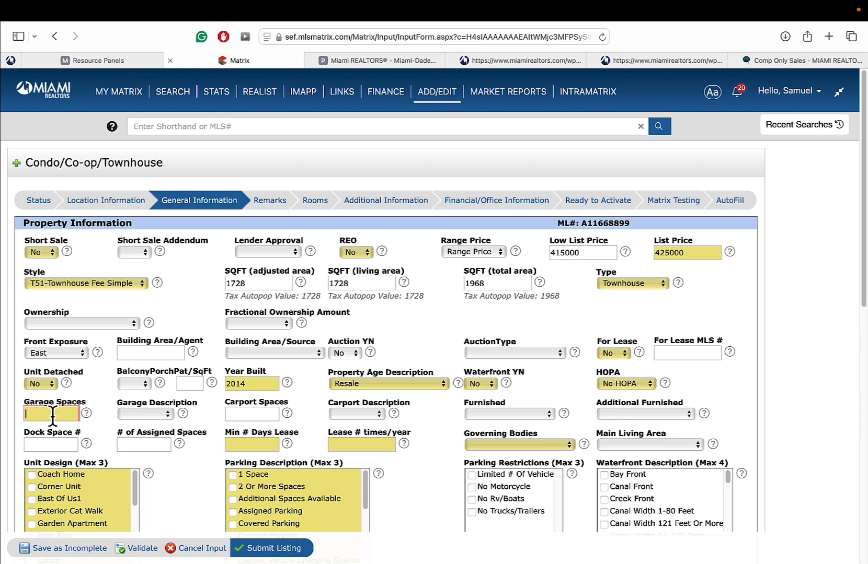
{"action": "type", "text": "1"}
{"action": "left_click", "coordinate": [138, 414]}
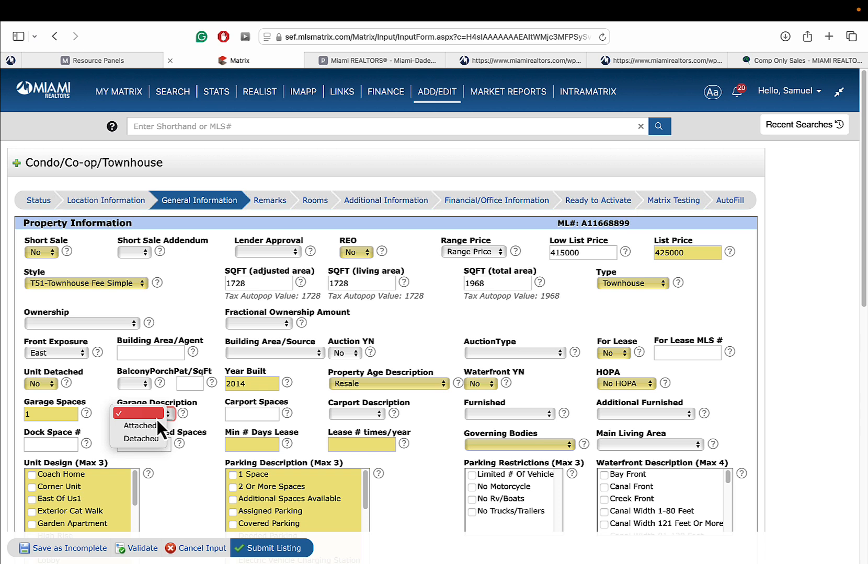
{"action": "left_click", "coordinate": [142, 425]}
{"action": "left_click", "coordinate": [228, 415]}
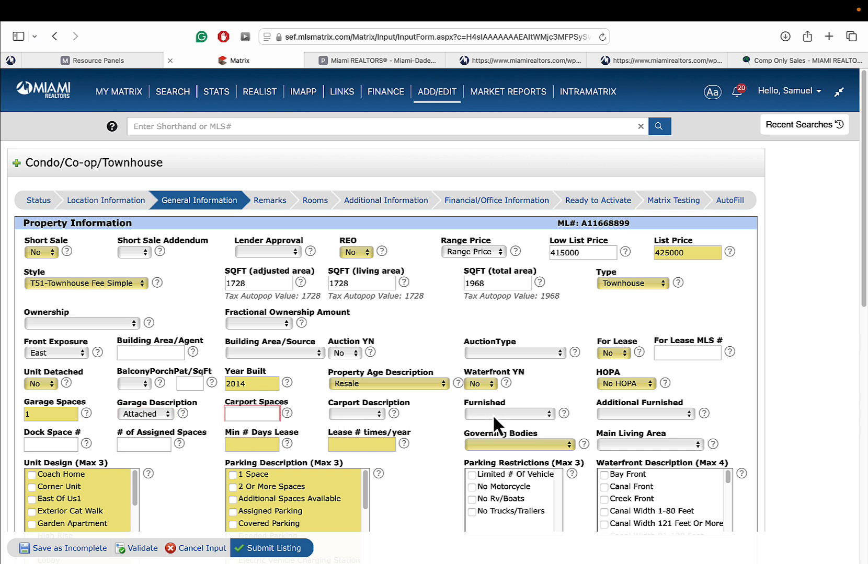
- Pick a Furnished status, leave Additional Furnished unchanged, and move to Dock Space #
{"action": "left_click", "coordinate": [532, 413]}
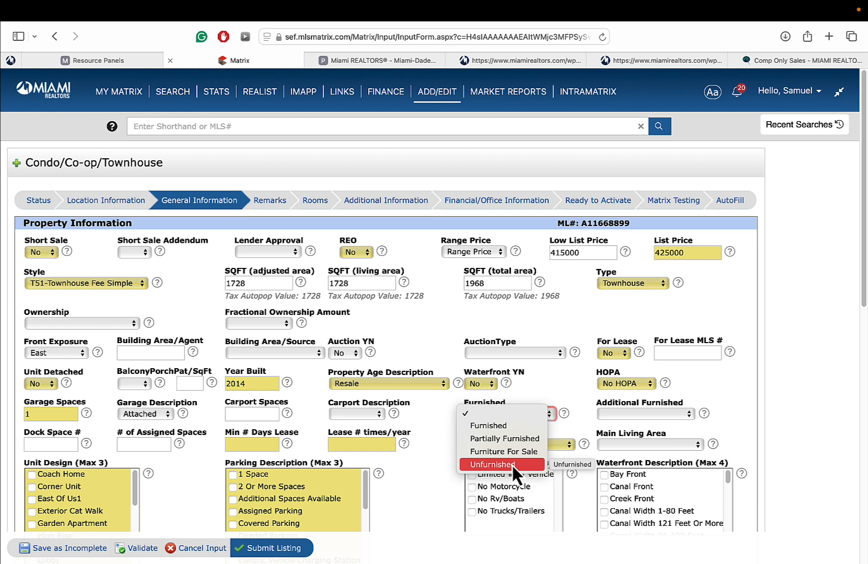
{"action": "left_click", "coordinate": [504, 426]}
{"action": "left_click", "coordinate": [622, 417]}
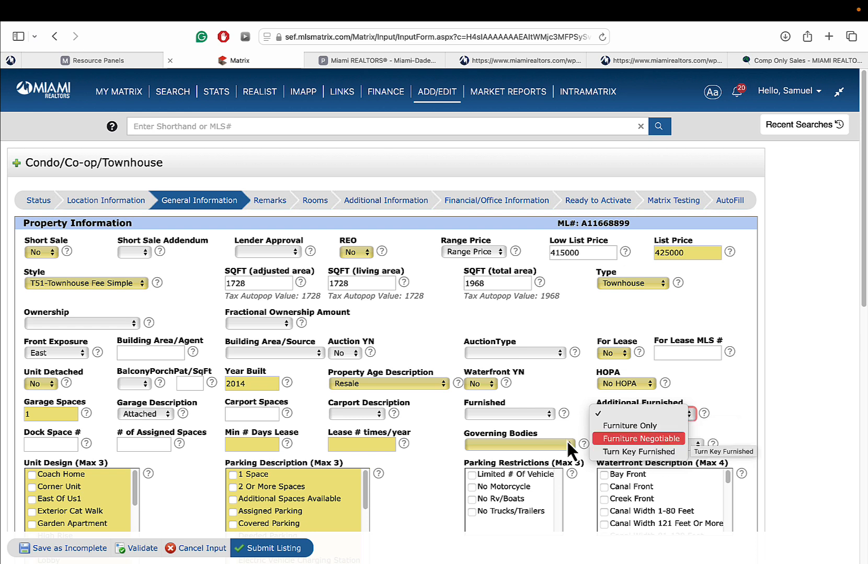
{"action": "left_click", "coordinate": [550, 382]}
{"action": "left_click", "coordinate": [56, 444]}
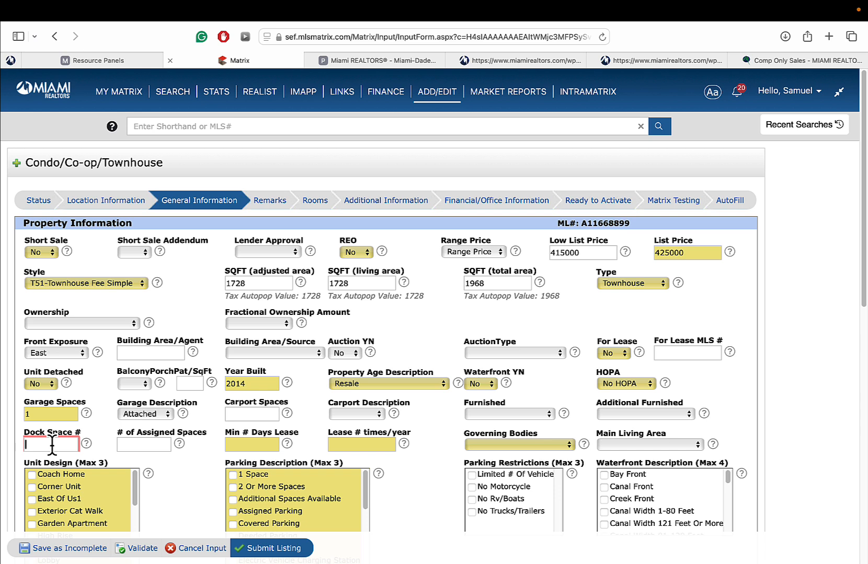
- Clear the stray Dock Space entry, then enter a 365-day minimum lease and 1 lease per year
{"action": "type", "text": "367"}
{"action": "key", "text": "BackSpace"}
{"action": "key", "text": "BackSpace"}
{"action": "key", "text": "BackSpace"}
{"action": "left_click", "coordinate": [146, 447]}
{"action": "left_click", "coordinate": [246, 446]}
{"action": "type", "text": "365"}
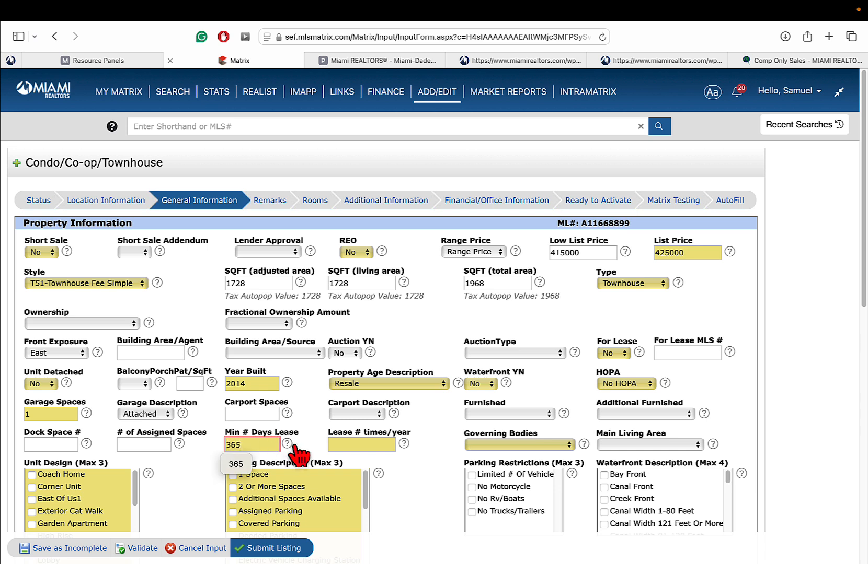
{"action": "left_click", "coordinate": [346, 445]}
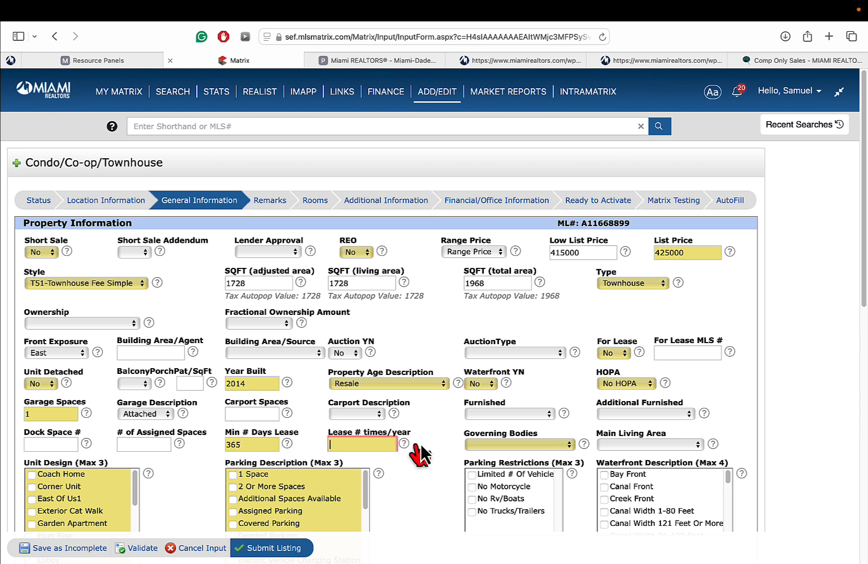
{"action": "type", "text": "1"}
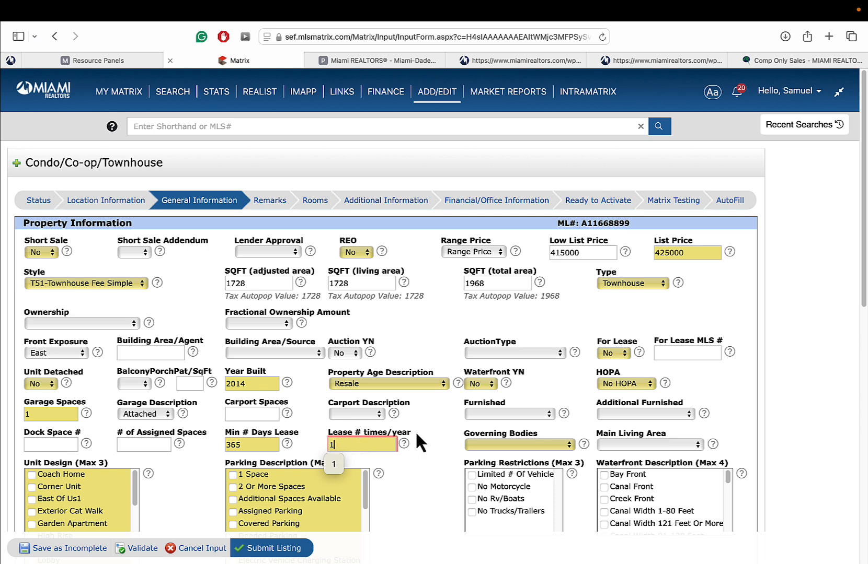
{"action": "left_click", "coordinate": [436, 450]}
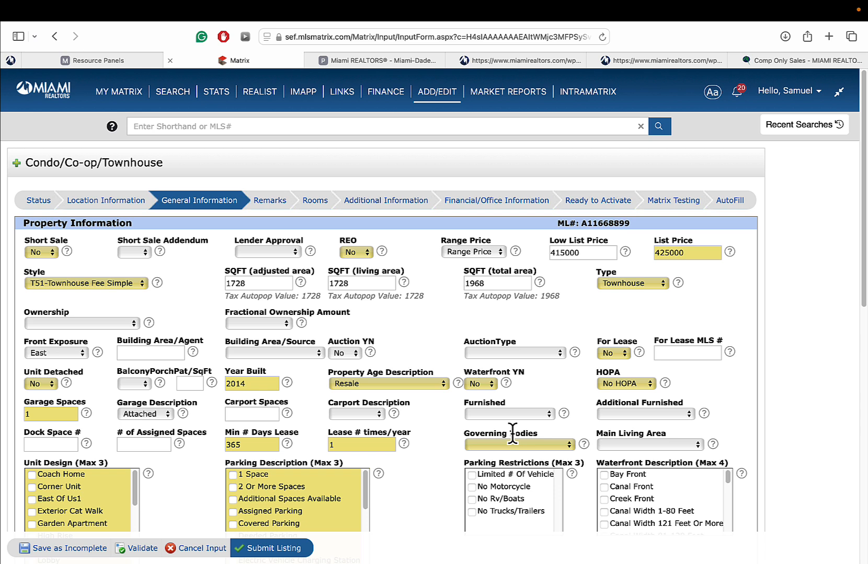
{"action": "left_click", "coordinate": [537, 444]}
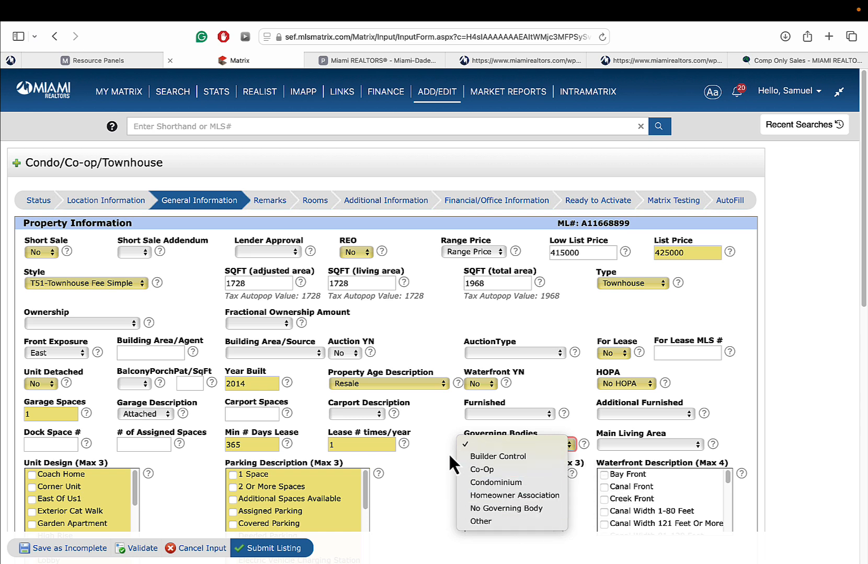
- Set Governing Bodies to Homeowner Association
{"action": "left_click", "coordinate": [494, 443]}
{"action": "left_click", "coordinate": [494, 443]}
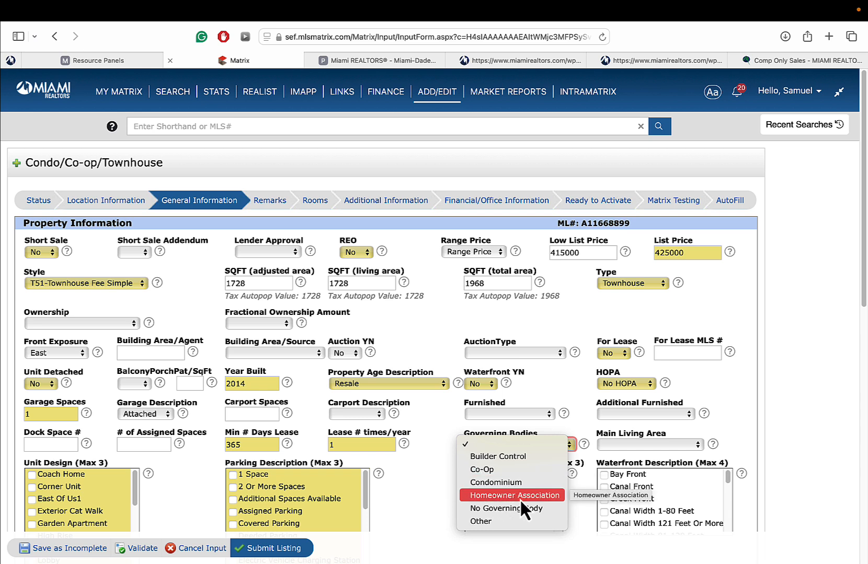
{"action": "left_click", "coordinate": [440, 459]}
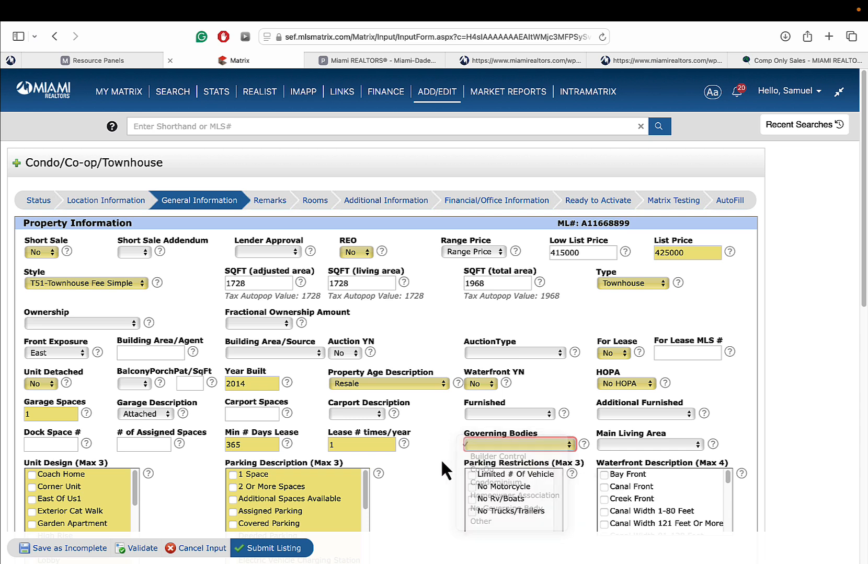
{"action": "left_click", "coordinate": [504, 444]}
{"action": "left_click", "coordinate": [515, 495]}
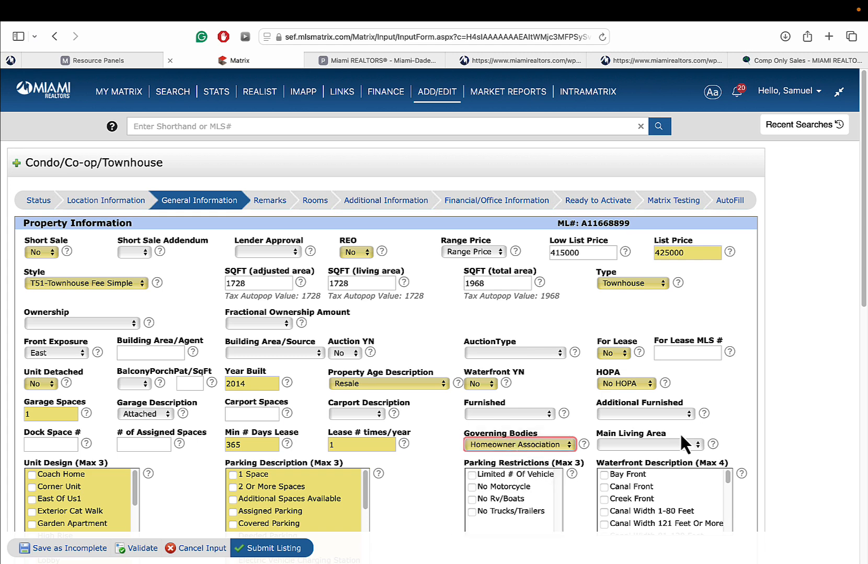
- Set the Main Living Area to Entry Level
{"action": "scroll", "coordinate": [810, 351], "scroll_direction": "down", "scroll_amount": 4}
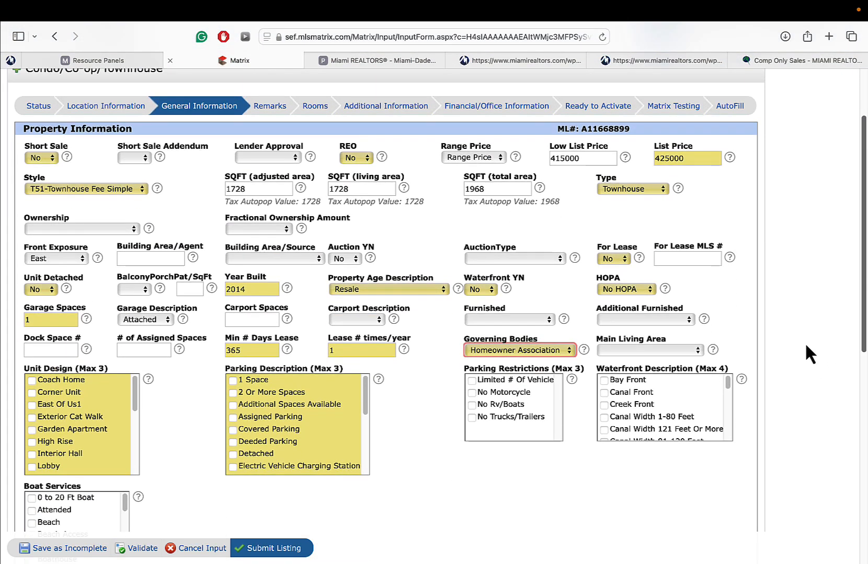
{"action": "left_click", "coordinate": [636, 349]}
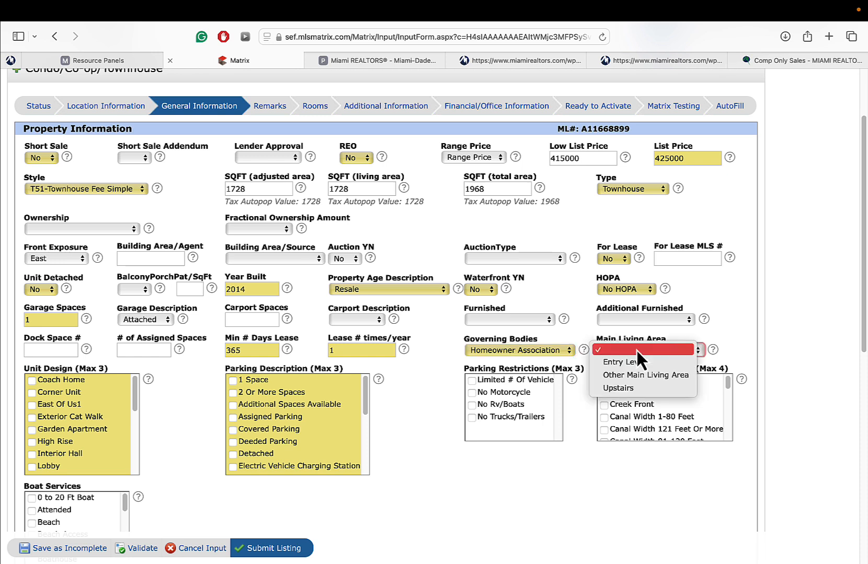
{"action": "left_click", "coordinate": [652, 362]}
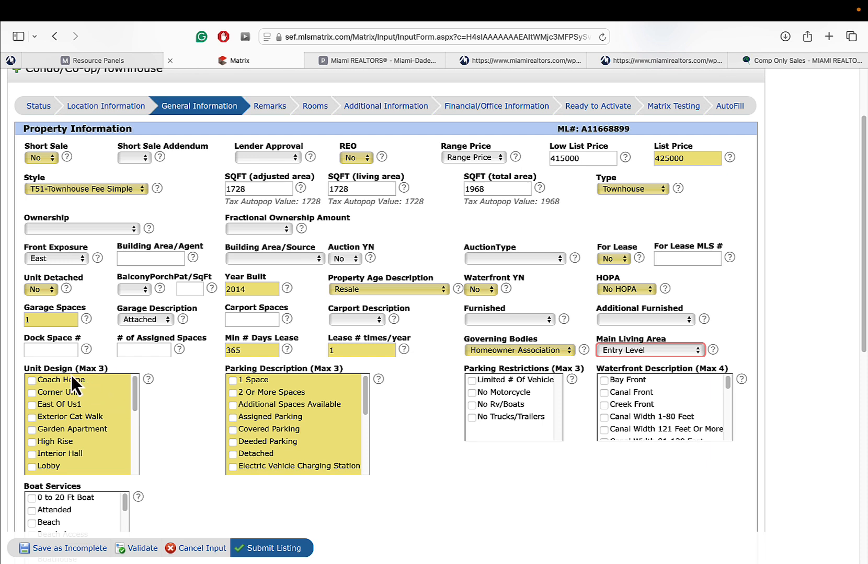
- Tick Patio/Cluster under Unit Design and 2 Or More Spaces plus Guest Parking under Parking
{"action": "left_click", "coordinate": [83, 404]}
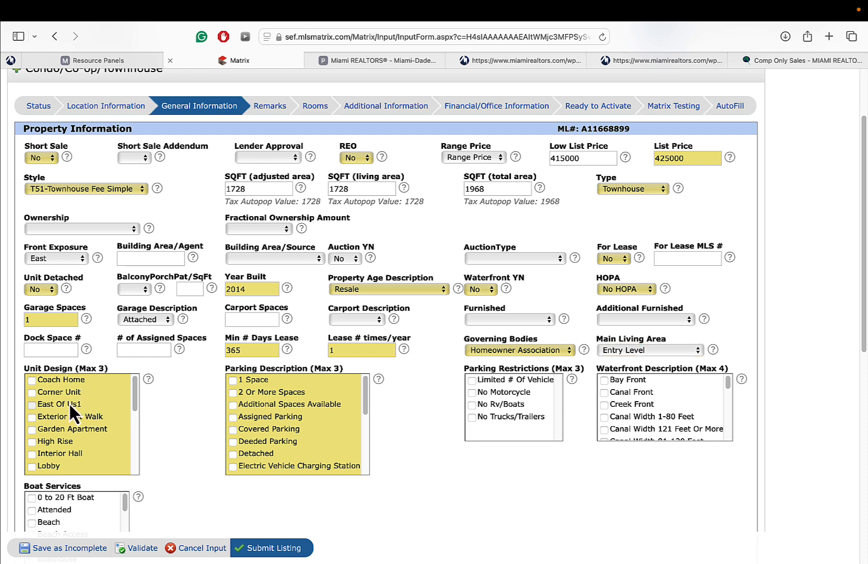
{"action": "scroll", "coordinate": [97, 418], "scroll_direction": "down", "scroll_amount": 4}
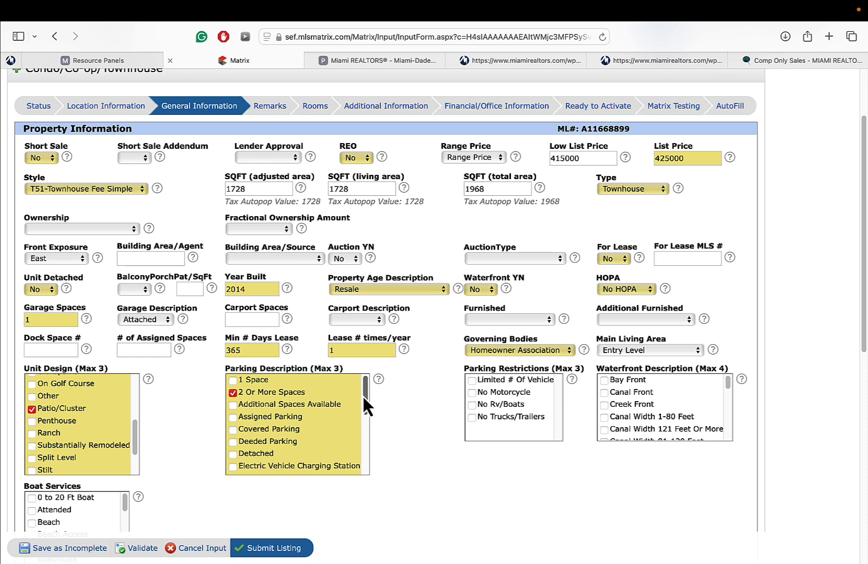
{"action": "left_click_drag", "start_coordinate": [361, 396], "coordinate": [363, 445]}
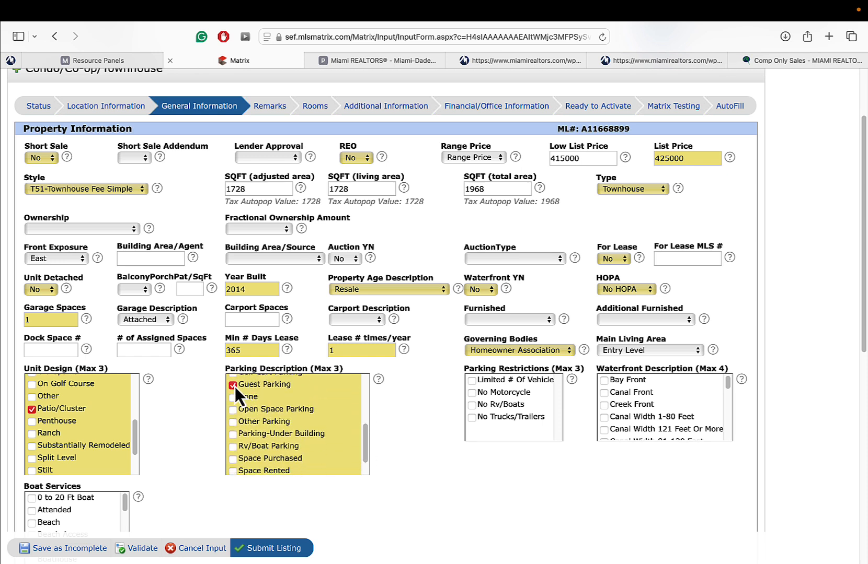
{"action": "mouse_move", "coordinate": [364, 447]}
{"action": "left_mouse_down"}
{"action": "mouse_move", "coordinate": [366, 433]}
{"action": "mouse_move", "coordinate": [369, 461]}
{"action": "left_mouse_up"}
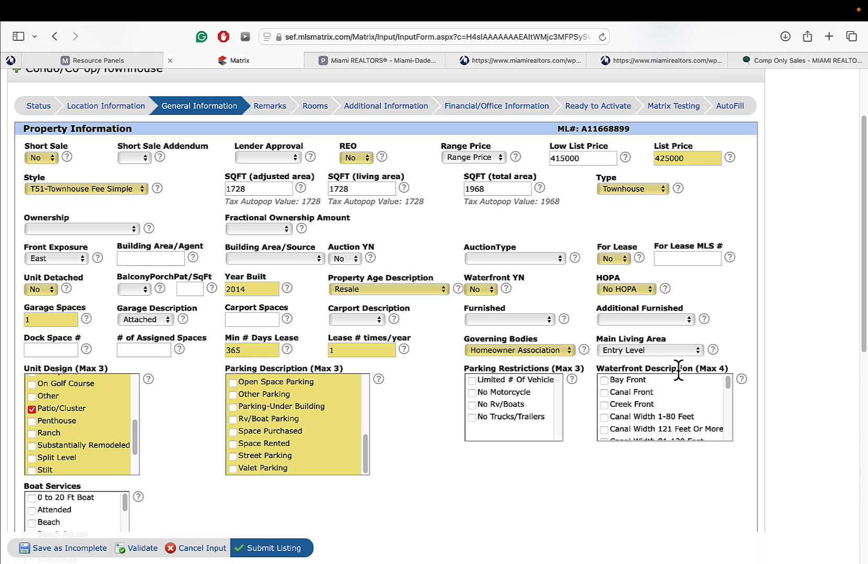
- Tick None under Unit View, and Tile Floors and Vinyl Floors under Floor Description
{"action": "left_click_drag", "start_coordinate": [730, 381], "coordinate": [731, 425]}
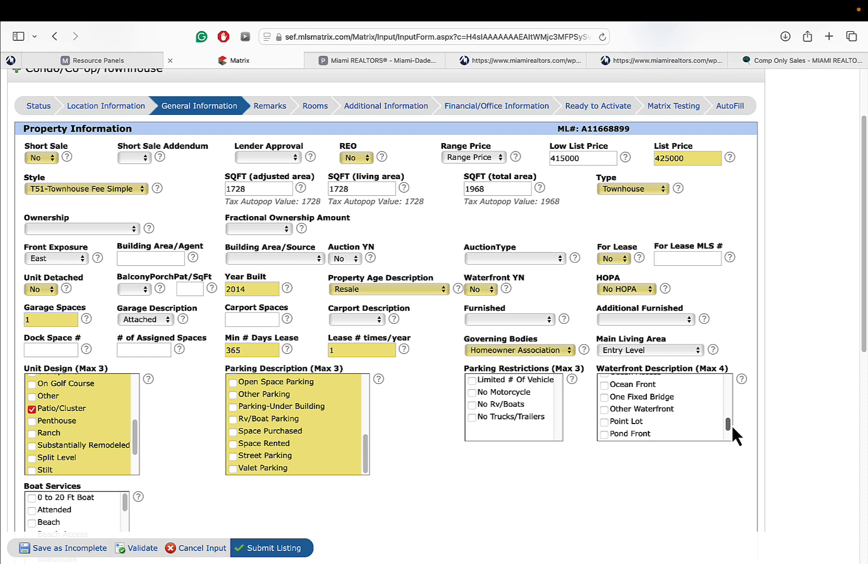
{"action": "left_click_drag", "start_coordinate": [728, 424], "coordinate": [730, 433]}
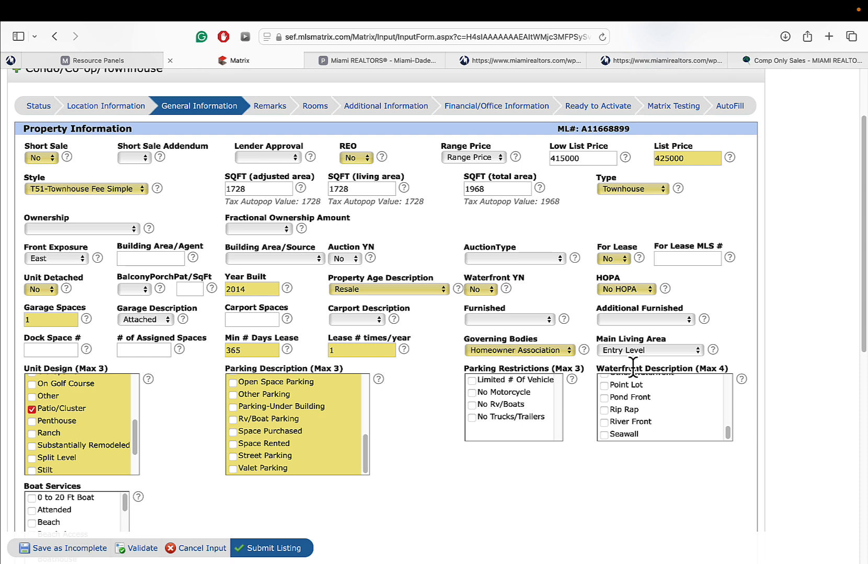
{"action": "left_click_drag", "start_coordinate": [729, 434], "coordinate": [730, 388]}
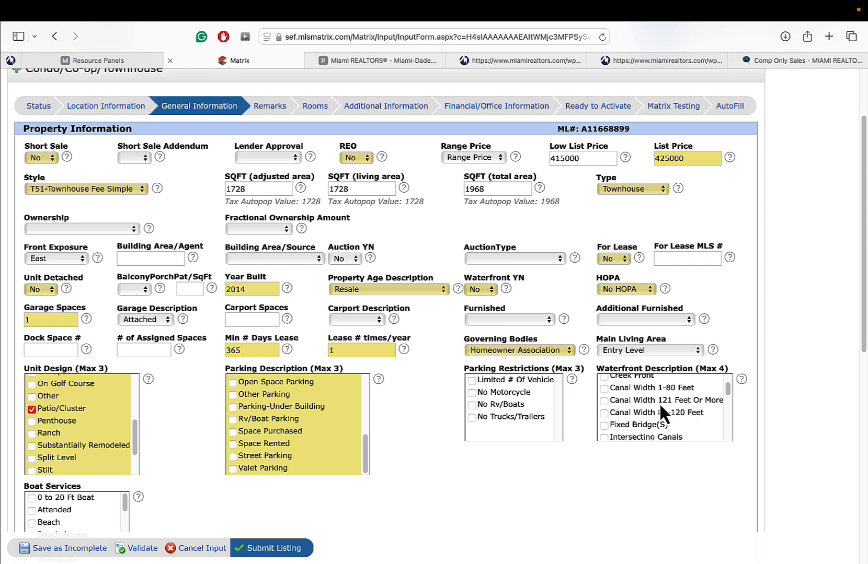
{"action": "scroll", "coordinate": [150, 391], "scroll_direction": "down", "scroll_amount": 5}
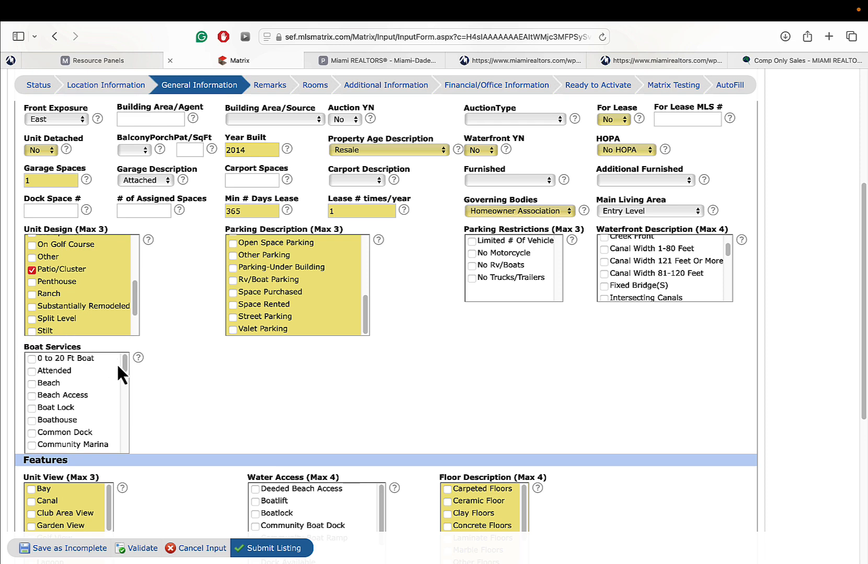
{"action": "left_click_drag", "start_coordinate": [128, 364], "coordinate": [129, 383]}
{"action": "scroll", "coordinate": [134, 442], "scroll_direction": "down", "scroll_amount": 2}
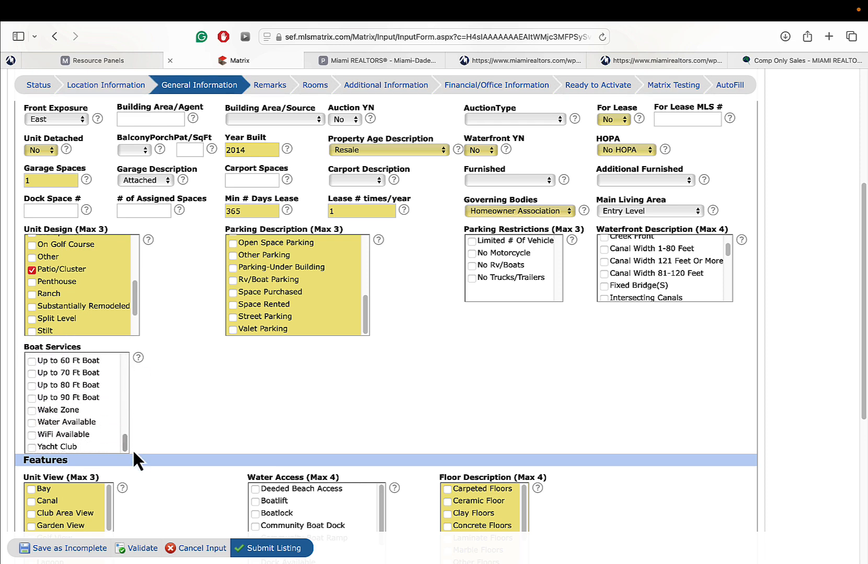
{"action": "scroll", "coordinate": [133, 442], "scroll_direction": "down", "scroll_amount": 5}
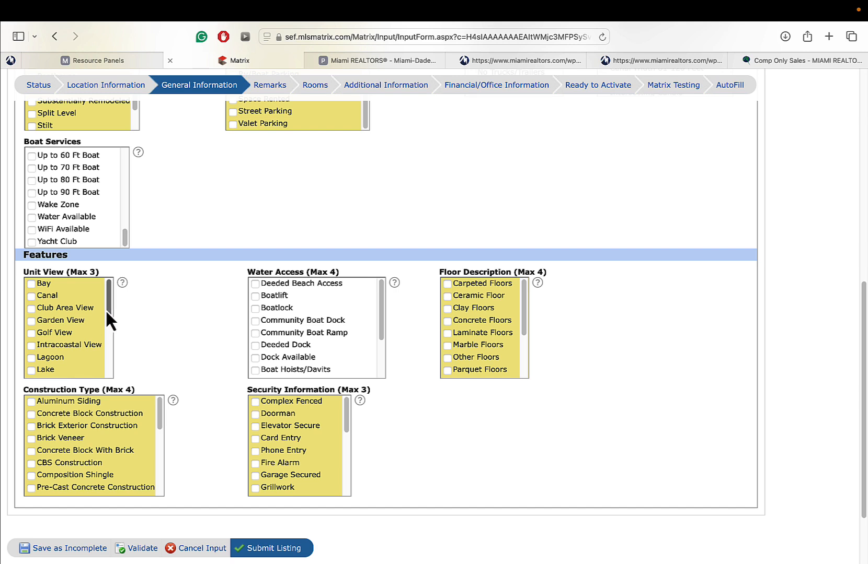
{"action": "left_click_drag", "start_coordinate": [106, 309], "coordinate": [109, 369]}
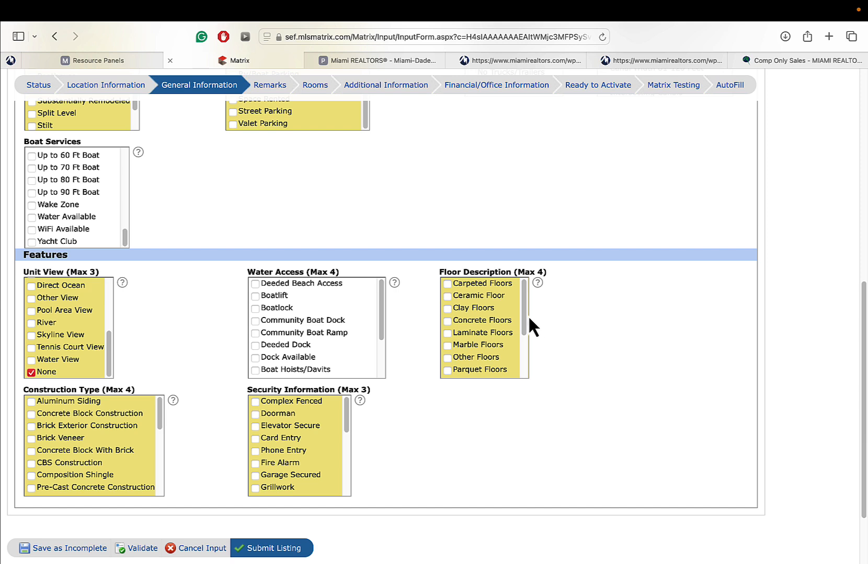
{"action": "left_click_drag", "start_coordinate": [524, 312], "coordinate": [531, 359]}
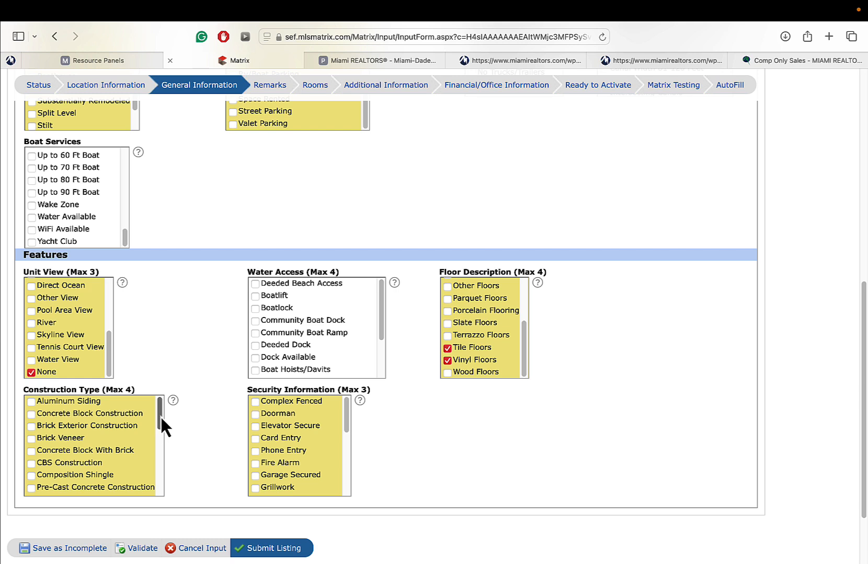
- Tick Concrete Block and CBS Construction, plus Fire Alarm, Burglar Alarm and Security Patrol
{"action": "left_click_drag", "start_coordinate": [160, 417], "coordinate": [162, 436]}
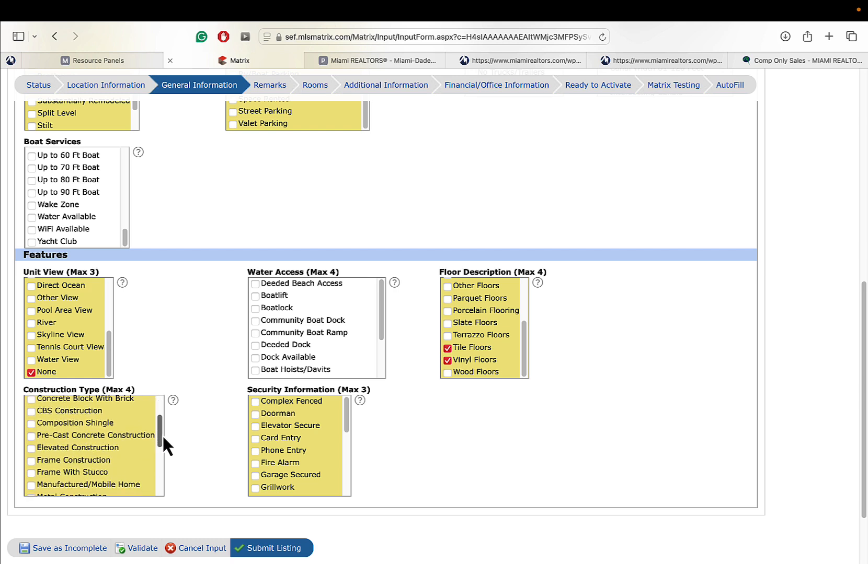
{"action": "left_click_drag", "start_coordinate": [163, 438], "coordinate": [169, 500]}
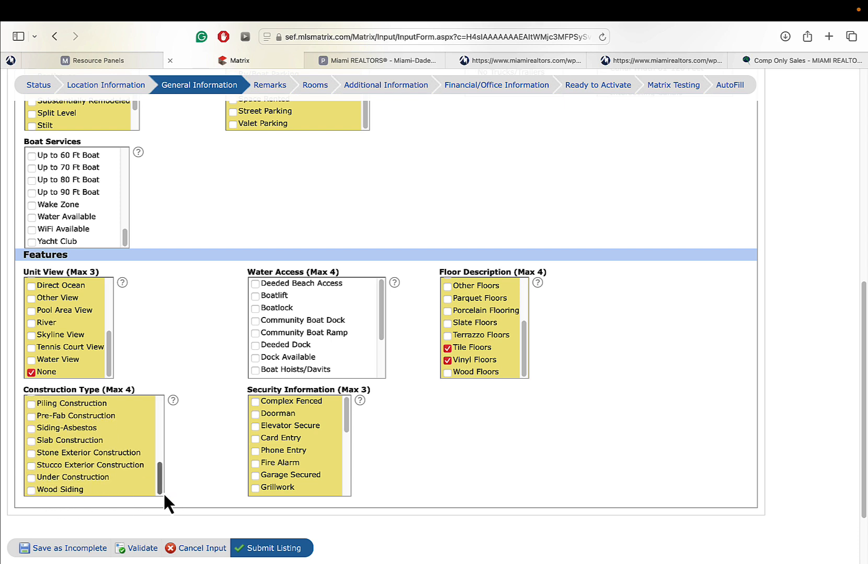
{"action": "left_click_drag", "start_coordinate": [158, 484], "coordinate": [155, 399]}
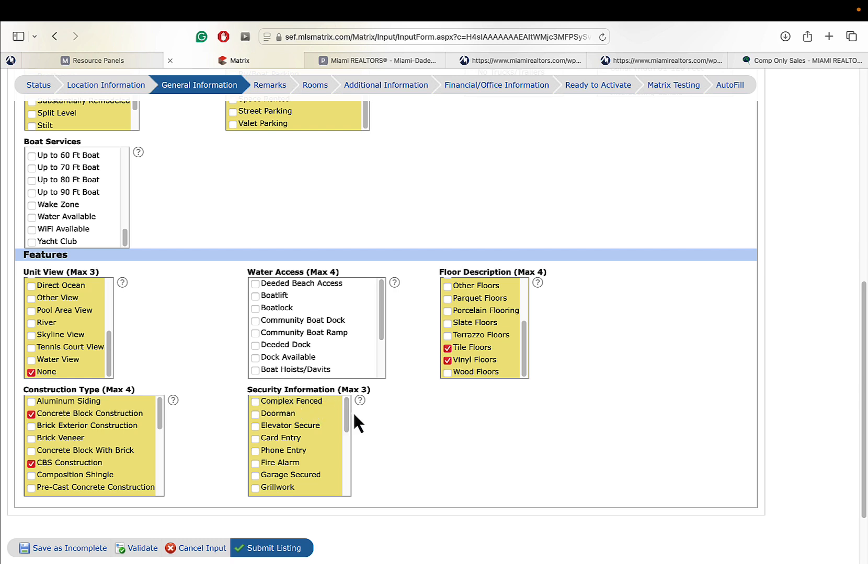
{"action": "mouse_move", "coordinate": [347, 406]}
{"action": "left_mouse_down"}
{"action": "mouse_move", "coordinate": [350, 441]}
{"action": "mouse_move", "coordinate": [350, 398]}
{"action": "mouse_move", "coordinate": [348, 425]}
{"action": "left_mouse_up"}
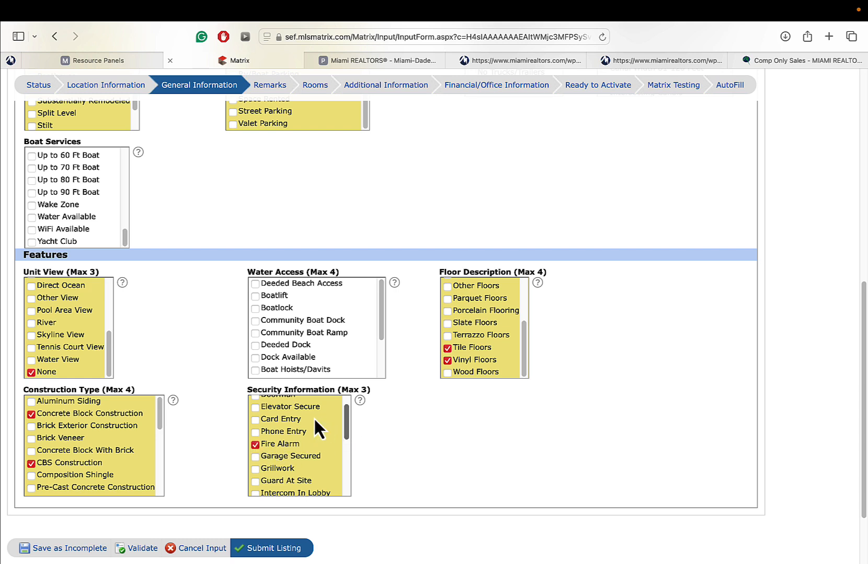
{"action": "scroll", "coordinate": [267, 413], "scroll_direction": "down", "scroll_amount": 5}
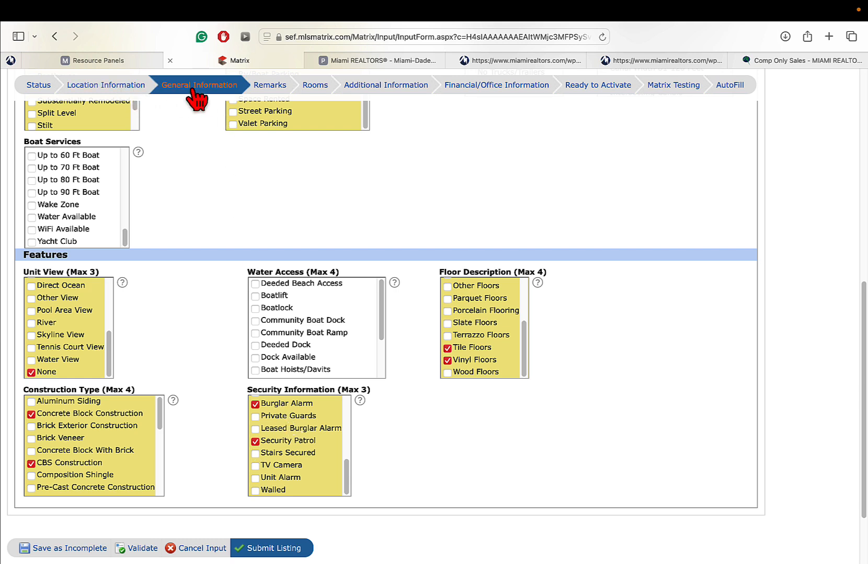
- Validate the listing, then go to the Remarks section and start in the Remarks field
{"action": "left_click", "coordinate": [143, 553]}
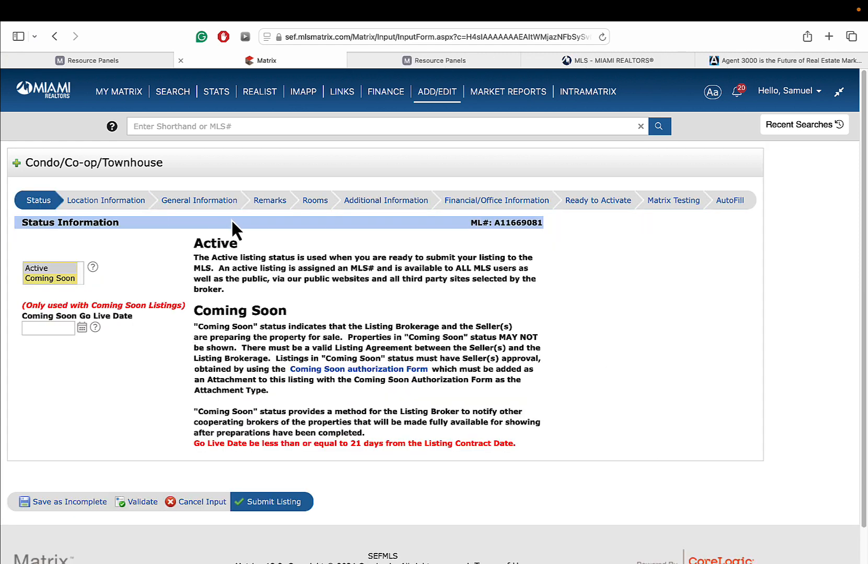
{"action": "left_click", "coordinate": [271, 202]}
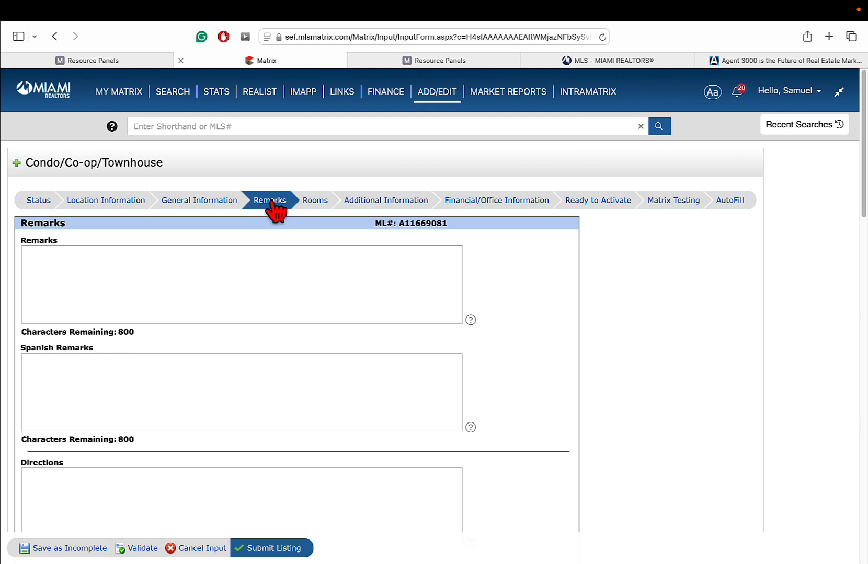
{"action": "left_click", "coordinate": [134, 288]}
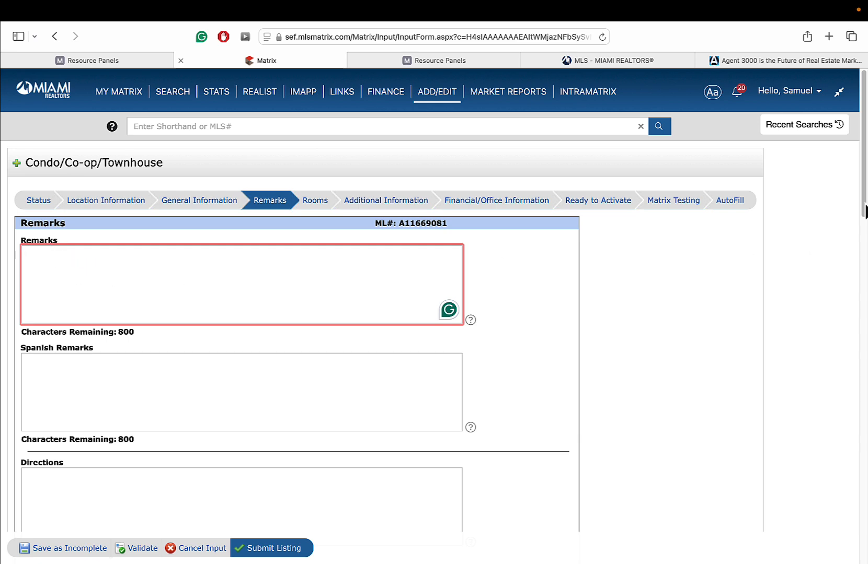
- Visit the Supplemental and Spanish Supplemental Remarks fields, then return to the main Remarks field
{"action": "scroll", "coordinate": [794, 246], "scroll_direction": "down", "scroll_amount": 3}
{"action": "scroll", "coordinate": [293, 314], "scroll_direction": "down", "scroll_amount": 10}
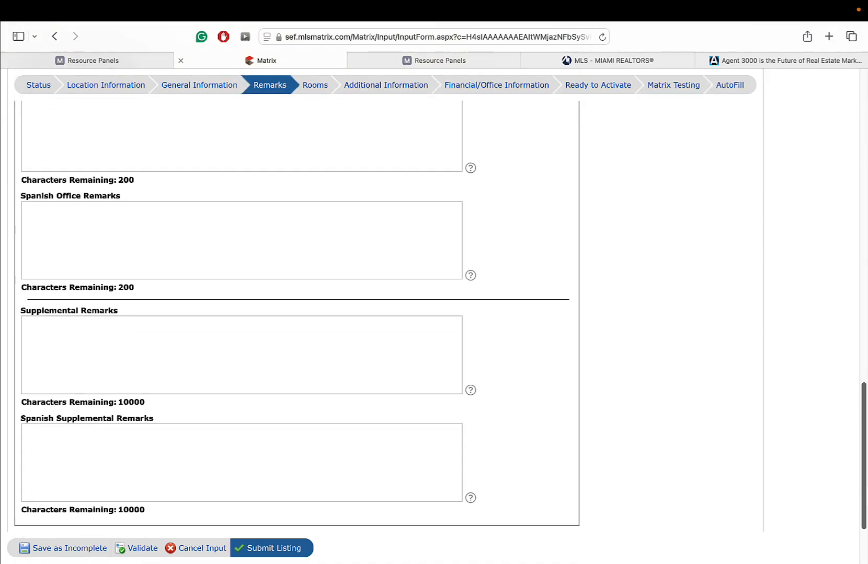
{"action": "left_click", "coordinate": [113, 347]}
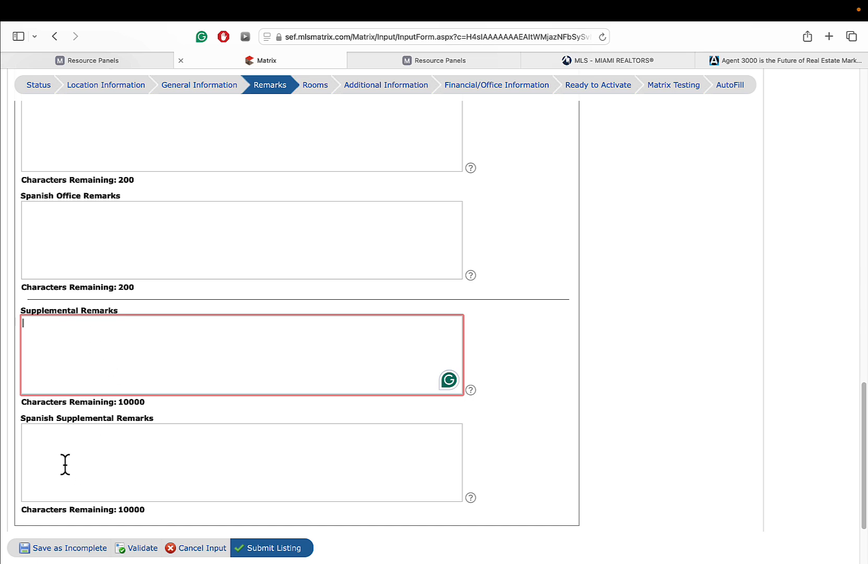
{"action": "left_click", "coordinate": [115, 465]}
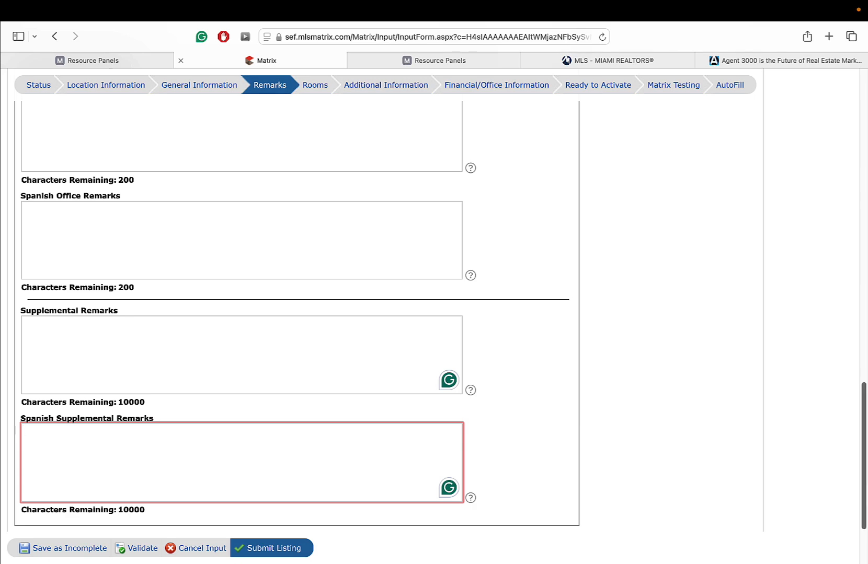
{"action": "left_click_drag", "start_coordinate": [864, 491], "coordinate": [866, 188]}
{"action": "left_click", "coordinate": [154, 249]}
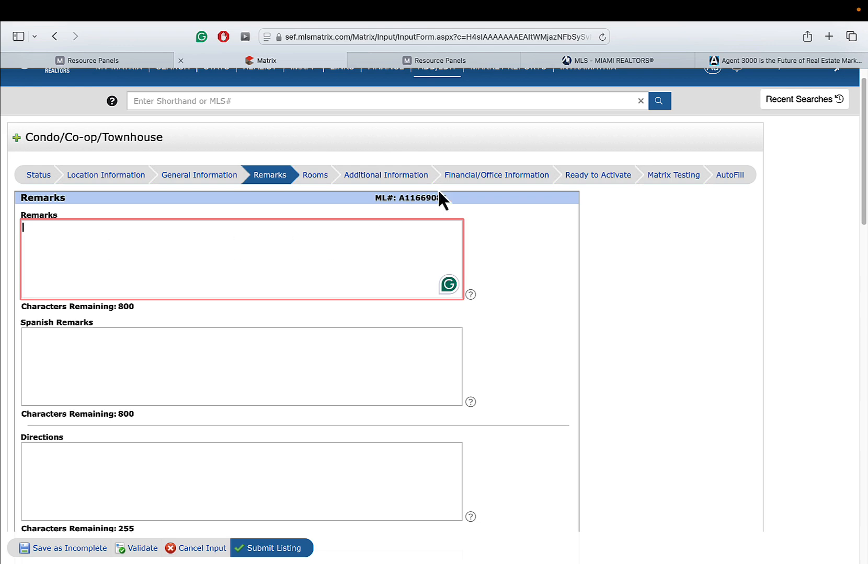
- On the Miami Realtors site, open the Fair Housing Advertising Guidelines article from Hot Topics
{"action": "left_click", "coordinate": [586, 61]}
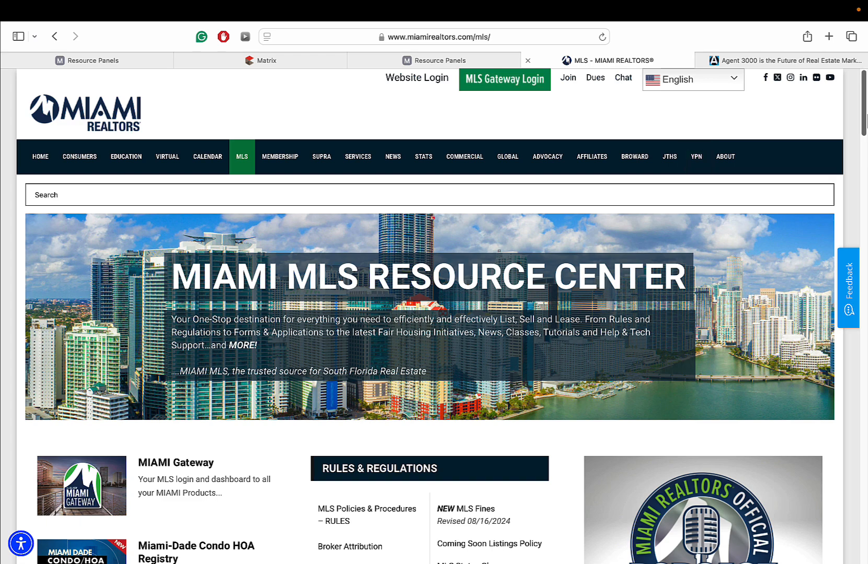
{"action": "scroll", "coordinate": [433, 314], "scroll_direction": "down", "scroll_amount": 7}
{"action": "scroll", "coordinate": [396, 148], "scroll_direction": "down", "scroll_amount": 10}
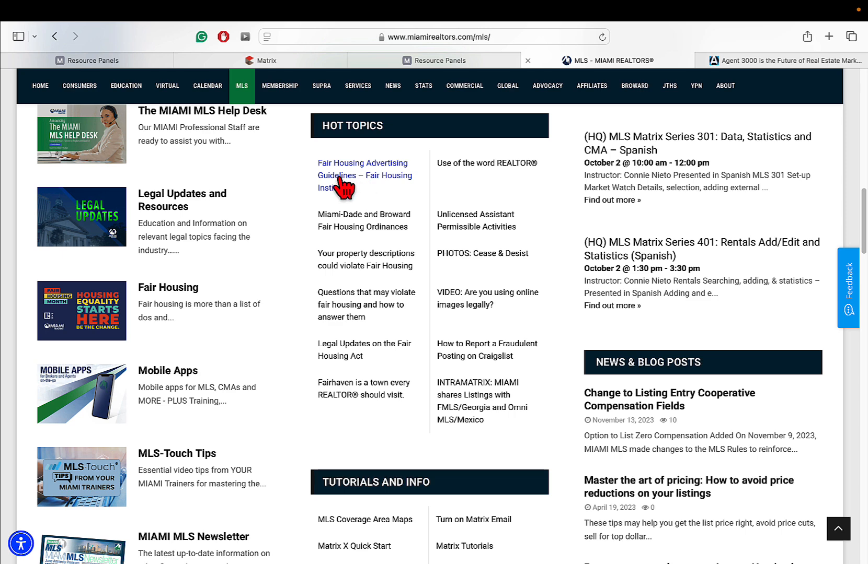
{"action": "left_click", "coordinate": [384, 178]}
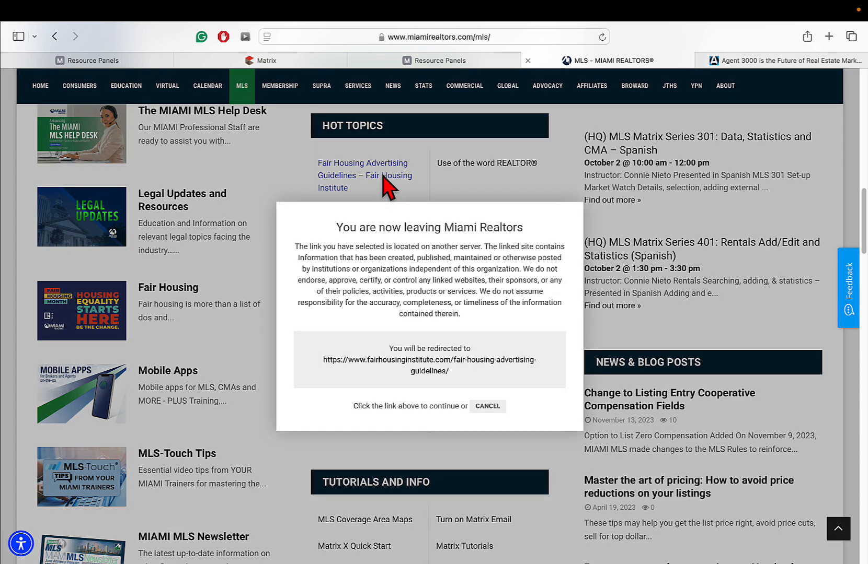
{"action": "left_click", "coordinate": [420, 360]}
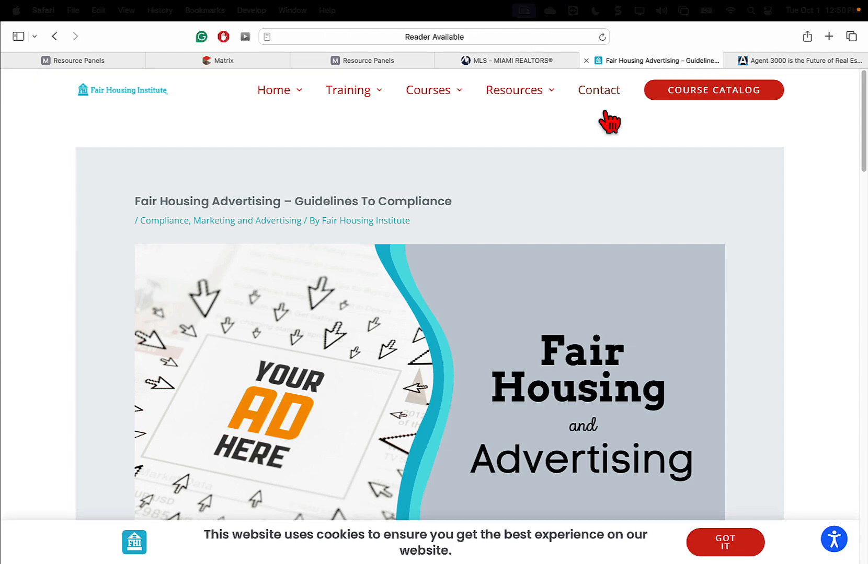
- Highlight the article's words-and-phrases list heading, then return to the Agent 3000 dashboard
{"action": "scroll", "coordinate": [429, 293], "scroll_direction": "down", "scroll_amount": 5}
{"action": "scroll", "coordinate": [430, 293], "scroll_direction": "down", "scroll_amount": 15}
{"action": "left_click_drag", "start_coordinate": [476, 308], "coordinate": [151, 311]}
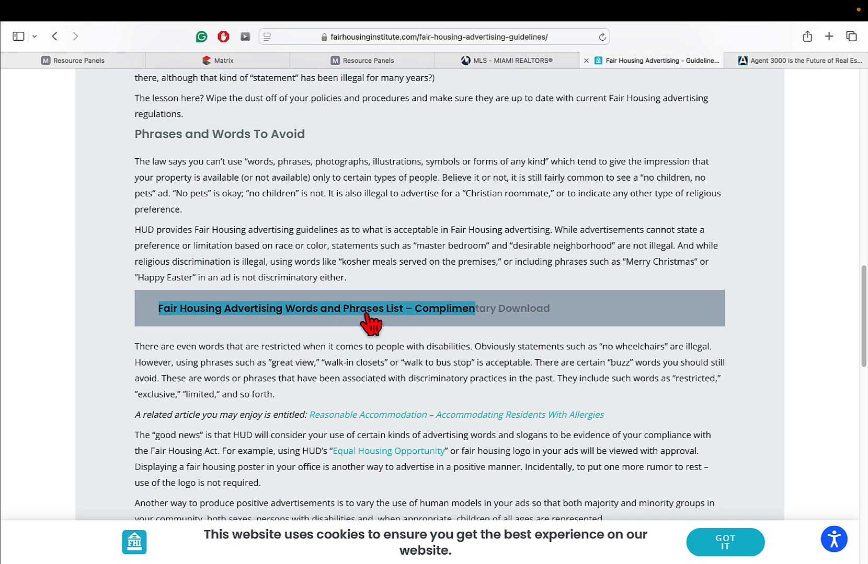
{"action": "key", "text": "ctrl+Tab"}
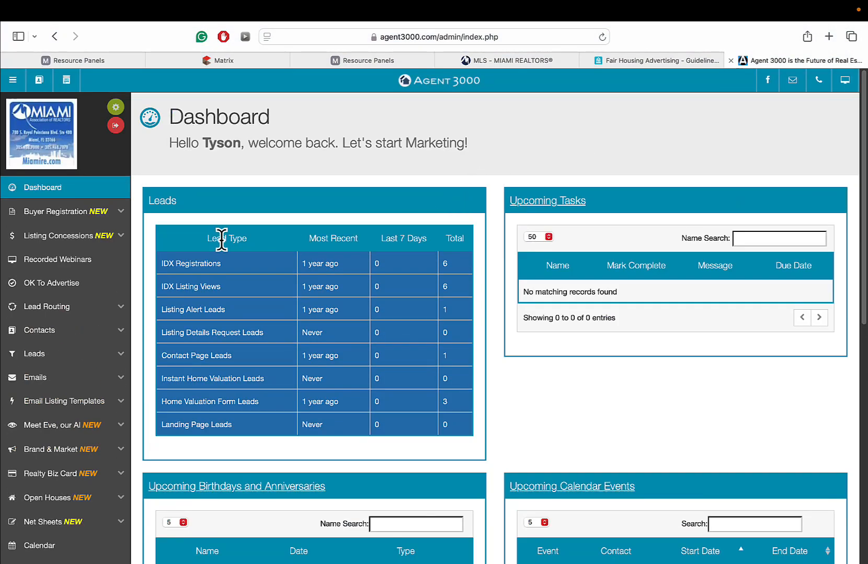
- Open Create Listing Remarks under Meet Eve, our AI in the Agent 3000 sidebar
{"action": "scroll", "coordinate": [434, 313], "scroll_direction": "down", "scroll_amount": 5}
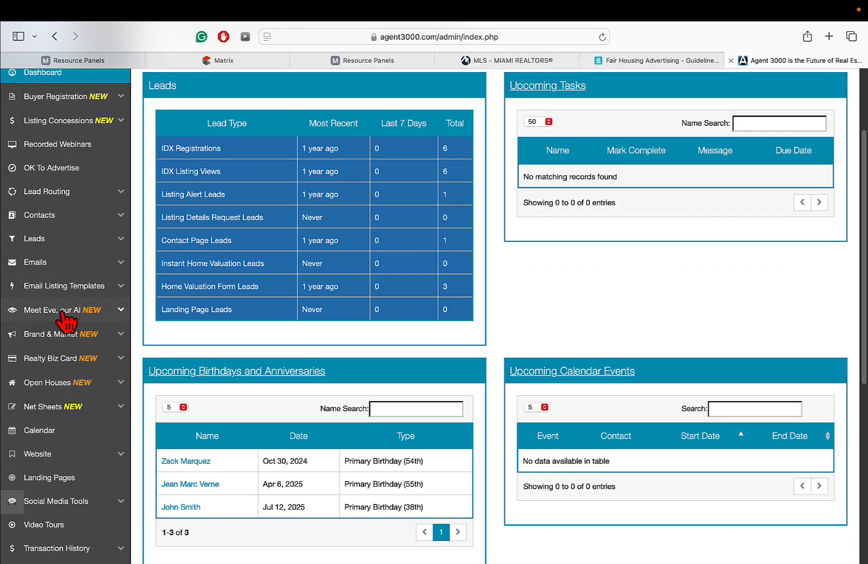
{"action": "left_click", "coordinate": [63, 312]}
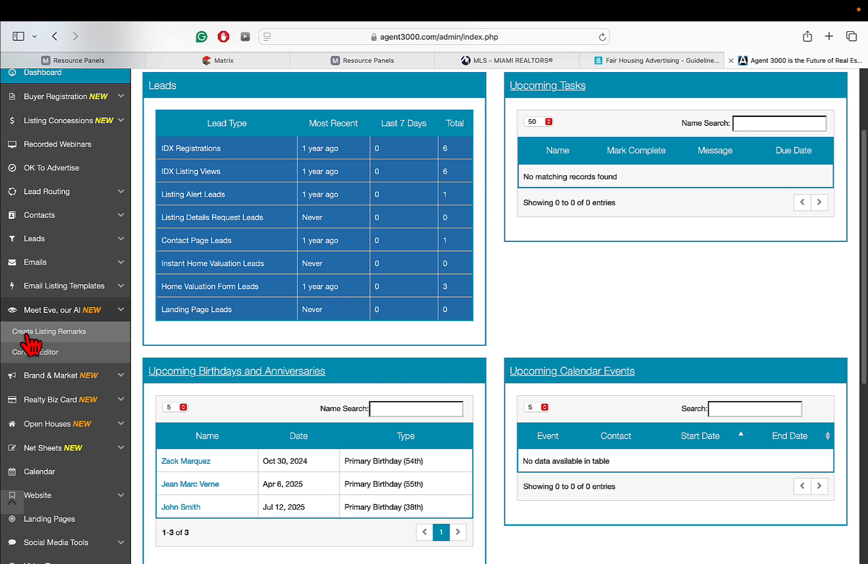
{"action": "left_click", "coordinate": [63, 335]}
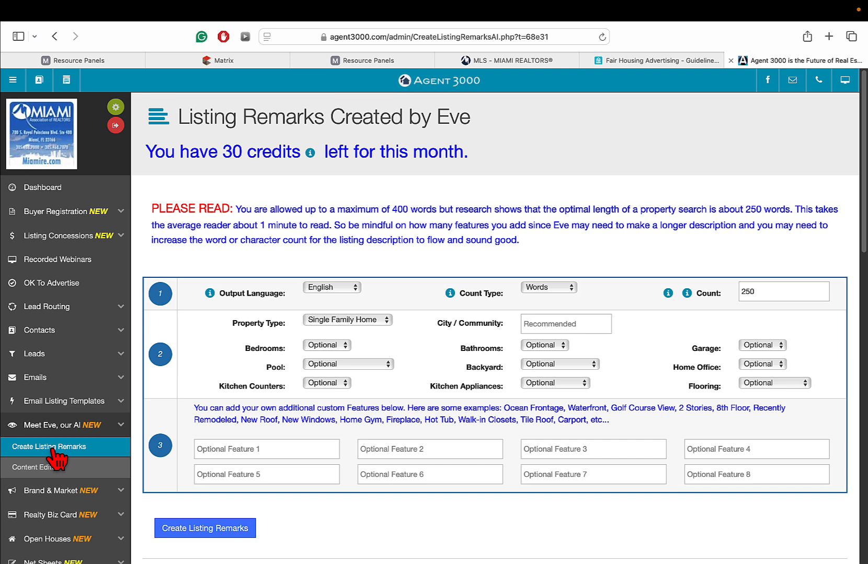
- Keep English output and set the description length to 800 characters
{"action": "left_click", "coordinate": [331, 287]}
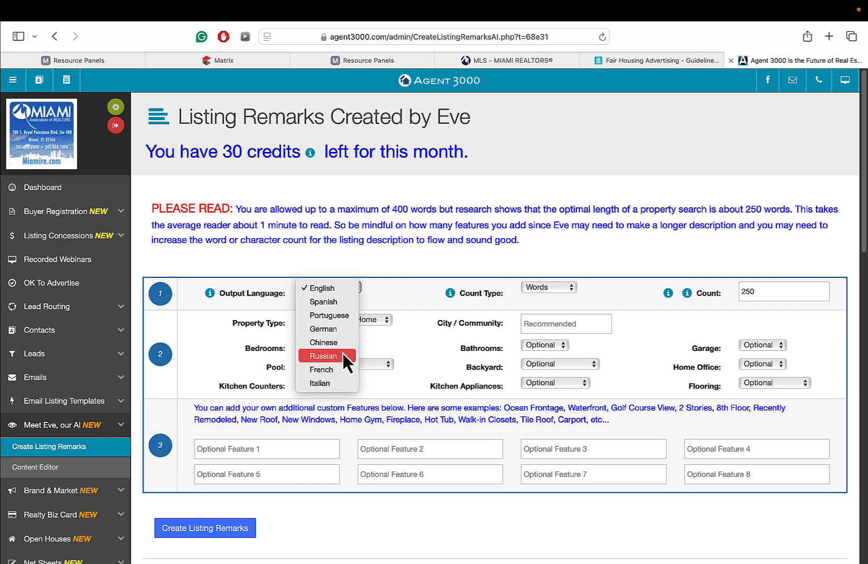
{"action": "left_click", "coordinate": [425, 315]}
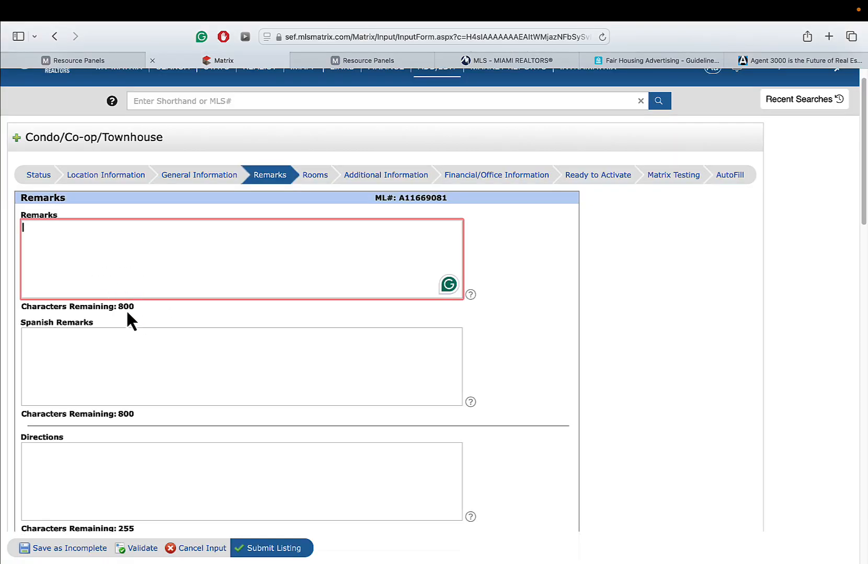
{"action": "left_click", "coordinate": [784, 60]}
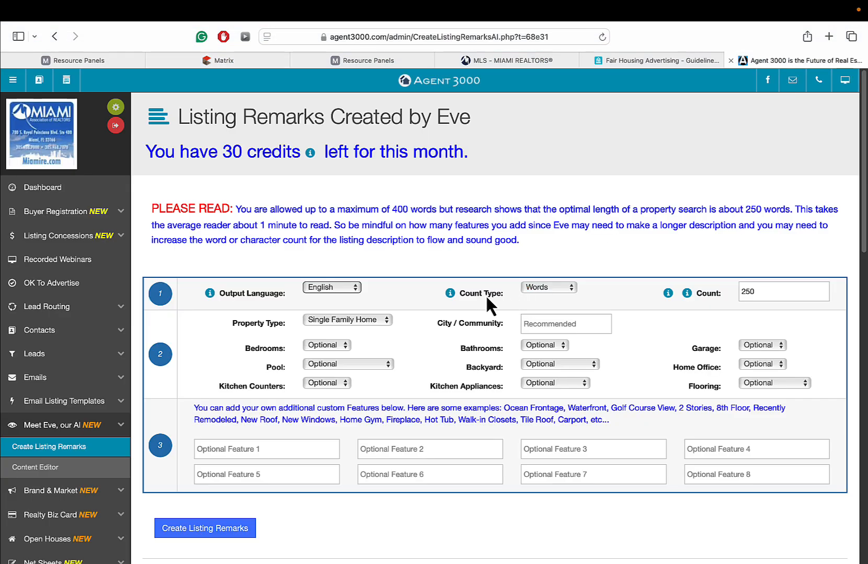
{"action": "left_click", "coordinate": [538, 289]}
{"action": "left_click", "coordinate": [546, 301]}
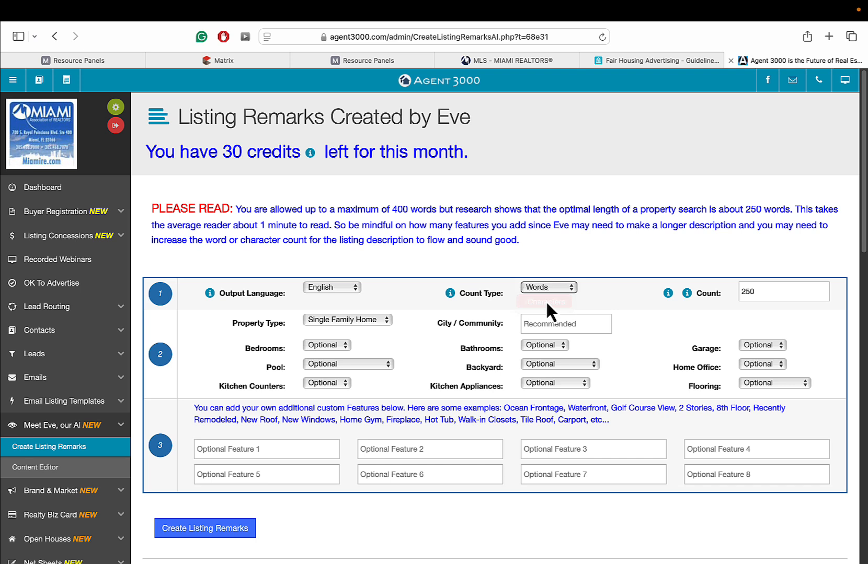
{"action": "double_click", "coordinate": [774, 285]}
{"action": "key", "text": "BackSpace"}
{"action": "type", "text": "800"}
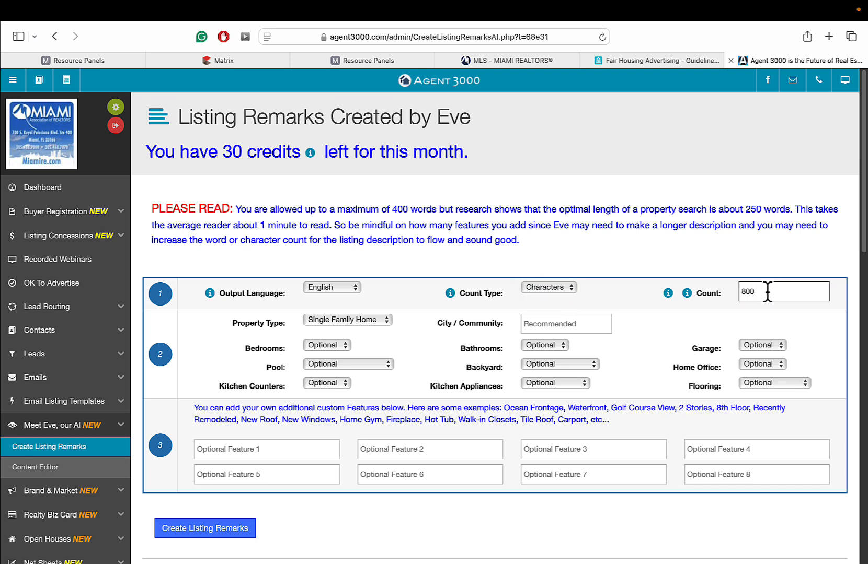
- Keep Single Family Home as the property type and visit the City and Optional Feature fields
{"action": "left_click", "coordinate": [333, 319]}
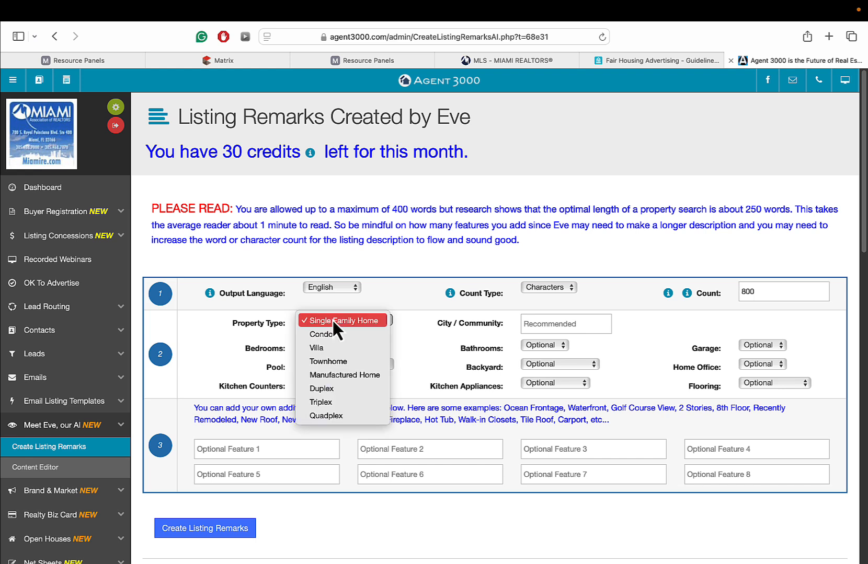
{"action": "left_click", "coordinate": [433, 325]}
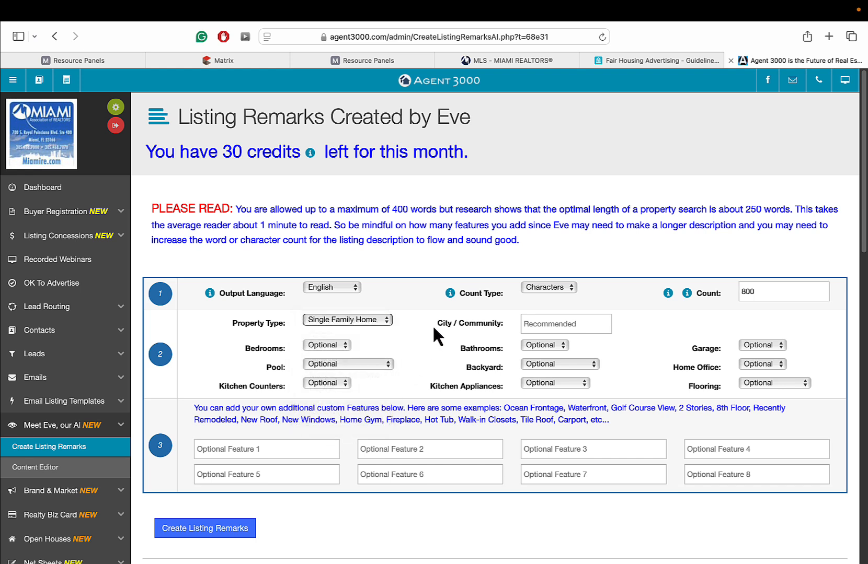
{"action": "left_click", "coordinate": [548, 324]}
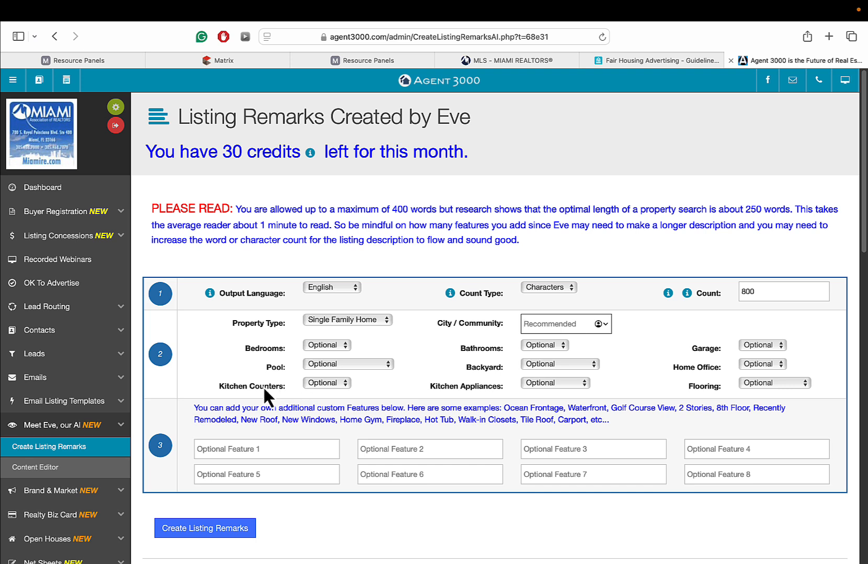
{"action": "left_click", "coordinate": [739, 473]}
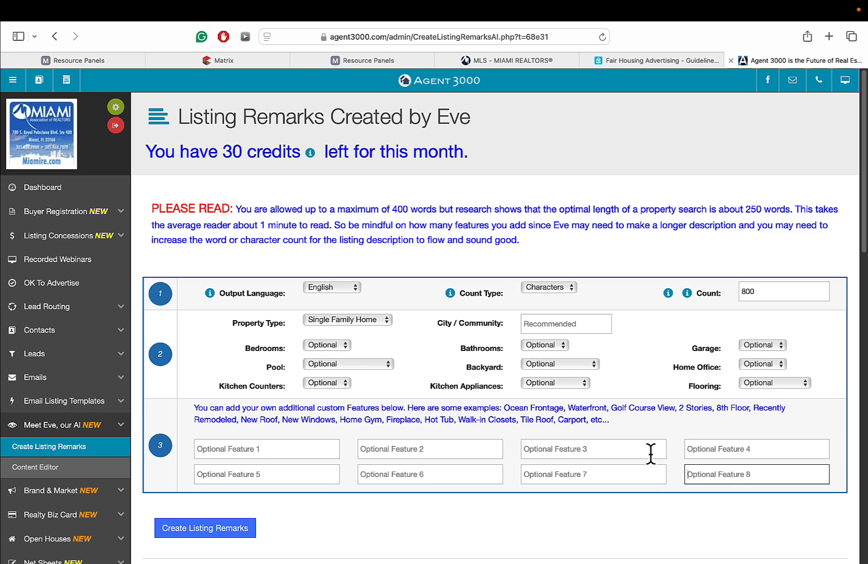
- Select and copy the Princeton townhome remark, then return to the Matrix listing form
{"action": "scroll", "coordinate": [494, 366], "scroll_direction": "down", "scroll_amount": 6}
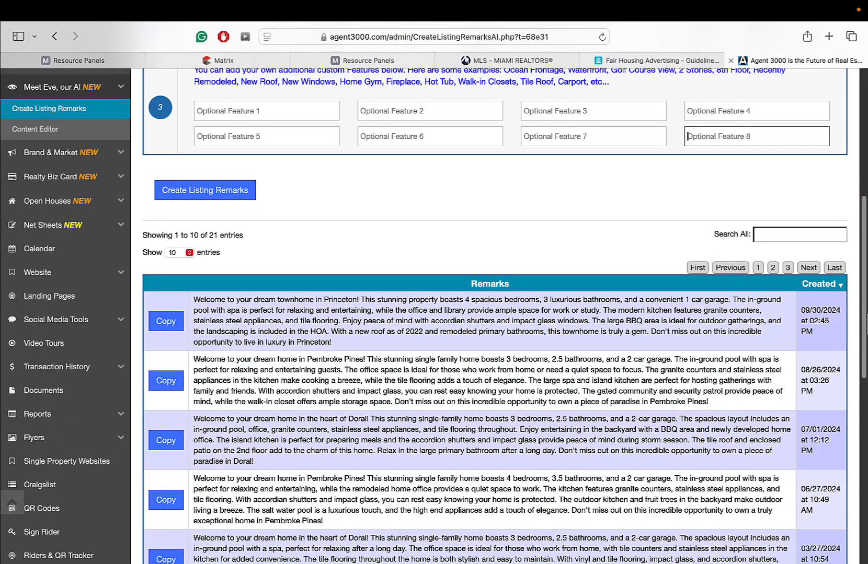
{"action": "scroll", "coordinate": [349, 280], "scroll_direction": "down", "scroll_amount": 1}
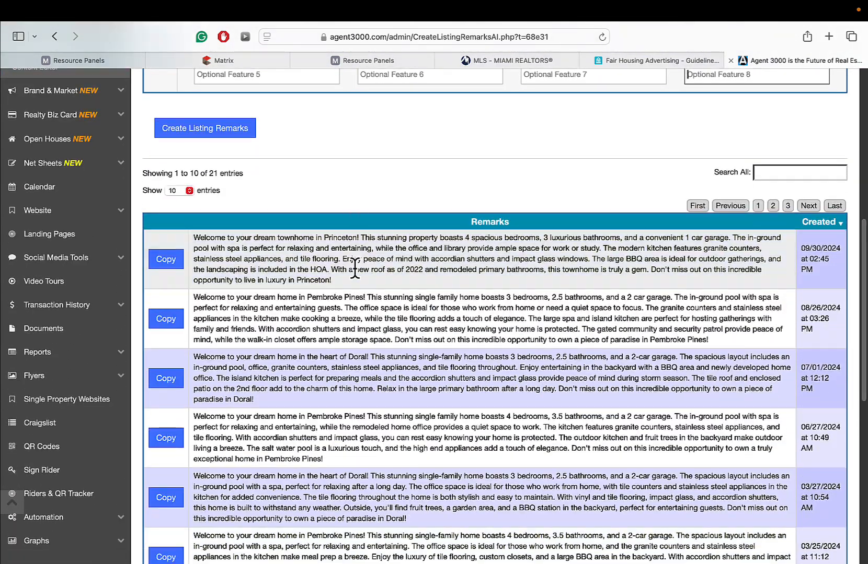
{"action": "left_click_drag", "start_coordinate": [349, 276], "coordinate": [193, 233]}
{"action": "key", "text": "super+c"}
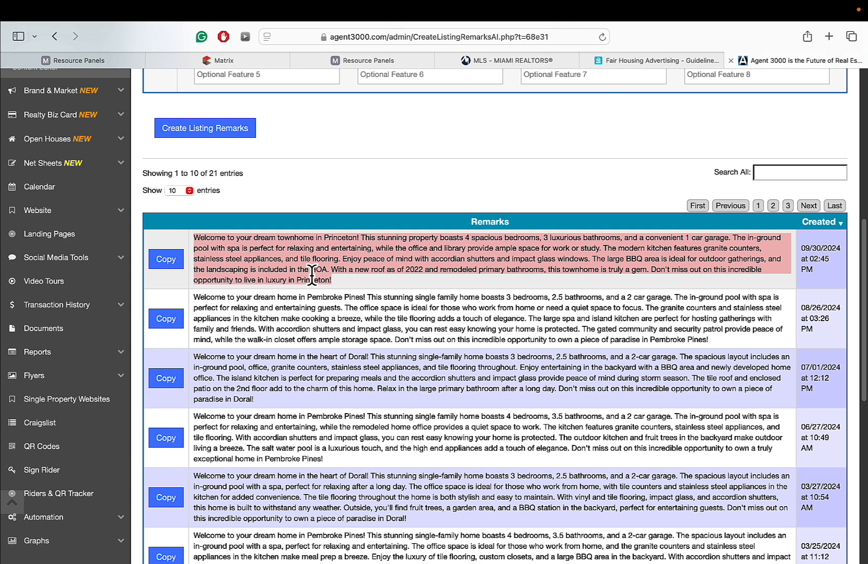
{"action": "left_click", "coordinate": [621, 63]}
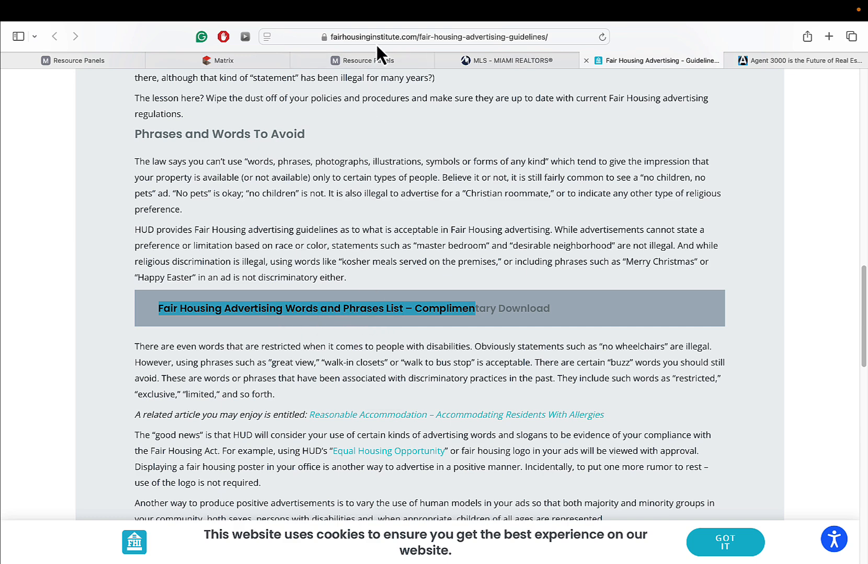
{"action": "left_click", "coordinate": [219, 61]}
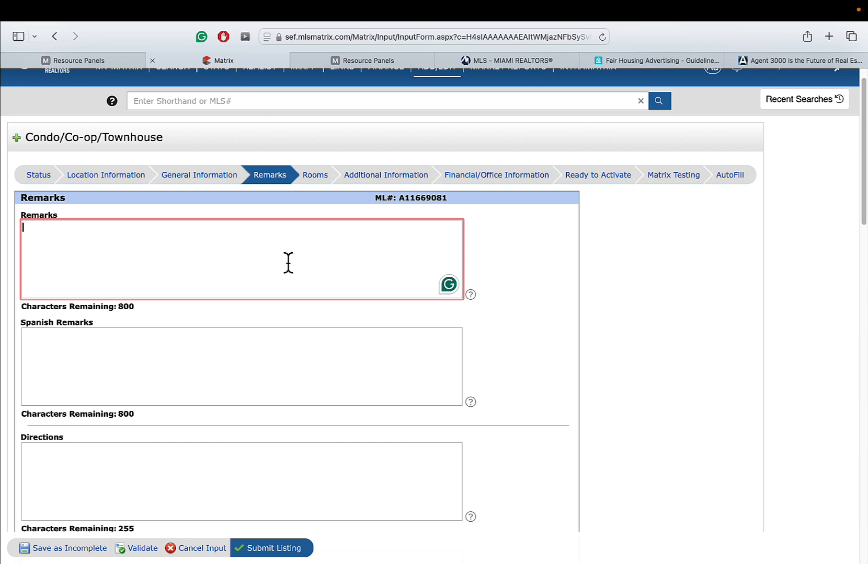
- Paste the Princeton townhome remark into the Remarks box
{"action": "key", "text": "super+v"}
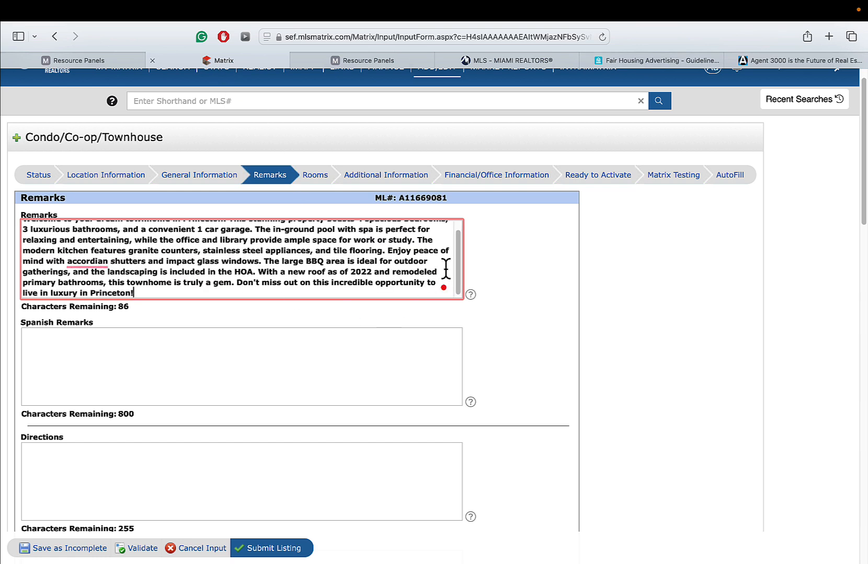
{"action": "left_click_drag", "start_coordinate": [457, 271], "coordinate": [456, 208]}
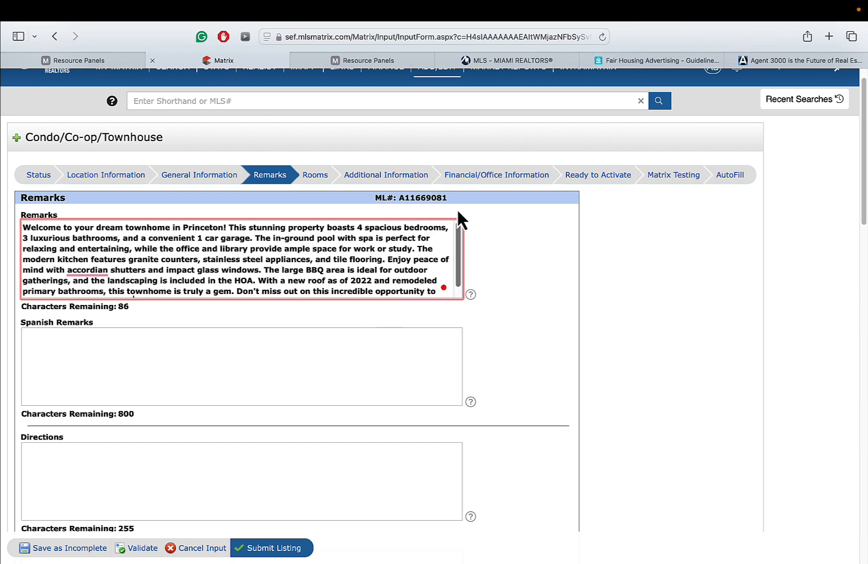
{"action": "left_click", "coordinate": [174, 360]}
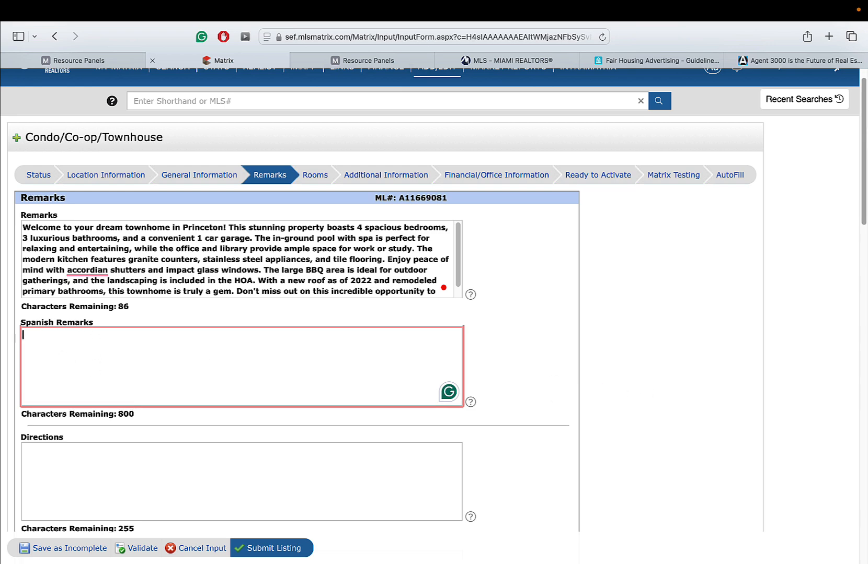
{"action": "scroll", "coordinate": [234, 256], "scroll_direction": "down", "scroll_amount": 5}
- Go through the Directions, Spanish Directions and Input Broker Remarks boxes, leaving them empty
{"action": "left_click", "coordinate": [169, 271]}
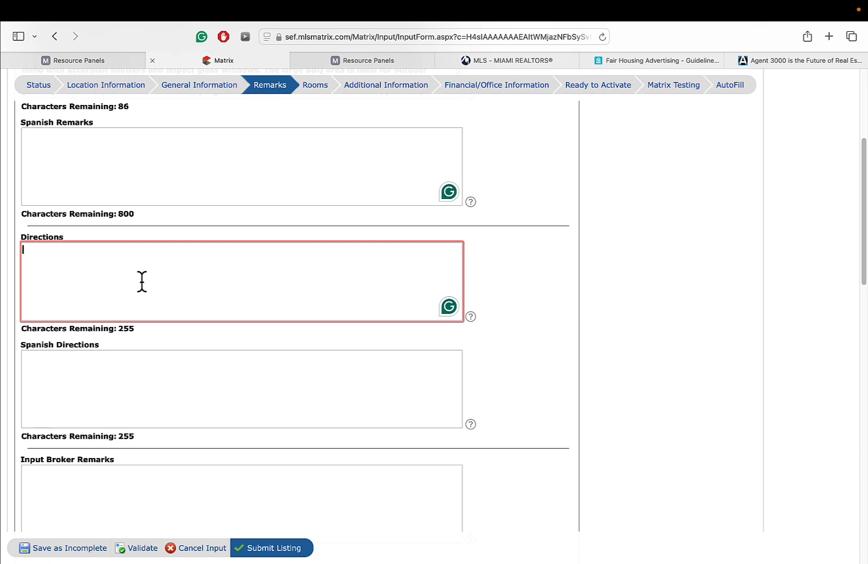
{"action": "left_click", "coordinate": [111, 375]}
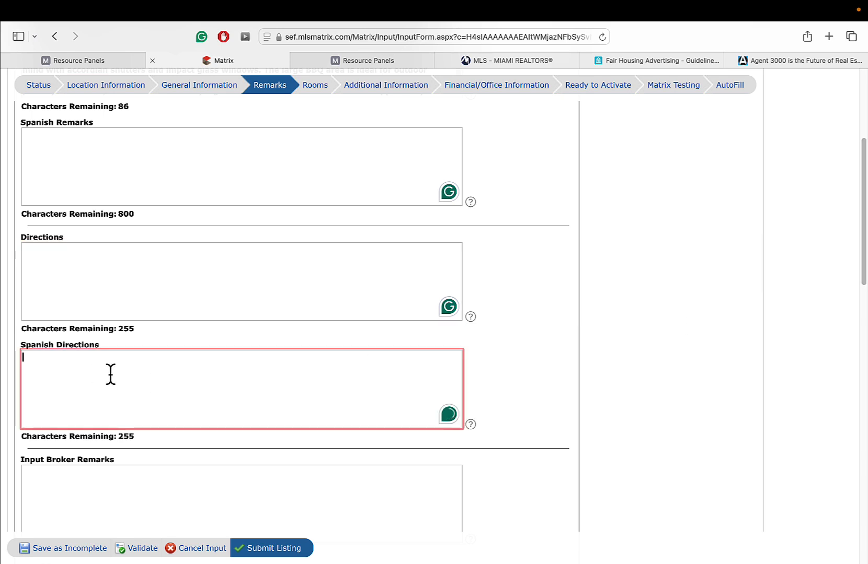
{"action": "scroll", "coordinate": [620, 358], "scroll_direction": "down", "scroll_amount": 5}
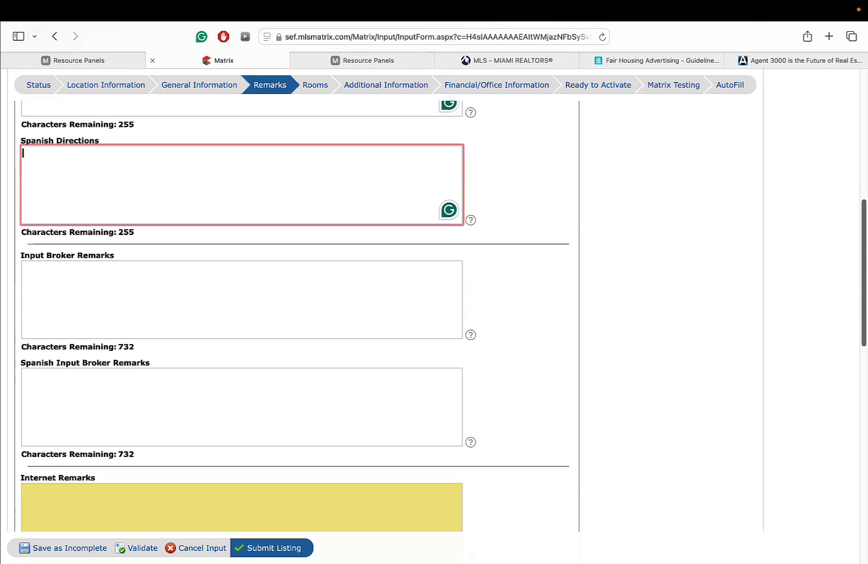
{"action": "scroll", "coordinate": [843, 304], "scroll_direction": "down", "scroll_amount": 1}
{"action": "left_click", "coordinate": [110, 254]}
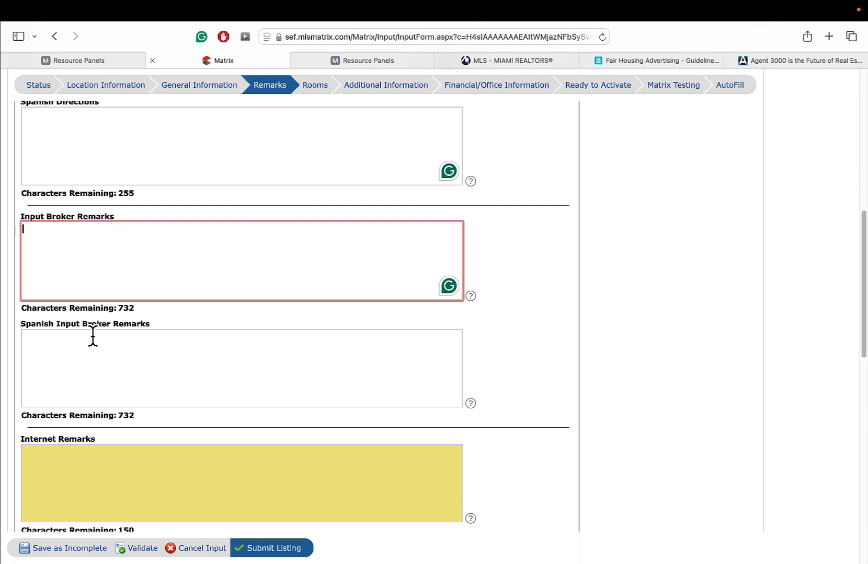
{"action": "left_click", "coordinate": [90, 355]}
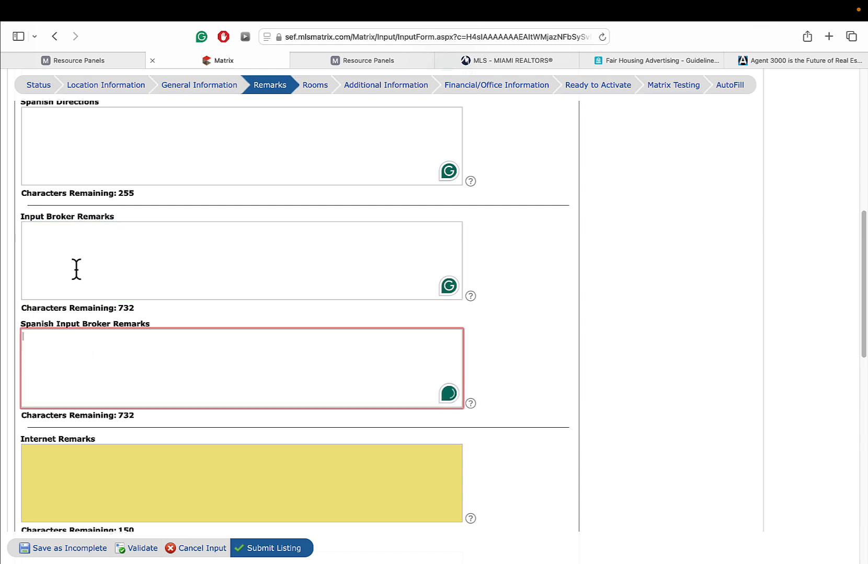
{"action": "left_click", "coordinate": [77, 271]}
{"action": "left_click", "coordinate": [83, 366]}
{"action": "left_click", "coordinate": [81, 259]}
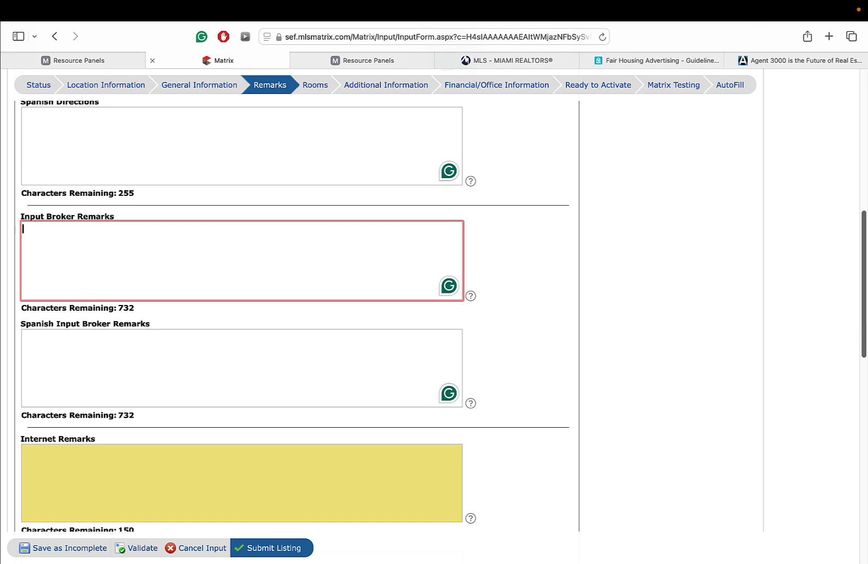
- Place the cursor back inside the Remarks text and scroll down the form
{"action": "scroll", "coordinate": [836, 293], "scroll_direction": "up", "scroll_amount": 7}
{"action": "left_click", "coordinate": [241, 209]}
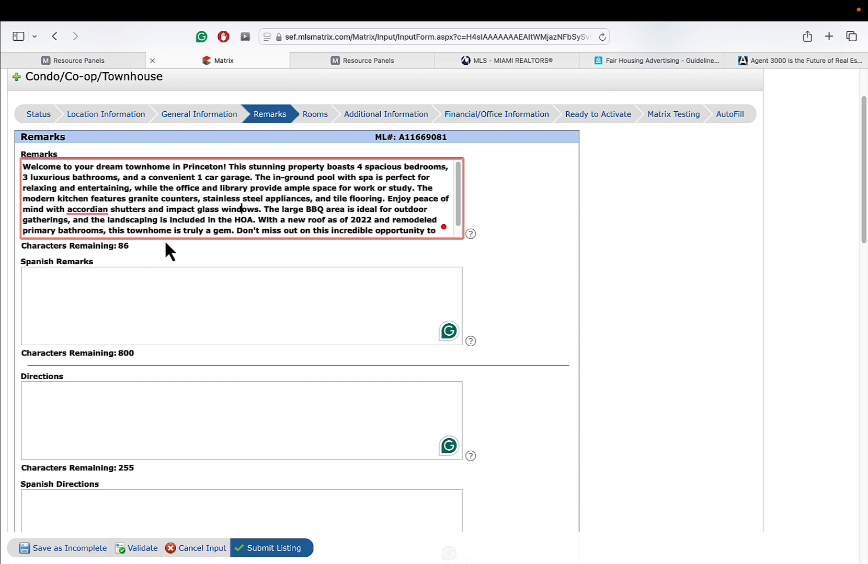
{"action": "scroll", "coordinate": [240, 203], "scroll_direction": "down", "scroll_amount": 5}
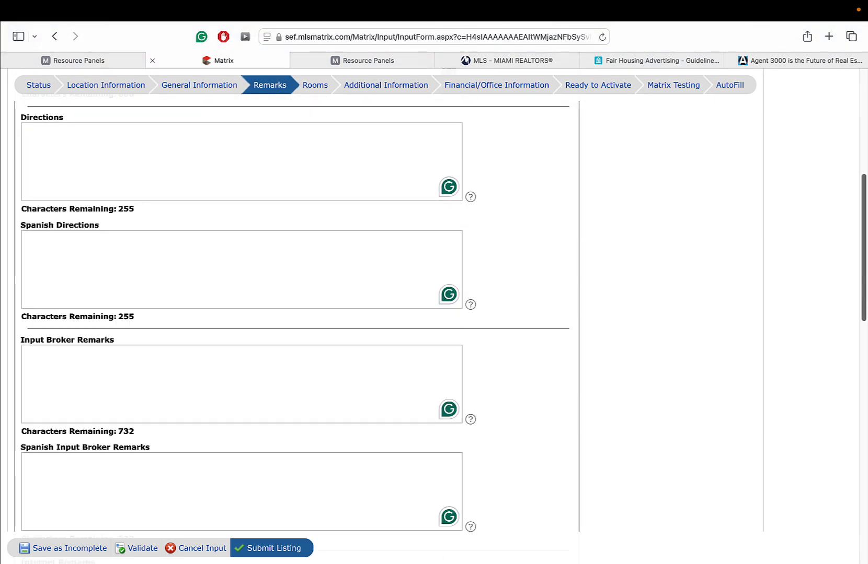
{"action": "scroll", "coordinate": [240, 314], "scroll_direction": "down", "scroll_amount": 1}
{"action": "left_click", "coordinate": [256, 353]}
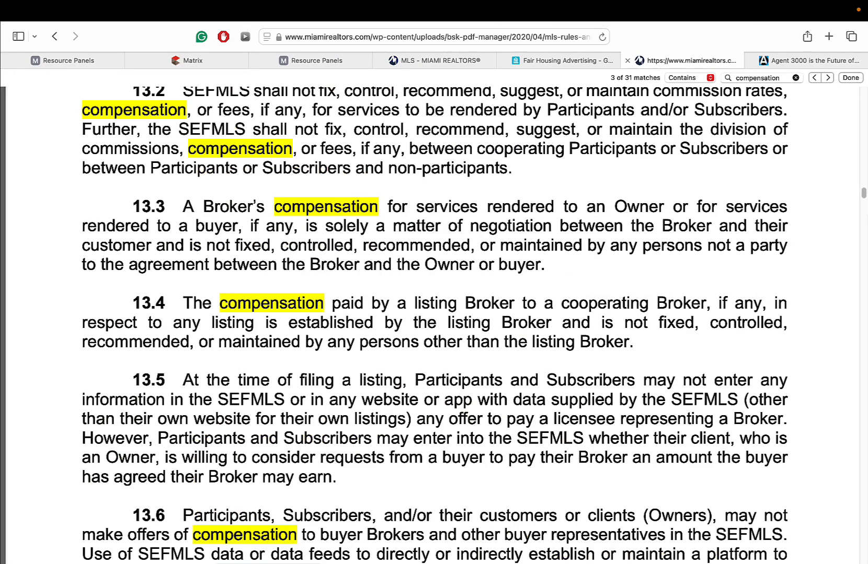
{"action": "scroll", "coordinate": [434, 314], "scroll_direction": "up", "scroll_amount": 3}
{"action": "scroll", "coordinate": [434, 313], "scroll_direction": "down", "scroll_amount": 4}
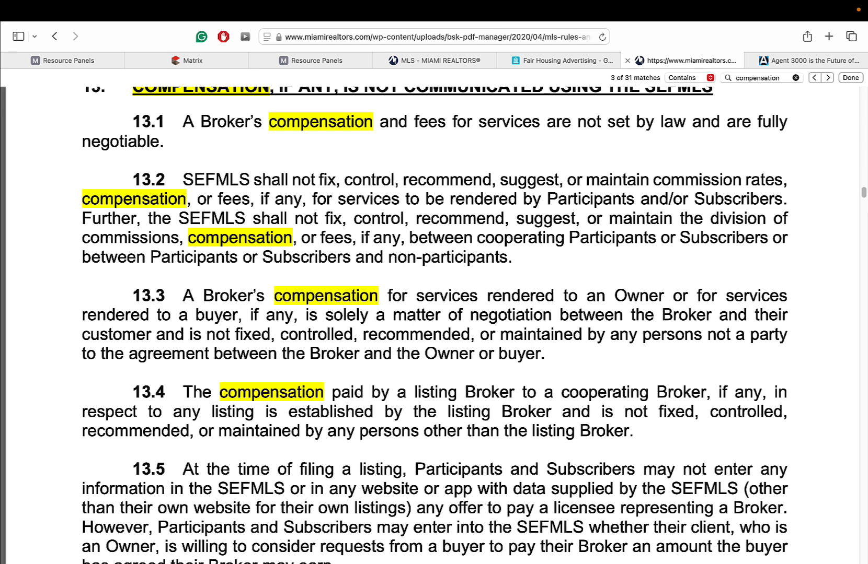
{"action": "scroll", "coordinate": [434, 313], "scroll_direction": "up", "scroll_amount": 3}
{"action": "scroll", "coordinate": [434, 314], "scroll_direction": "down", "scroll_amount": 1}
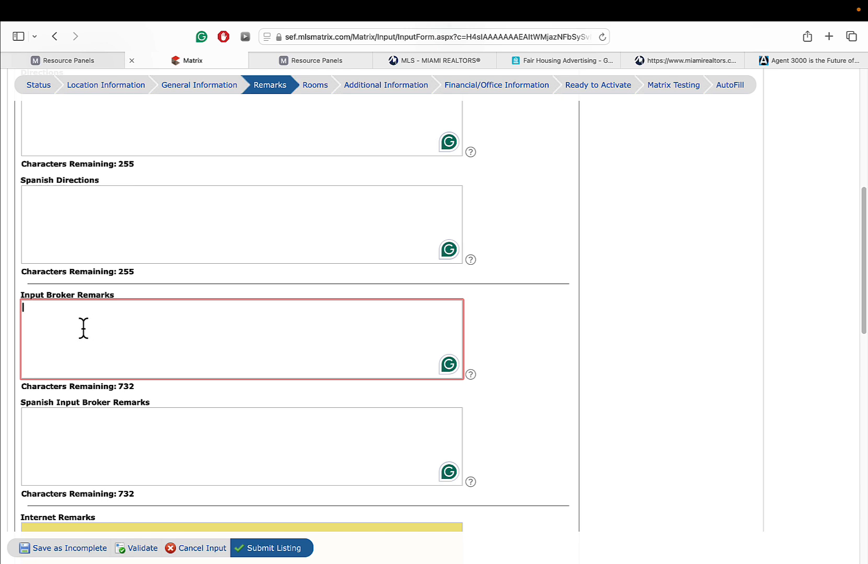
{"action": "scroll", "coordinate": [133, 363], "scroll_direction": "down", "scroll_amount": 5}
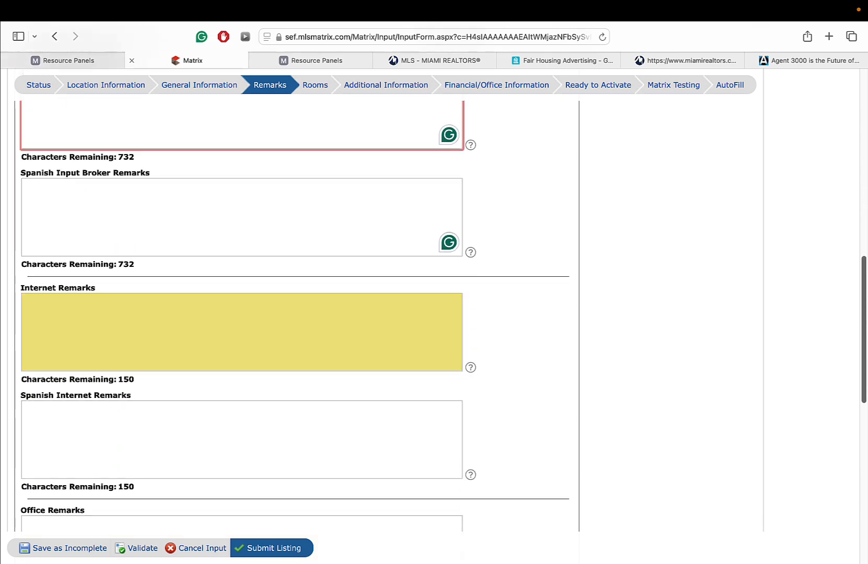
{"action": "left_click", "coordinate": [74, 335]}
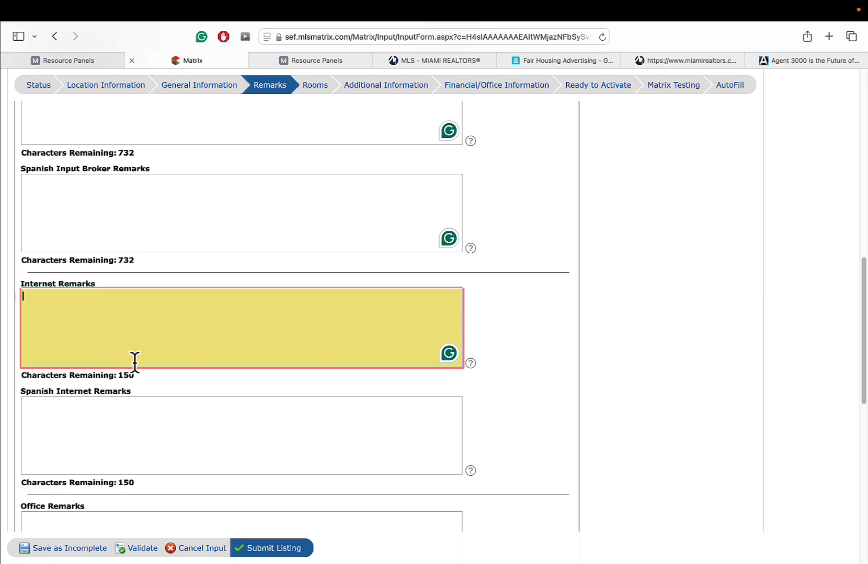
{"action": "left_click_drag", "start_coordinate": [863, 290], "coordinate": [864, 137]}
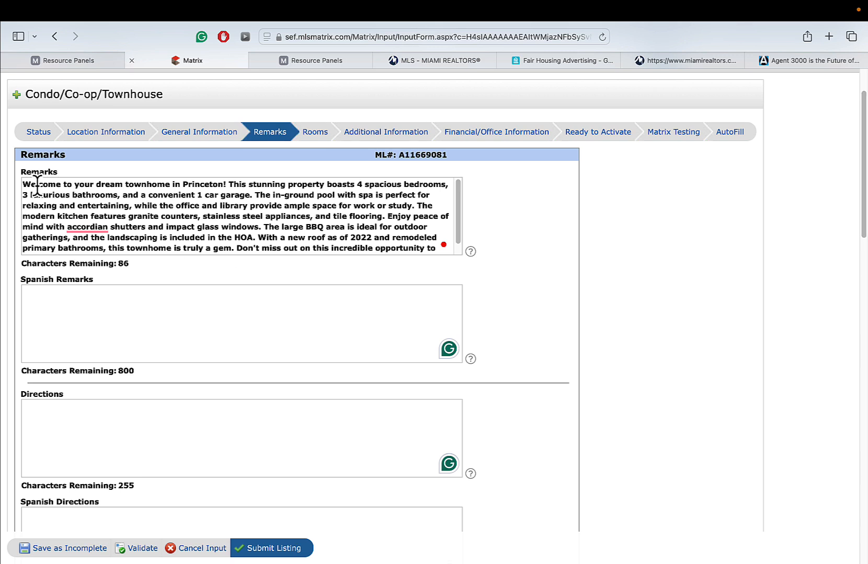
{"action": "left_click_drag", "start_coordinate": [25, 184], "coordinate": [255, 197]}
{"action": "key", "text": "ctrl+c"}
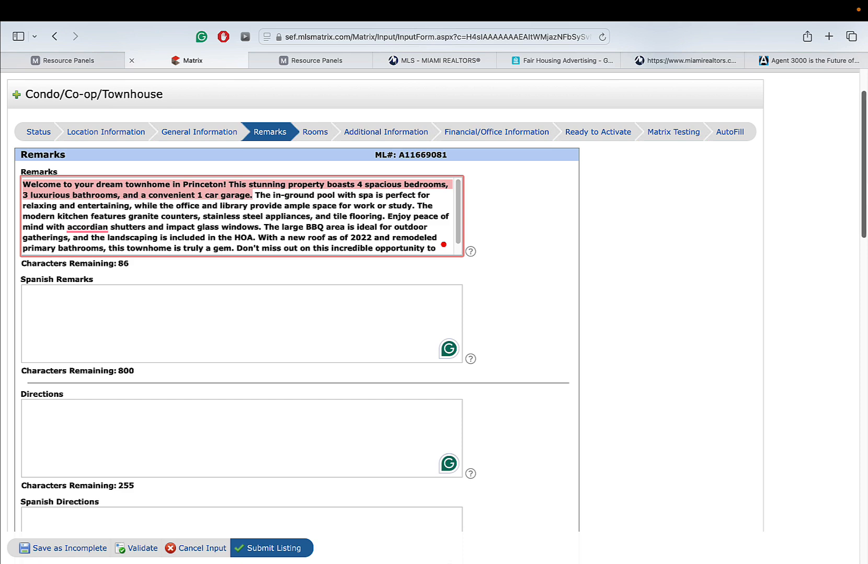
{"action": "scroll", "coordinate": [317, 211], "scroll_direction": "down", "scroll_amount": 10}
{"action": "scroll", "coordinate": [672, 335], "scroll_direction": "down", "scroll_amount": 2}
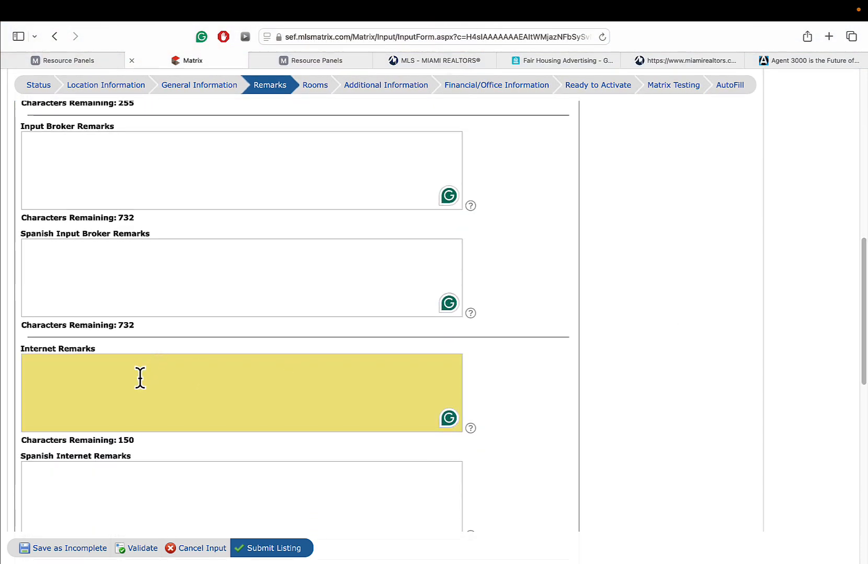
{"action": "left_click", "coordinate": [139, 457]}
{"action": "key", "text": "ctrl+v"}
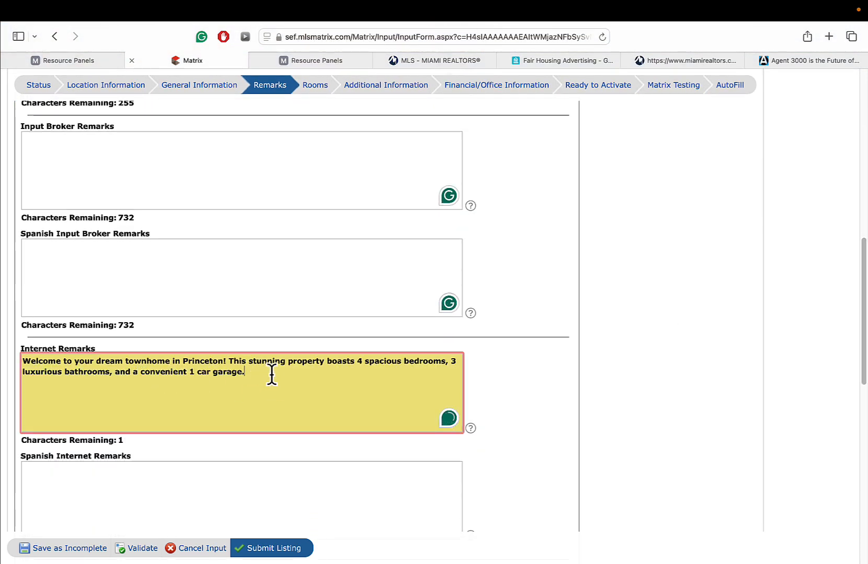
{"action": "scroll", "coordinate": [90, 339], "scroll_direction": "down", "scroll_amount": 4}
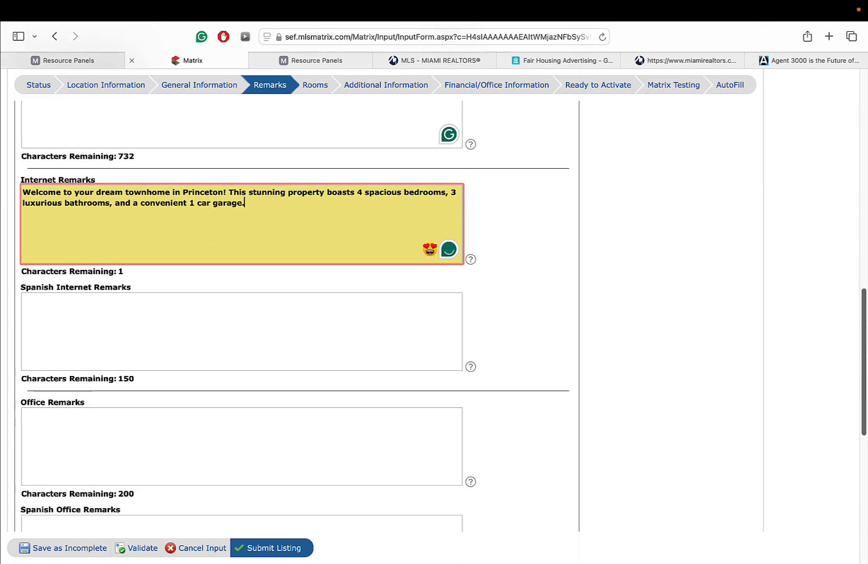
{"action": "left_click", "coordinate": [90, 338]}
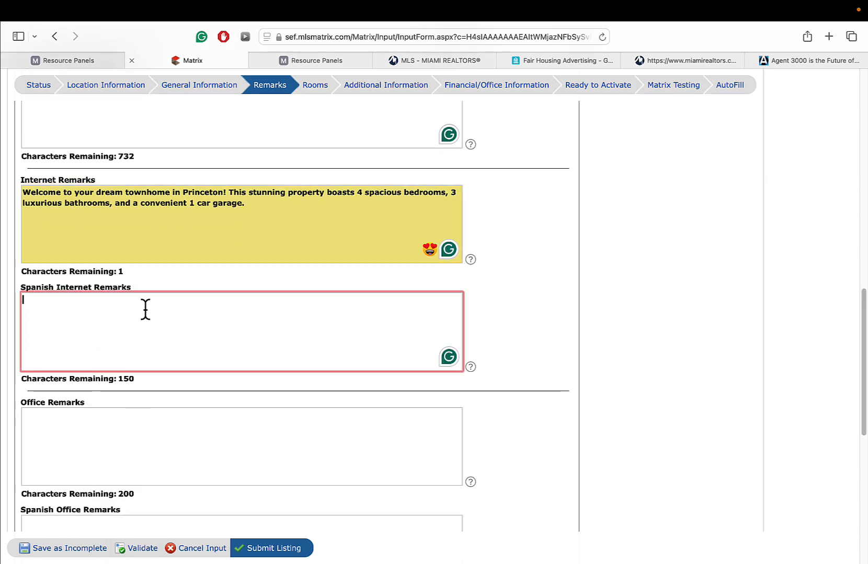
{"action": "scroll", "coordinate": [784, 329], "scroll_direction": "down", "scroll_amount": 5}
{"action": "scroll", "coordinate": [360, 360], "scroll_direction": "down", "scroll_amount": 1}
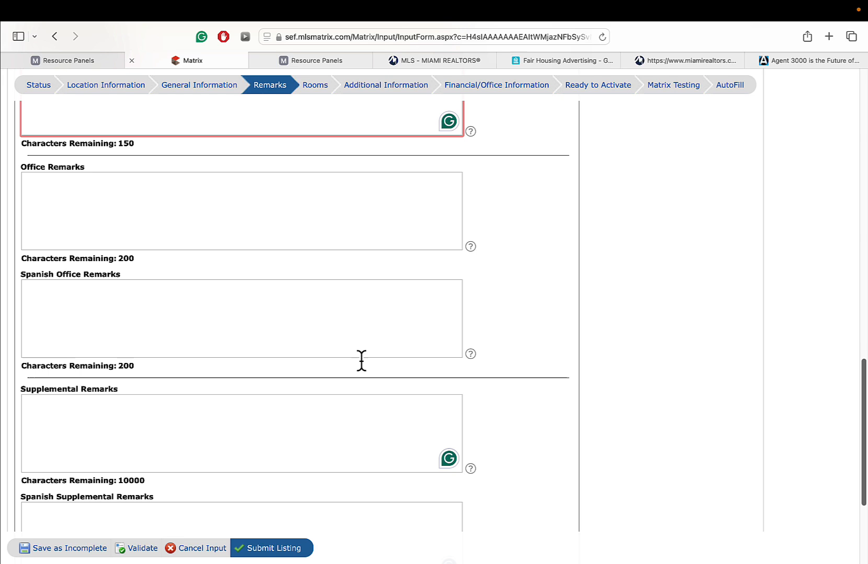
{"action": "left_click", "coordinate": [99, 229]}
{"action": "left_click", "coordinate": [97, 320]}
{"action": "left_click", "coordinate": [96, 218]}
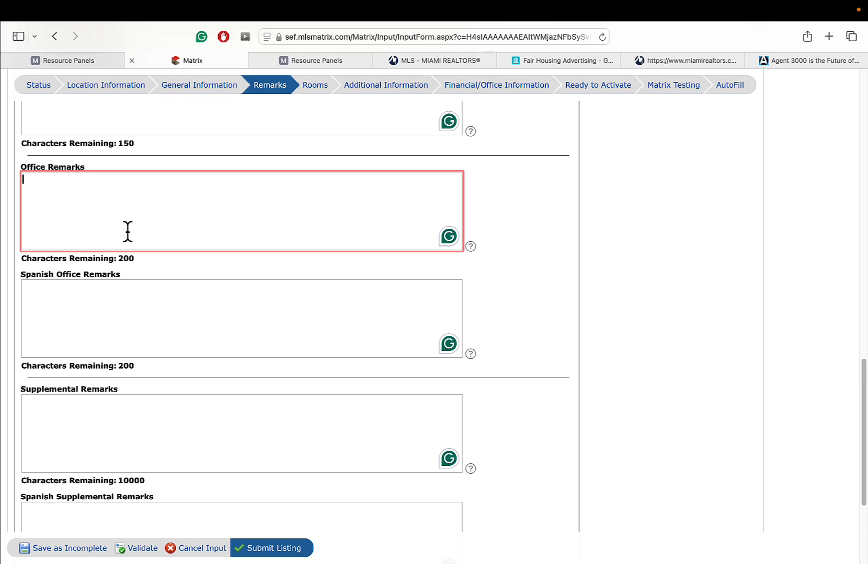
{"action": "left_click", "coordinate": [127, 296]}
- Click through the Office and Supplemental Remarks boxes, then validate the listing for missing information
{"action": "left_click", "coordinate": [116, 206]}
{"action": "scroll", "coordinate": [73, 211], "scroll_direction": "down", "scroll_amount": 4}
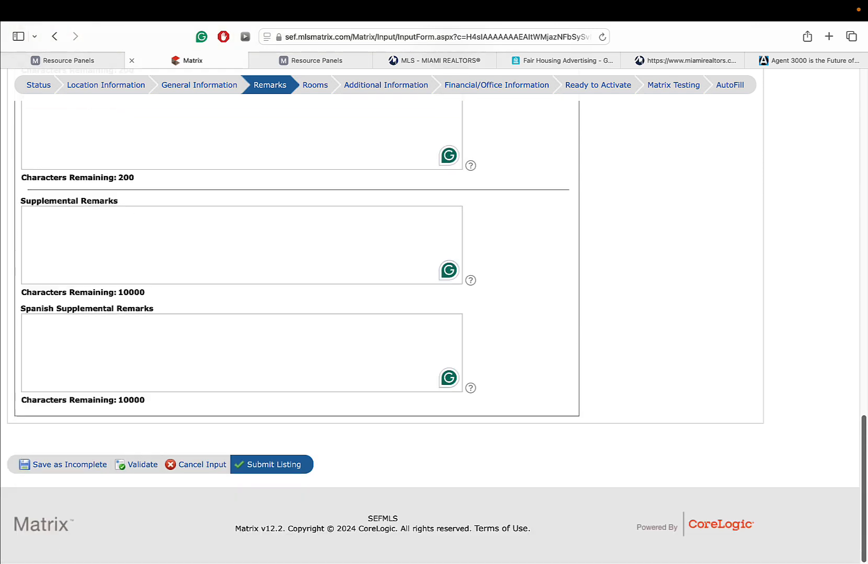
{"action": "left_click", "coordinate": [170, 250]}
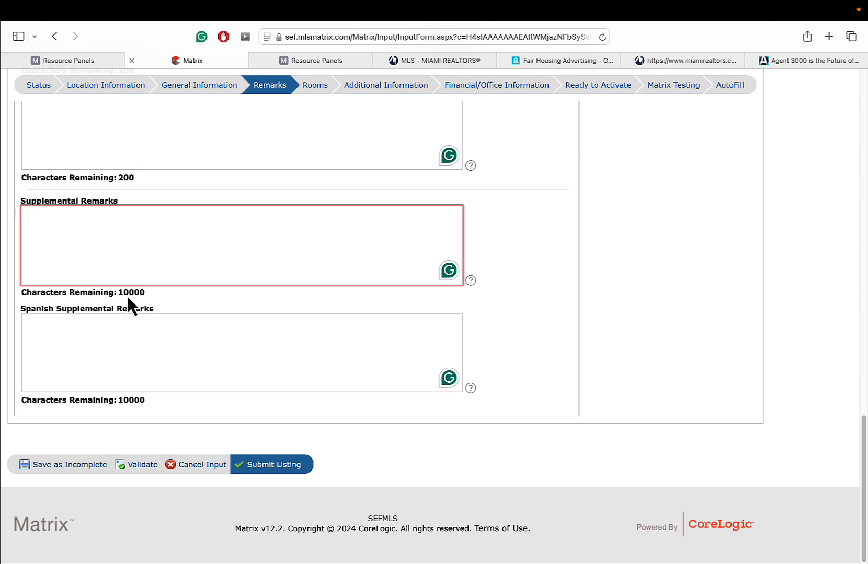
{"action": "left_click", "coordinate": [92, 345]}
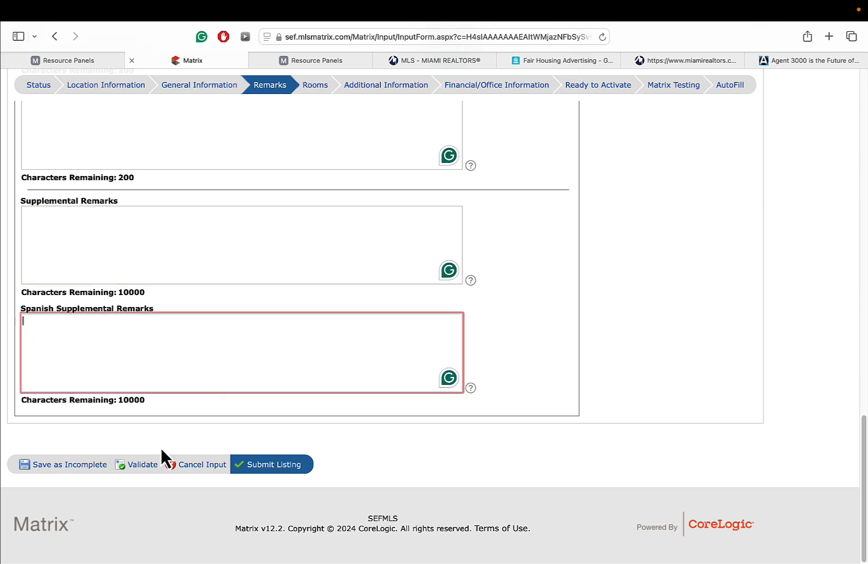
{"action": "left_click", "coordinate": [142, 464]}
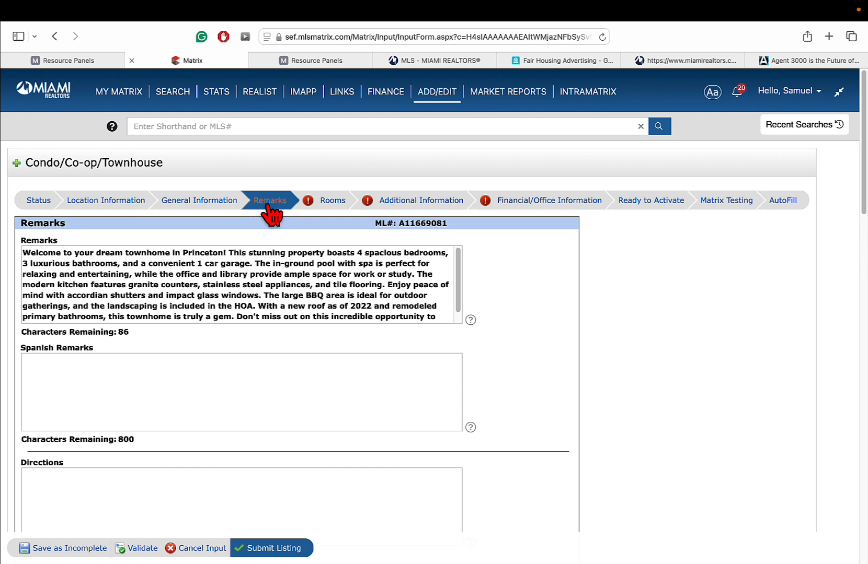
{"action": "left_click", "coordinate": [332, 205]}
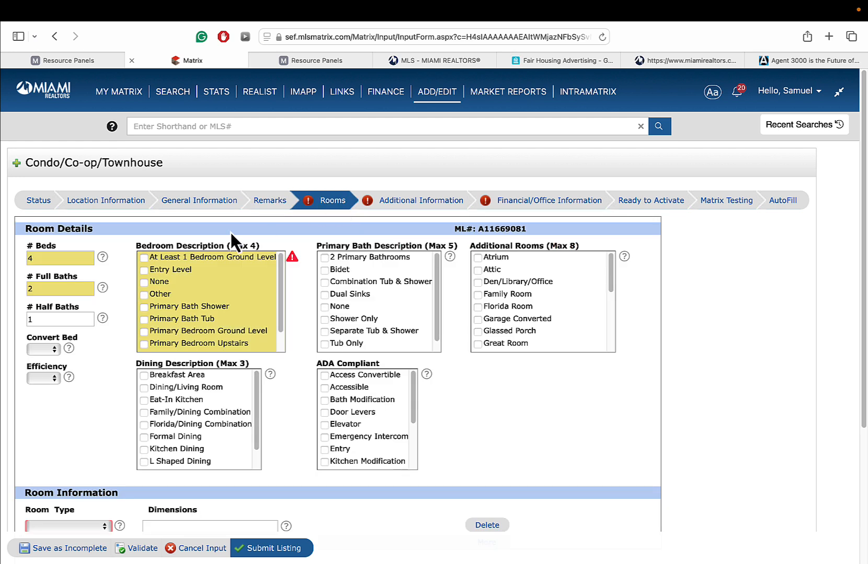
{"action": "left_click", "coordinate": [72, 257]}
{"action": "left_click", "coordinate": [68, 289]}
{"action": "left_click", "coordinate": [64, 259]}
{"action": "left_click", "coordinate": [67, 289]}
{"action": "left_click", "coordinate": [71, 320]}
{"action": "left_click", "coordinate": [52, 289]}
{"action": "left_click", "coordinate": [52, 258]}
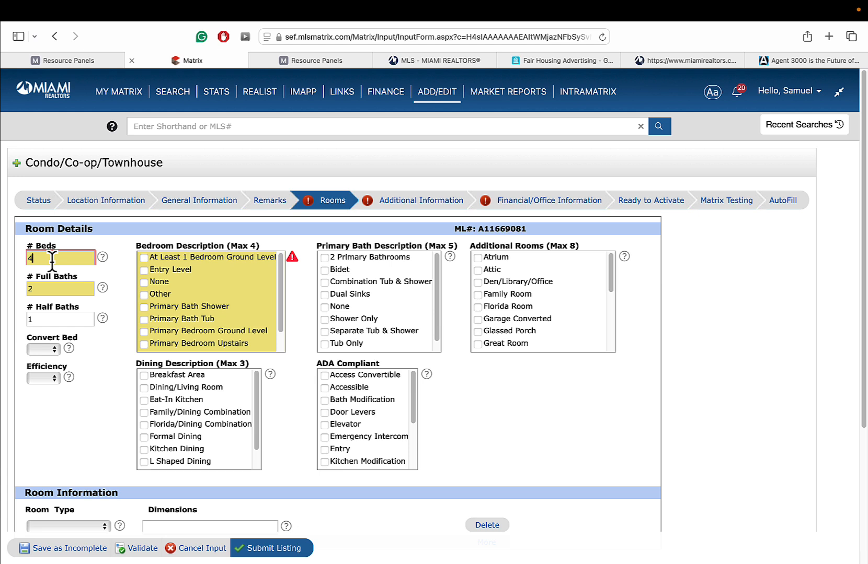
{"action": "left_click", "coordinate": [45, 350]}
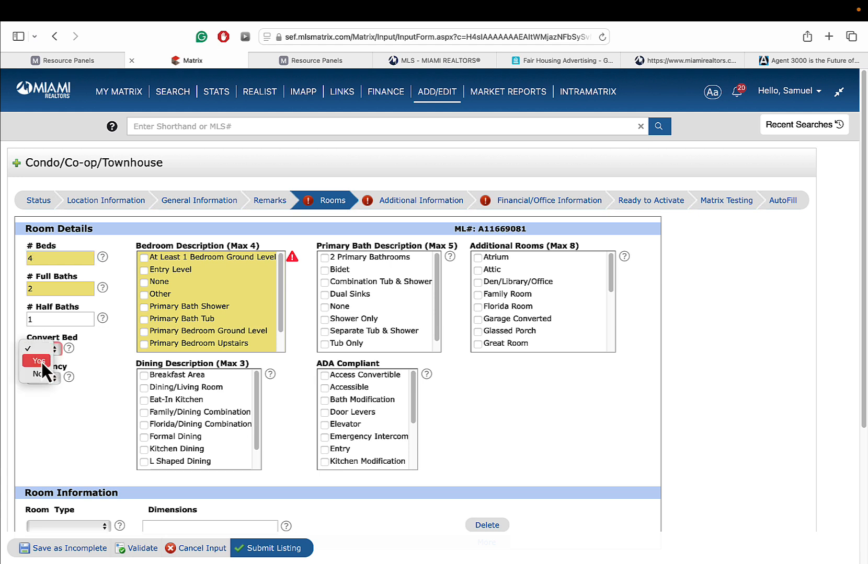
{"action": "left_click", "coordinate": [105, 351]}
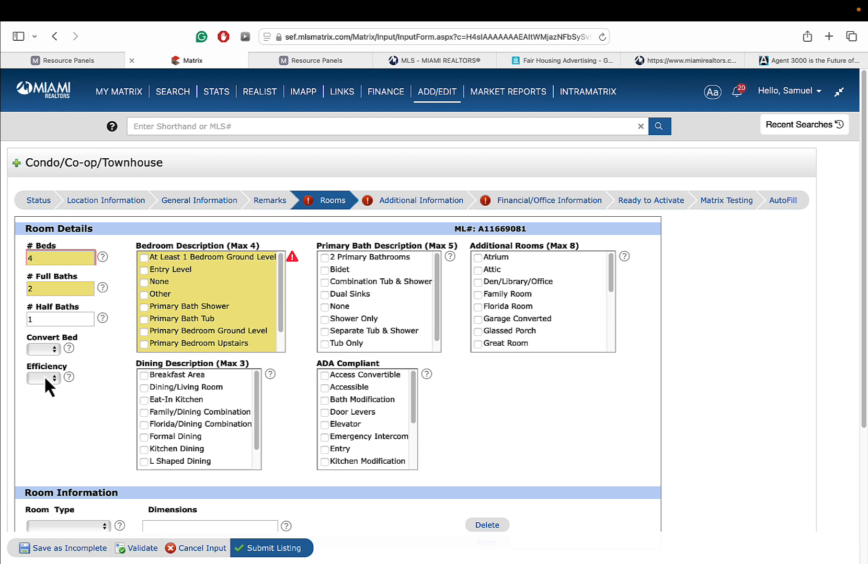
{"action": "left_click", "coordinate": [44, 379]}
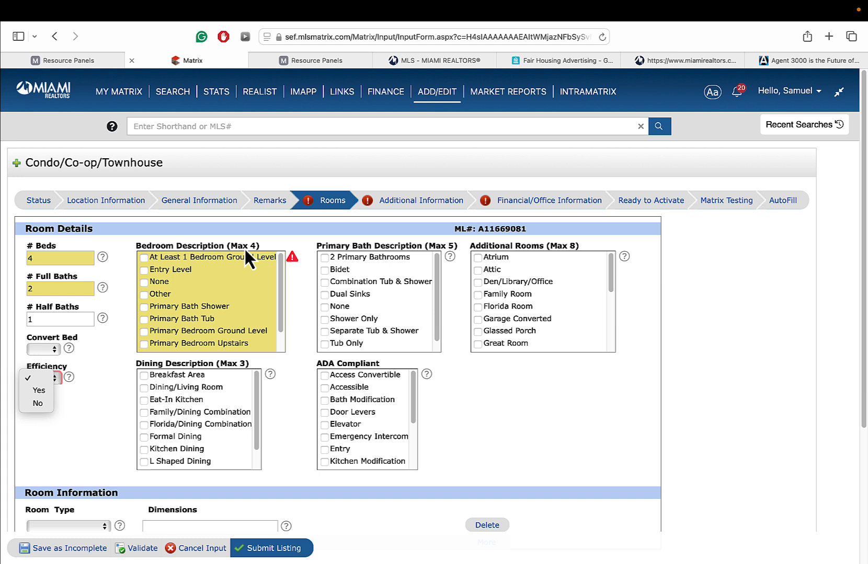
- Leave Efficiency blank; tick Primary Bath Shower, Primary Bedroom Upstairs, 2 Primary Bathrooms, Dual Sinks, Family/Dining Combination
{"action": "left_click", "coordinate": [140, 308]}
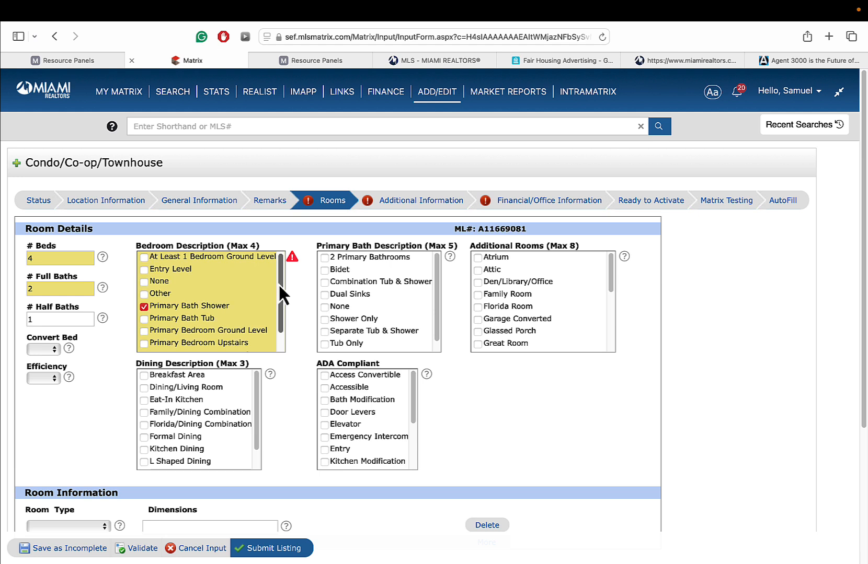
{"action": "left_click_drag", "start_coordinate": [278, 284], "coordinate": [279, 321]}
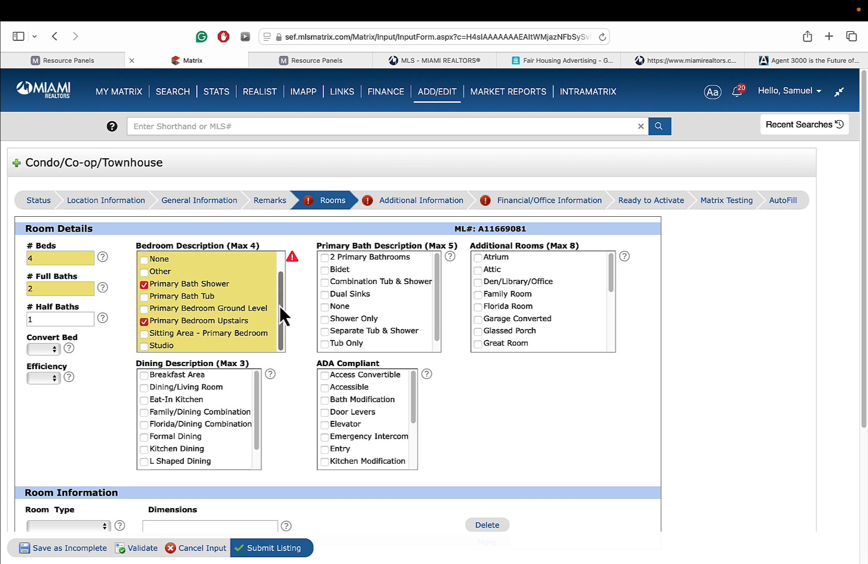
{"action": "left_click_drag", "start_coordinate": [280, 305], "coordinate": [281, 263]}
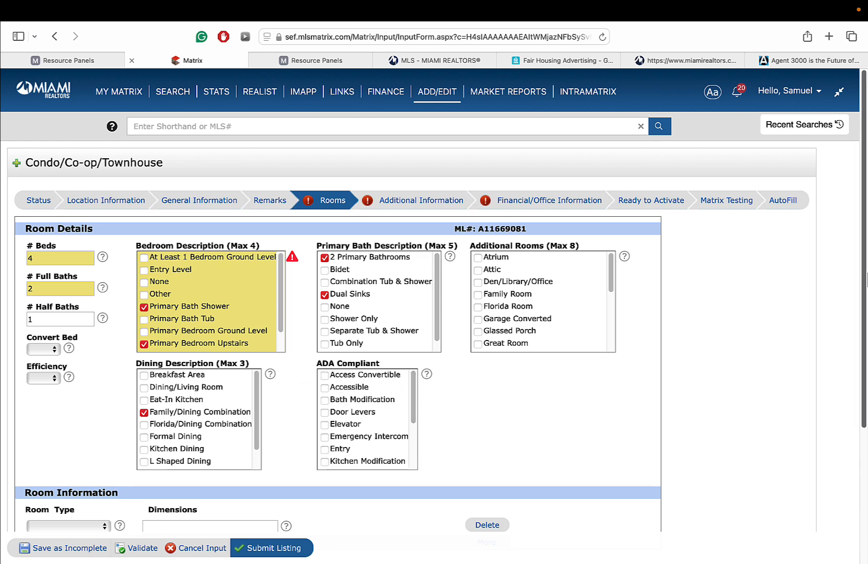
{"action": "left_click_drag", "start_coordinate": [865, 277], "coordinate": [865, 349]}
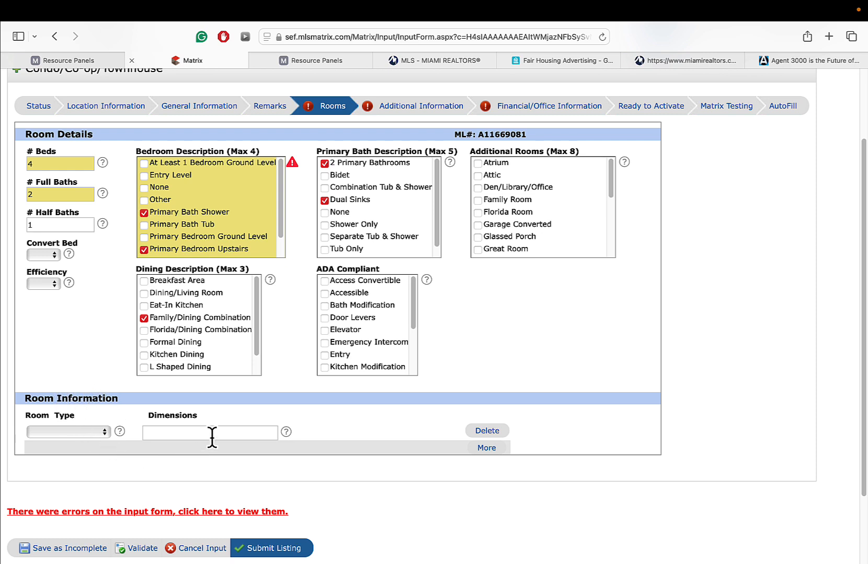
- Add room rows for a 12x10 Kitchen and a 12x8 SecondBedroom
{"action": "left_click", "coordinate": [76, 433]}
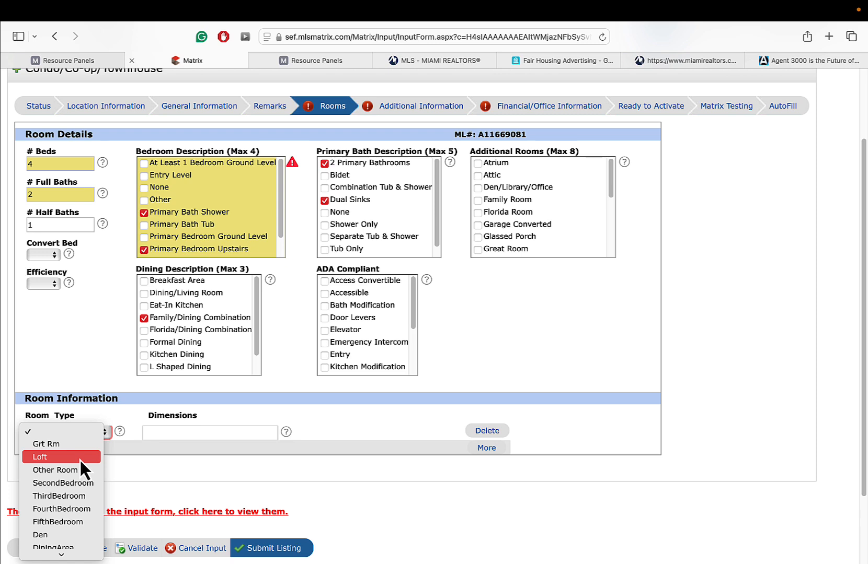
{"action": "scroll", "coordinate": [75, 527], "scroll_direction": "down", "scroll_amount": 3}
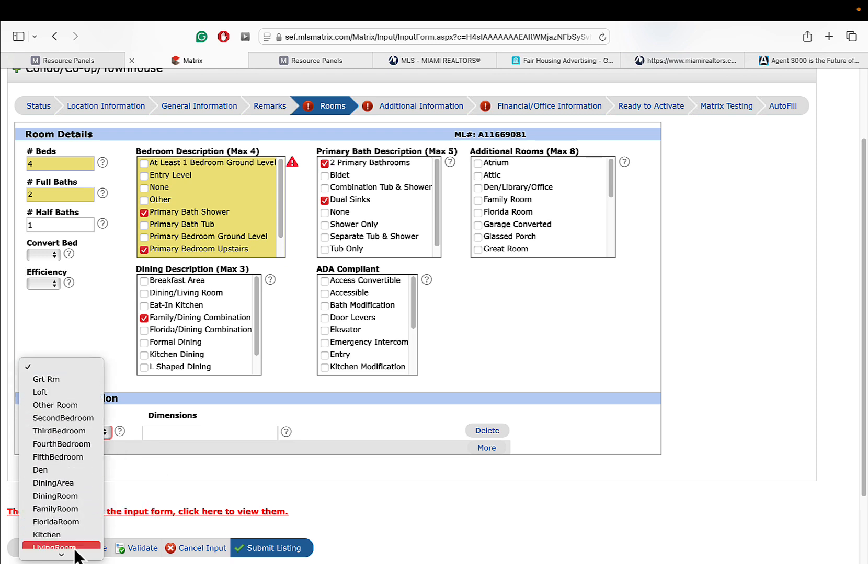
{"action": "left_click", "coordinate": [70, 523]}
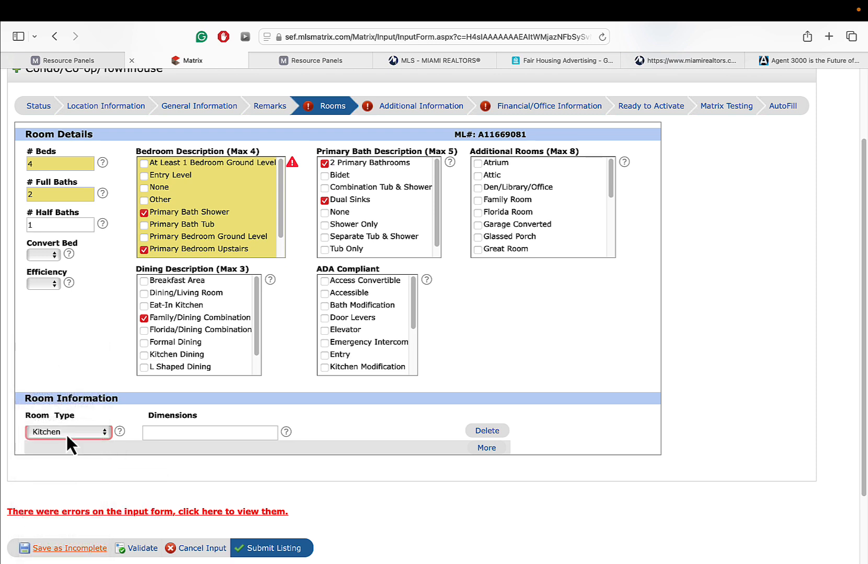
{"action": "left_click", "coordinate": [178, 432]}
{"action": "type", "text": "12x10"}
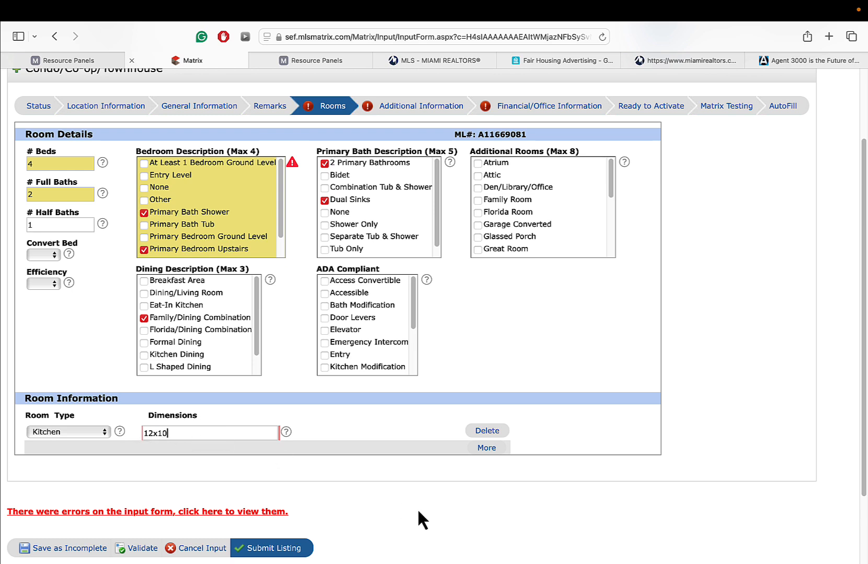
{"action": "left_click", "coordinate": [486, 448]}
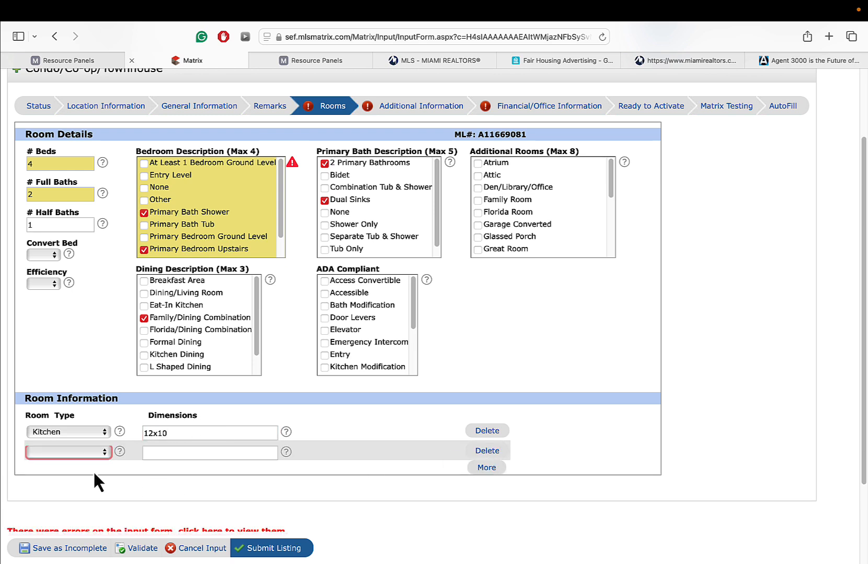
{"action": "left_click", "coordinate": [80, 452]}
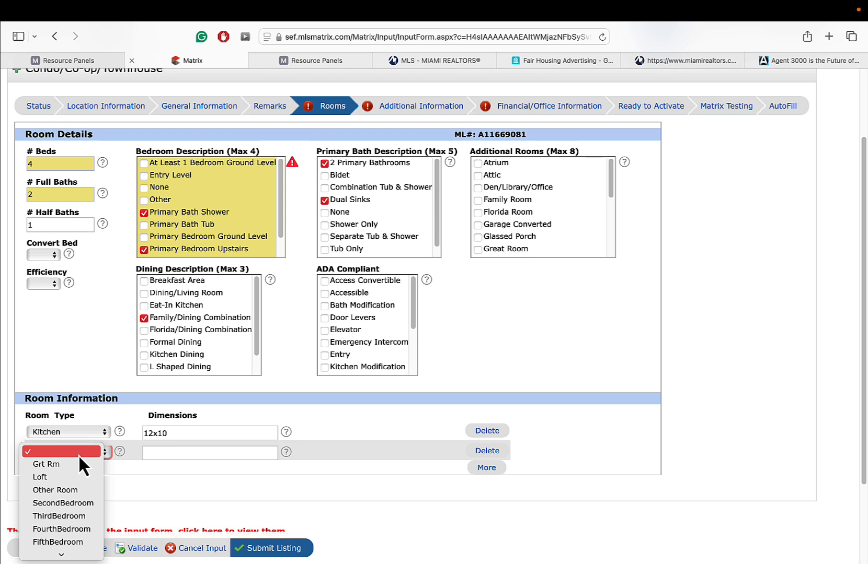
{"action": "left_click", "coordinate": [80, 502]}
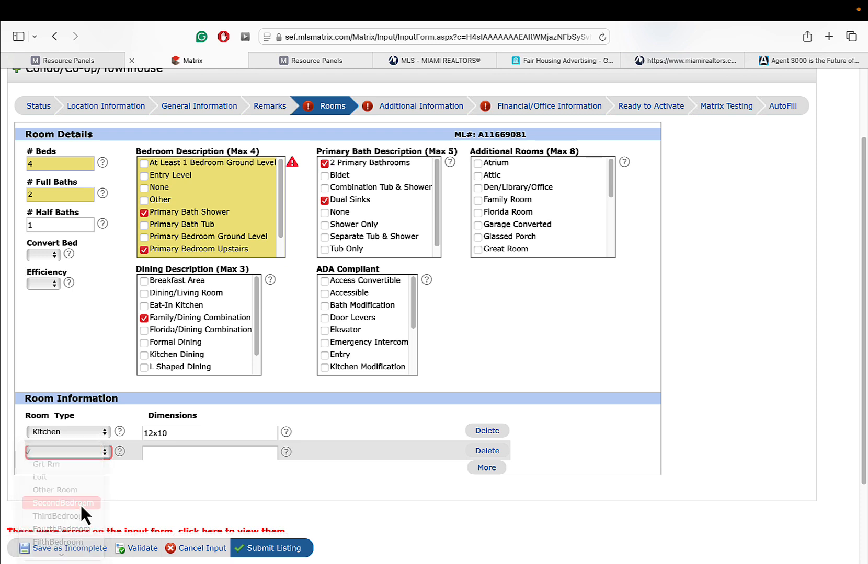
{"action": "left_click", "coordinate": [178, 458]}
{"action": "type", "text": "1"}
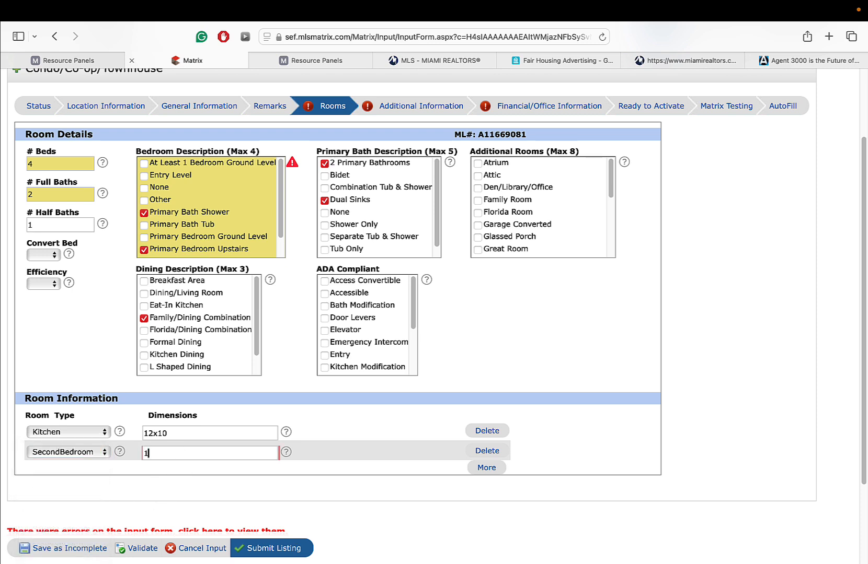
{"action": "type", "text": "2x8"}
- Add a third room row, then delete it while still empty
{"action": "left_click", "coordinate": [490, 473]}
{"action": "left_click", "coordinate": [89, 473]}
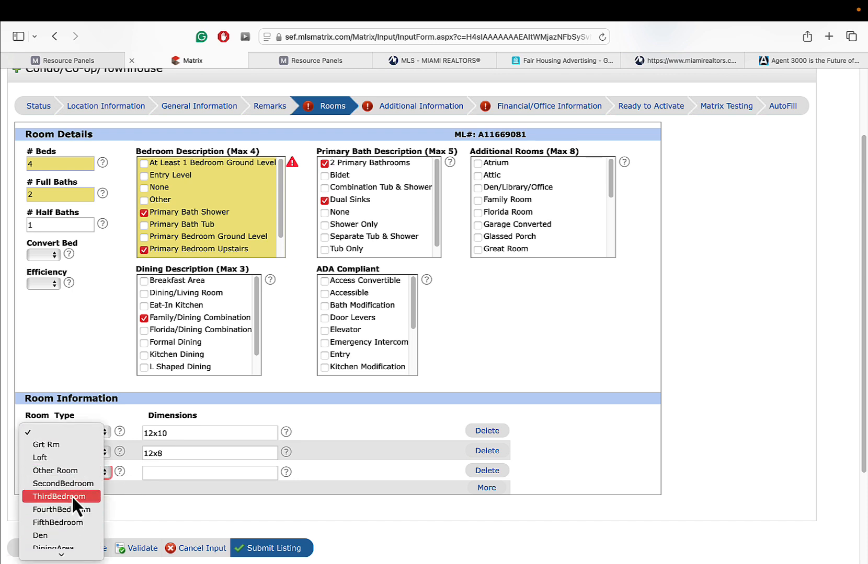
{"action": "left_click", "coordinate": [403, 407]}
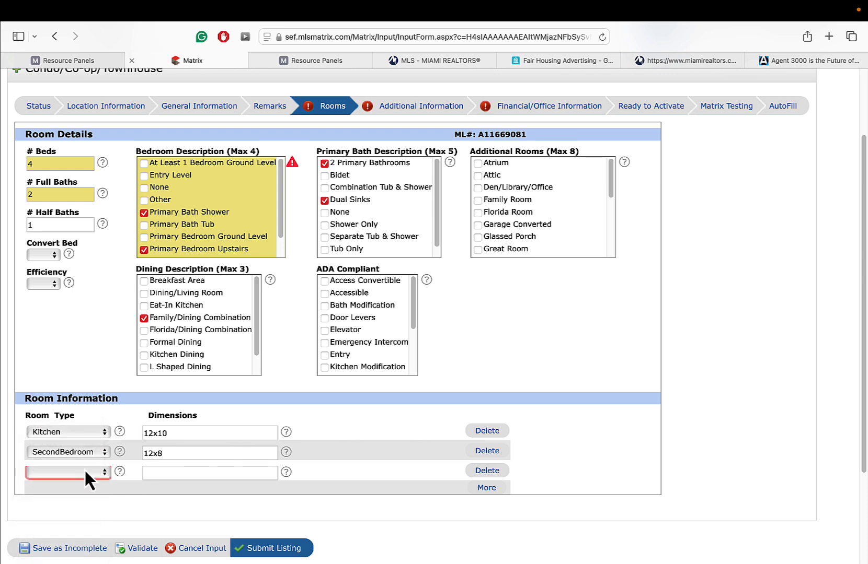
{"action": "left_click", "coordinate": [488, 471]}
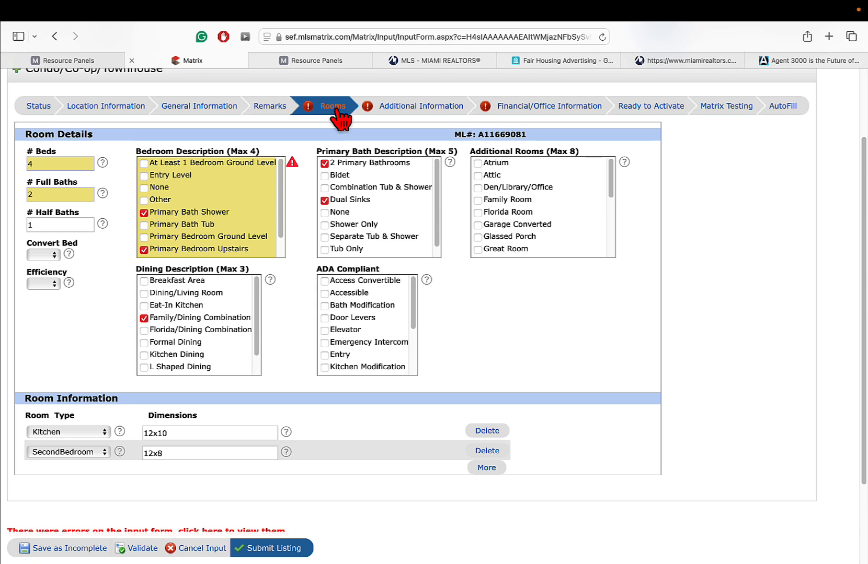
- Validate the room details, save the listing as incomplete, and return to the My Matrix dashboard
{"action": "left_click", "coordinate": [140, 548]}
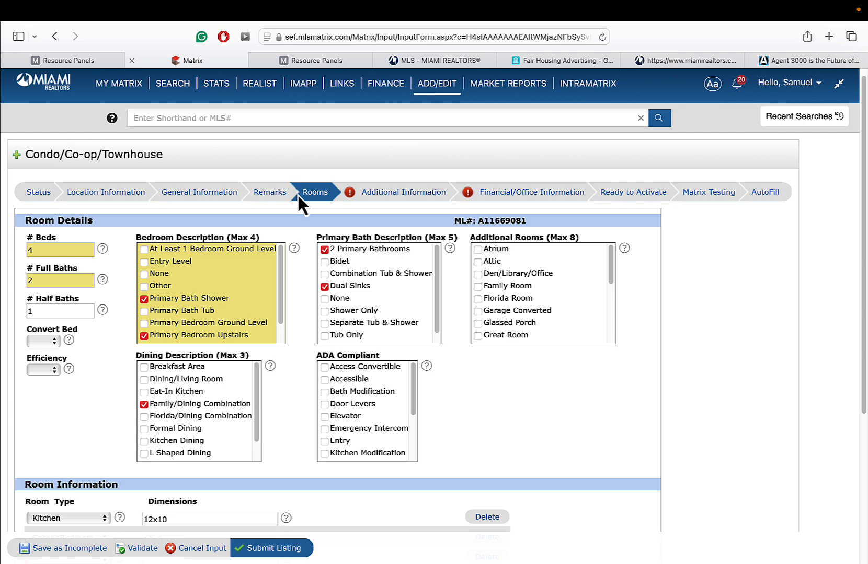
{"action": "left_click", "coordinate": [388, 196]}
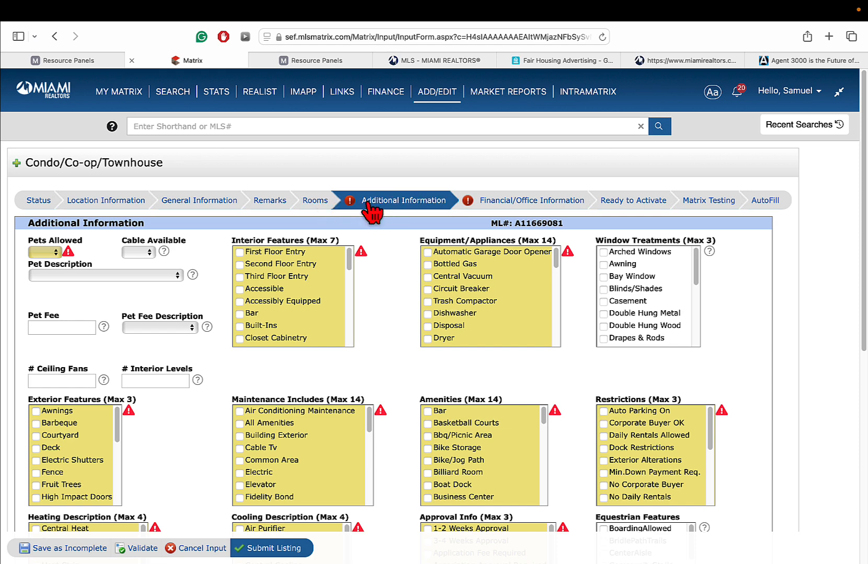
{"action": "left_click", "coordinate": [89, 548]}
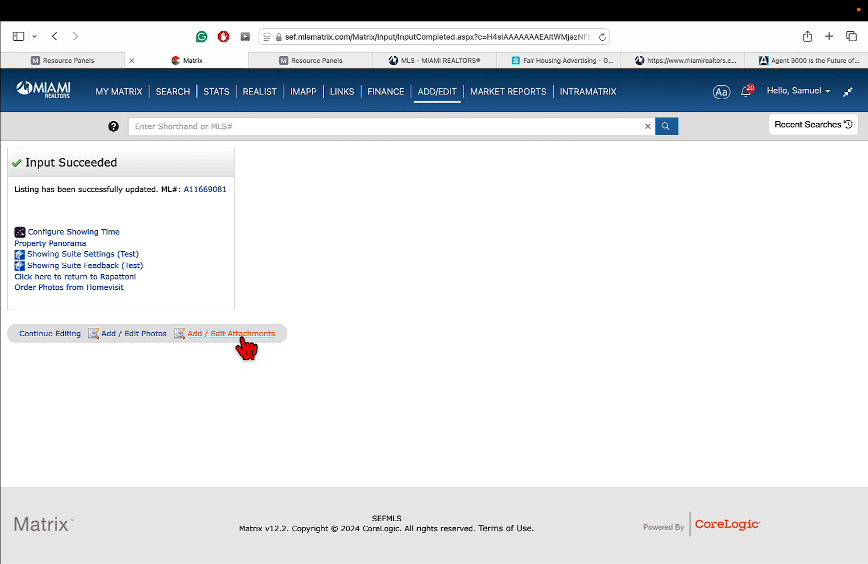
{"action": "left_click", "coordinate": [132, 103]}
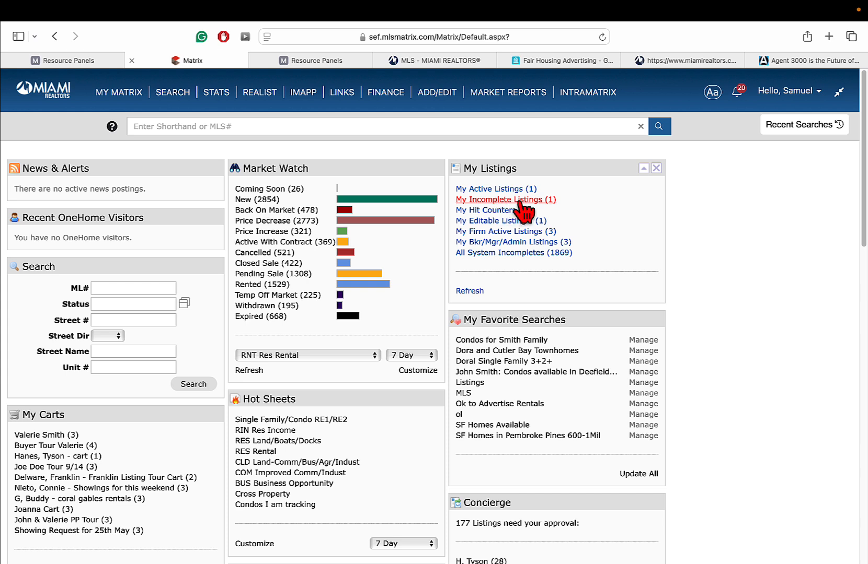
- Pick incomplete listing A11669081 in Quick Modify and go to its Manage Photos page
{"action": "left_click", "coordinate": [436, 93]}
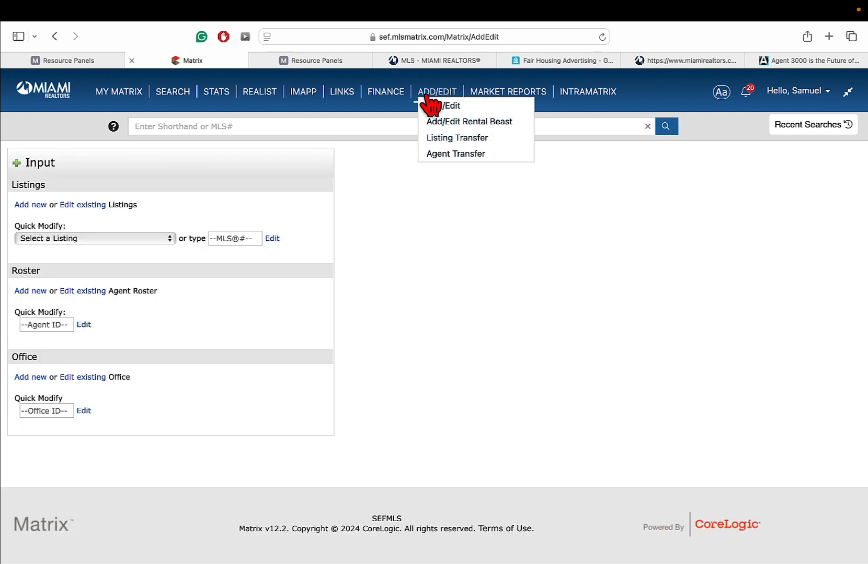
{"action": "left_click", "coordinate": [77, 239]}
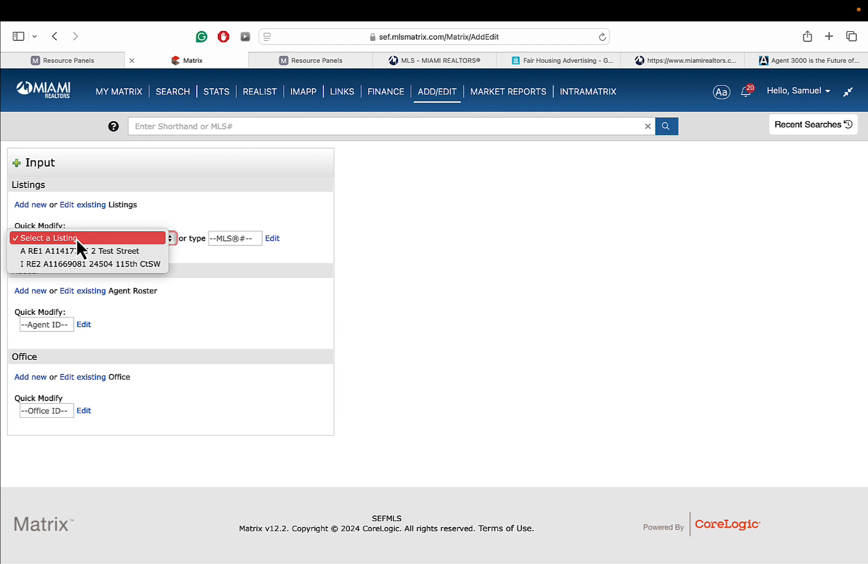
{"action": "left_click", "coordinate": [78, 265]}
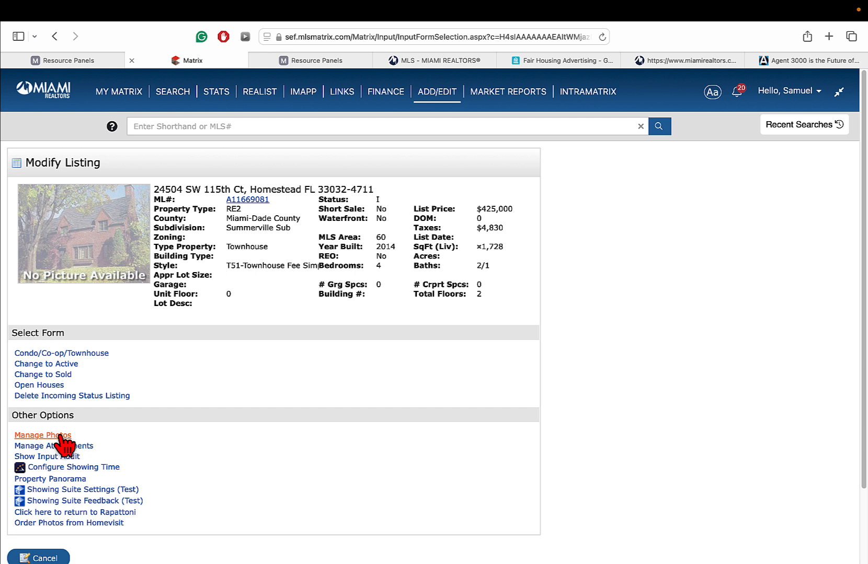
{"action": "left_click", "coordinate": [59, 435]}
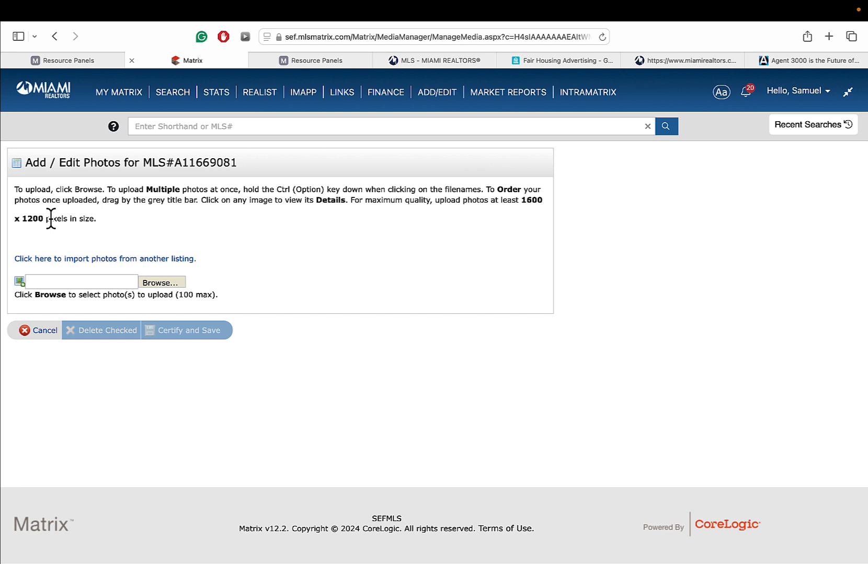
- Upload the office jpg from Practice Images as the primary photo, then return to Modify Listing
{"action": "left_click", "coordinate": [162, 283]}
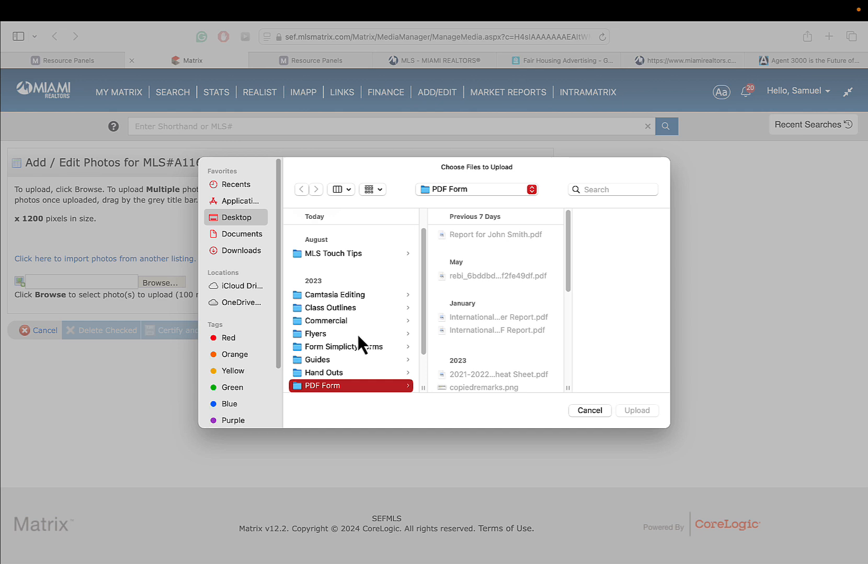
{"action": "scroll", "coordinate": [420, 345], "scroll_direction": "down", "scroll_amount": 3}
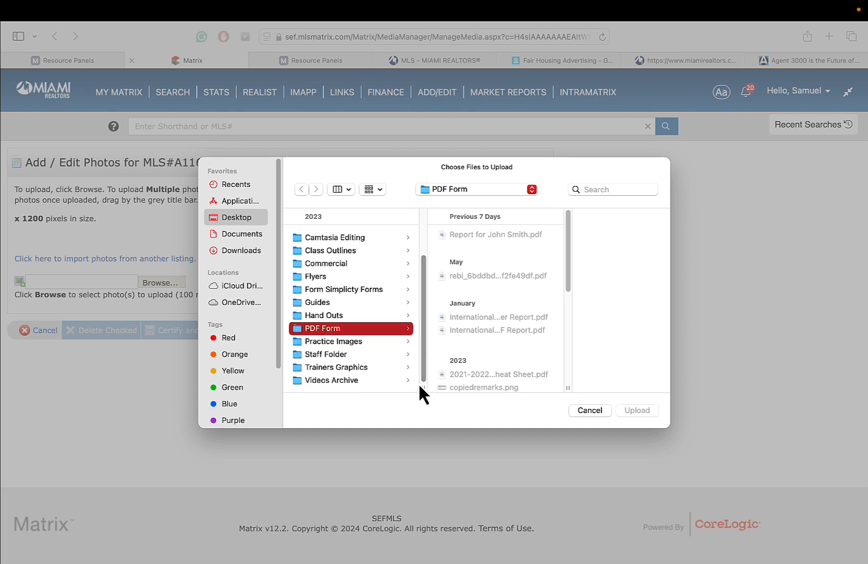
{"action": "left_click", "coordinate": [351, 342]}
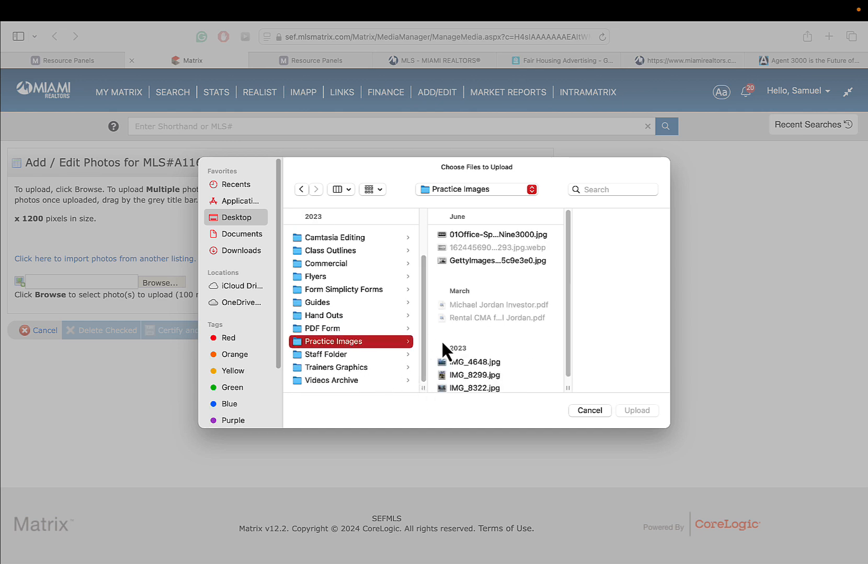
{"action": "left_click", "coordinate": [477, 234]}
{"action": "left_click", "coordinate": [630, 411]}
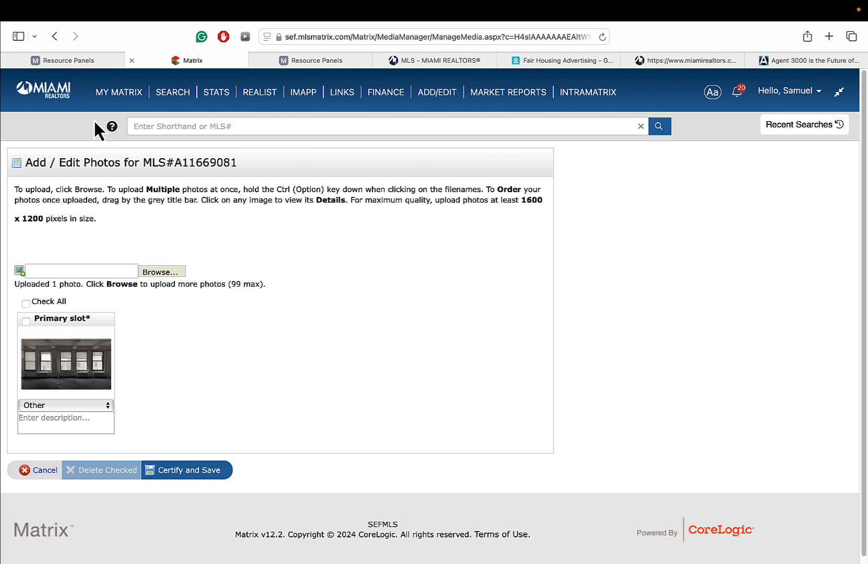
{"action": "left_click", "coordinate": [54, 36]}
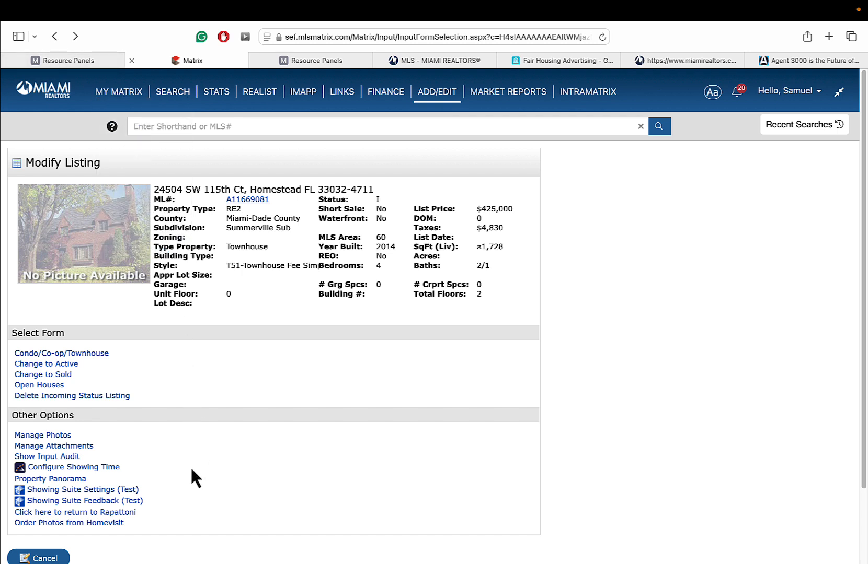
- Start a new listing attachment with the description 'Coming Soon Form'
{"action": "left_click", "coordinate": [65, 448]}
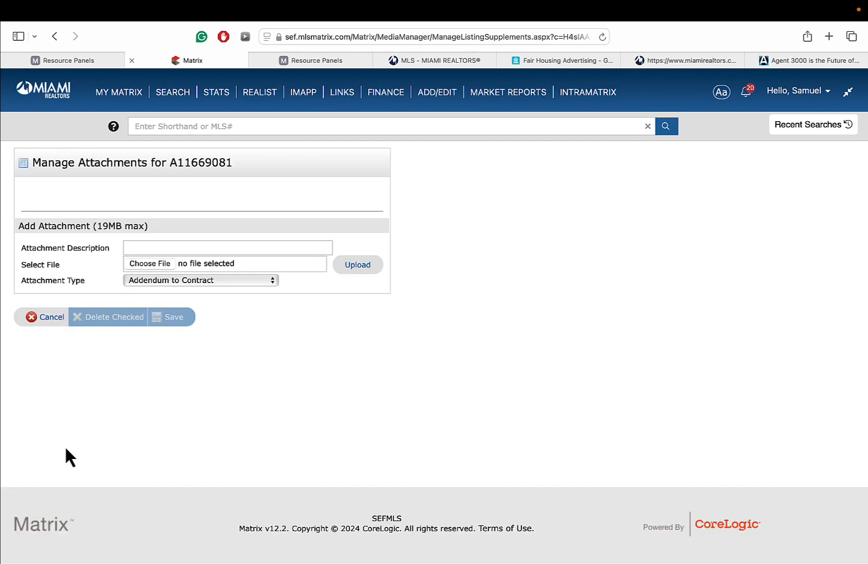
{"action": "left_click", "coordinate": [150, 247]}
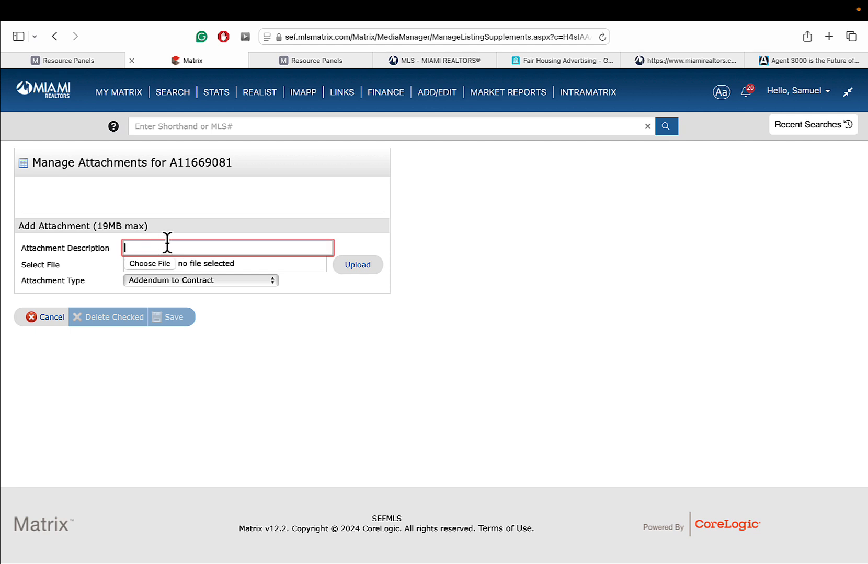
{"action": "type", "text": "coming Soon A"}
{"action": "key", "text": "BackSpace"}
{"action": "type", "text": "Form"}
- Choose StatusChangeForm.pdf from the PDF Form folder as the attachment file
{"action": "left_click", "coordinate": [147, 263]}
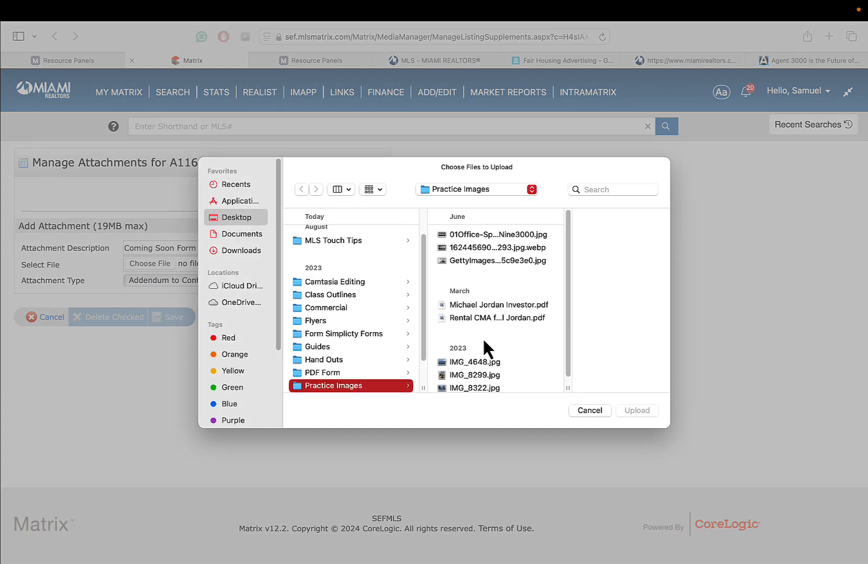
{"action": "left_click", "coordinate": [331, 377]}
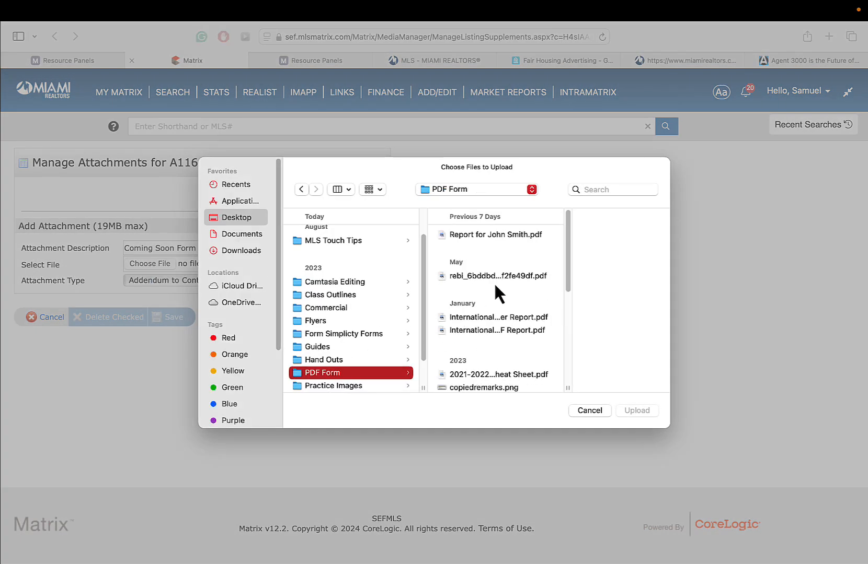
{"action": "left_click_drag", "start_coordinate": [570, 255], "coordinate": [576, 370]}
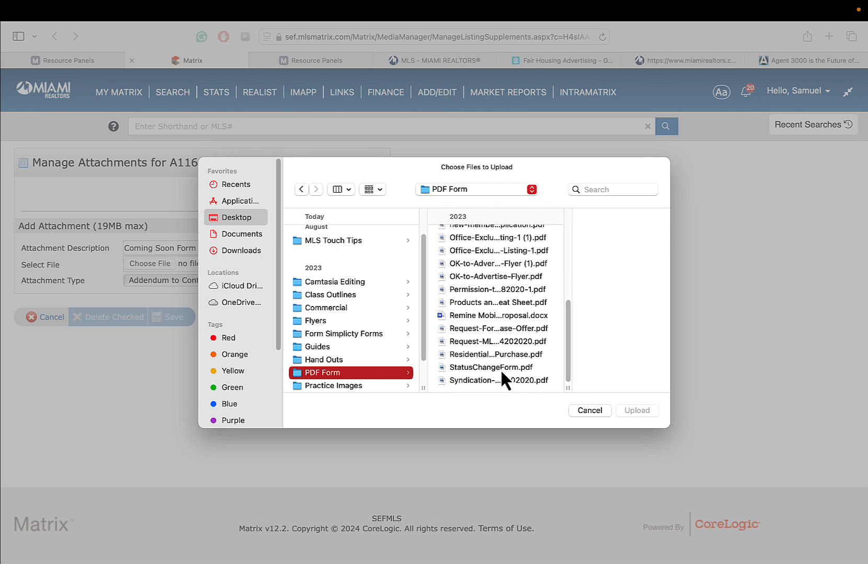
{"action": "left_click", "coordinate": [514, 368]}
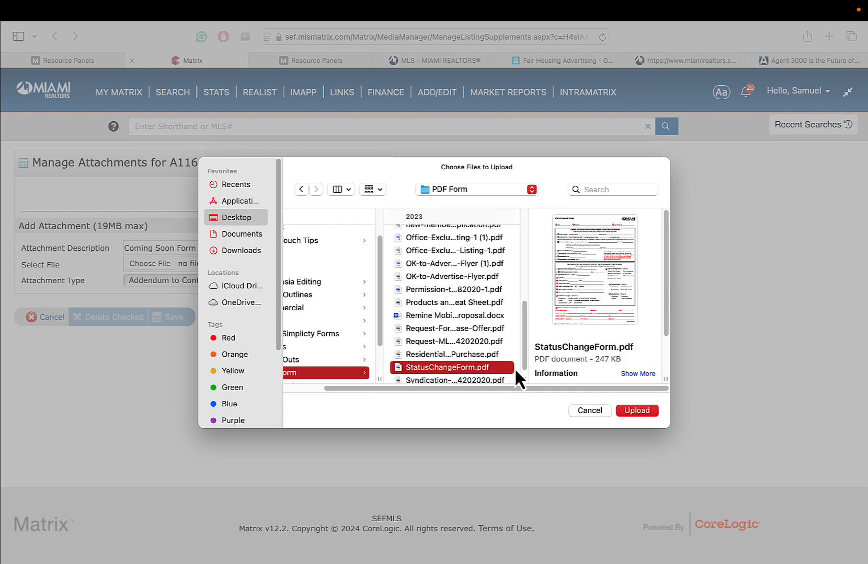
{"action": "left_click", "coordinate": [632, 411]}
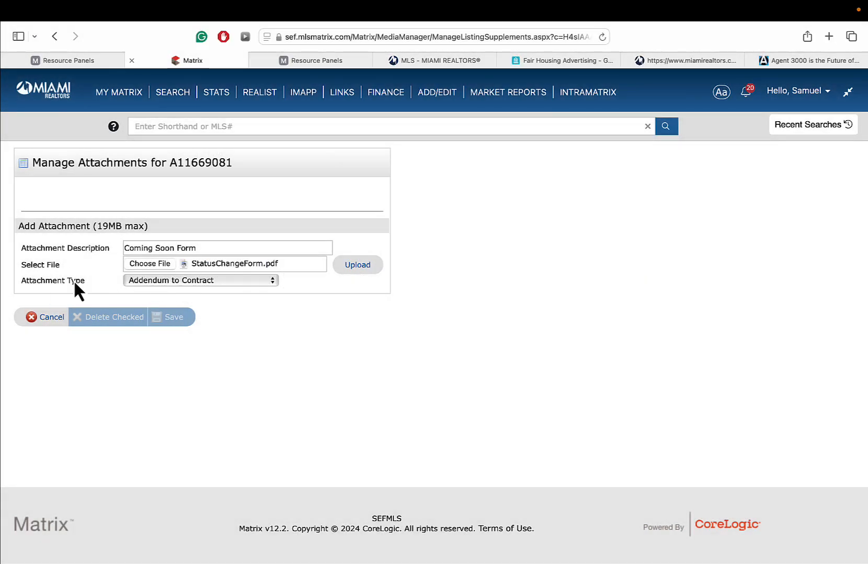
- Set the attachment type to Coming Soon Authorization Form, upload it, and save
{"action": "left_click", "coordinate": [145, 278]}
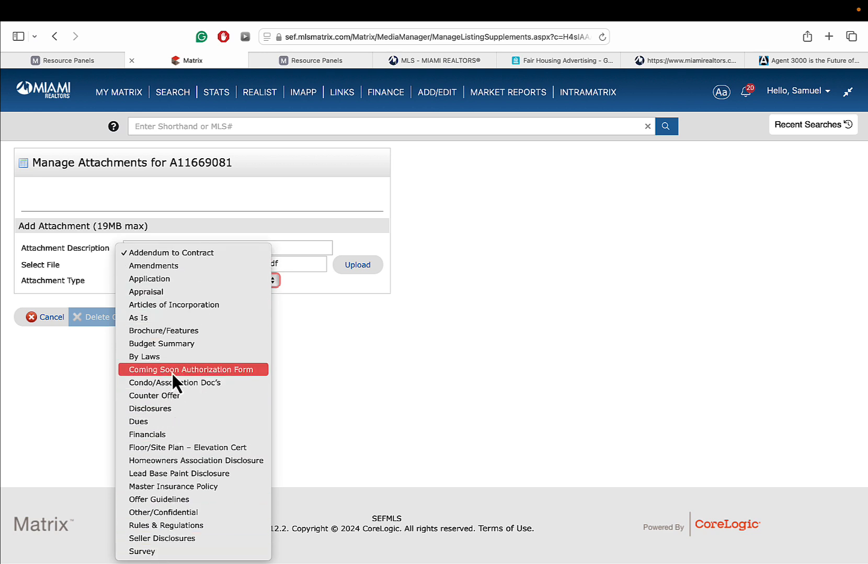
{"action": "left_click", "coordinate": [171, 372]}
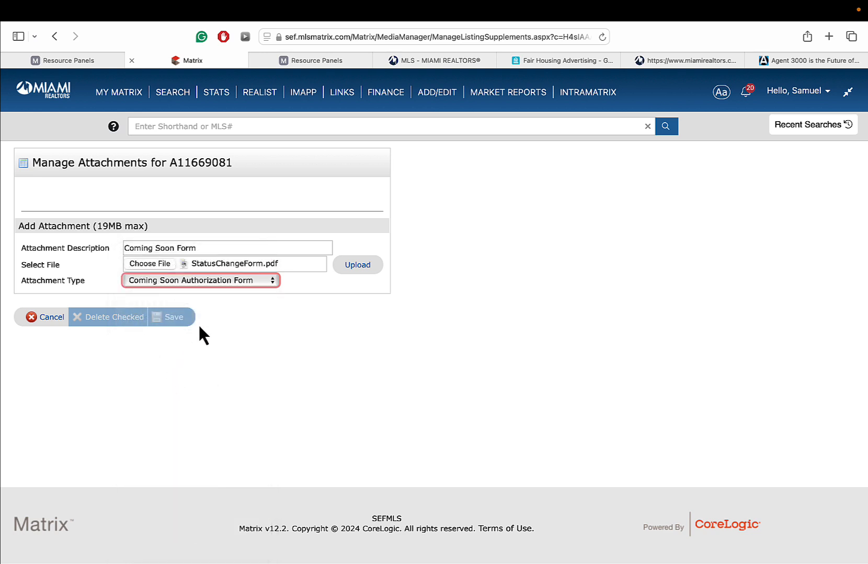
{"action": "left_click", "coordinate": [358, 265]}
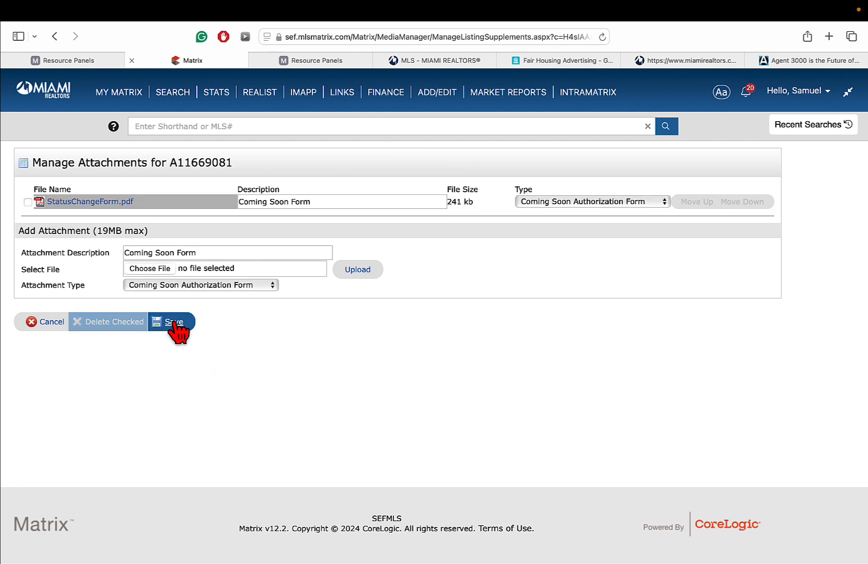
{"action": "left_click", "coordinate": [173, 324]}
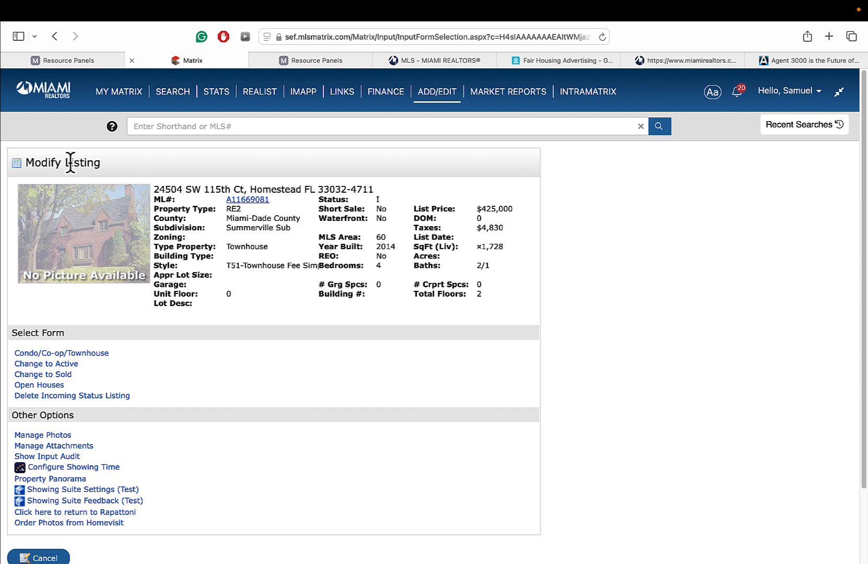
- Open the Condo/Co-op/Townhouse form at Additional Information and set Pets Allowed to Yes
{"action": "left_click", "coordinate": [80, 357]}
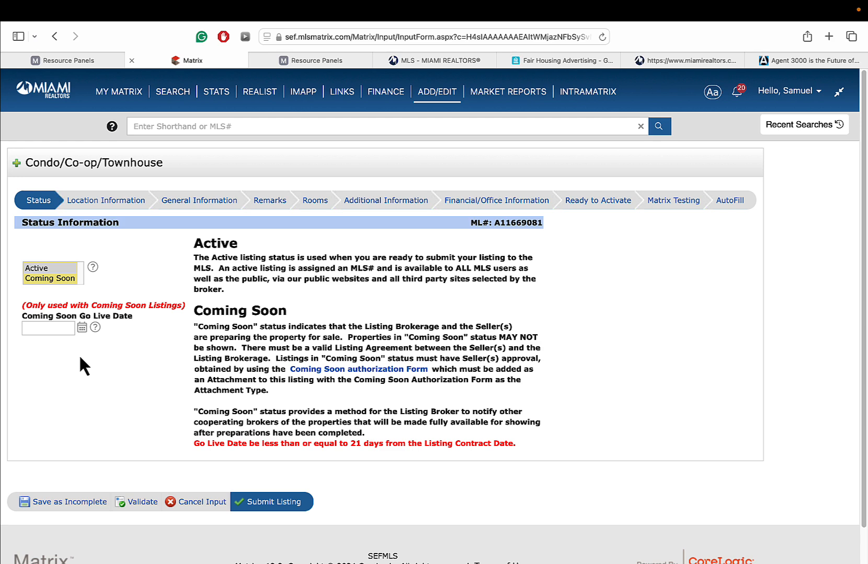
{"action": "left_click", "coordinate": [370, 204]}
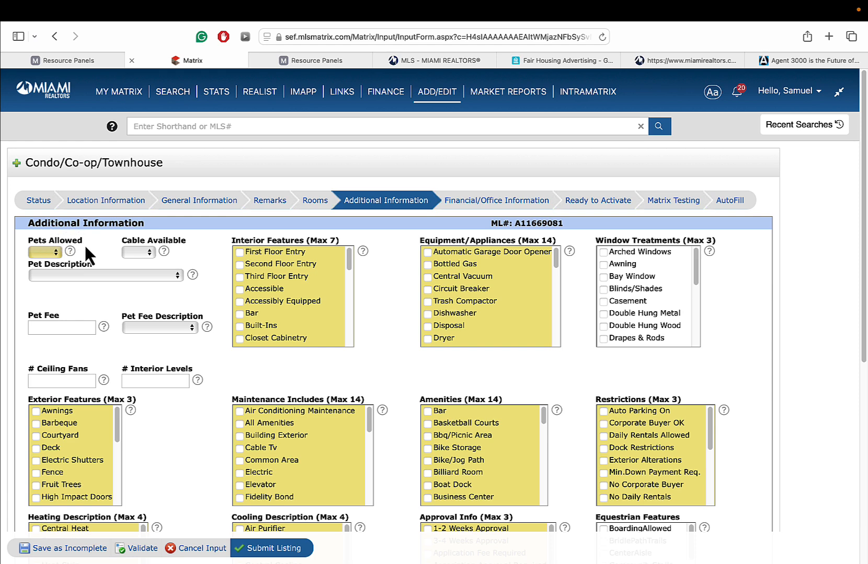
{"action": "left_click", "coordinate": [41, 252]}
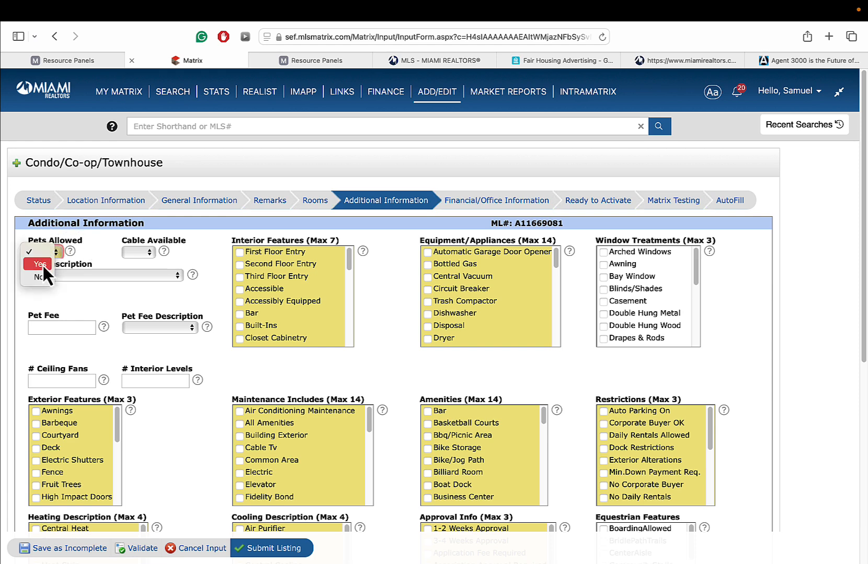
{"action": "left_click", "coordinate": [42, 263]}
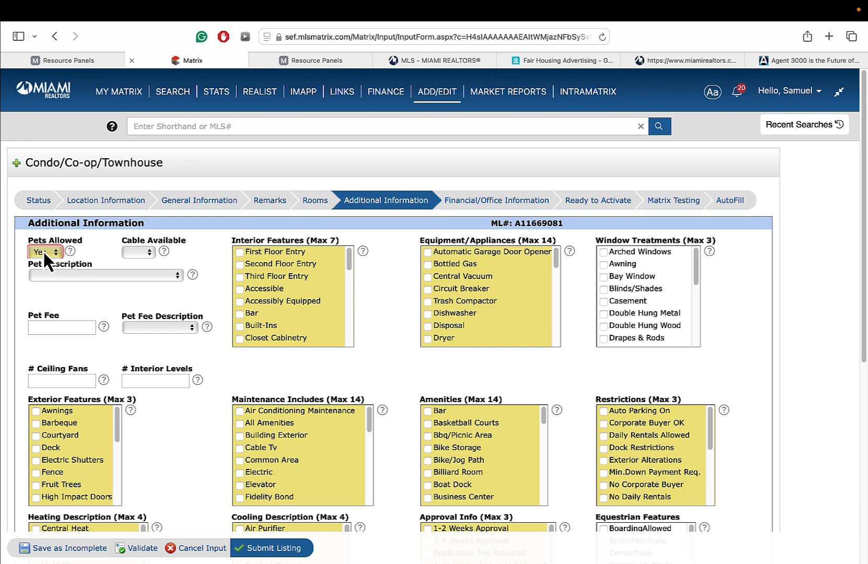
- Validate the condo form to flag missing required fields, then bring up the Pet Description list
{"action": "left_click", "coordinate": [137, 548]}
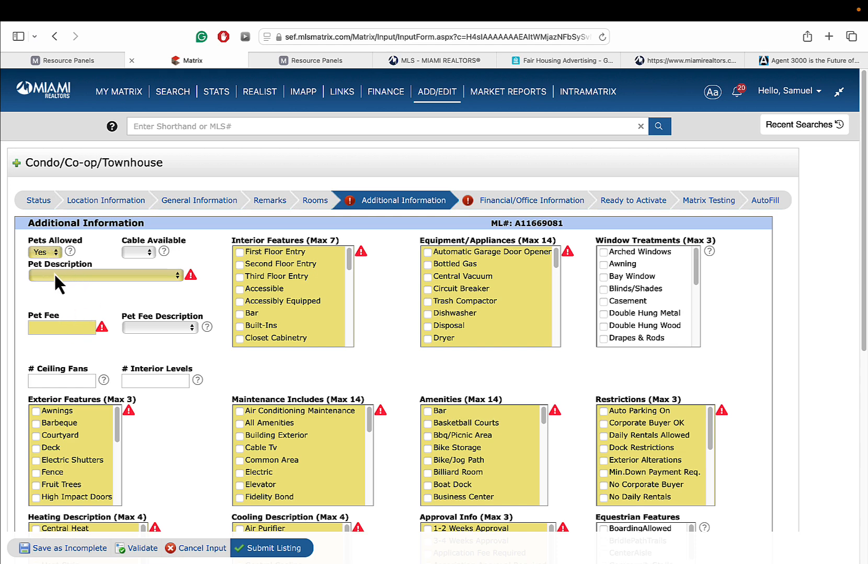
{"action": "left_click", "coordinate": [69, 274]}
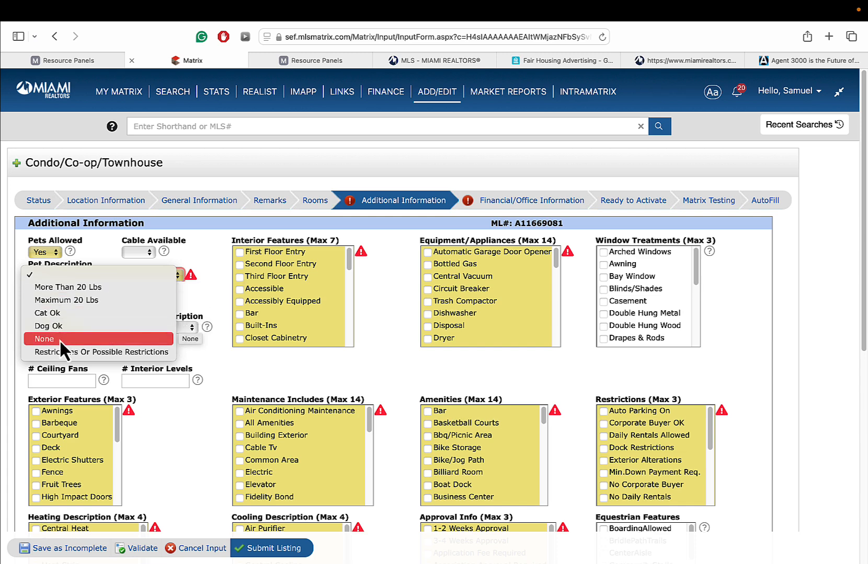
- Set Pet Description to None and enter a pet fee of 0
{"action": "left_click", "coordinate": [203, 245]}
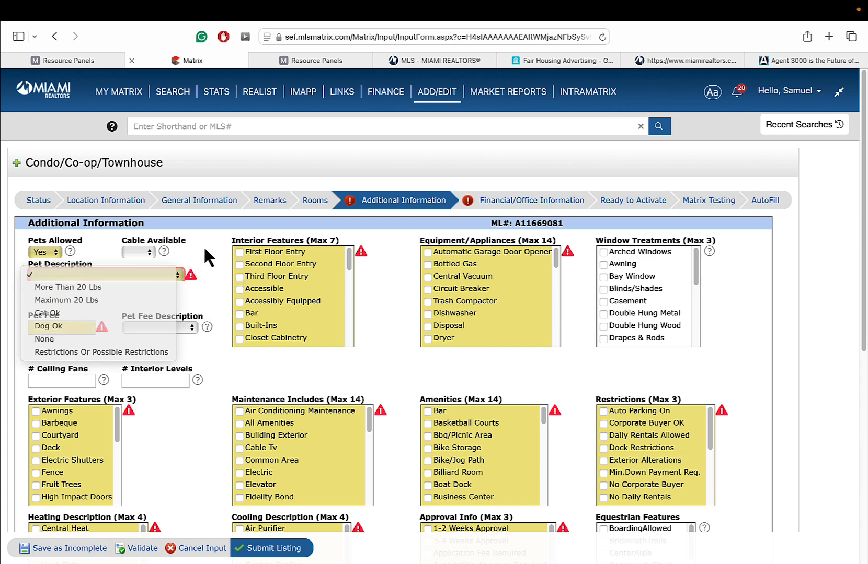
{"action": "left_click", "coordinate": [116, 274]}
{"action": "left_click", "coordinate": [56, 338]}
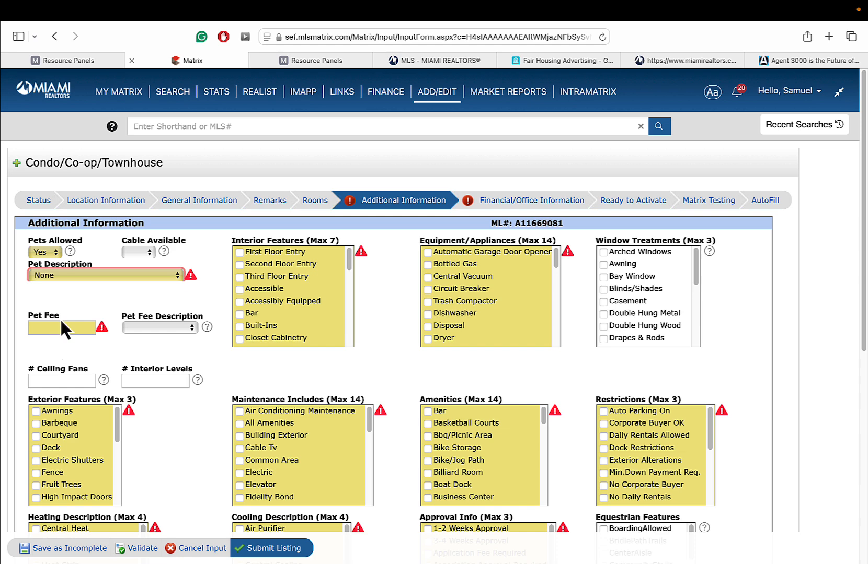
{"action": "left_click", "coordinate": [60, 329]}
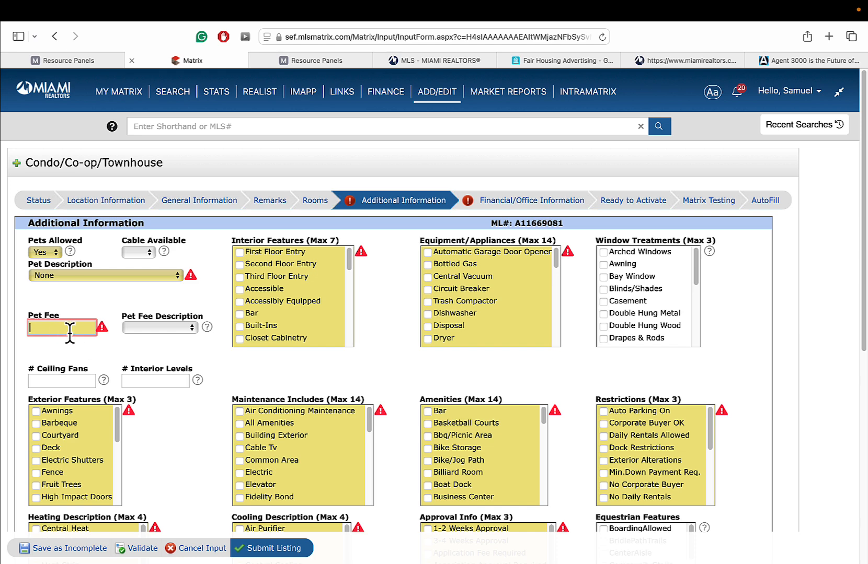
{"action": "type", "text": "0"}
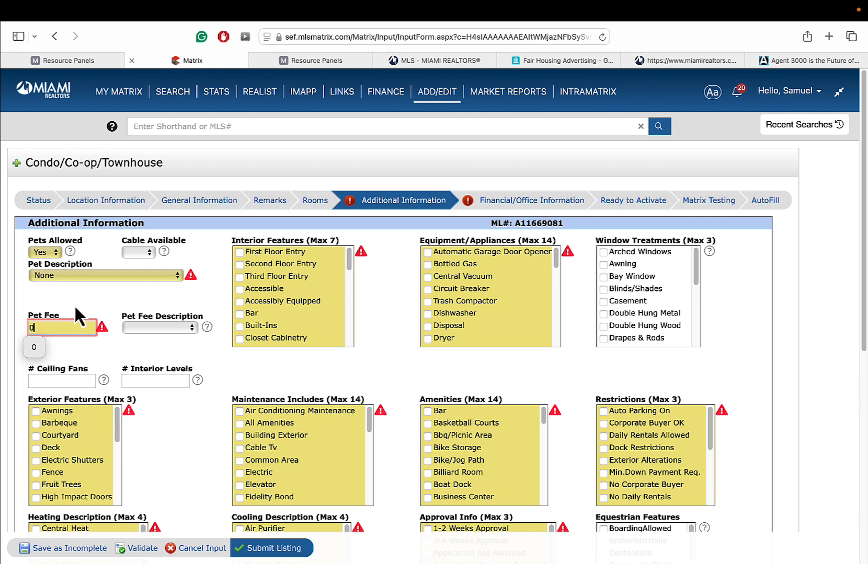
{"action": "left_click", "coordinate": [107, 286]}
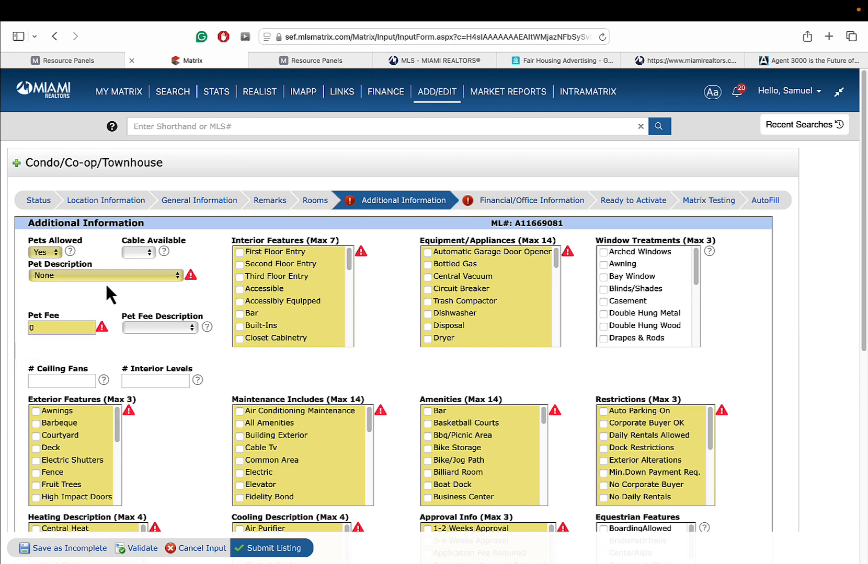
- Set Cable Available to Yes
{"action": "left_click", "coordinate": [143, 249]}
{"action": "left_click", "coordinate": [134, 266]}
{"action": "left_click", "coordinate": [151, 249]}
{"action": "left_click", "coordinate": [138, 266]}
{"action": "left_click", "coordinate": [145, 254]}
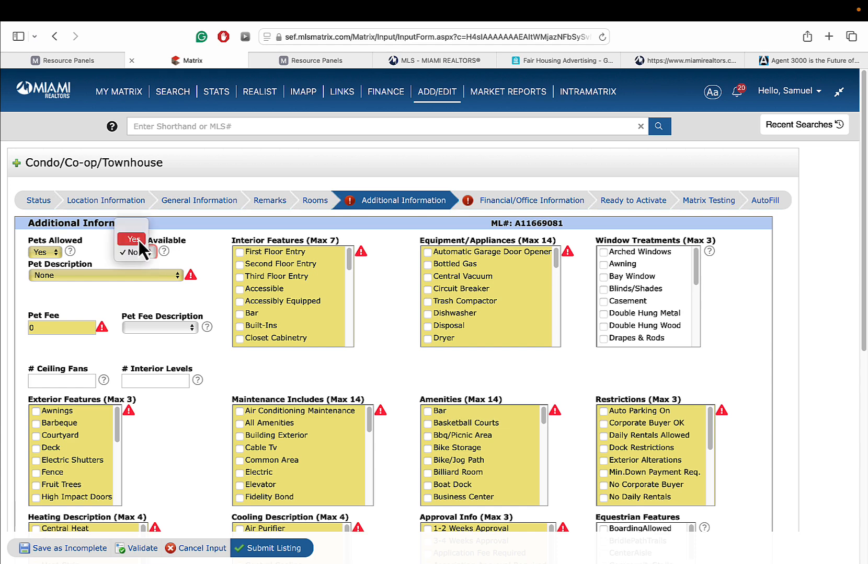
{"action": "left_click", "coordinate": [139, 240]}
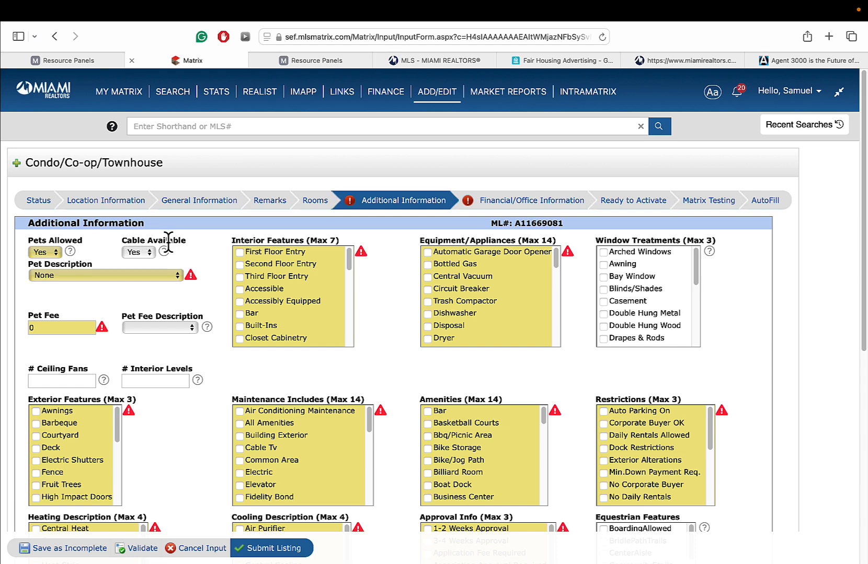
{"action": "left_click", "coordinate": [135, 253]}
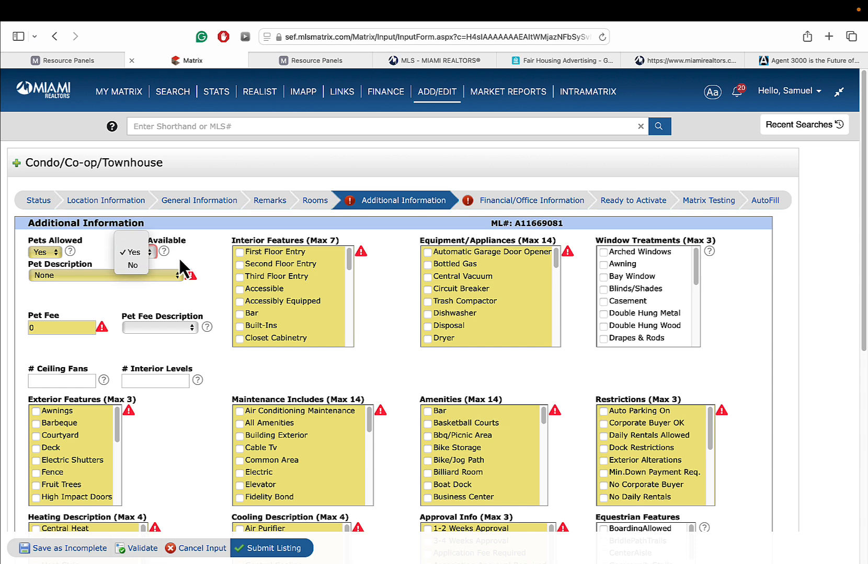
{"action": "left_click", "coordinate": [136, 252]}
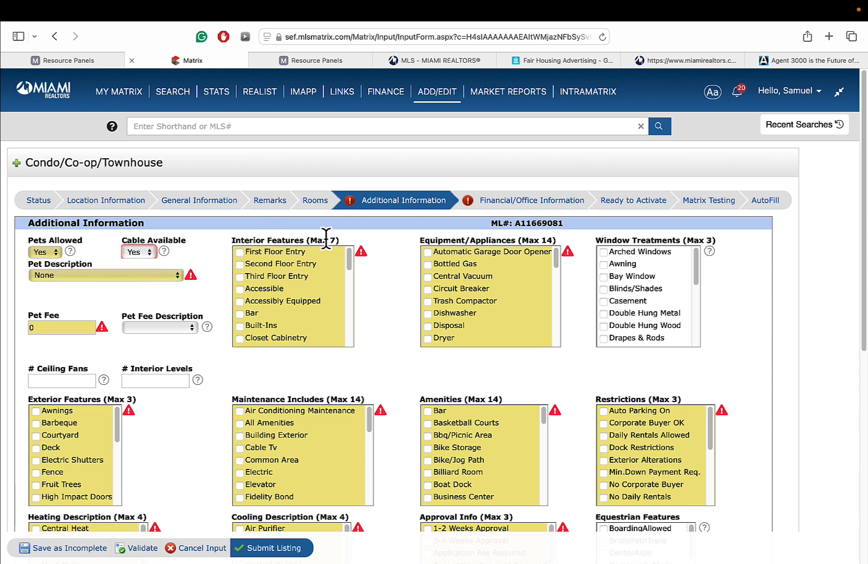
- Tick First Floor Entry, Cooking Island, Fireplace and Vaulted Ceilings under Interior Features
{"action": "left_click", "coordinate": [240, 251]}
{"action": "left_click_drag", "start_coordinate": [350, 257], "coordinate": [351, 277]}
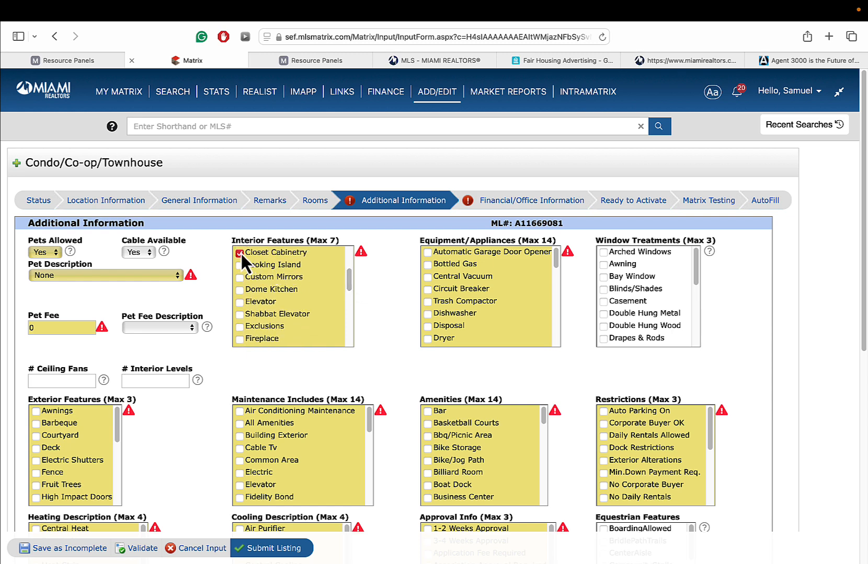
{"action": "left_click", "coordinate": [240, 268]}
{"action": "scroll", "coordinate": [316, 303], "scroll_direction": "down", "scroll_amount": 3}
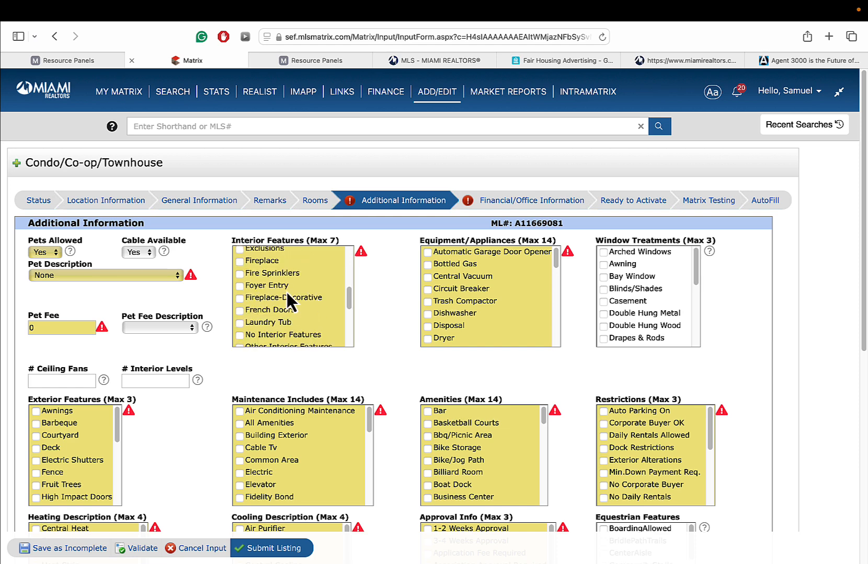
{"action": "left_click", "coordinate": [258, 262]}
{"action": "scroll", "coordinate": [262, 258], "scroll_direction": "down", "scroll_amount": 2}
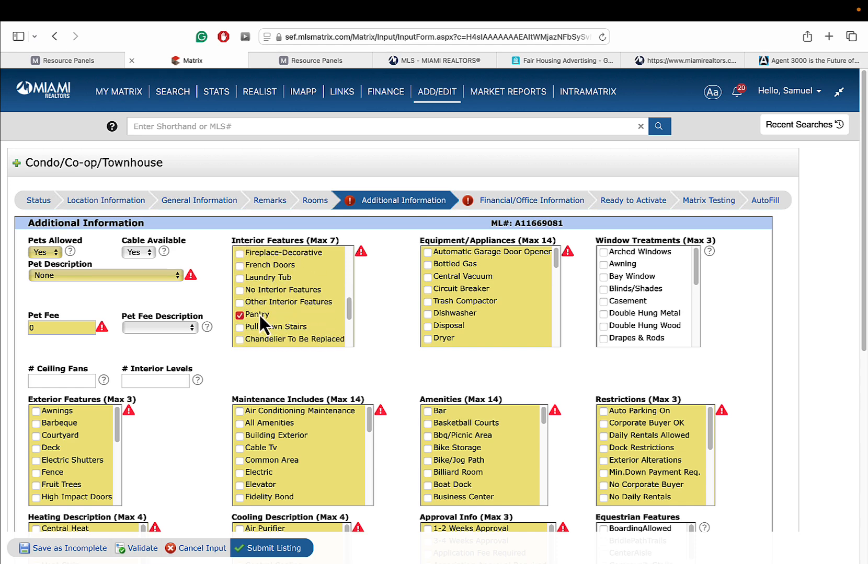
{"action": "scroll", "coordinate": [283, 298], "scroll_direction": "down", "scroll_amount": 1}
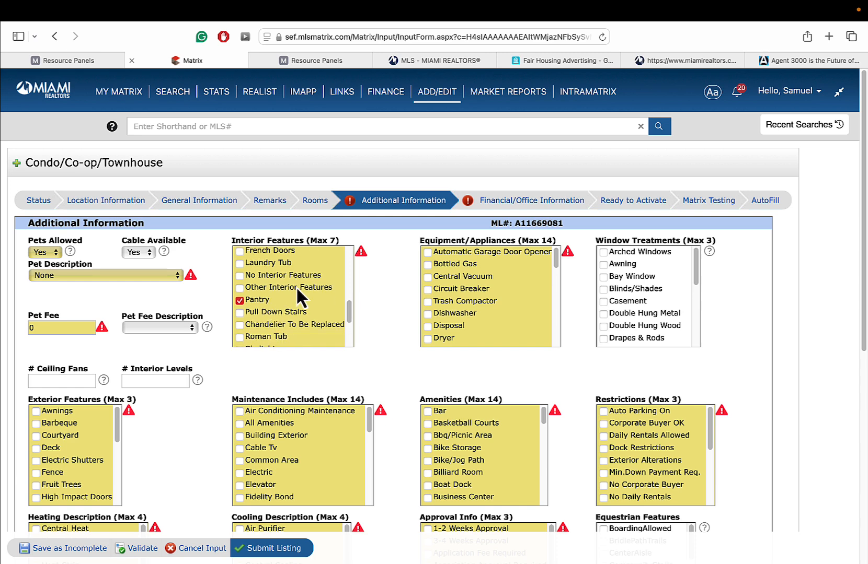
{"action": "scroll", "coordinate": [298, 313], "scroll_direction": "down", "scroll_amount": 3}
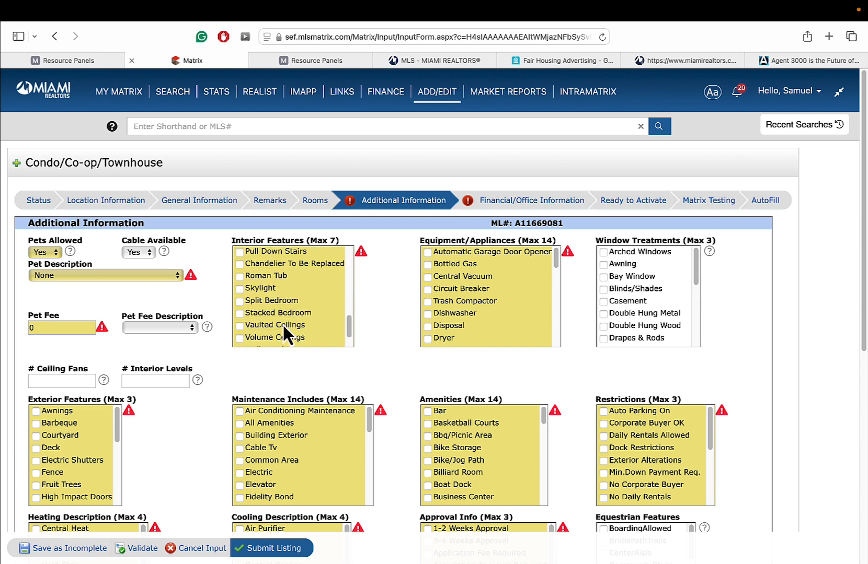
{"action": "left_click", "coordinate": [282, 325]}
- Tick Circuit Breaker, Disposal, Dryer and Fire Alarm under Equipment/Appliances
{"action": "left_click", "coordinate": [428, 288]}
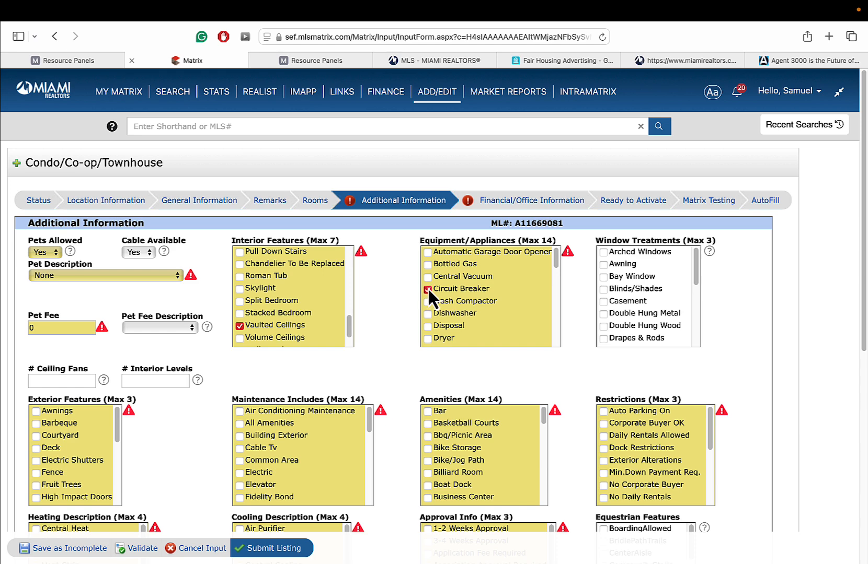
{"action": "left_click", "coordinate": [462, 321]}
{"action": "left_click", "coordinate": [427, 322]}
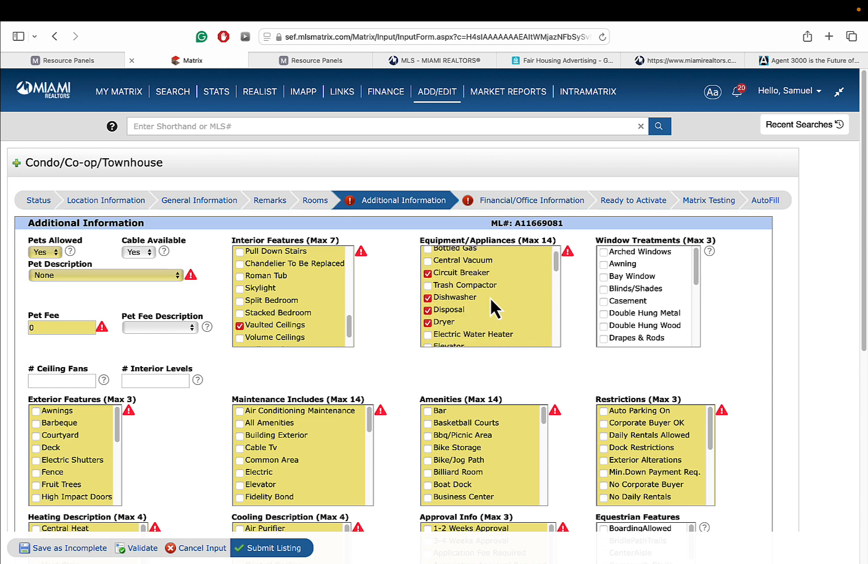
{"action": "scroll", "coordinate": [490, 296], "scroll_direction": "down", "scroll_amount": 3}
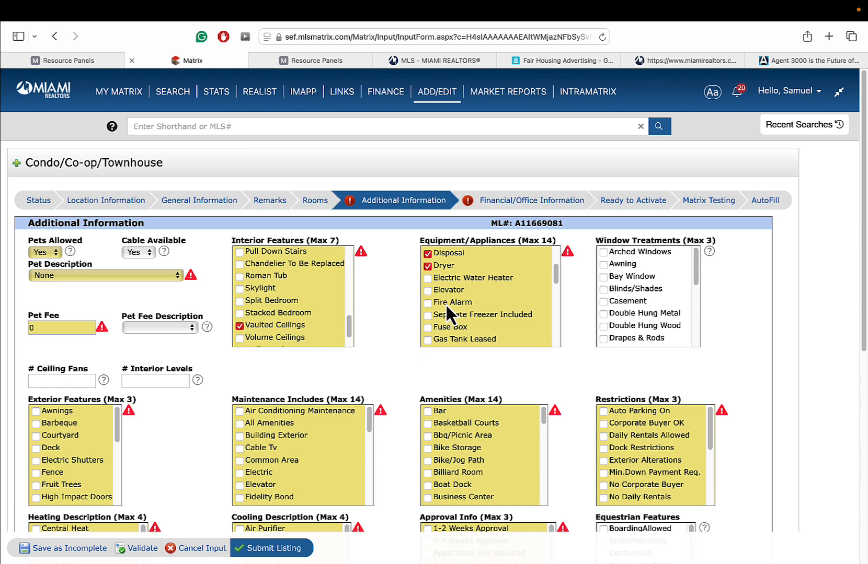
{"action": "left_click", "coordinate": [442, 304]}
{"action": "scroll", "coordinate": [482, 299], "scroll_direction": "down", "scroll_amount": 3}
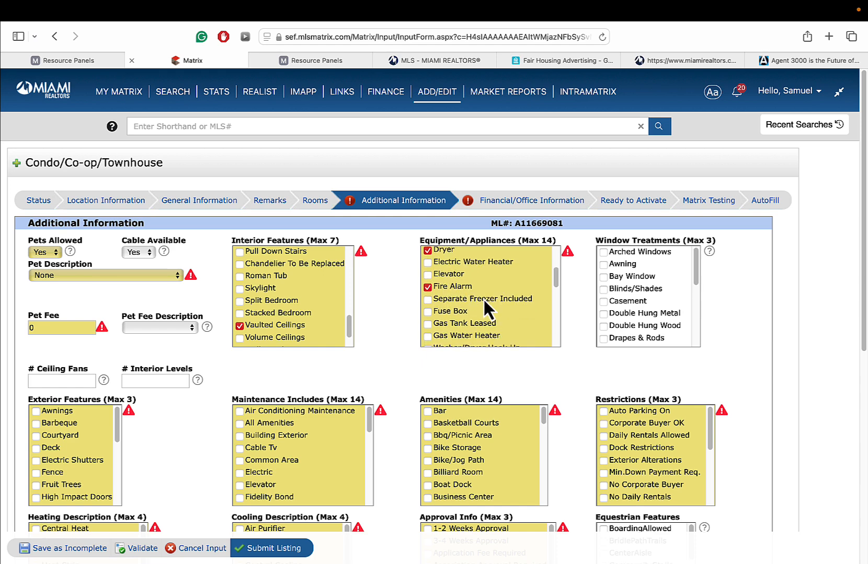
{"action": "scroll", "coordinate": [471, 314], "scroll_direction": "down", "scroll_amount": 1}
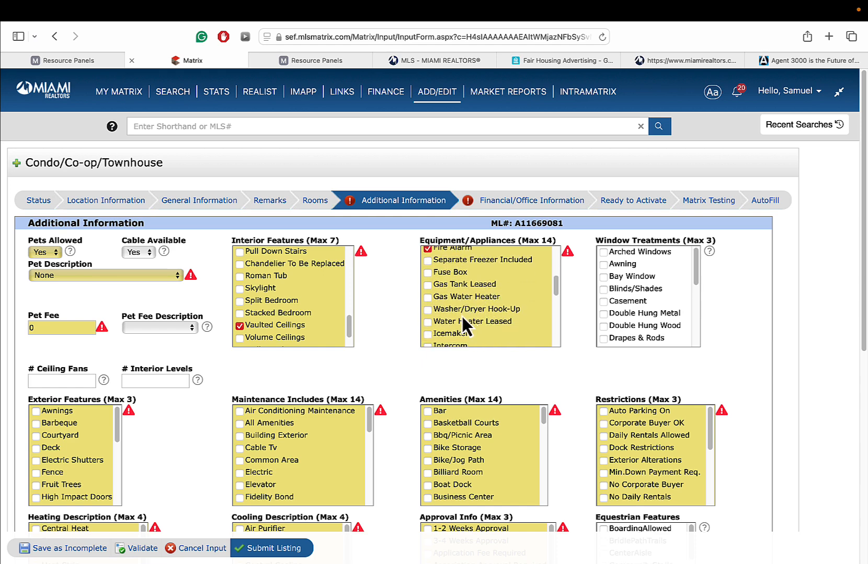
- Also tick Washer/Dryer Hook-Up, Microwave, Electric Range, Refrigerator and Smoke Detector
{"action": "left_click", "coordinate": [471, 309]}
{"action": "scroll", "coordinate": [496, 307], "scroll_direction": "down", "scroll_amount": 3}
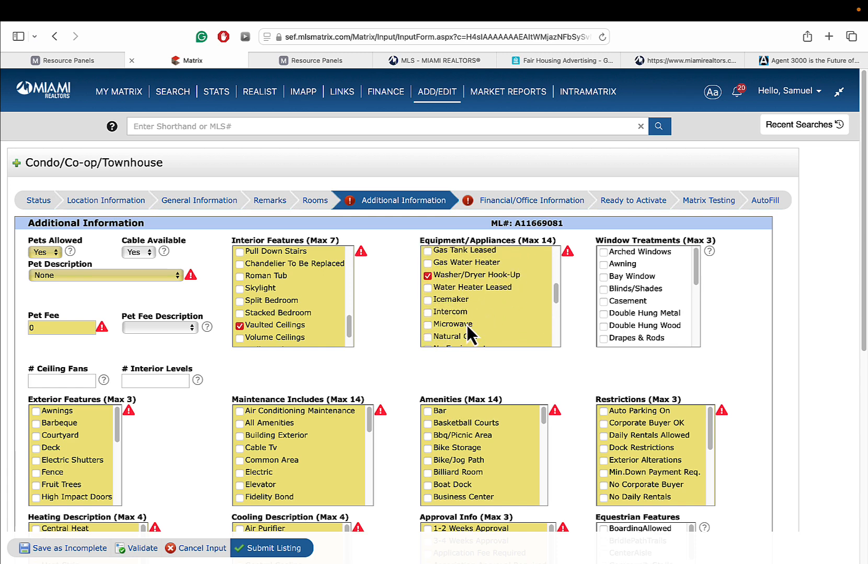
{"action": "left_click", "coordinate": [468, 324]}
{"action": "scroll", "coordinate": [491, 317], "scroll_direction": "down", "scroll_amount": 5}
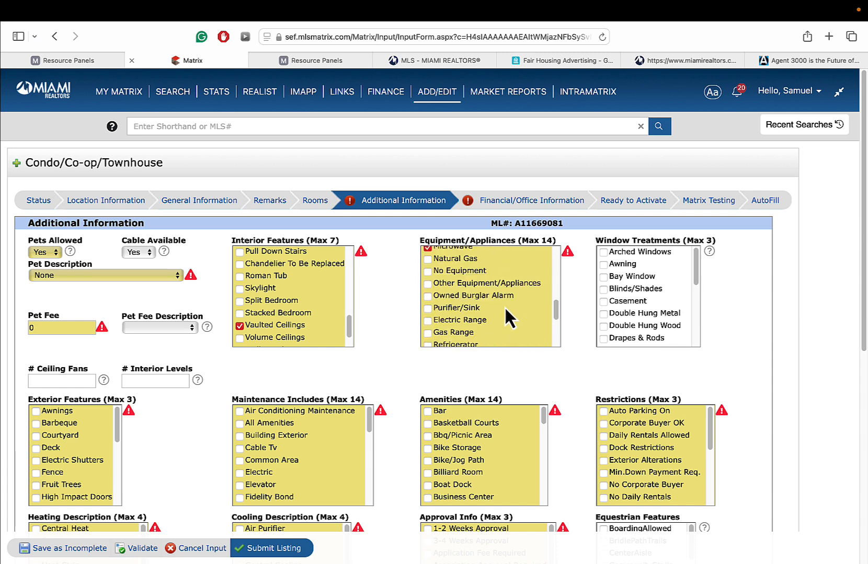
{"action": "left_click", "coordinate": [476, 320]}
{"action": "scroll", "coordinate": [501, 311], "scroll_direction": "down", "scroll_amount": 2}
{"action": "left_click", "coordinate": [473, 316]}
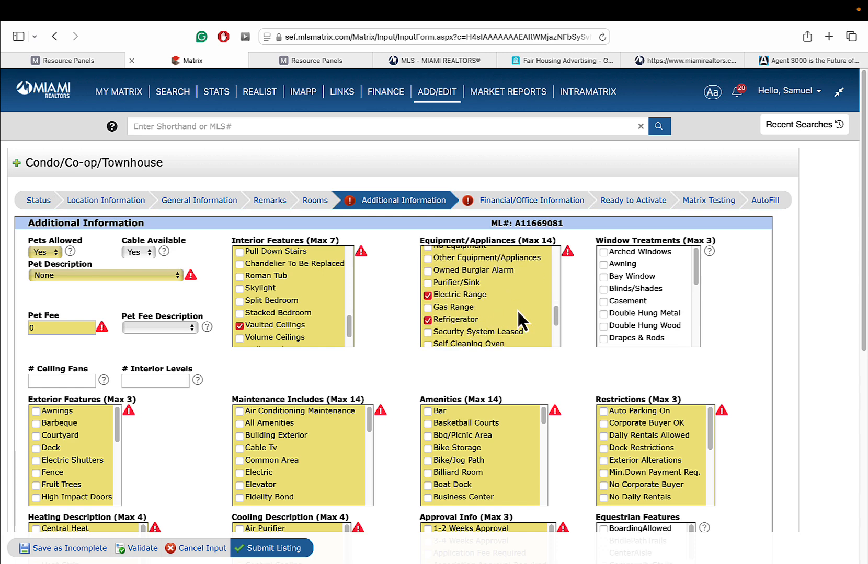
{"action": "scroll", "coordinate": [517, 309], "scroll_direction": "down", "scroll_amount": 4}
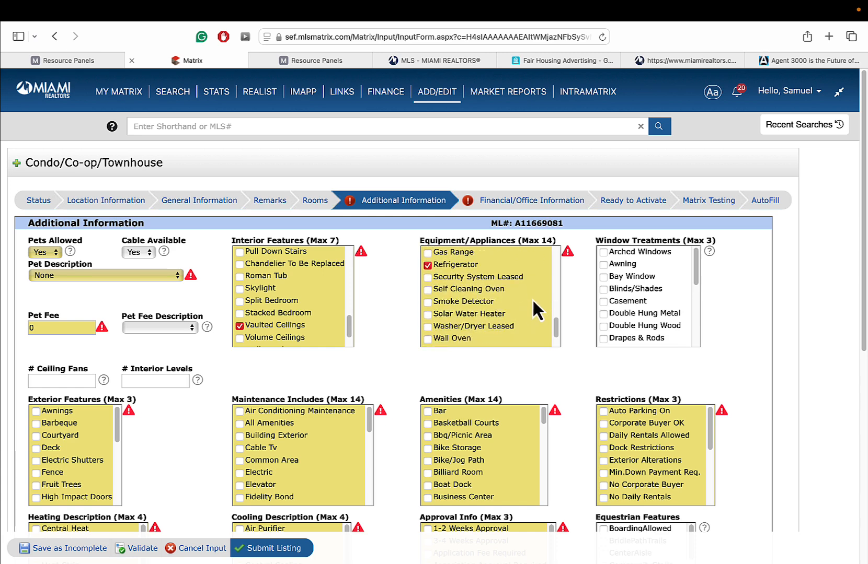
{"action": "left_click", "coordinate": [482, 304]}
{"action": "scroll", "coordinate": [537, 298], "scroll_direction": "down", "scroll_amount": 4}
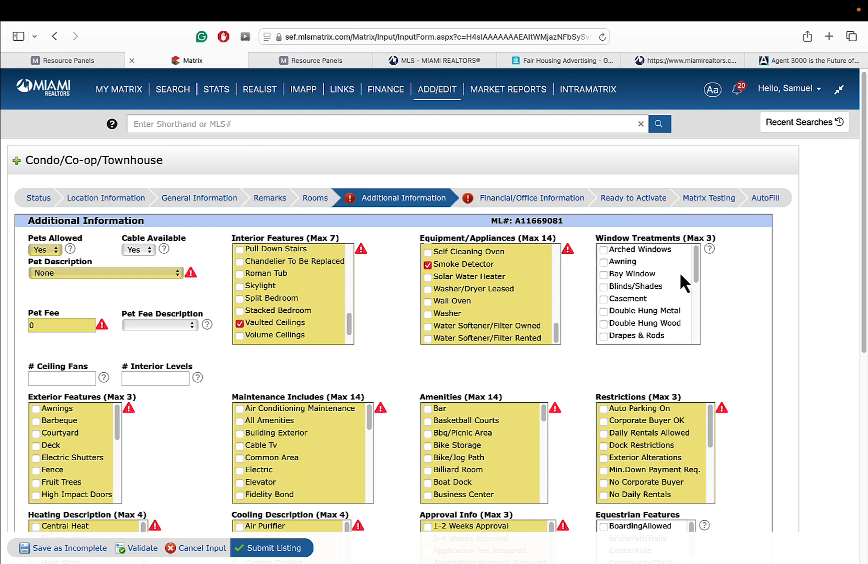
- Tick High Impact Windows under Window Treatments
{"action": "left_click_drag", "start_coordinate": [695, 274], "coordinate": [681, 295]}
{"action": "left_click", "coordinate": [603, 296]}
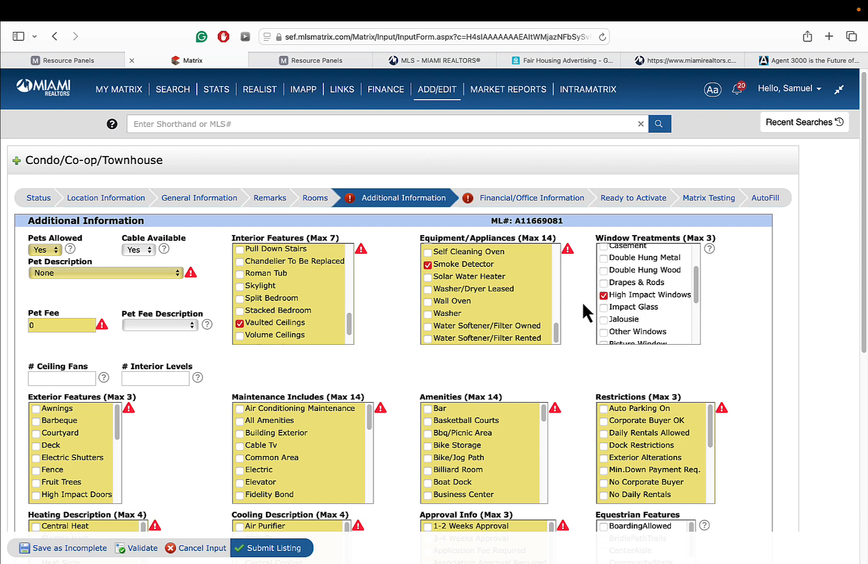
{"action": "scroll", "coordinate": [564, 301], "scroll_direction": "down", "scroll_amount": 2}
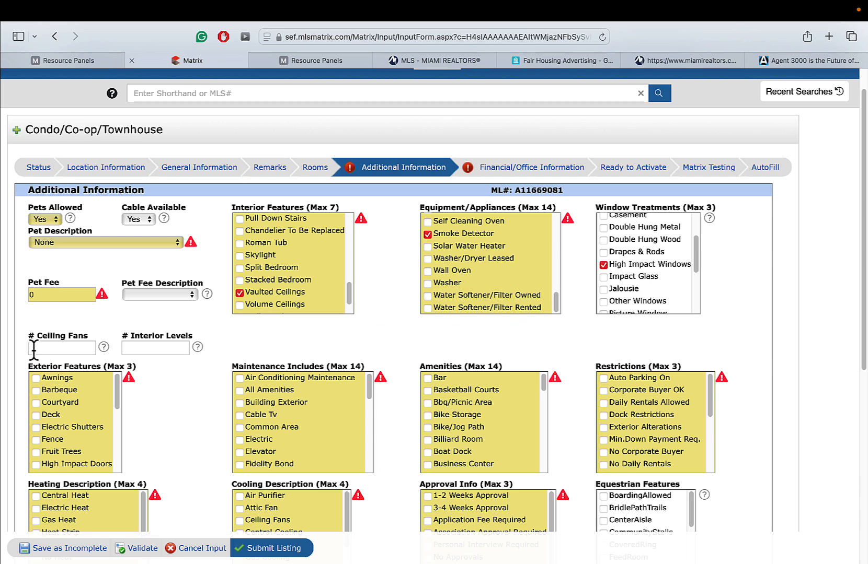
- Enter 6 for # Ceiling Fans and 2 for # Interior Levels
{"action": "left_click", "coordinate": [42, 378]}
{"action": "type", "text": "6"}
{"action": "left_click", "coordinate": [177, 349]}
{"action": "type", "text": "2"}
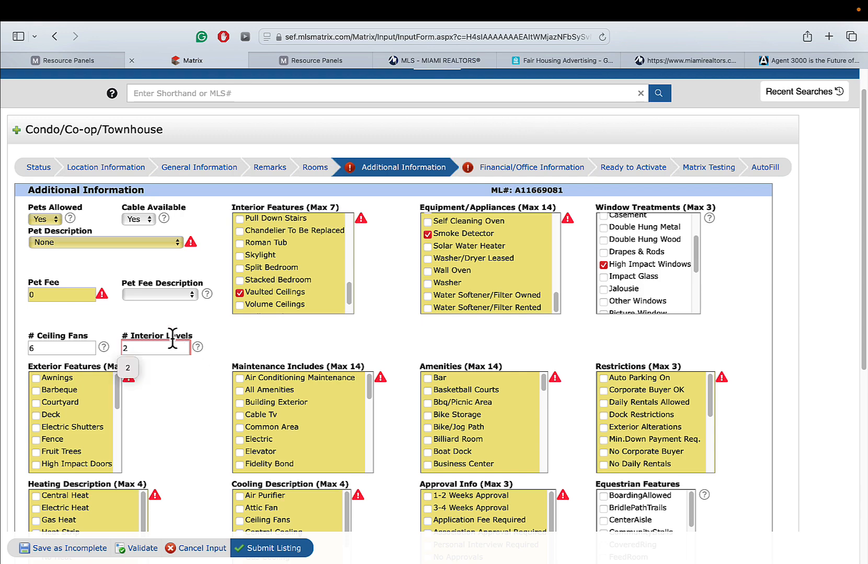
{"action": "left_click", "coordinate": [177, 403]}
{"action": "scroll", "coordinate": [177, 404], "scroll_direction": "down", "scroll_amount": 1}
{"action": "scroll", "coordinate": [178, 403], "scroll_direction": "down", "scroll_amount": 3}
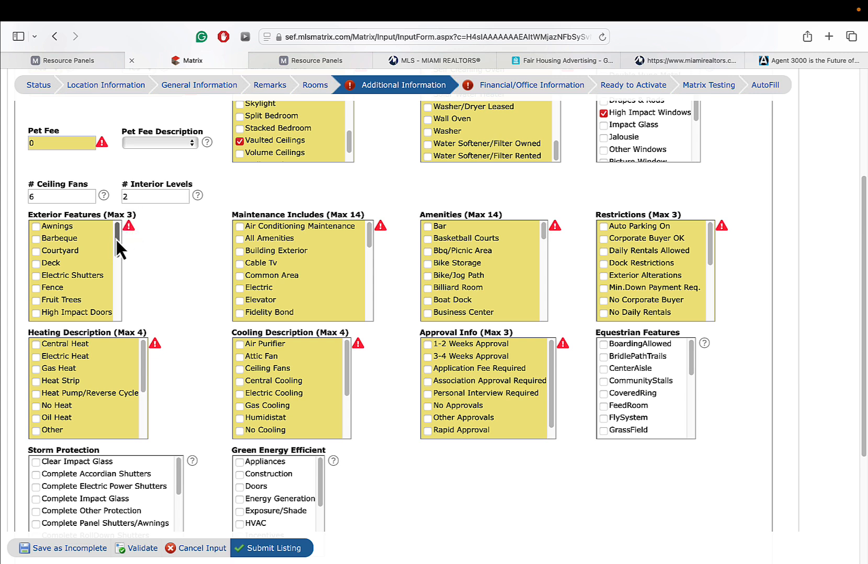
- Tick Fruit Trees and Hurricane Shutters under Exterior Features
{"action": "left_click_drag", "start_coordinate": [117, 238], "coordinate": [109, 255]}
{"action": "left_click", "coordinate": [69, 271]}
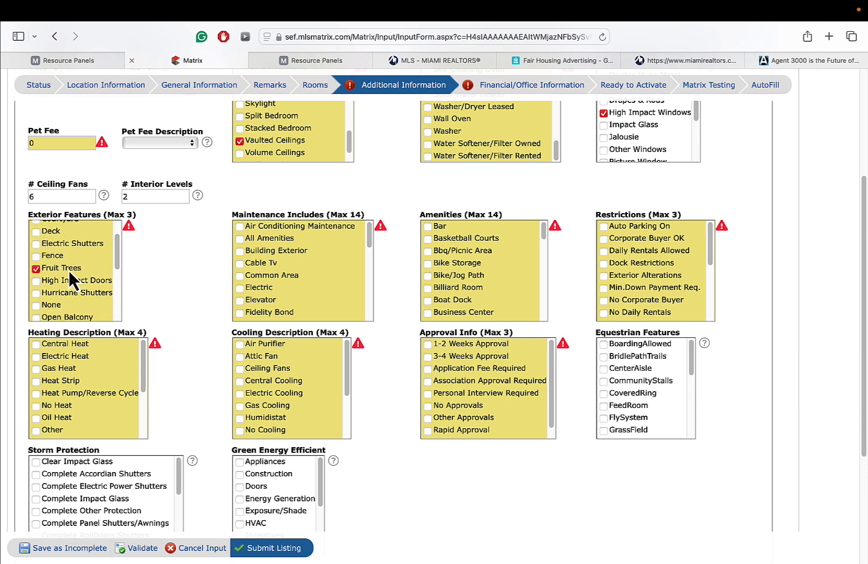
{"action": "left_click", "coordinate": [90, 293]}
{"action": "left_click_drag", "start_coordinate": [117, 246], "coordinate": [121, 285]}
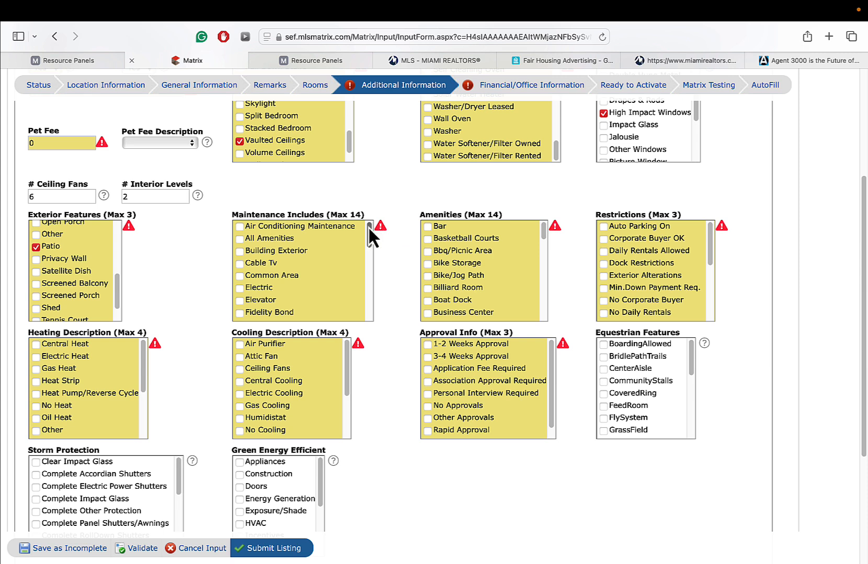
- Include Landscaping/Lawn Maintenance and Trash Removal in maintenance, and add the Exercise Room amenity
{"action": "left_click_drag", "start_coordinate": [368, 227], "coordinate": [370, 256]}
{"action": "left_click", "coordinate": [295, 268]}
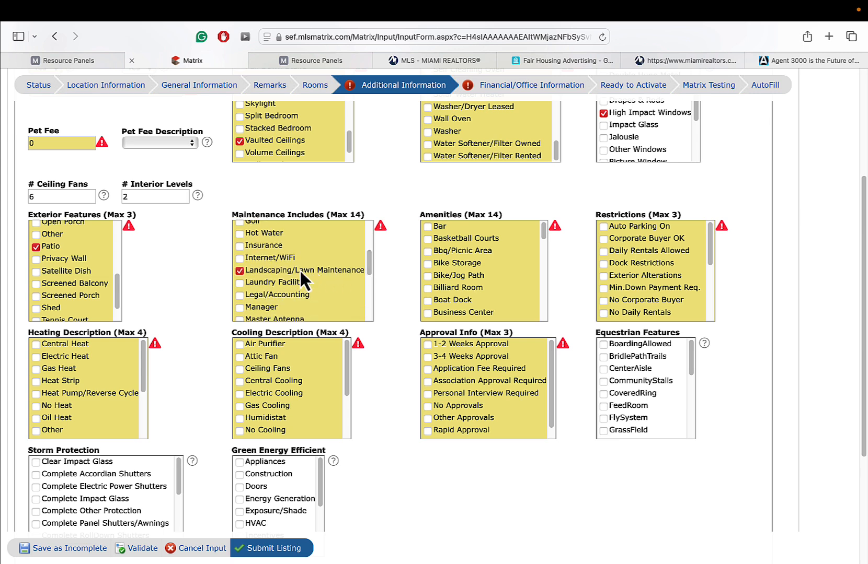
{"action": "left_click_drag", "start_coordinate": [368, 265], "coordinate": [369, 309]}
{"action": "left_click", "coordinate": [272, 304]}
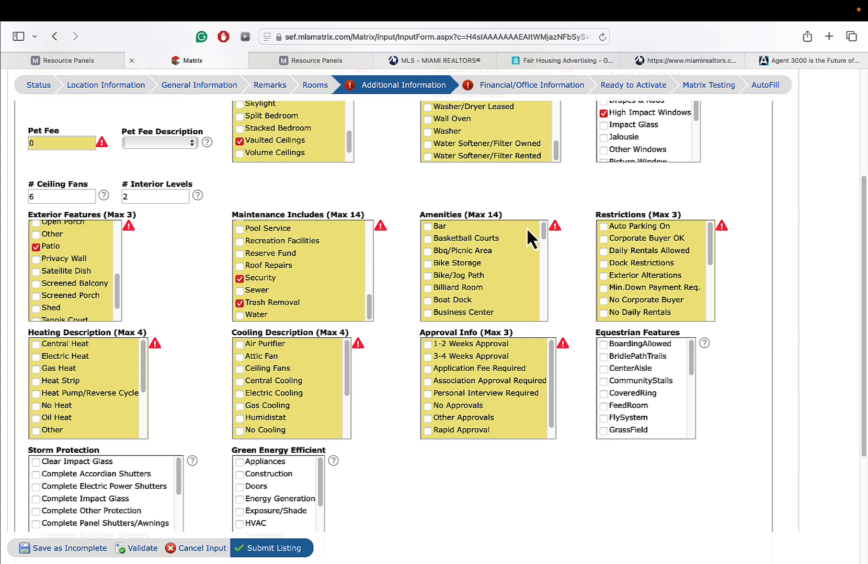
{"action": "left_click_drag", "start_coordinate": [543, 229], "coordinate": [544, 301]}
{"action": "left_click", "coordinate": [467, 238]}
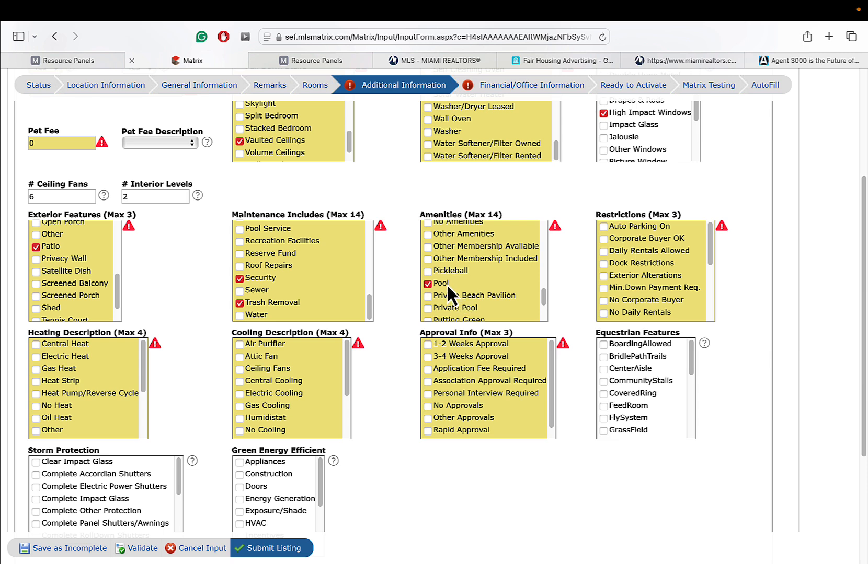
- Mark the condo as No Restrictions and tick Electric Cooling in the cooling description
{"action": "left_click_drag", "start_coordinate": [544, 290], "coordinate": [543, 311]}
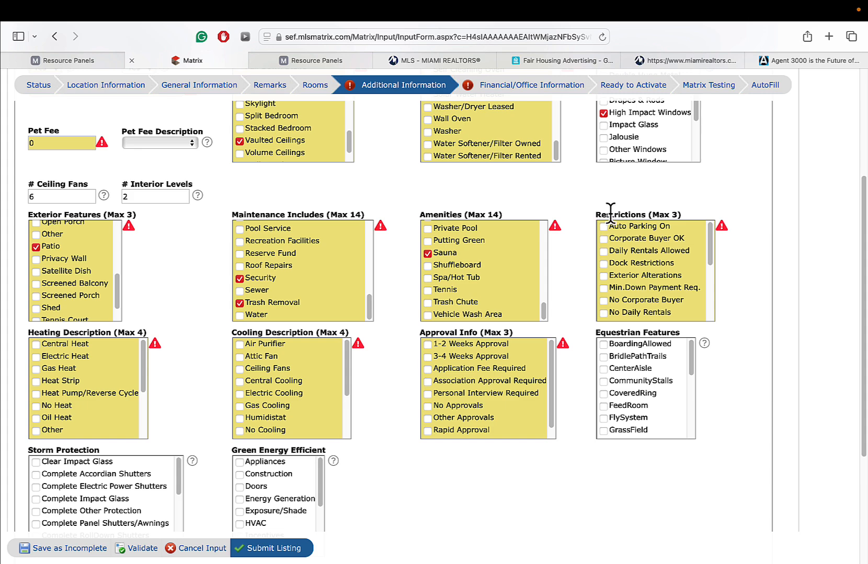
{"action": "scroll", "coordinate": [761, 251], "scroll_direction": "up", "scroll_amount": 2}
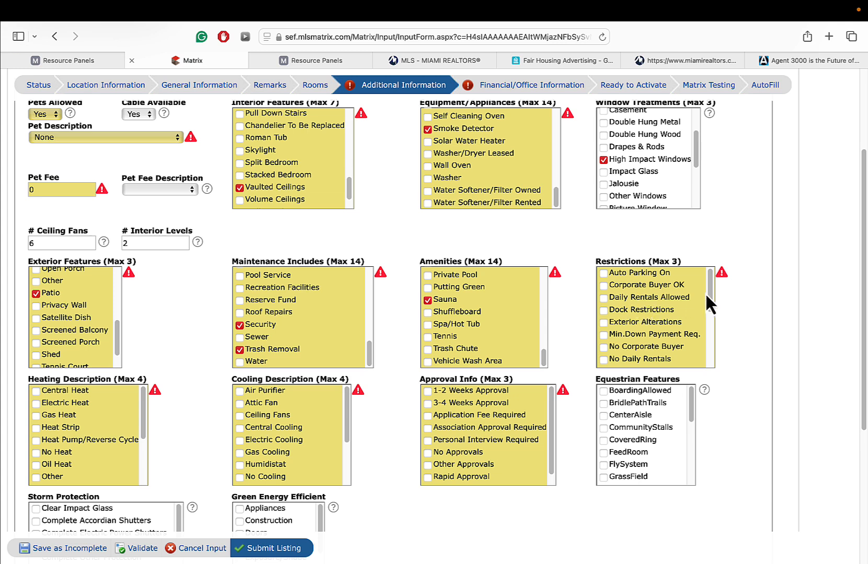
{"action": "left_click_drag", "start_coordinate": [708, 293], "coordinate": [712, 356]}
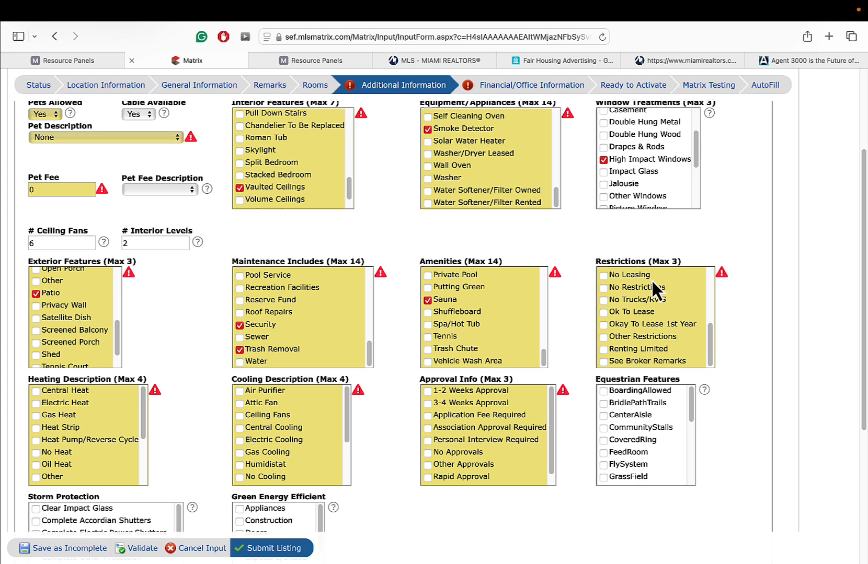
{"action": "left_click", "coordinate": [632, 288]}
{"action": "scroll", "coordinate": [821, 254], "scroll_direction": "down", "scroll_amount": 3}
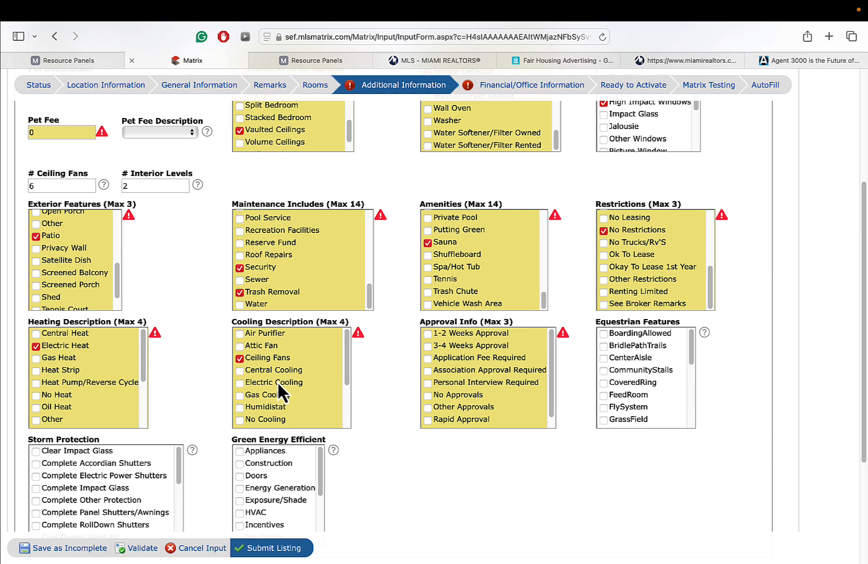
{"action": "left_click", "coordinate": [277, 382]}
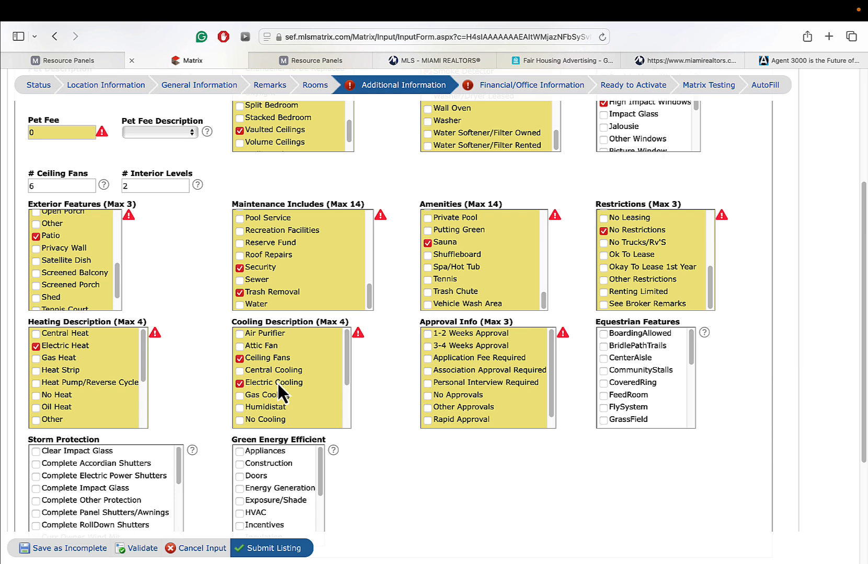
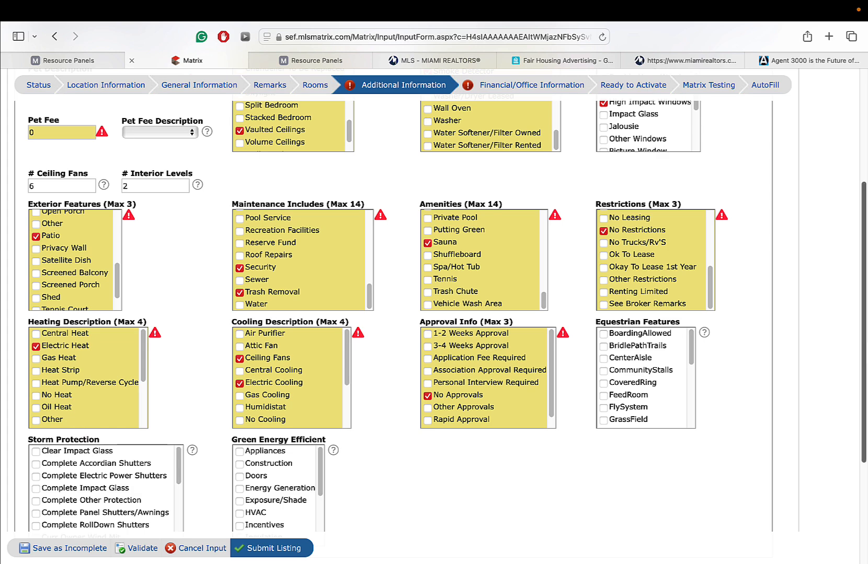
- Tick Complete Accordian Shutters under Storm Protection and validate the Additional Information section
{"action": "scroll", "coordinate": [80, 440], "scroll_direction": "down", "scroll_amount": 3}
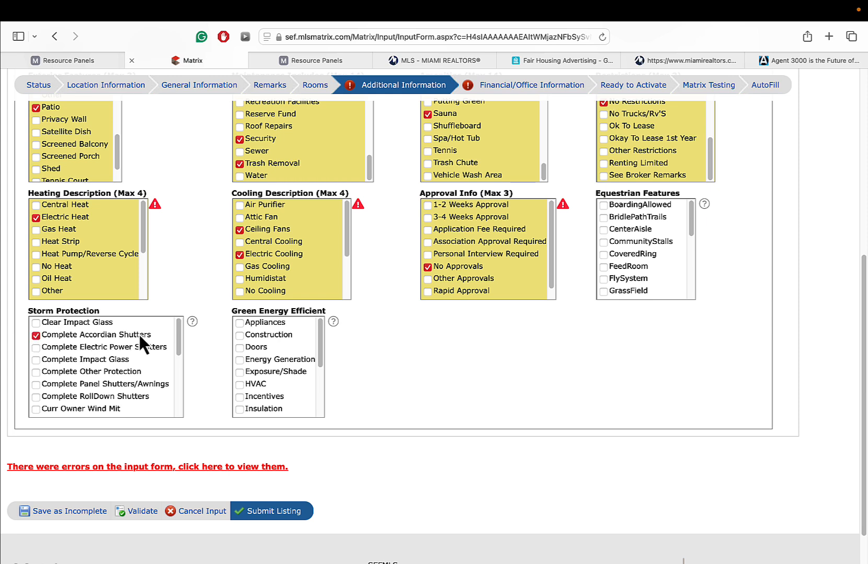
{"action": "left_click", "coordinate": [36, 360]}
{"action": "left_click", "coordinate": [136, 511]}
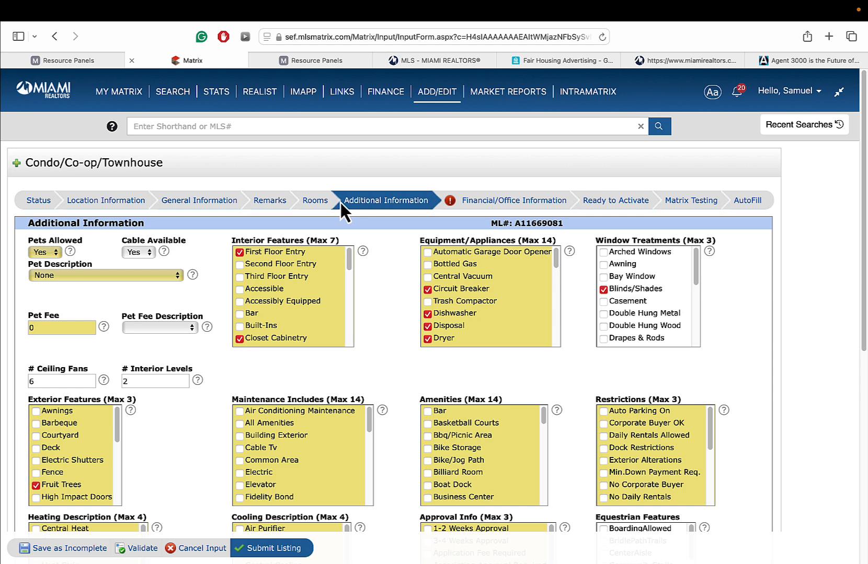
- Check that All Cash, Conventional and FHA are ticked under Terms Considered in Financial/Office Information
{"action": "left_click", "coordinate": [486, 205]}
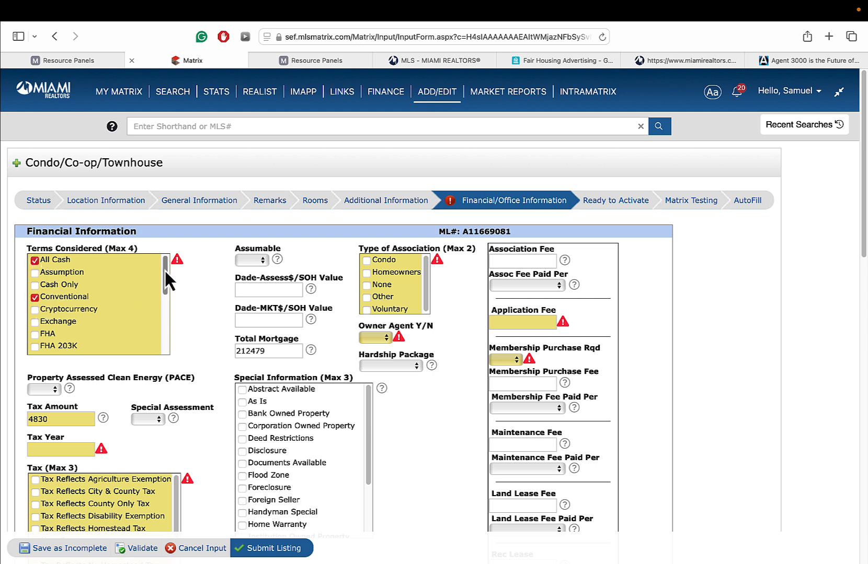
{"action": "left_click_drag", "start_coordinate": [164, 269], "coordinate": [140, 294]}
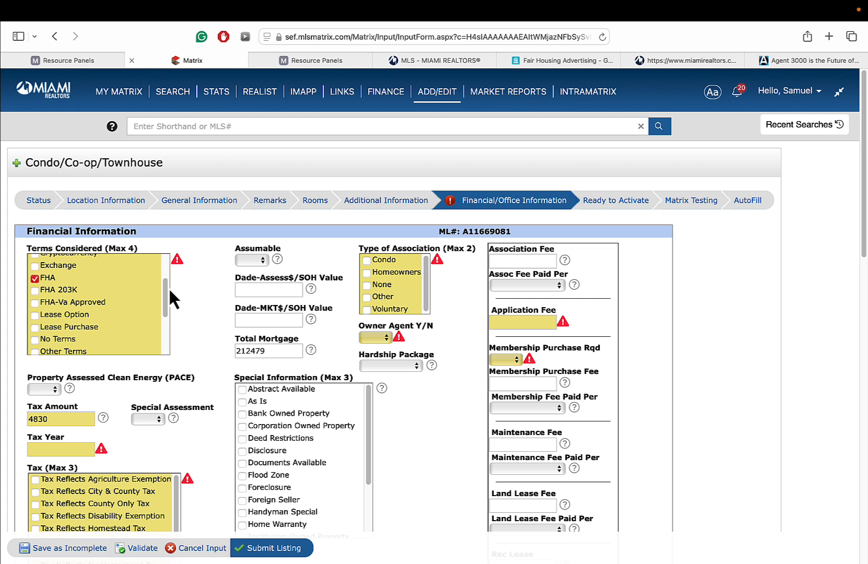
{"action": "left_click_drag", "start_coordinate": [168, 291], "coordinate": [168, 347]}
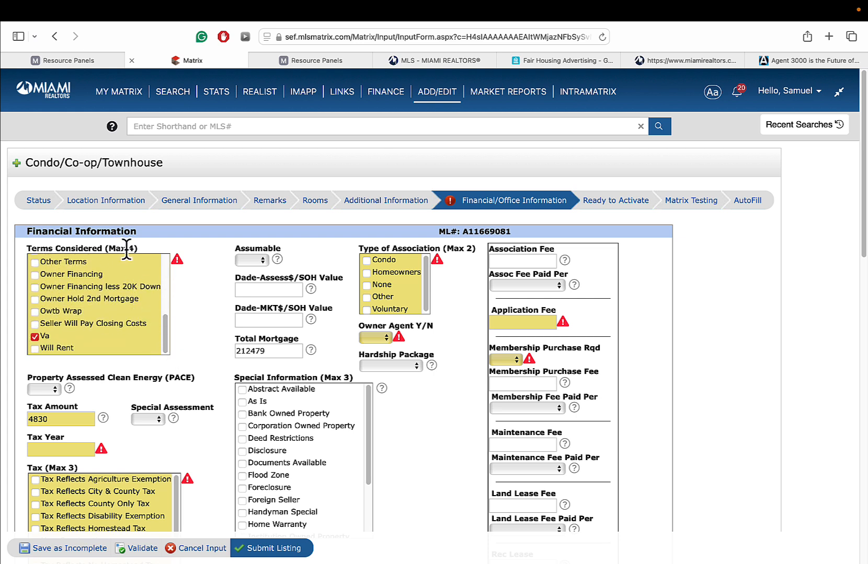
{"action": "left_click_drag", "start_coordinate": [164, 325], "coordinate": [162, 262]}
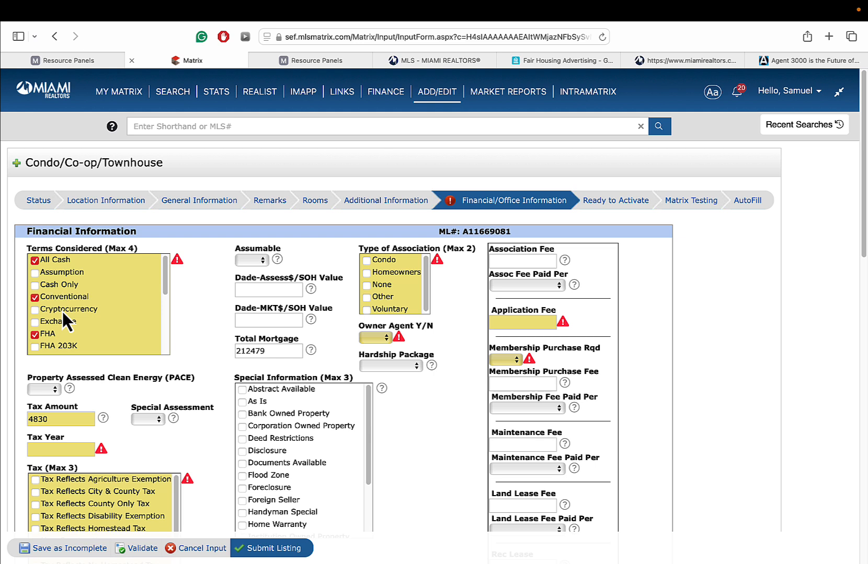
{"action": "left_click", "coordinate": [194, 204]}
{"action": "left_click", "coordinate": [703, 251]}
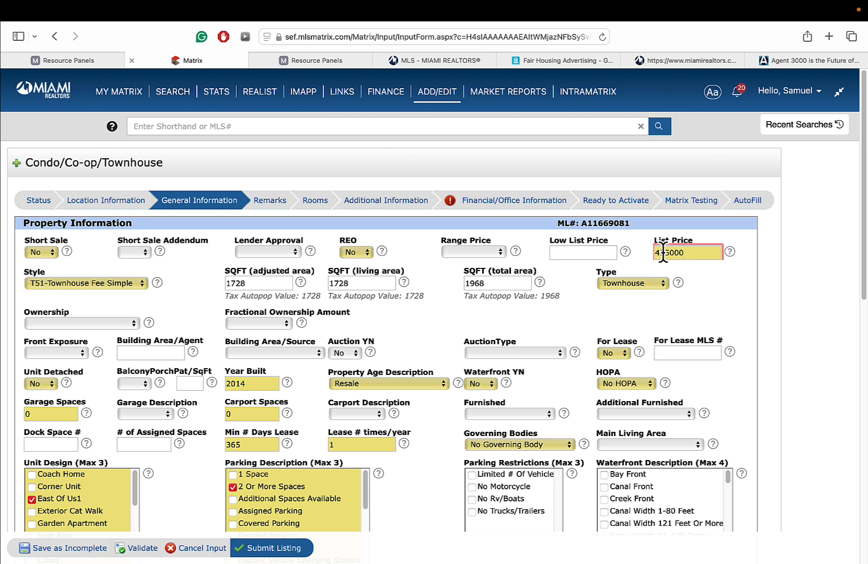
{"action": "left_click", "coordinate": [518, 205]}
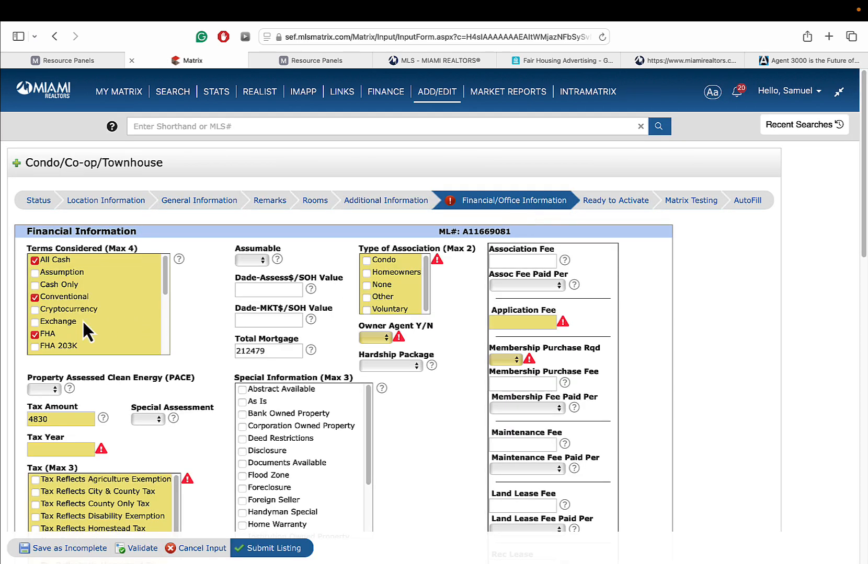
- Scroll the Terms Considered list and leave the Assumable field blank, with Homeowners as association type
{"action": "left_click_drag", "start_coordinate": [166, 284], "coordinate": [169, 302]}
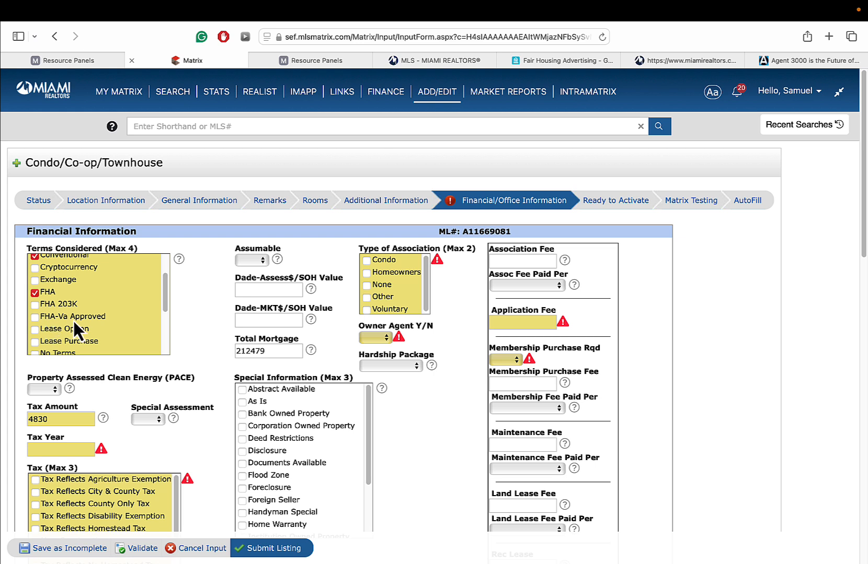
{"action": "left_click_drag", "start_coordinate": [165, 288], "coordinate": [168, 332]}
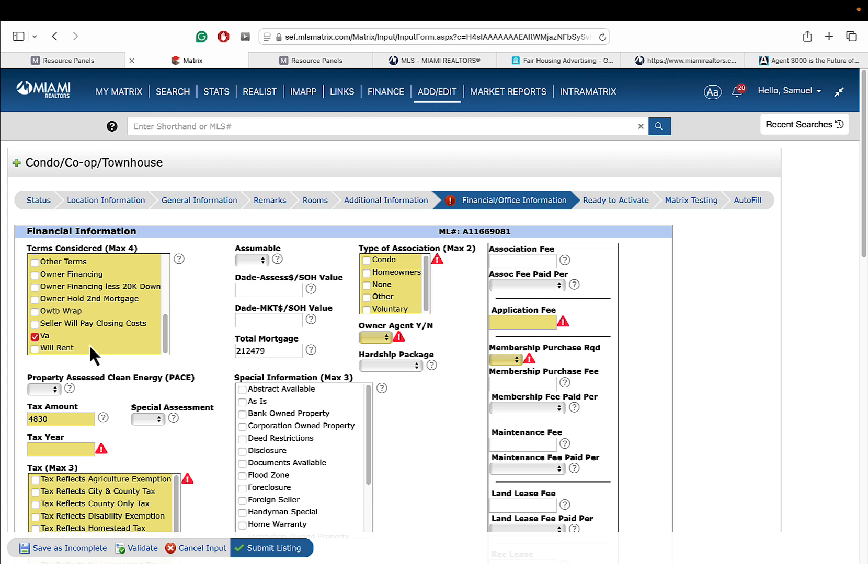
{"action": "left_click", "coordinate": [253, 260]}
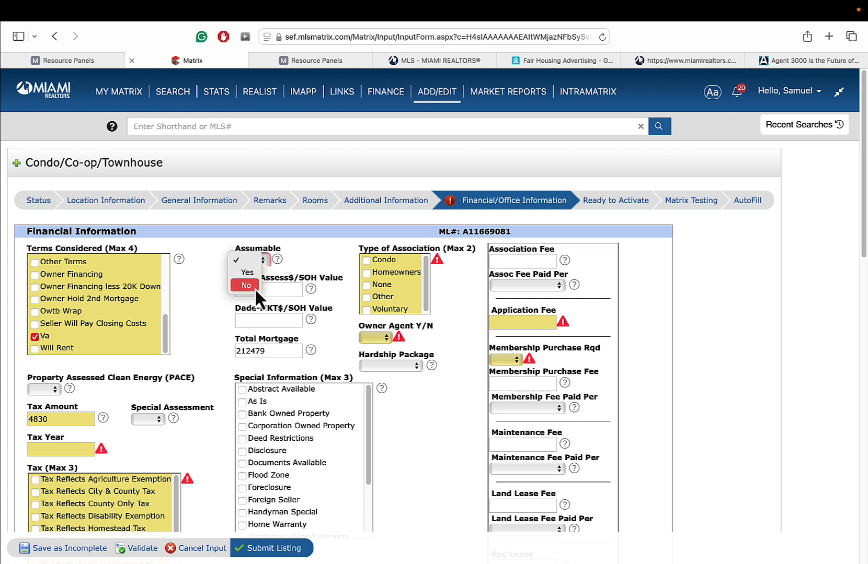
{"action": "left_click", "coordinate": [300, 259]}
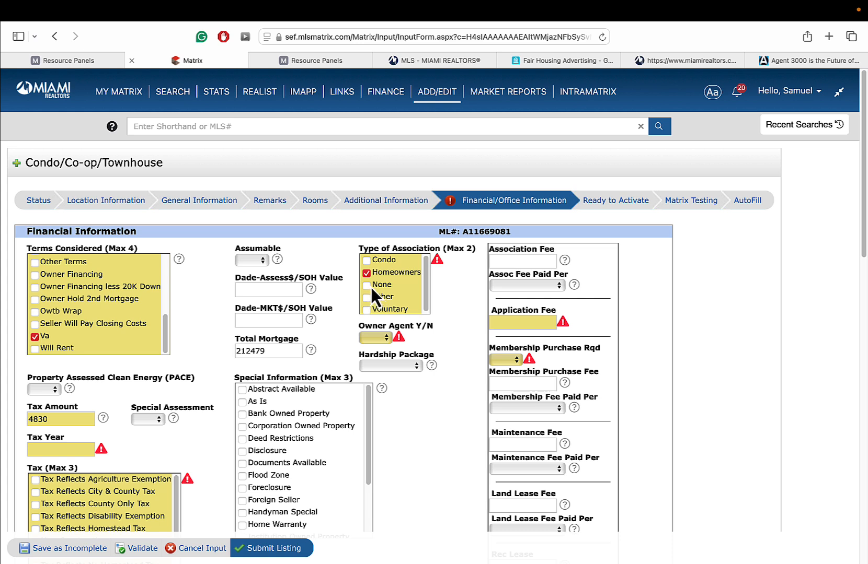
- Enter 70.85 as the Association Fee and validate the financial details
{"action": "left_click", "coordinate": [518, 256]}
{"action": "type", "text": "70"}
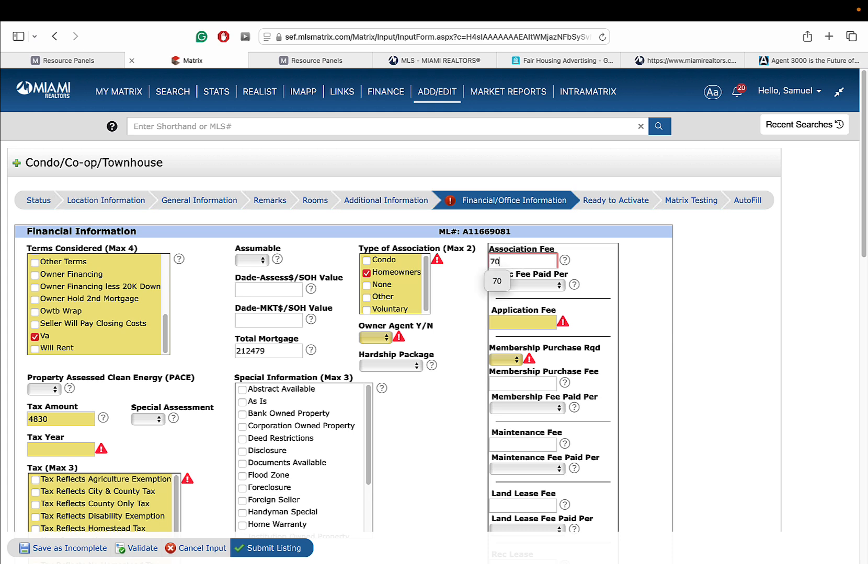
{"action": "type", "text": ".85"}
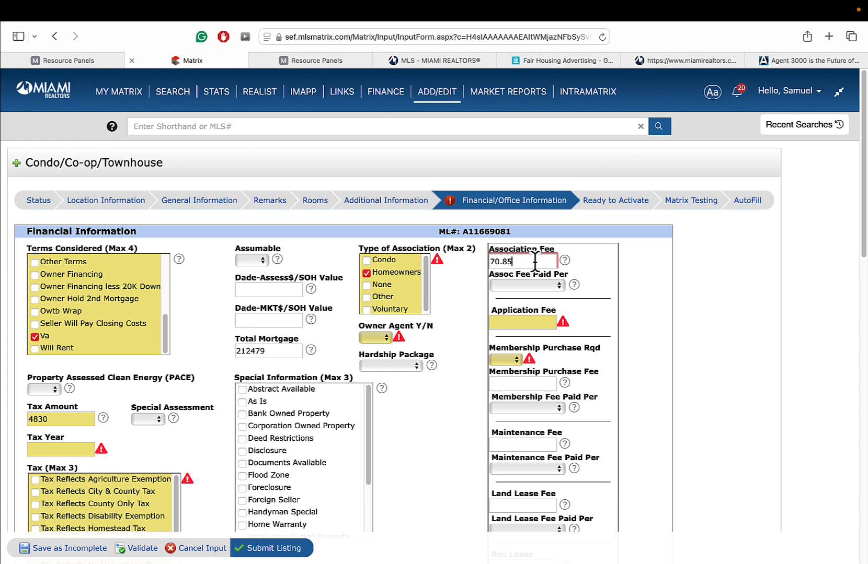
{"action": "left_click", "coordinate": [142, 549]}
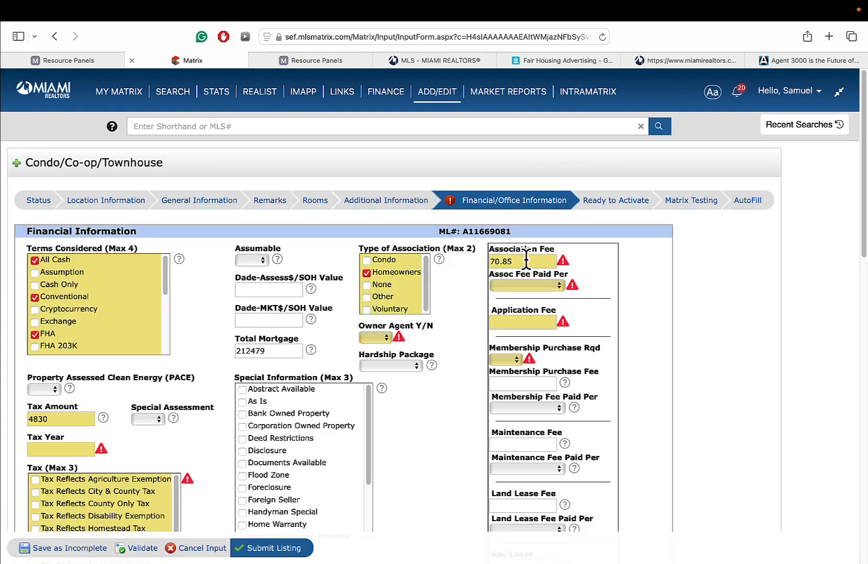
- Check the Association Fee error and replace 70.85 with 71
{"action": "left_click", "coordinate": [563, 261]}
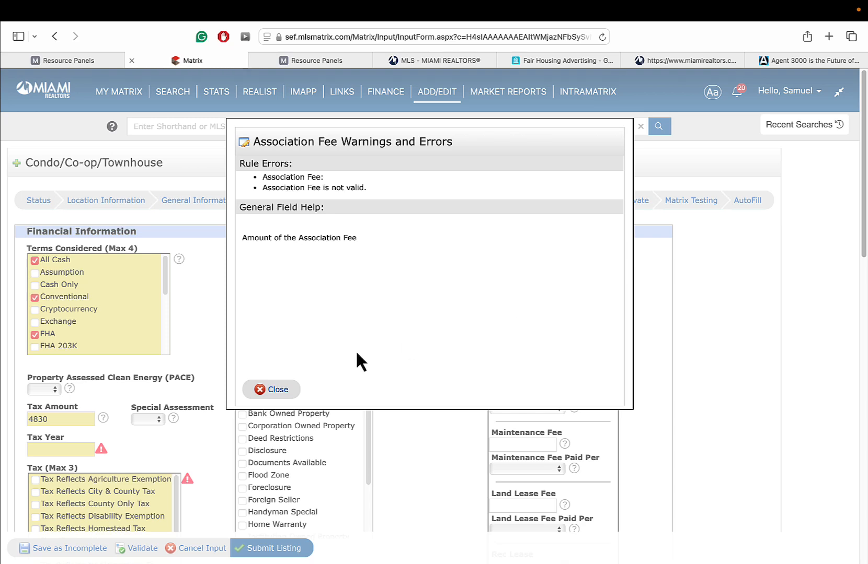
{"action": "left_click", "coordinate": [280, 388]}
{"action": "left_click", "coordinate": [543, 263]}
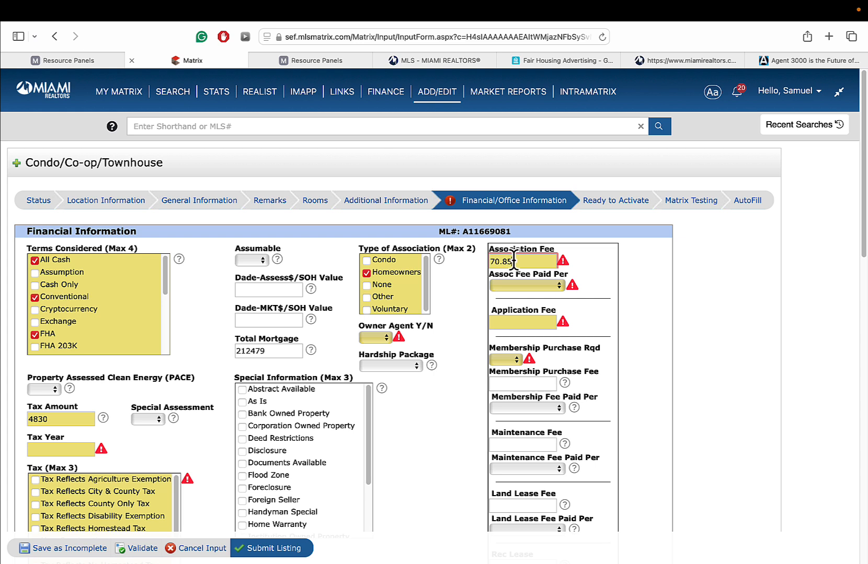
{"action": "left_click_drag", "start_coordinate": [514, 261], "coordinate": [471, 266]}
{"action": "type", "text": "71"}
{"action": "left_click", "coordinate": [548, 285]}
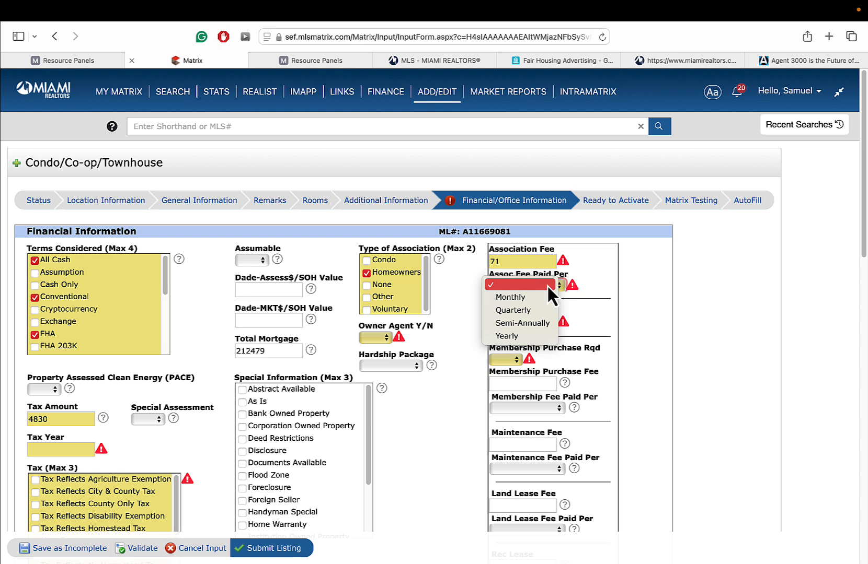
{"action": "left_click", "coordinate": [518, 296]}
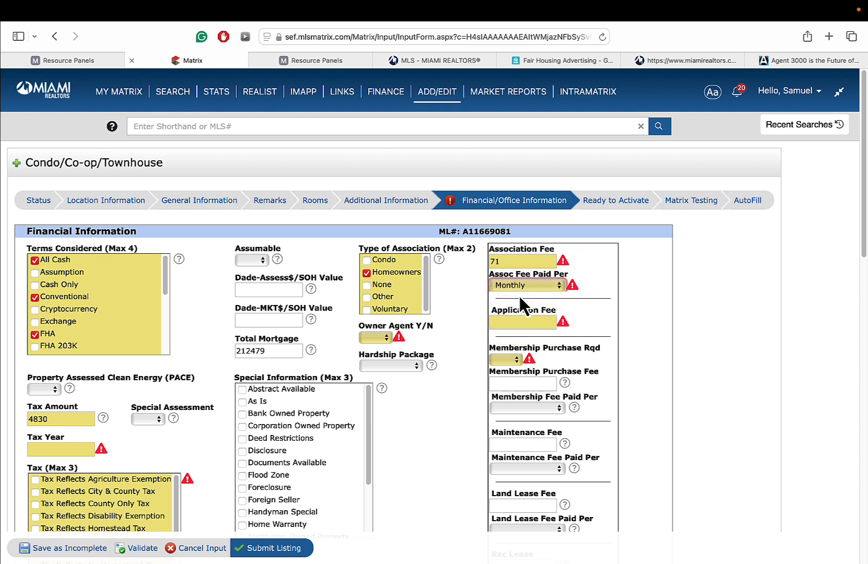
{"action": "left_click", "coordinate": [527, 323]}
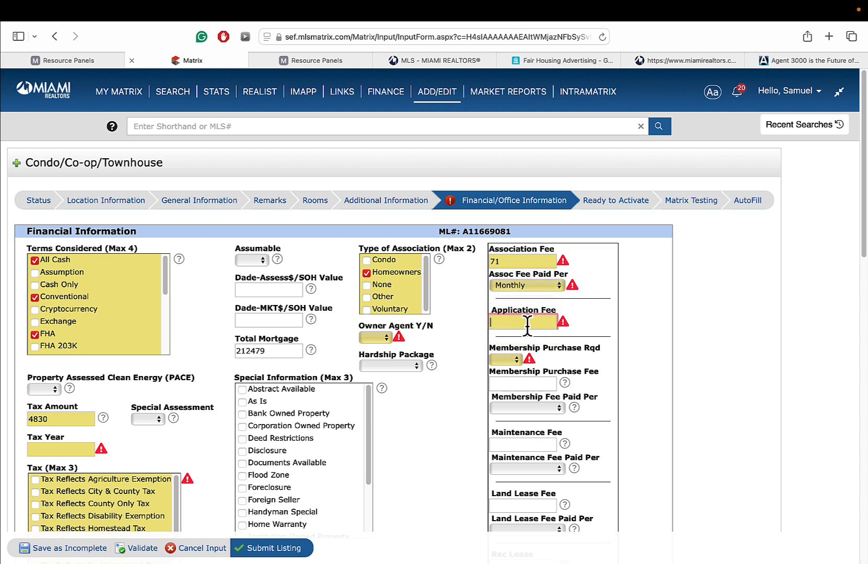
{"action": "type", "text": "0"}
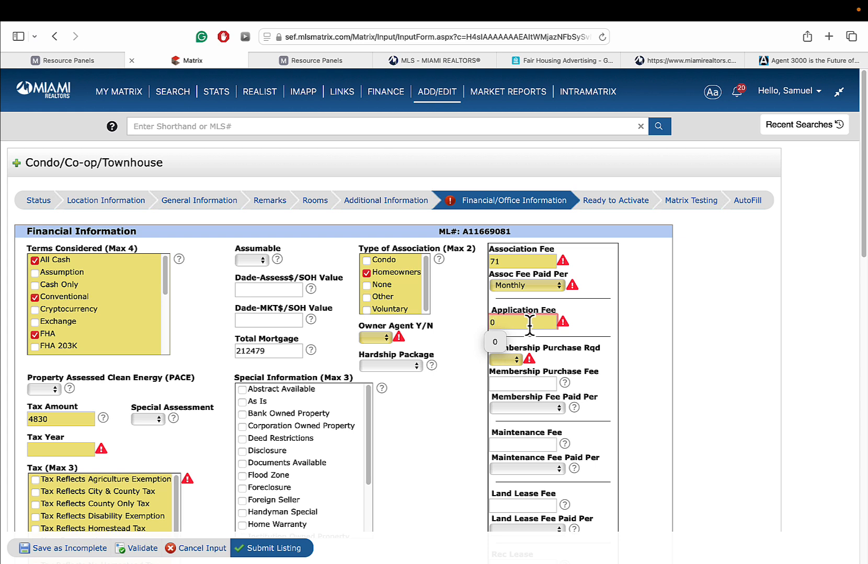
{"action": "left_click", "coordinate": [657, 330]}
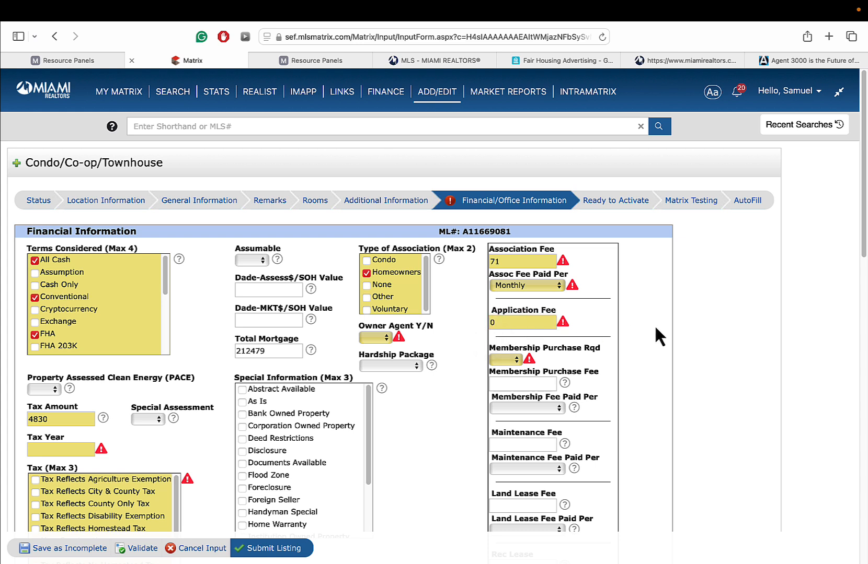
{"action": "left_click", "coordinate": [505, 360]}
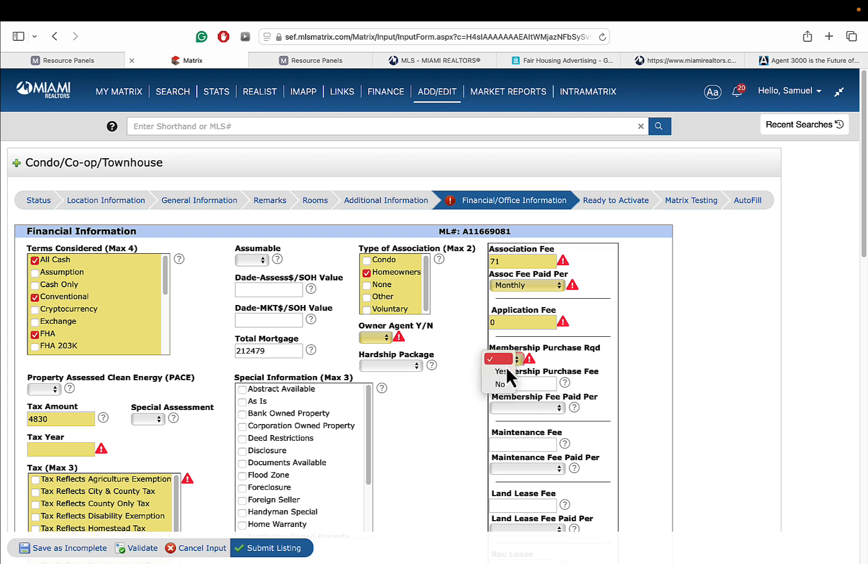
{"action": "left_click", "coordinate": [499, 385]}
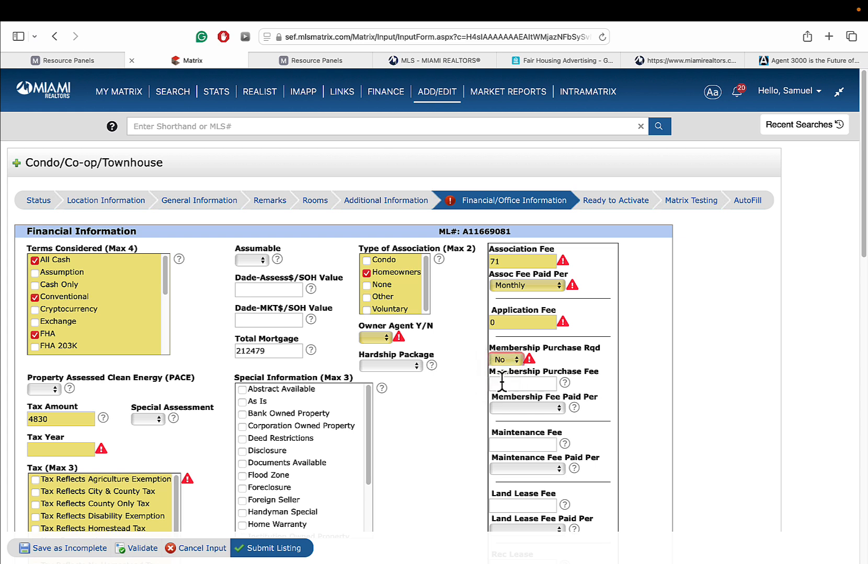
{"action": "left_click", "coordinate": [502, 360]}
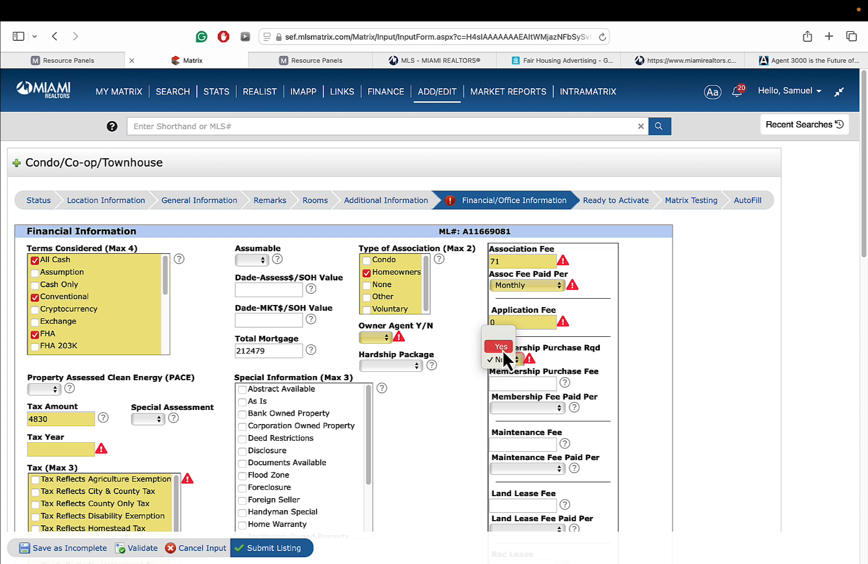
{"action": "left_click", "coordinate": [515, 381]}
{"action": "left_click", "coordinate": [516, 383]}
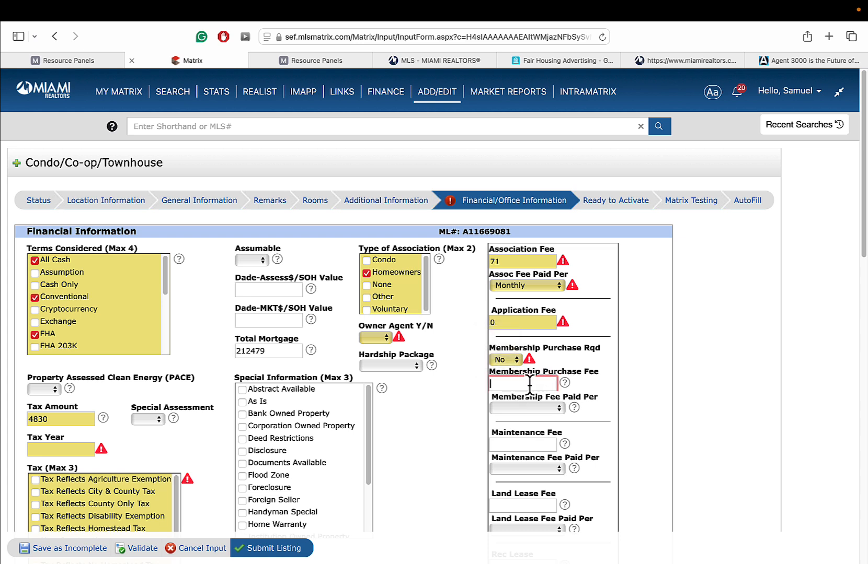
{"action": "left_click", "coordinate": [536, 409]}
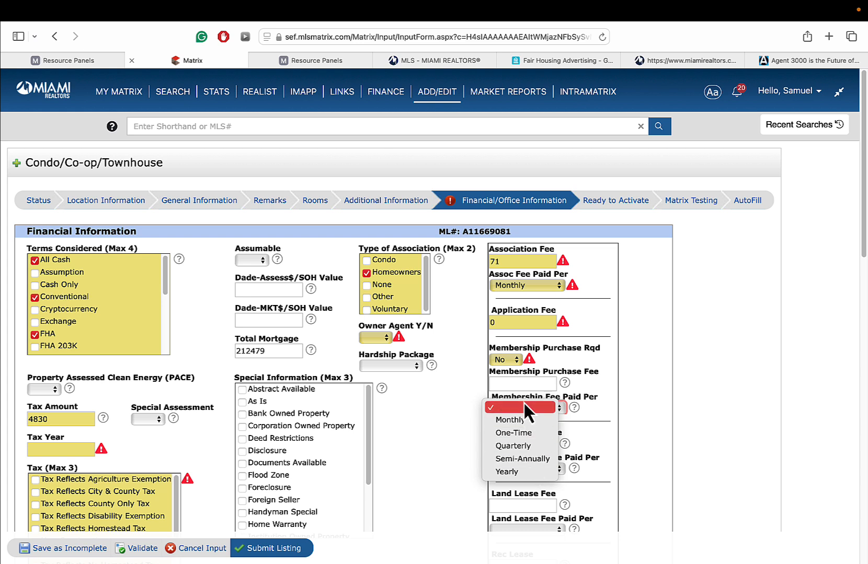
{"action": "left_click", "coordinate": [443, 428]}
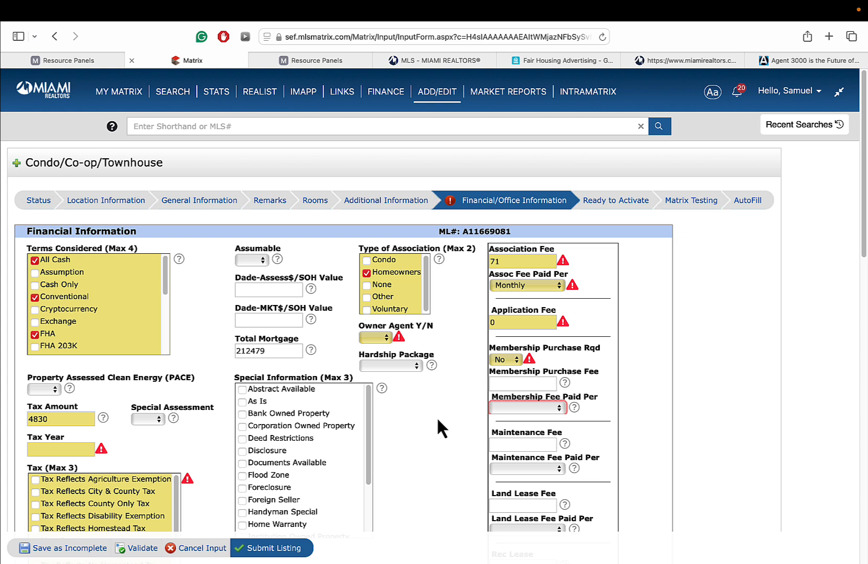
- Set Owner Agent Y/N to Yes
{"action": "left_click", "coordinate": [381, 337]}
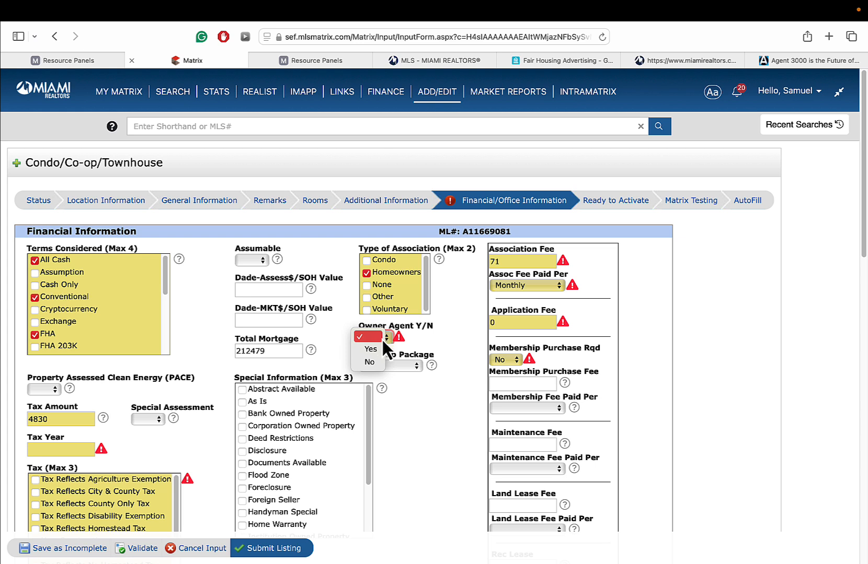
{"action": "left_click", "coordinate": [376, 346]}
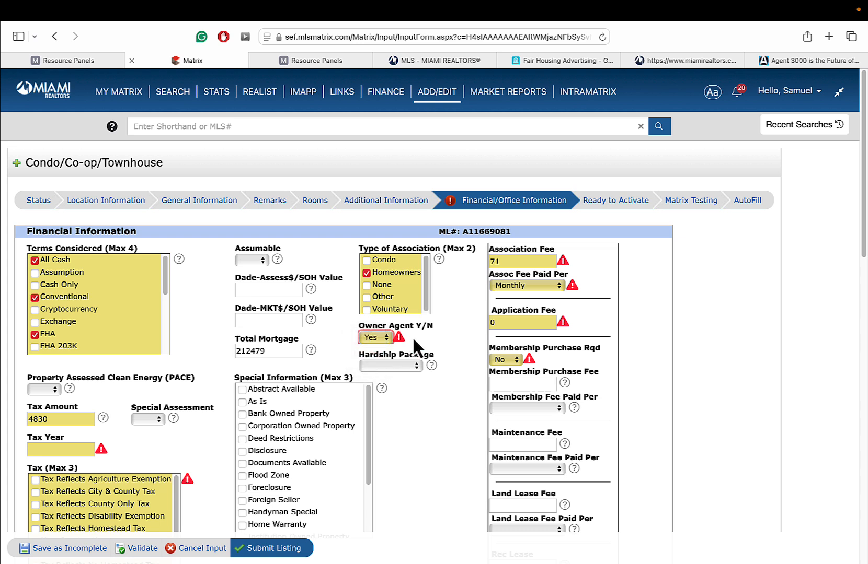
{"action": "left_click", "coordinate": [375, 337]}
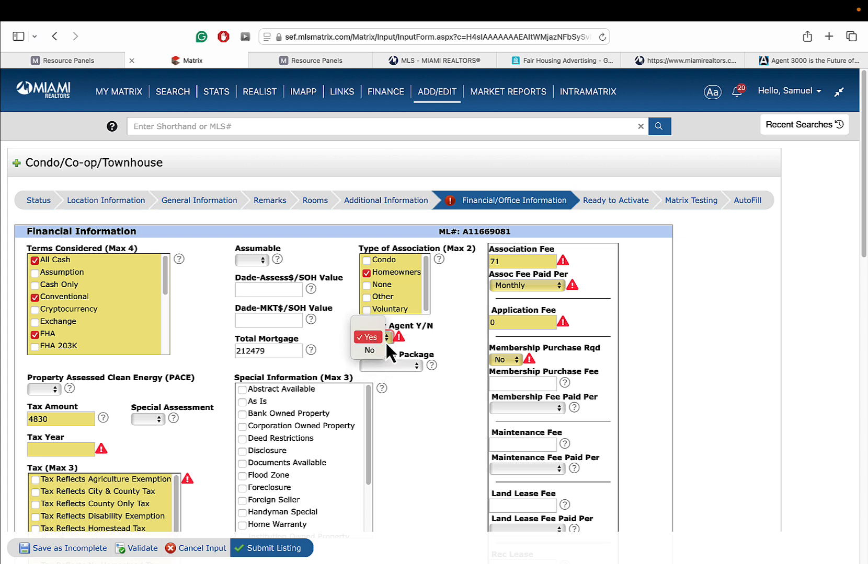
{"action": "left_click", "coordinate": [368, 351]}
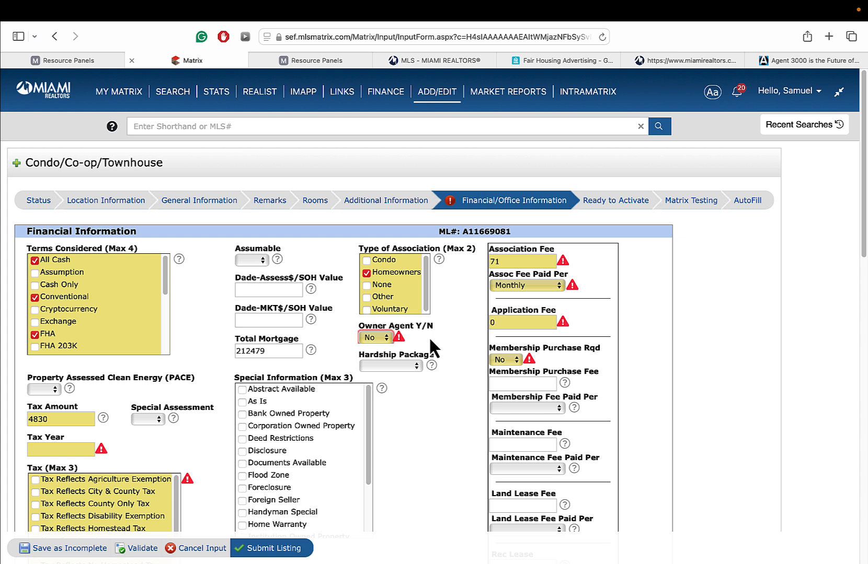
{"action": "left_click", "coordinate": [375, 338]}
- Leave Hardship Package and PACE blank without choosing an option
{"action": "left_click", "coordinate": [405, 366]}
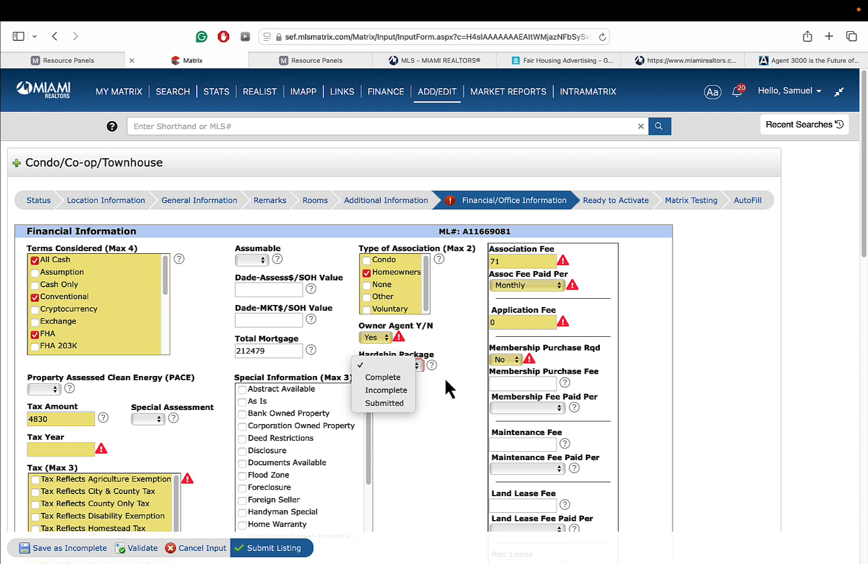
{"action": "left_click", "coordinate": [381, 370]}
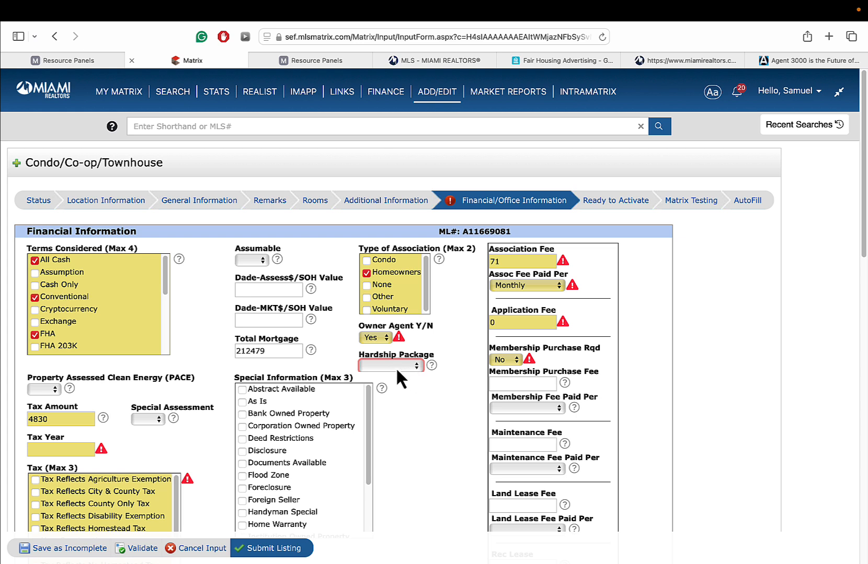
{"action": "left_click", "coordinate": [405, 370]}
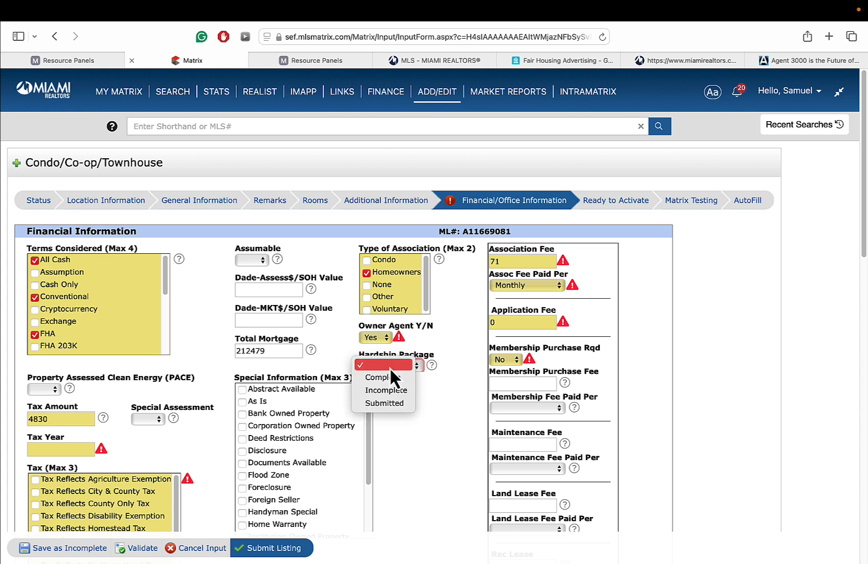
{"action": "left_click", "coordinate": [389, 368]}
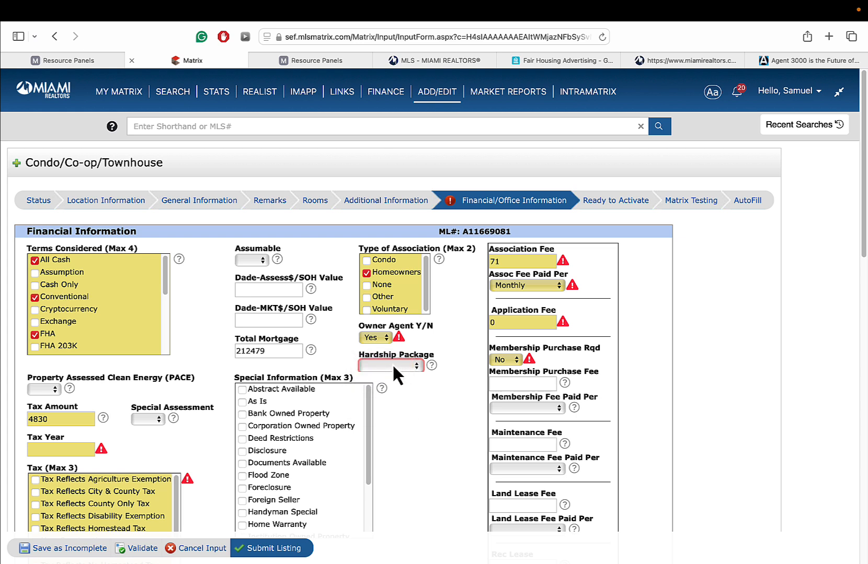
{"action": "left_click", "coordinate": [54, 389]}
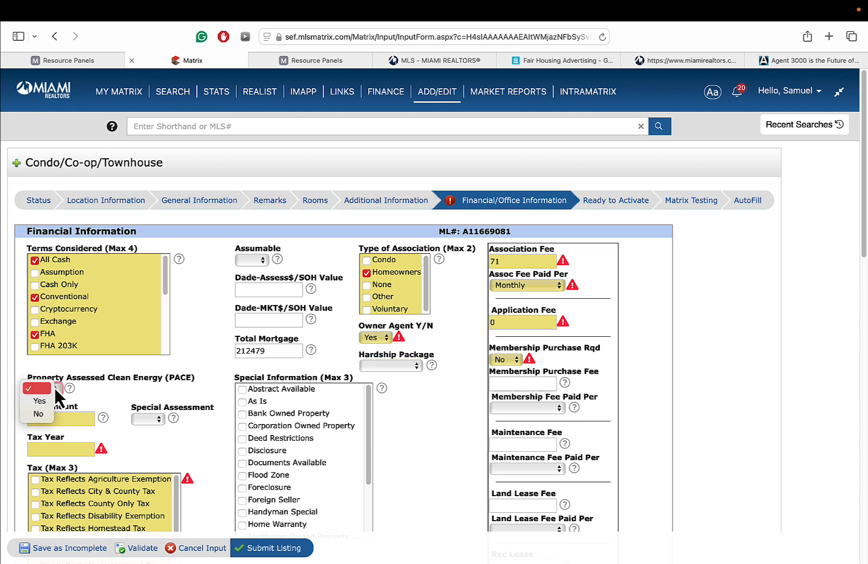
{"action": "left_click", "coordinate": [93, 380]}
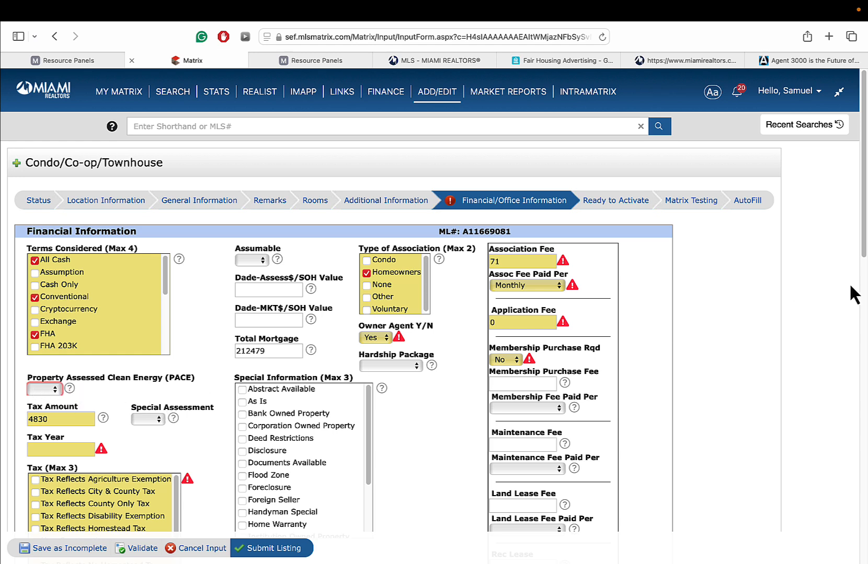
- Leave Special Assessment blank as well
{"action": "scroll", "coordinate": [850, 287], "scroll_direction": "down", "scroll_amount": 3}
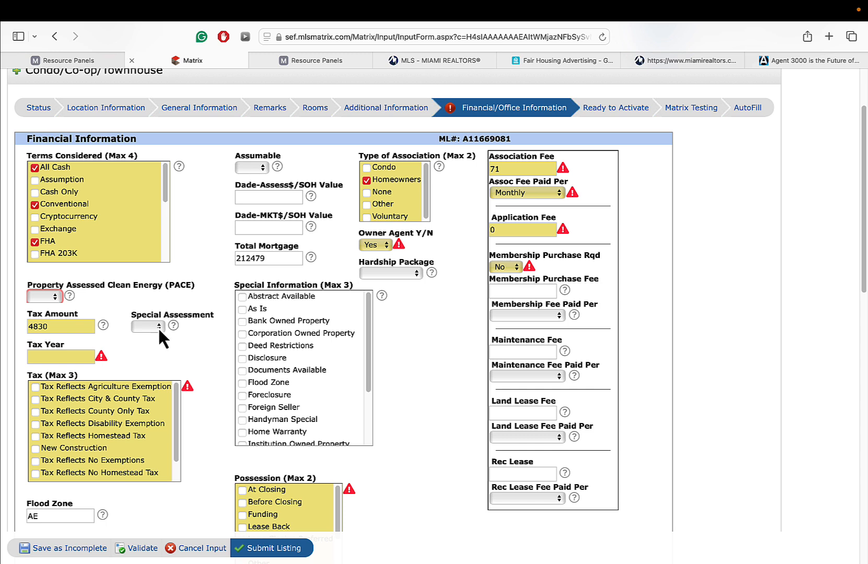
{"action": "left_click", "coordinate": [158, 327]}
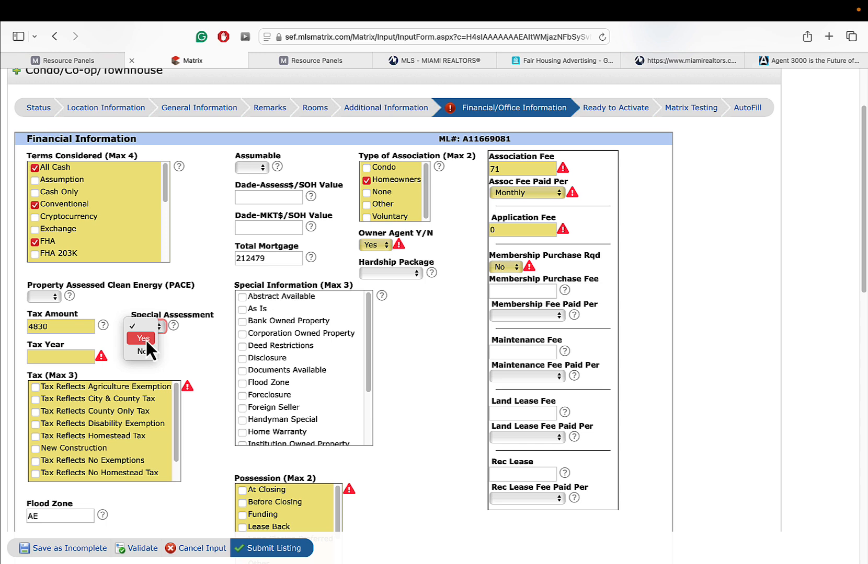
{"action": "left_click", "coordinate": [175, 354]}
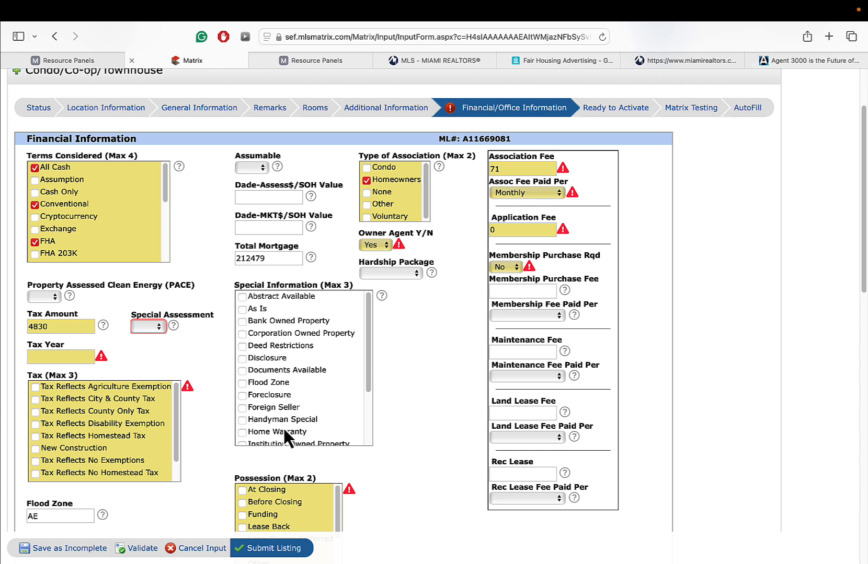
{"action": "left_click_drag", "start_coordinate": [367, 375], "coordinate": [317, 423]}
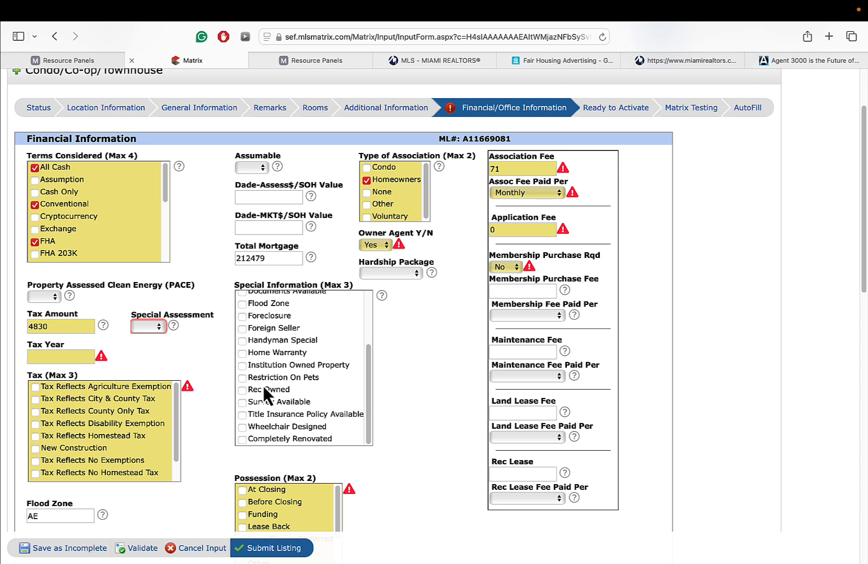
- Leave Maintenance, Land Lease and Rec Lease fees empty, keeping the Association Fee at 71
{"action": "left_click", "coordinate": [538, 351]}
{"action": "left_click", "coordinate": [535, 411]}
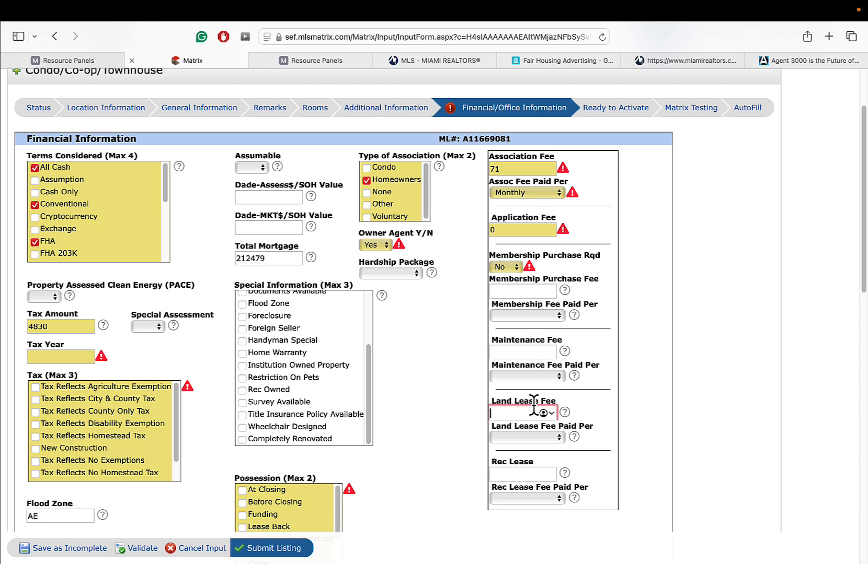
{"action": "left_click", "coordinate": [523, 473]}
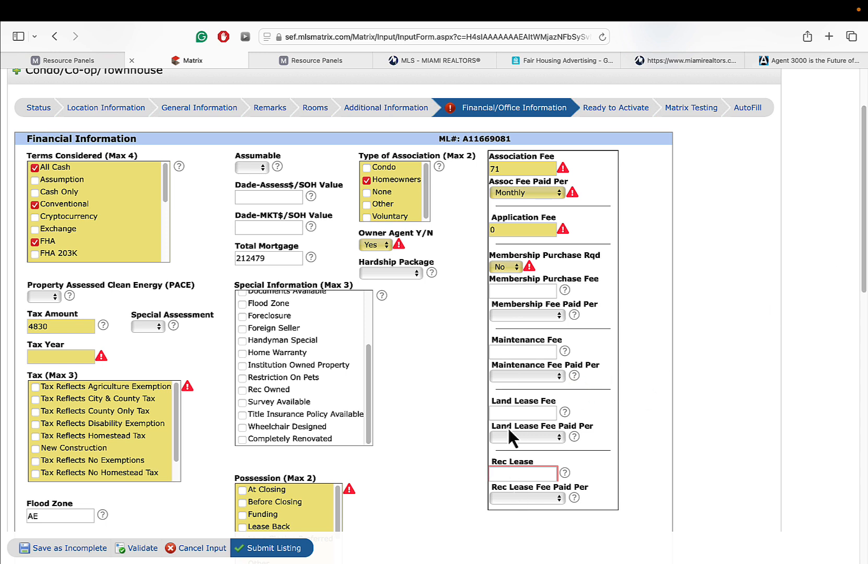
{"action": "left_click", "coordinate": [501, 169]}
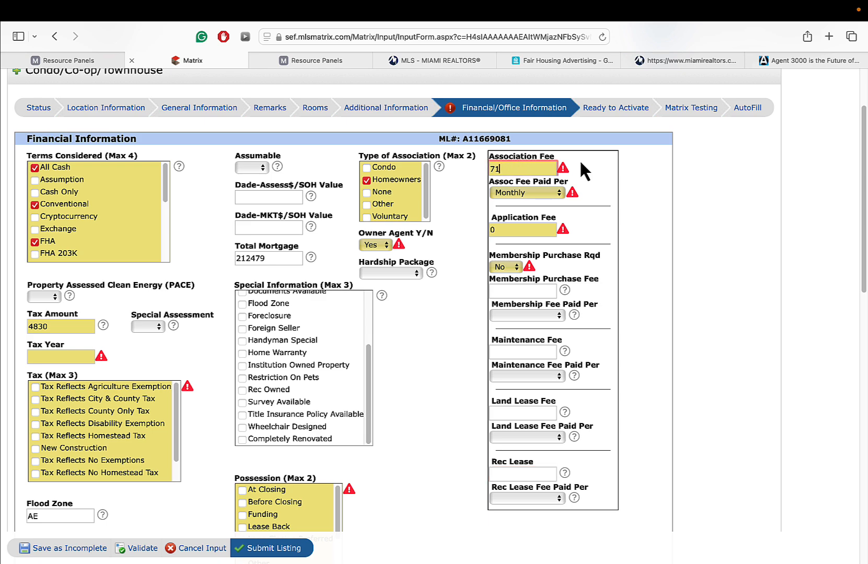
- Scroll down to Agent & Office Information and select the Co List Agent MLS ID field
{"action": "scroll", "coordinate": [398, 303], "scroll_direction": "down", "scroll_amount": 5}
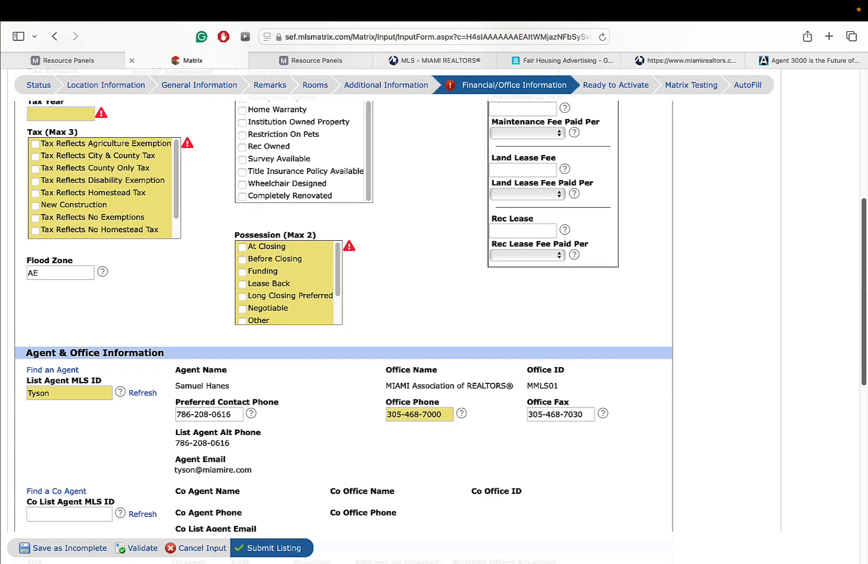
{"action": "scroll", "coordinate": [397, 303], "scroll_direction": "down", "scroll_amount": 1}
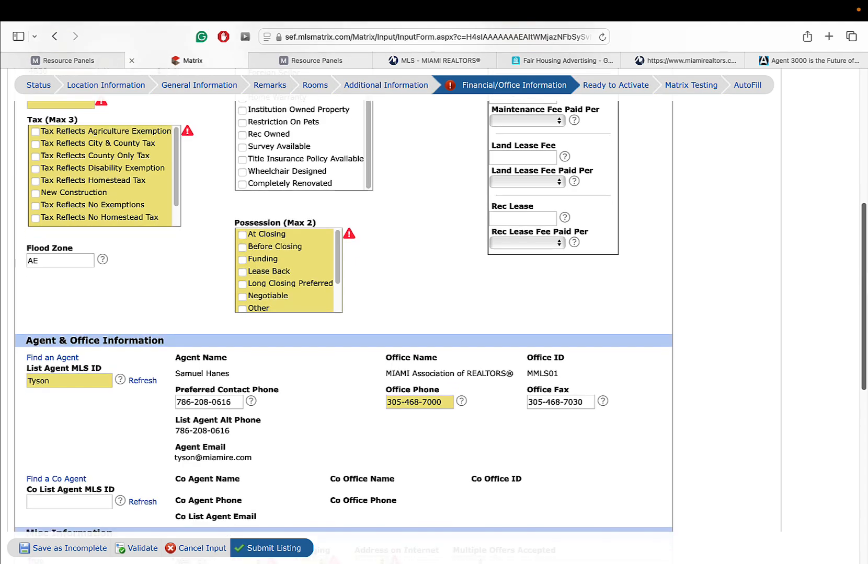
{"action": "scroll", "coordinate": [397, 304], "scroll_direction": "up", "scroll_amount": 2}
{"action": "scroll", "coordinate": [397, 304], "scroll_direction": "down", "scroll_amount": 4}
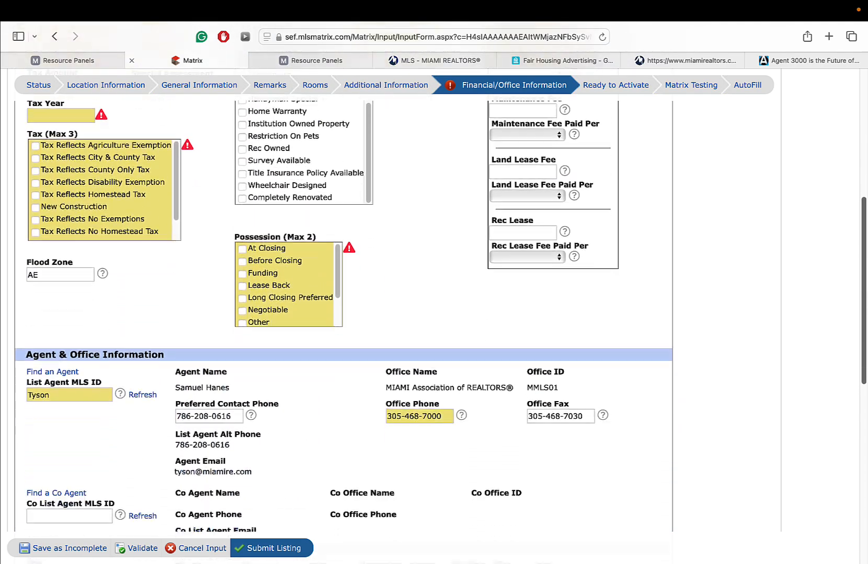
{"action": "scroll", "coordinate": [773, 336], "scroll_direction": "down", "scroll_amount": 2}
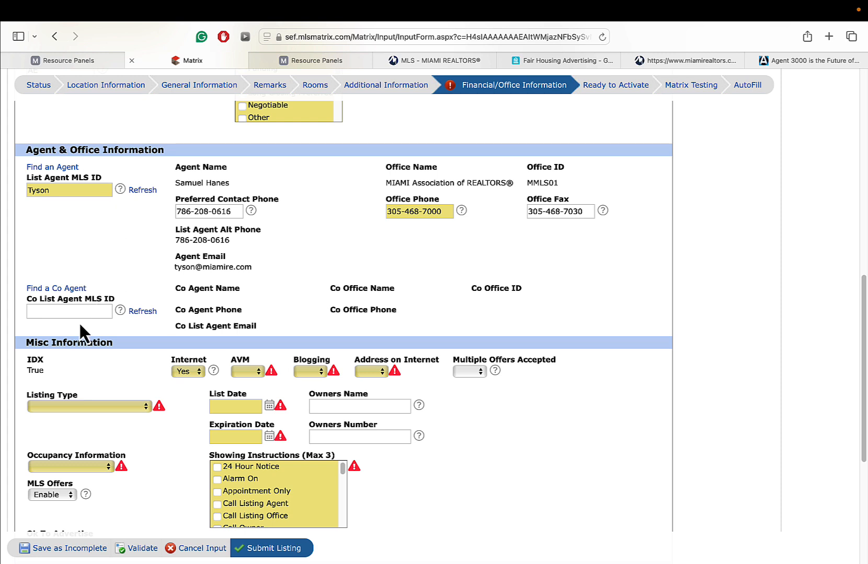
{"action": "left_click", "coordinate": [63, 312]}
- Search for a co-listing agent by first and last name, then return to the listing form's Misc Information
{"action": "left_click", "coordinate": [53, 289]}
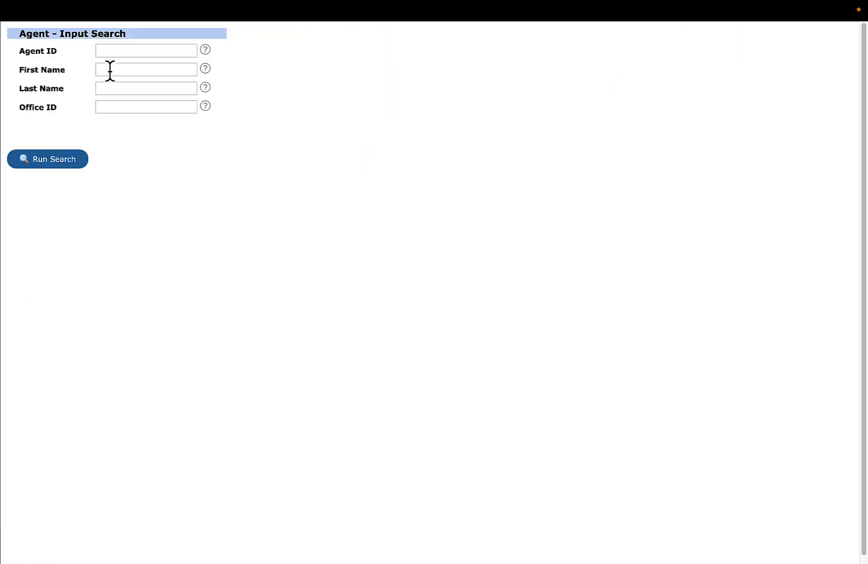
{"action": "left_click", "coordinate": [110, 69]}
{"action": "left_click", "coordinate": [137, 88]}
{"action": "left_click", "coordinate": [132, 70]}
{"action": "type", "text": "john"}
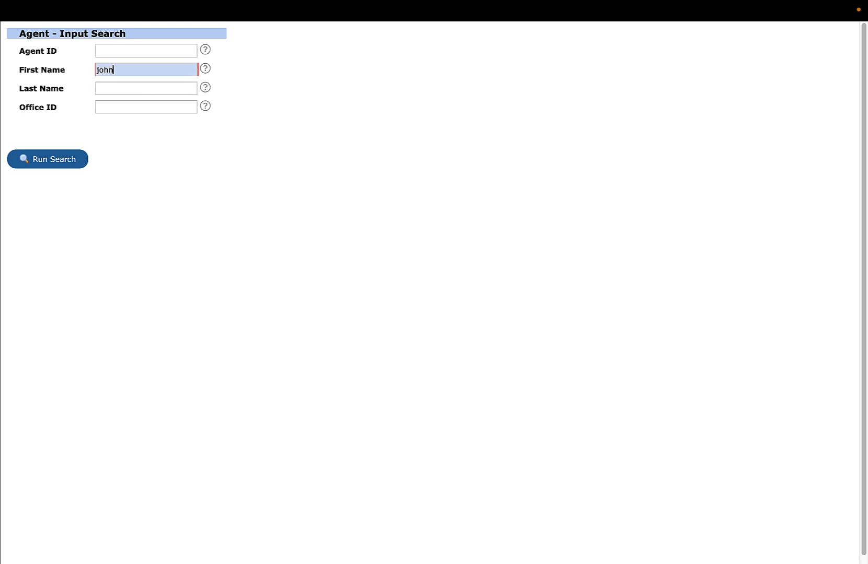
{"action": "left_click", "coordinate": [138, 87]}
{"action": "type", "text": "sm"}
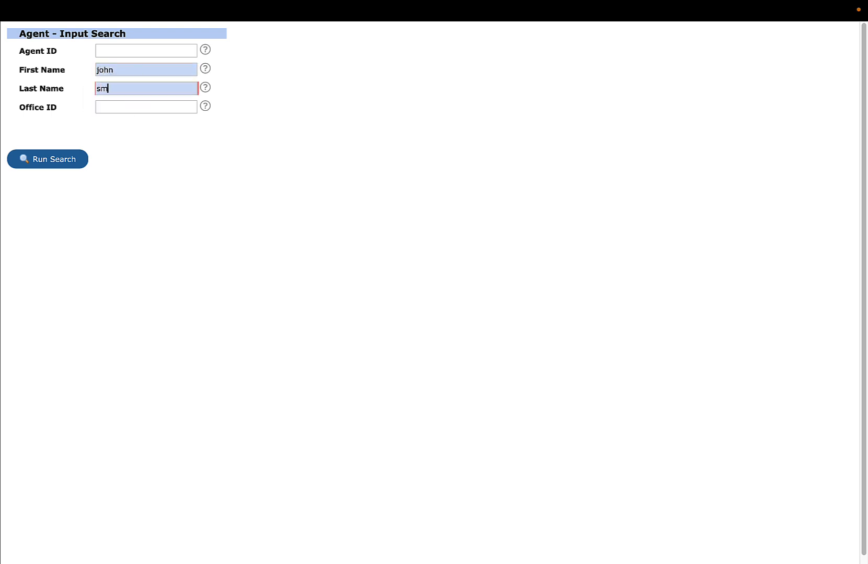
{"action": "type", "text": "ith"}
{"action": "left_click", "coordinate": [54, 160]}
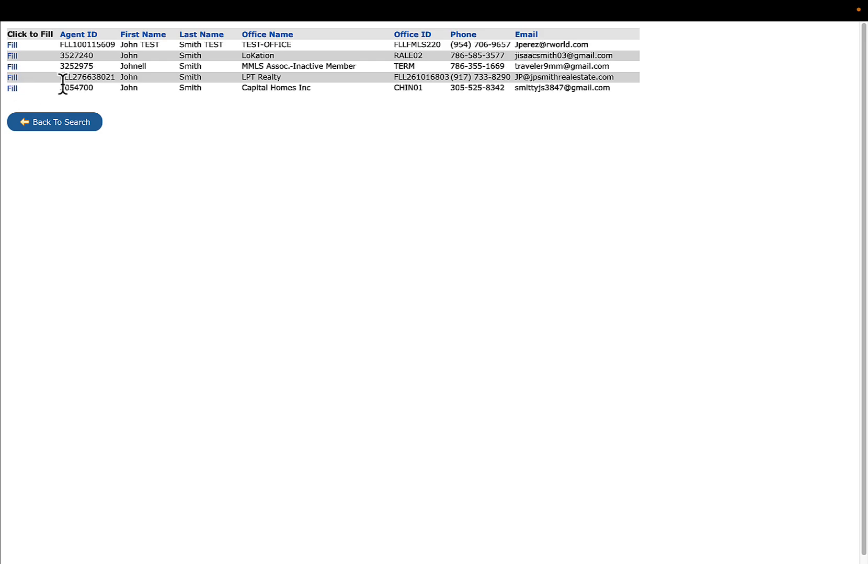
{"action": "left_click", "coordinate": [77, 123]}
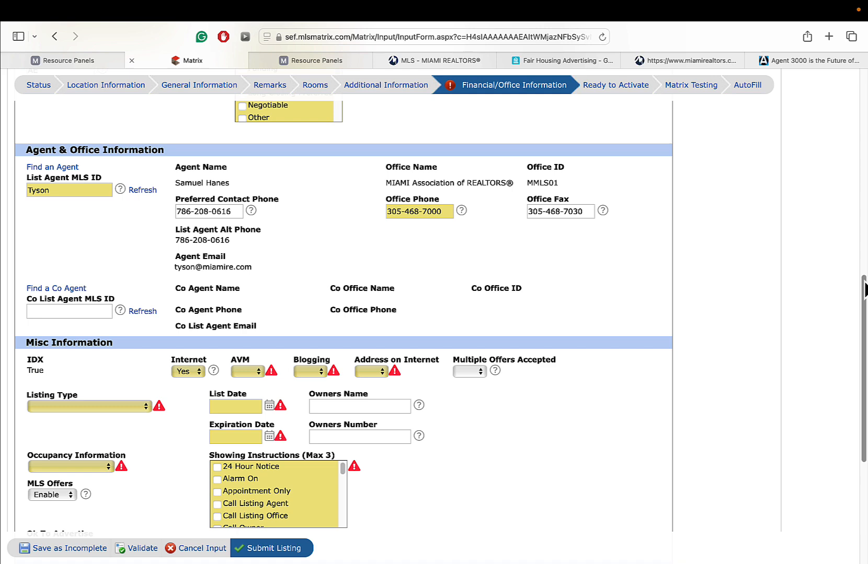
{"action": "left_click_drag", "start_coordinate": [864, 285], "coordinate": [853, 320]}
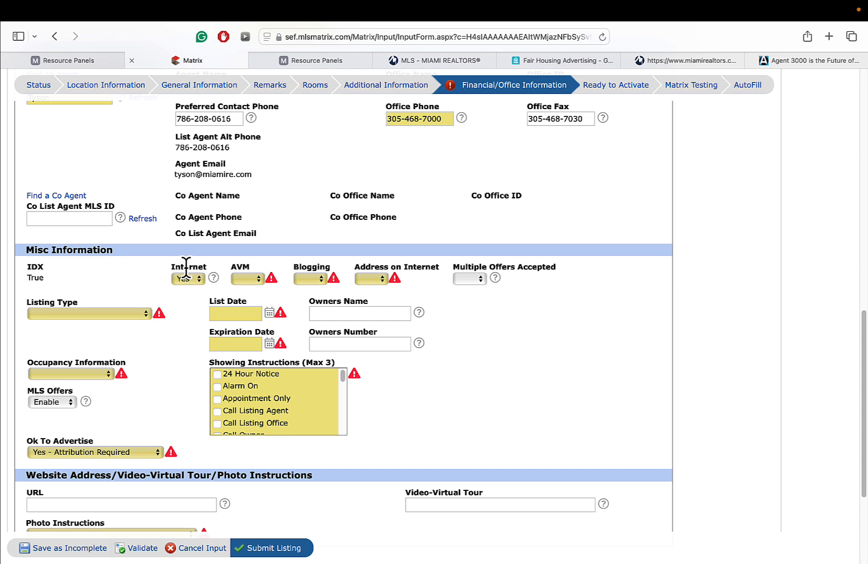
- Change Address on Internet from Yes to No
{"action": "left_click", "coordinate": [380, 273]}
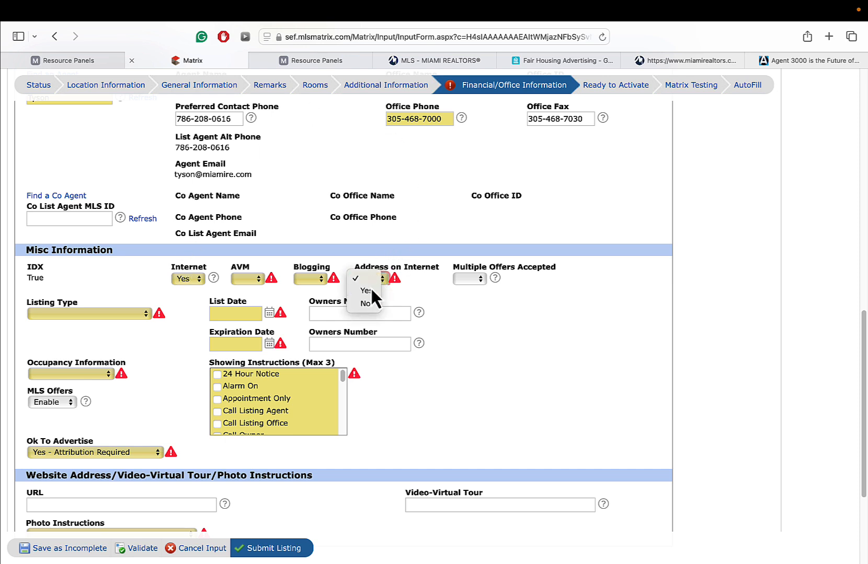
{"action": "left_click", "coordinate": [370, 287]}
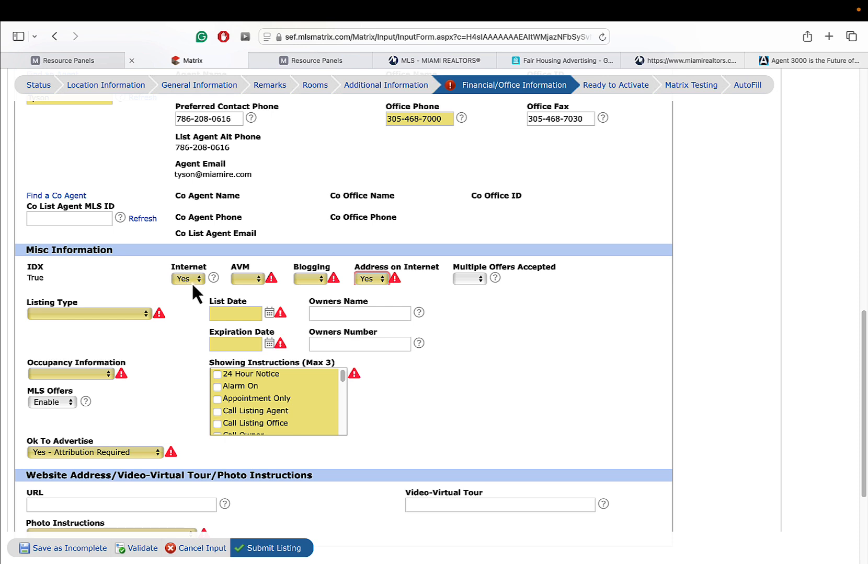
{"action": "left_click", "coordinate": [370, 277]}
{"action": "left_click", "coordinate": [368, 292]}
- From the MLS Resource Center page, open the Syndication and Address Display Opt-out Form
{"action": "left_click", "coordinate": [659, 59]}
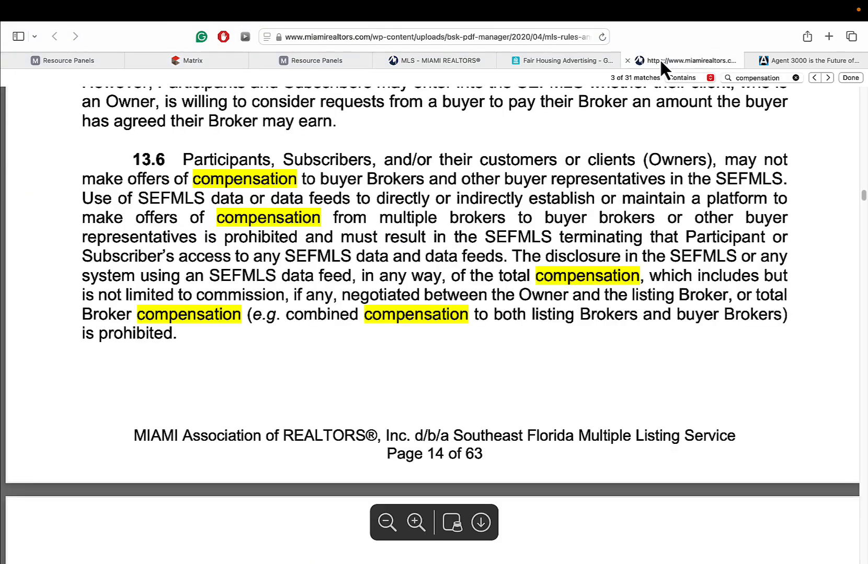
{"action": "left_click", "coordinate": [564, 61]}
{"action": "left_click", "coordinate": [448, 61]}
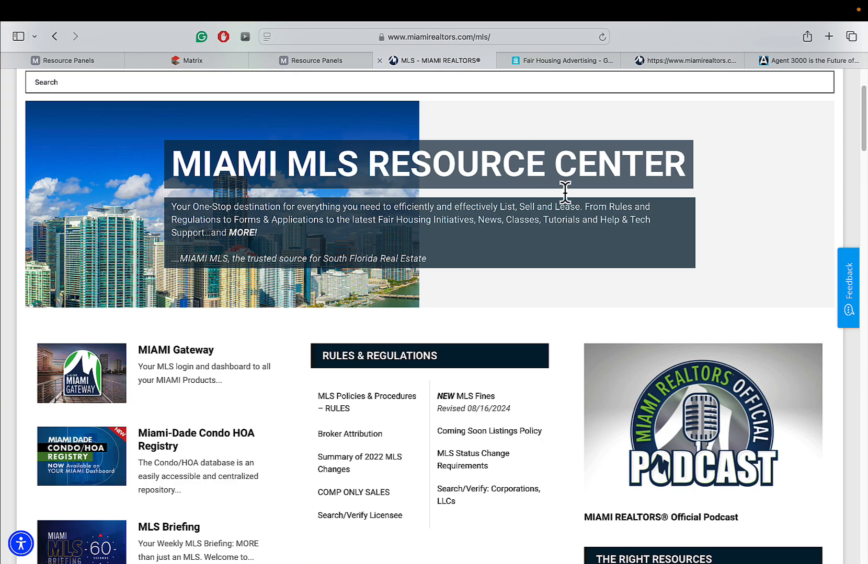
{"action": "scroll", "coordinate": [434, 293], "scroll_direction": "down", "scroll_amount": 10}
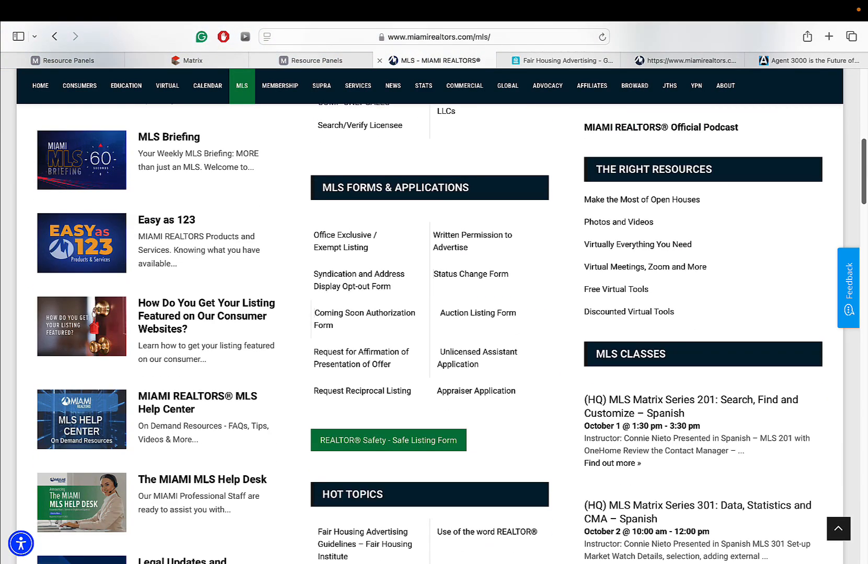
{"action": "mouse_move", "coordinate": [241, 93]}
{"action": "left_click", "coordinate": [366, 280]}
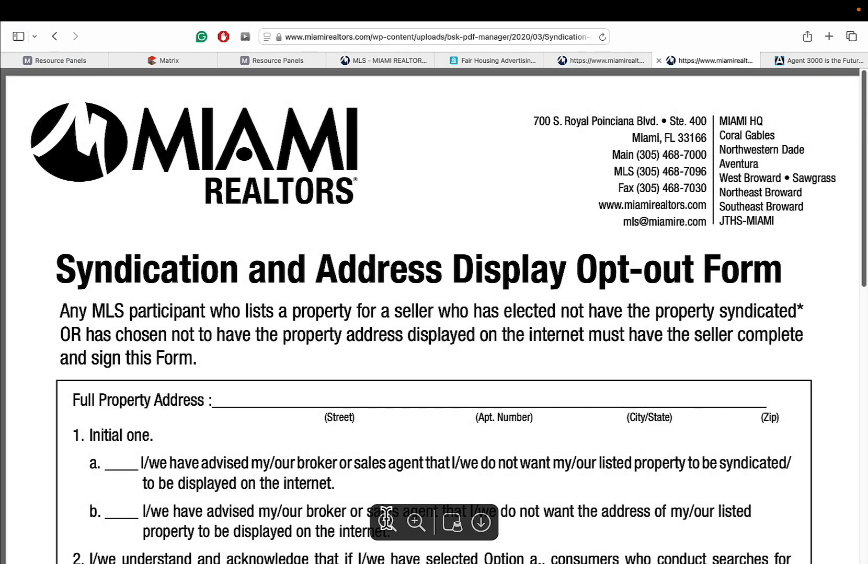
- Zoom out and scroll the opt-out form to its initials and signature lines, then return to Matrix
{"action": "left_click", "coordinate": [387, 522]}
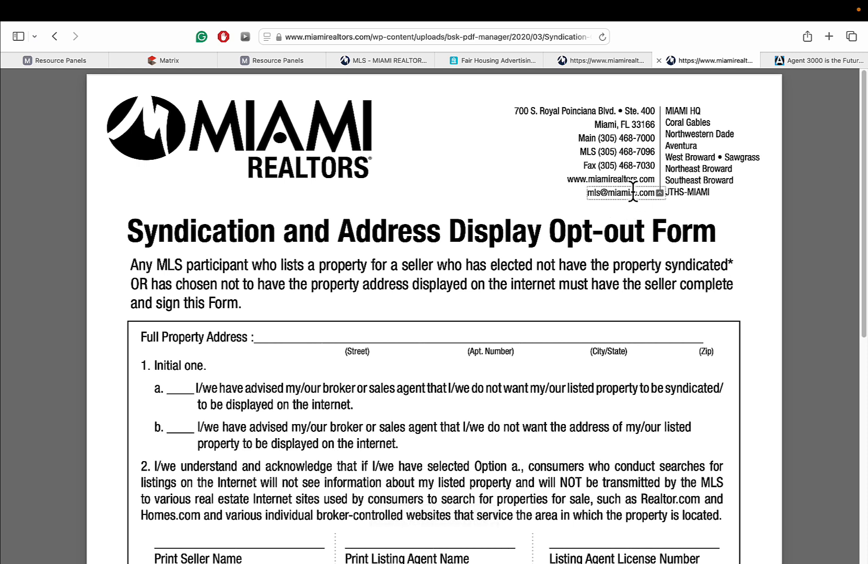
{"action": "scroll", "coordinate": [325, 362], "scroll_direction": "down", "scroll_amount": 3}
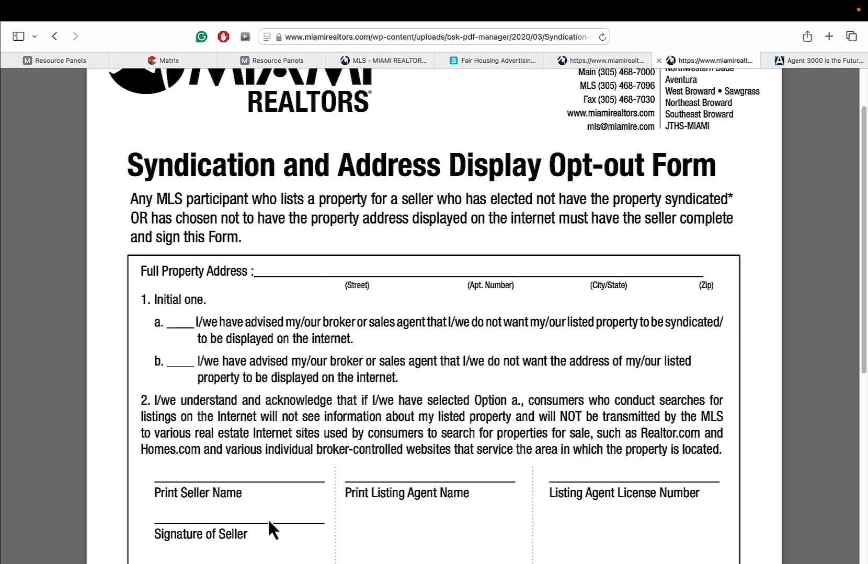
{"action": "left_click_drag", "start_coordinate": [865, 256], "coordinate": [865, 375]}
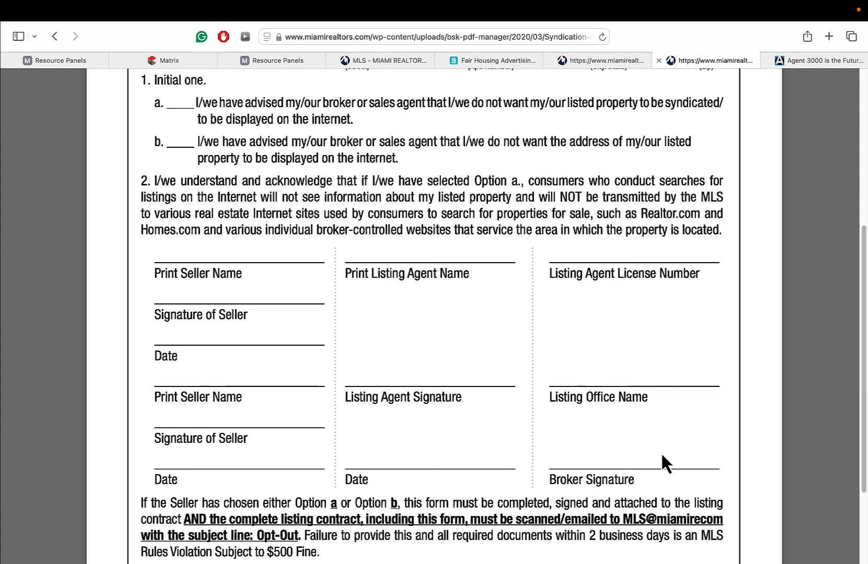
{"action": "left_click_drag", "start_coordinate": [864, 382], "coordinate": [865, 230]}
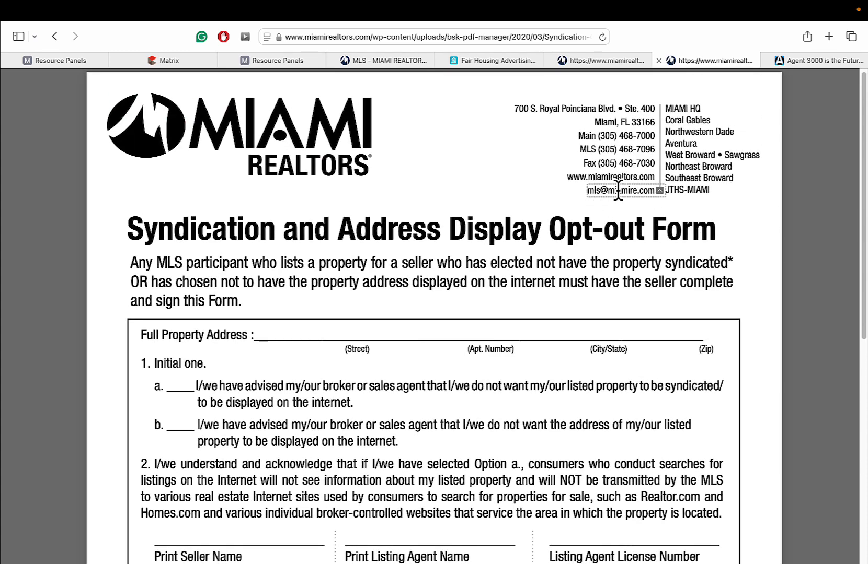
{"action": "left_click", "coordinate": [157, 61]}
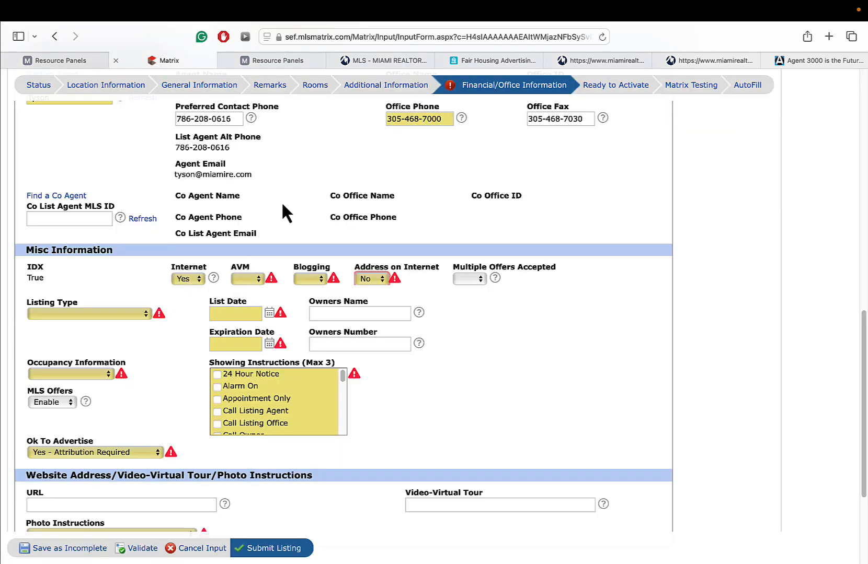
- Set Address on Internet to Yes and AVM to No
{"action": "left_click", "coordinate": [369, 278]}
{"action": "left_click", "coordinate": [365, 265]}
{"action": "left_click", "coordinate": [252, 276]}
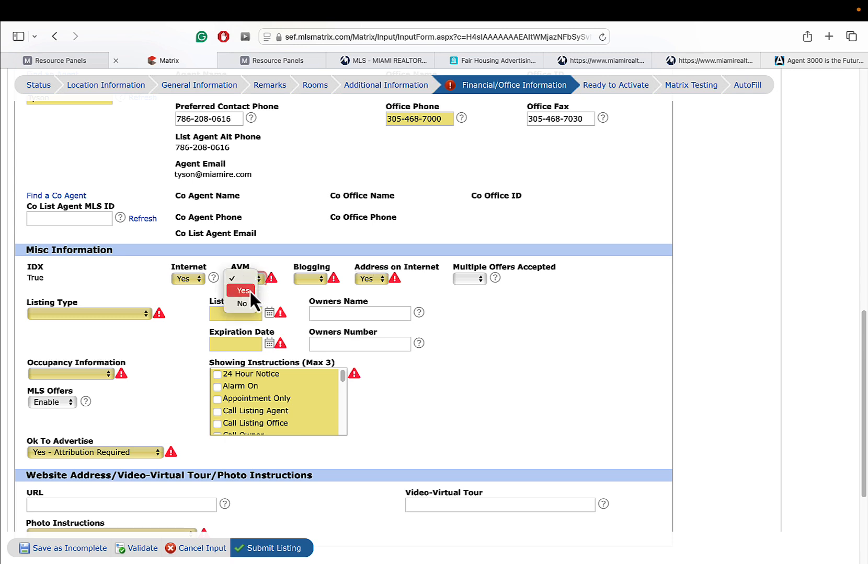
{"action": "left_click", "coordinate": [249, 291]}
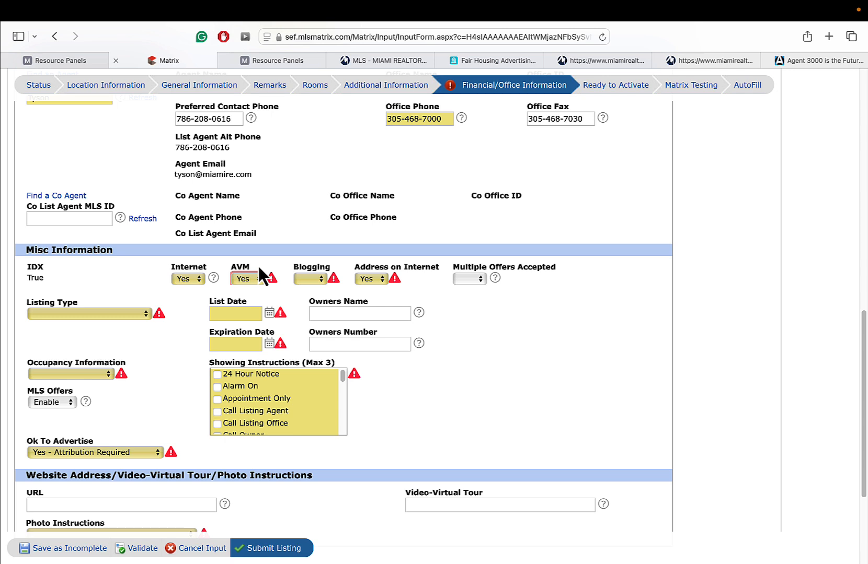
{"action": "left_click", "coordinate": [253, 281]}
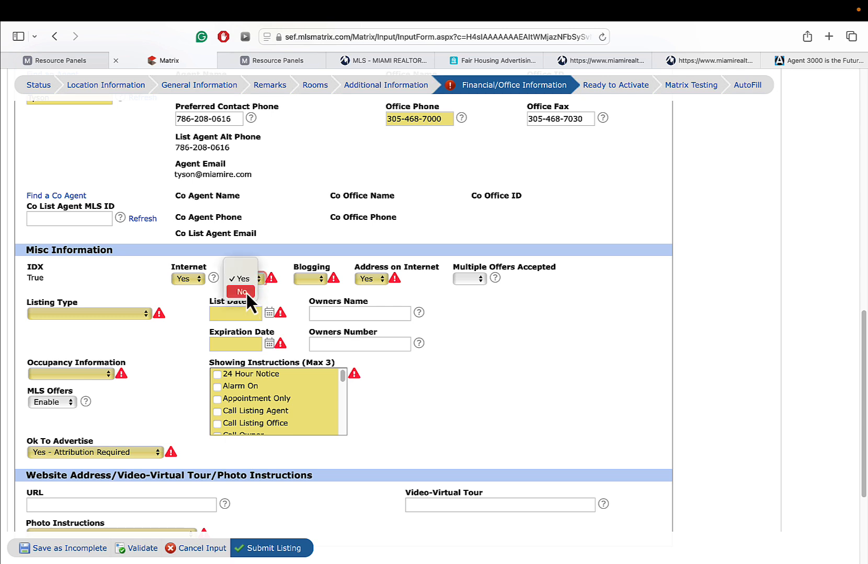
{"action": "left_click", "coordinate": [241, 291]}
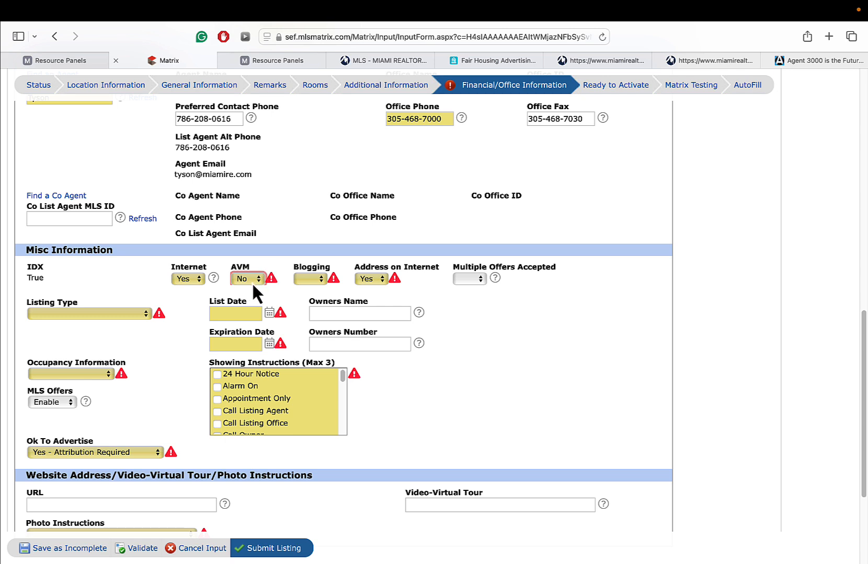
- Set Blogging to Yes and look over the Multiple Offers Accepted and Listing Type choices
{"action": "left_click", "coordinate": [309, 268]}
{"action": "left_click", "coordinate": [312, 284]}
{"action": "left_click", "coordinate": [312, 292]}
{"action": "left_click", "coordinate": [312, 280]}
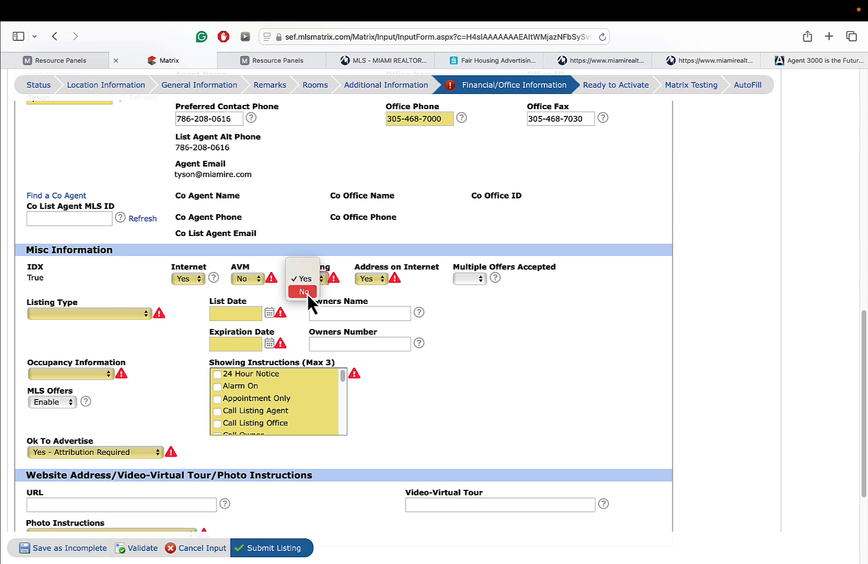
{"action": "left_click", "coordinate": [307, 294]}
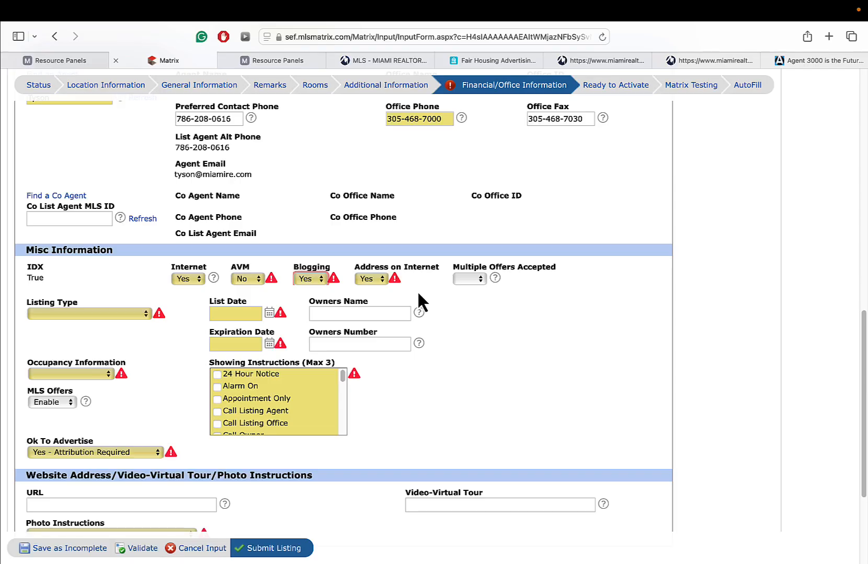
{"action": "left_click", "coordinate": [479, 280]}
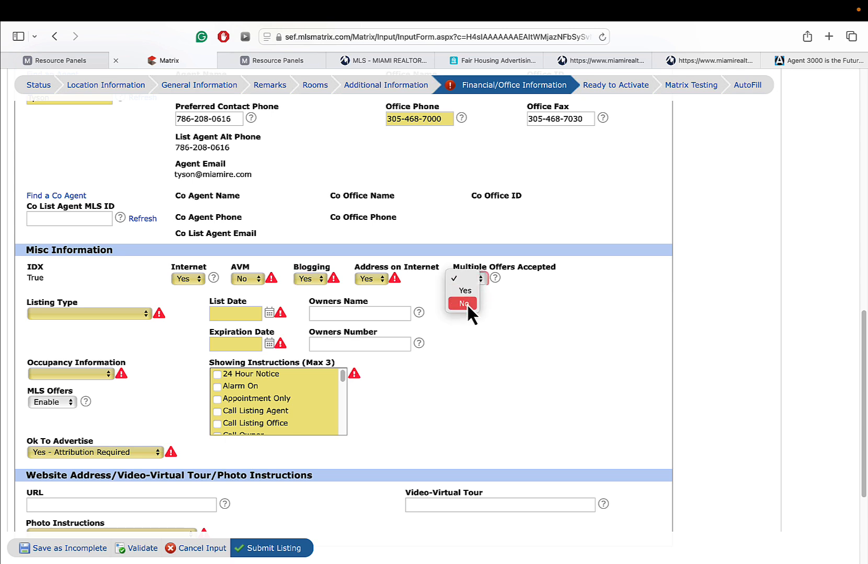
{"action": "left_click", "coordinate": [467, 305]}
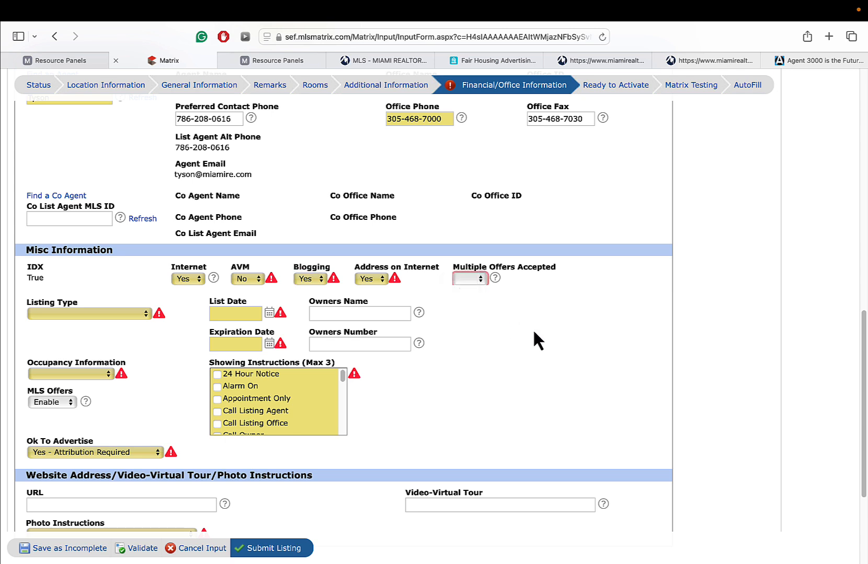
{"action": "left_click", "coordinate": [71, 314]}
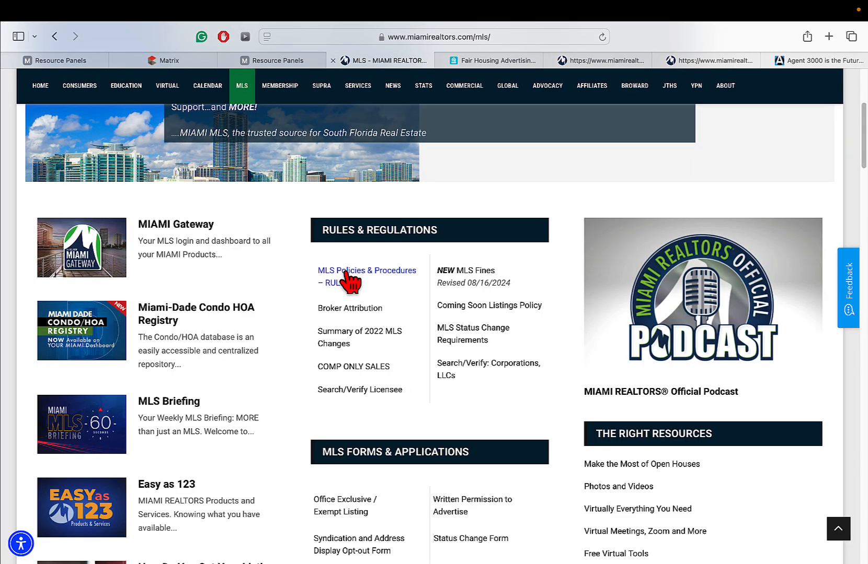
- Set Listing Type to Exclusive Right to Sell/Rent and List Date to 10/01/2024
{"action": "left_click", "coordinate": [351, 282]}
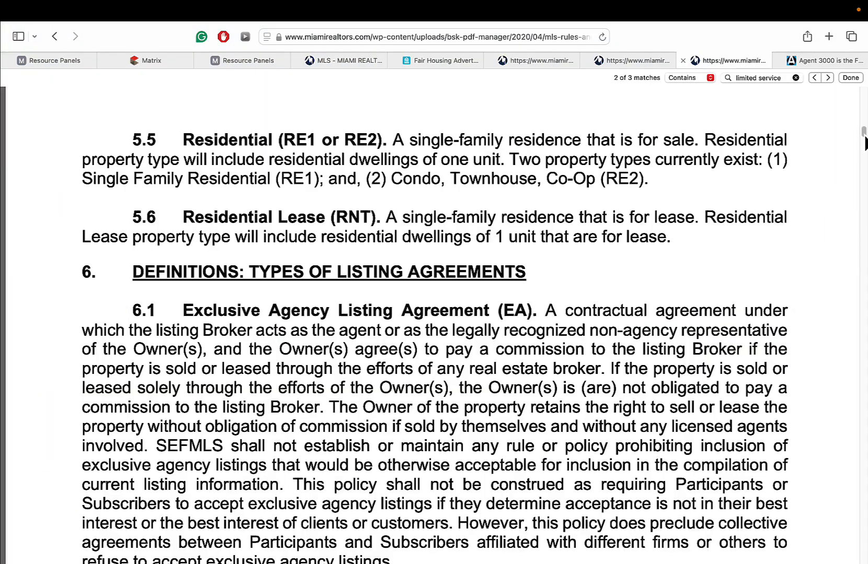
{"action": "scroll", "coordinate": [864, 151], "scroll_direction": "down", "scroll_amount": 10}
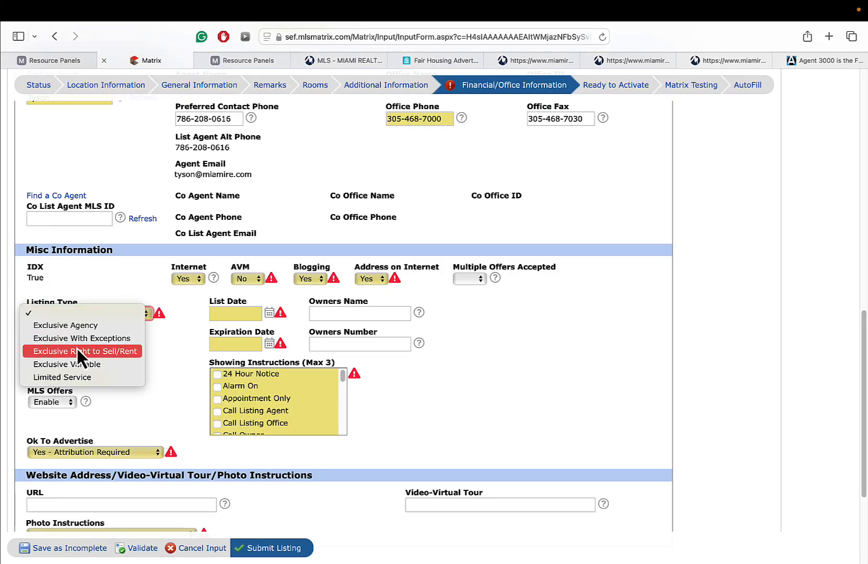
{"action": "left_click", "coordinate": [72, 352]}
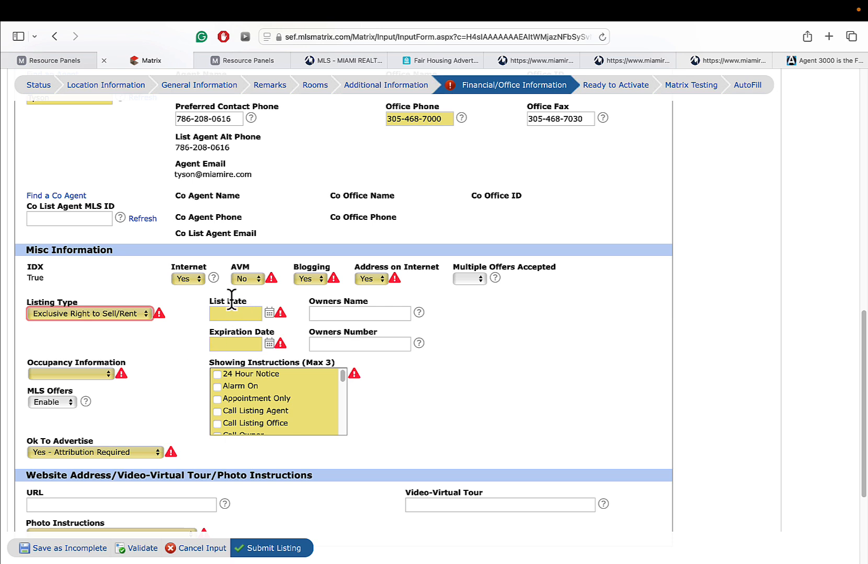
{"action": "left_click", "coordinate": [269, 314]}
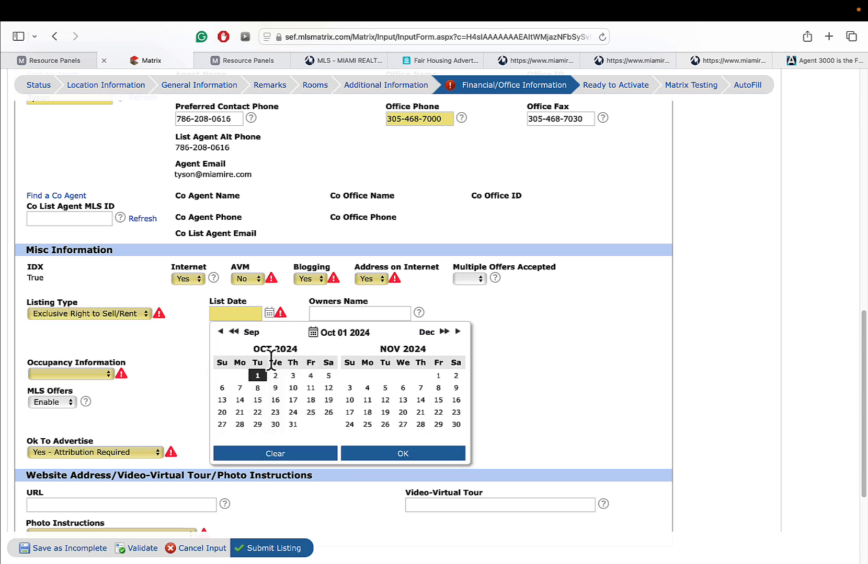
{"action": "left_click", "coordinate": [257, 376]}
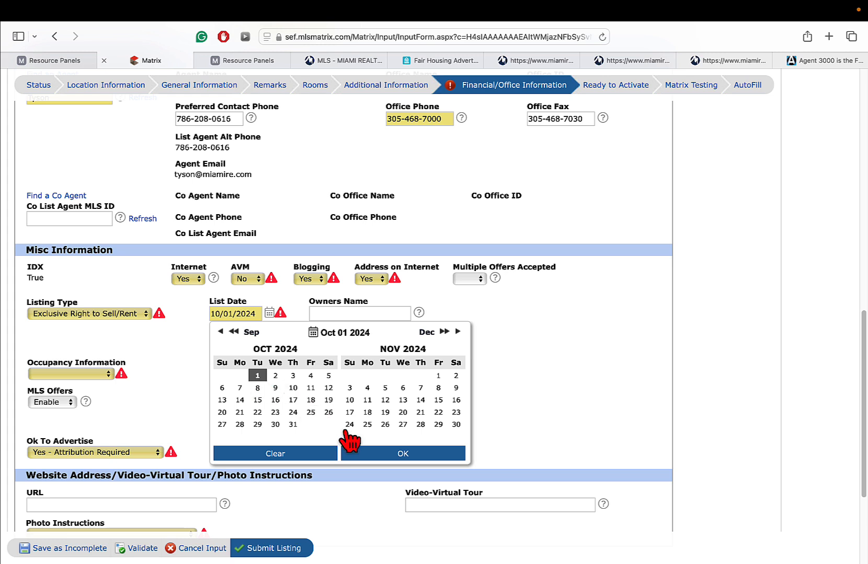
{"action": "left_click", "coordinate": [373, 454]}
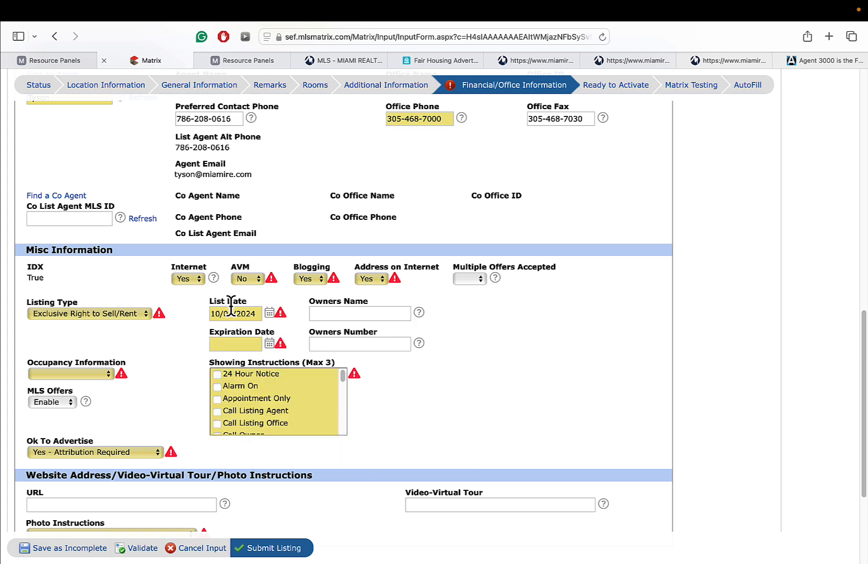
- Set the Expiration Date to 04/01/2025 using the calendar
{"action": "left_click", "coordinate": [238, 344]}
{"action": "left_click", "coordinate": [269, 343]}
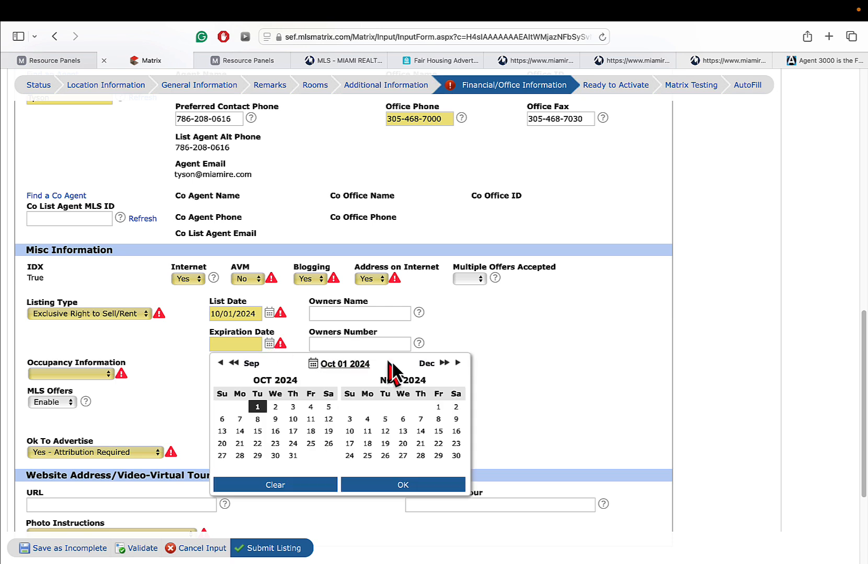
{"action": "left_click", "coordinate": [458, 362]}
{"action": "left_click", "coordinate": [458, 363]}
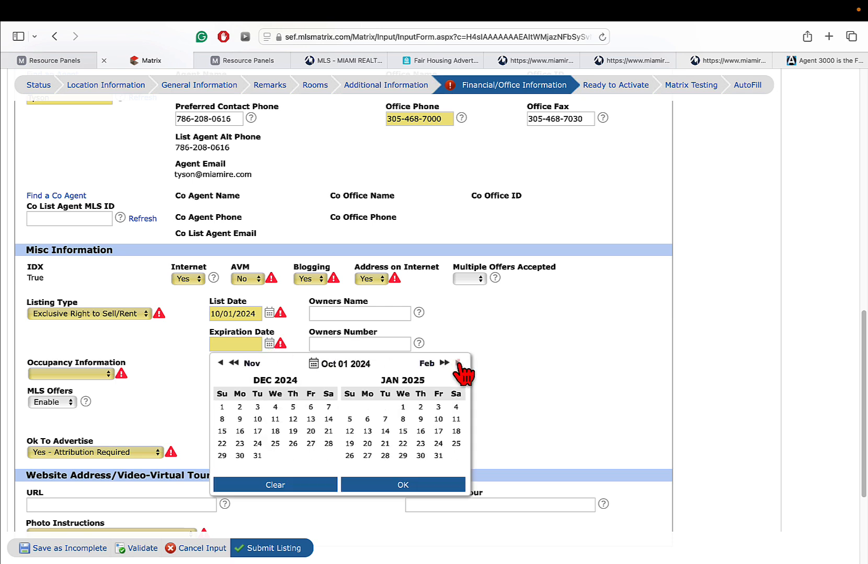
{"action": "left_click", "coordinate": [459, 363]}
{"action": "left_click", "coordinate": [458, 363]}
{"action": "left_click", "coordinate": [458, 362]}
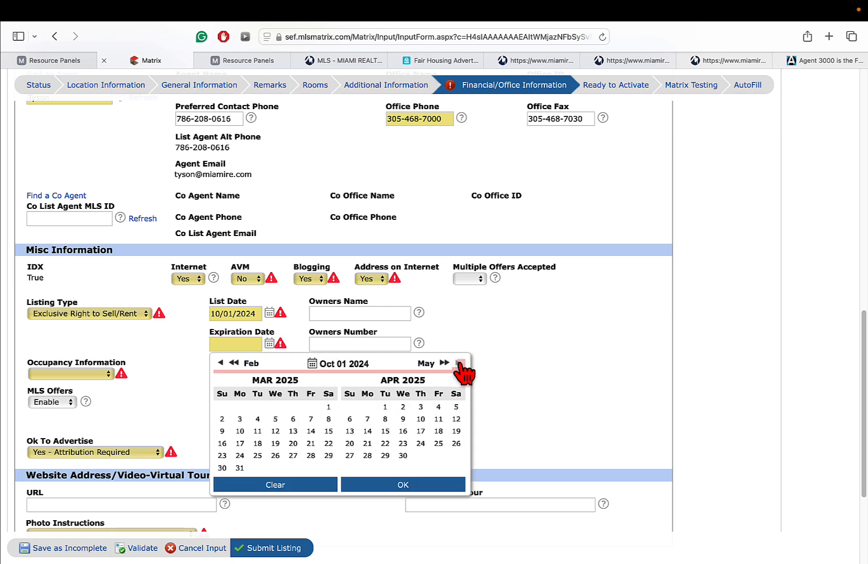
{"action": "left_click", "coordinate": [459, 363]}
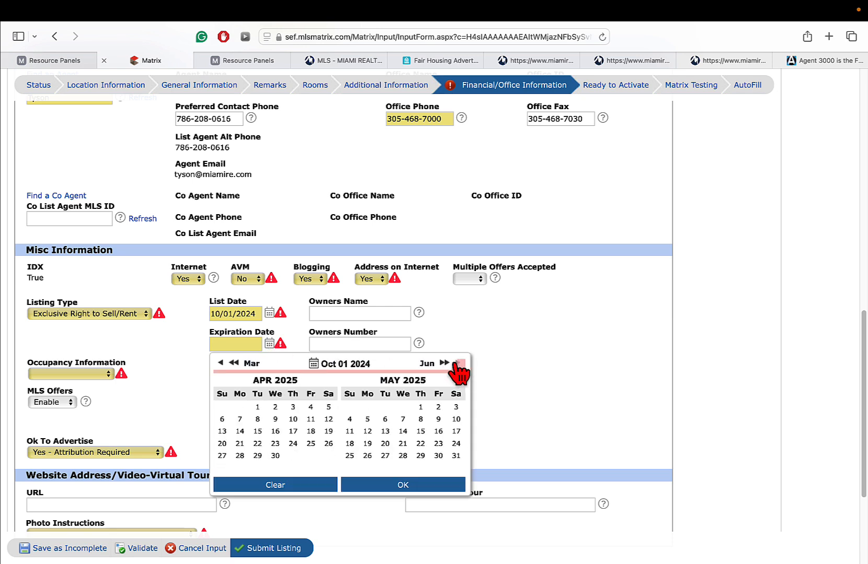
{"action": "left_click", "coordinate": [257, 407]}
{"action": "left_click", "coordinate": [367, 484]}
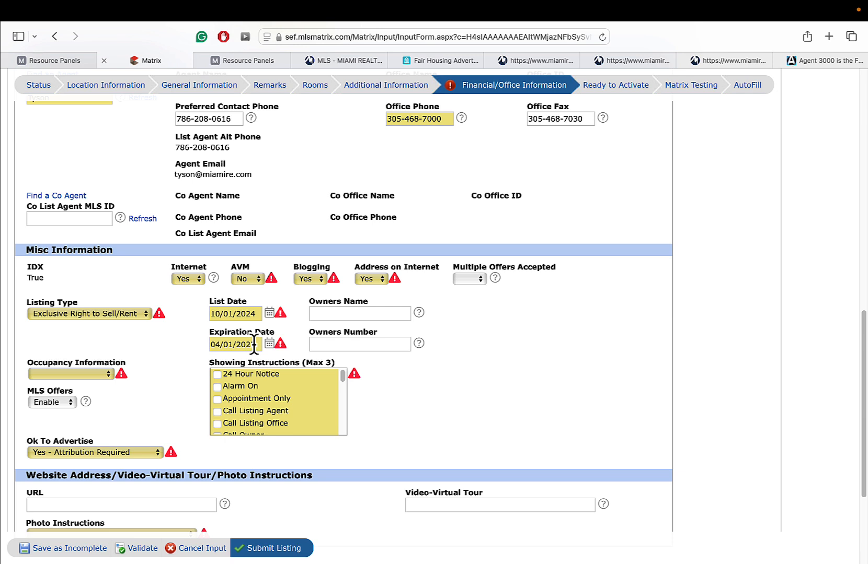
- Move between the owner's name and number fields, leaving Listing Type unchanged
{"action": "left_click", "coordinate": [350, 314]}
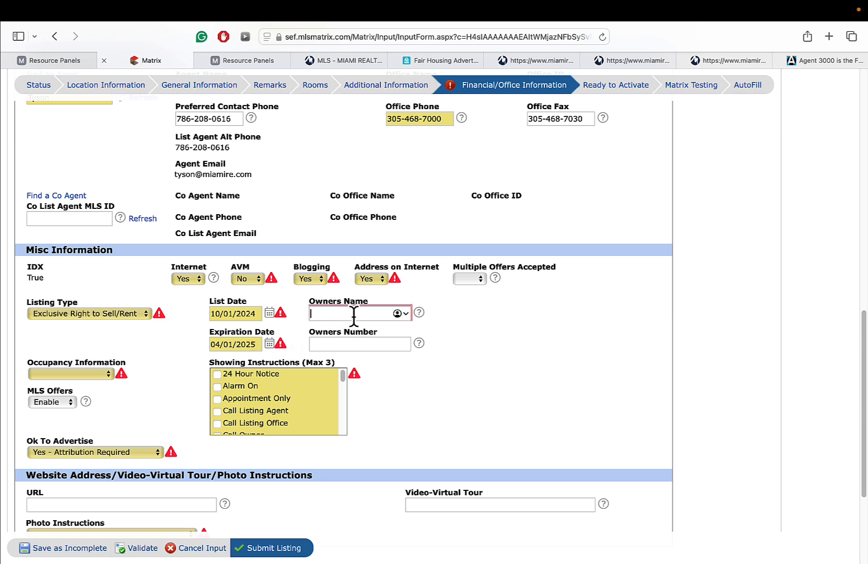
{"action": "left_click", "coordinate": [361, 345]}
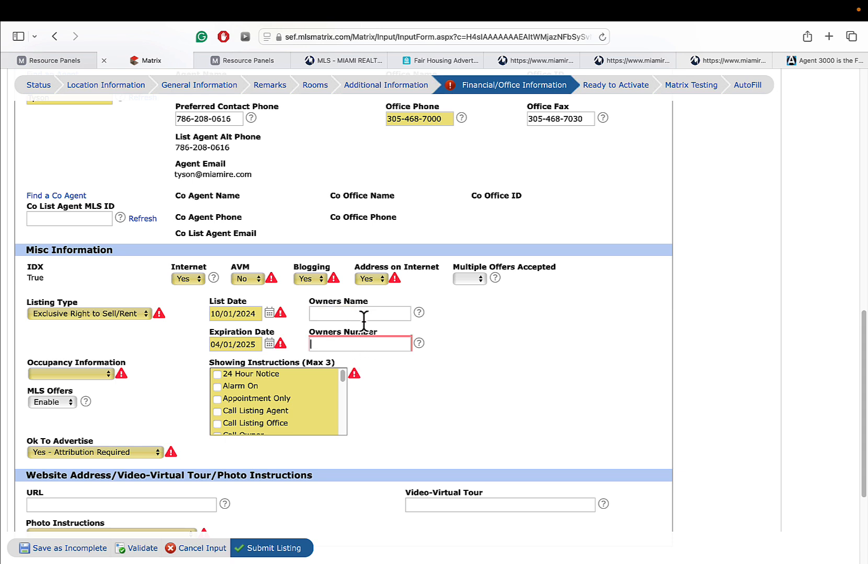
{"action": "left_click", "coordinate": [86, 314]}
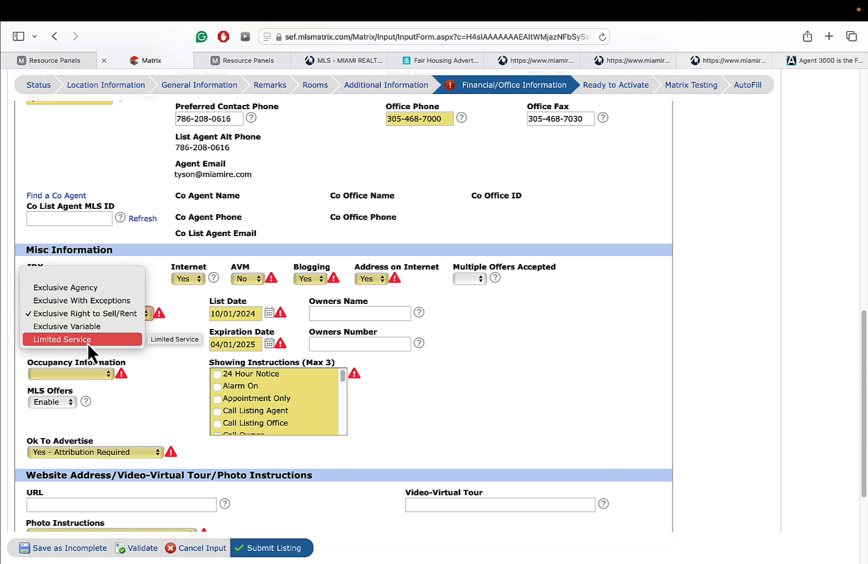
{"action": "left_click", "coordinate": [355, 315]}
{"action": "left_click", "coordinate": [352, 343]}
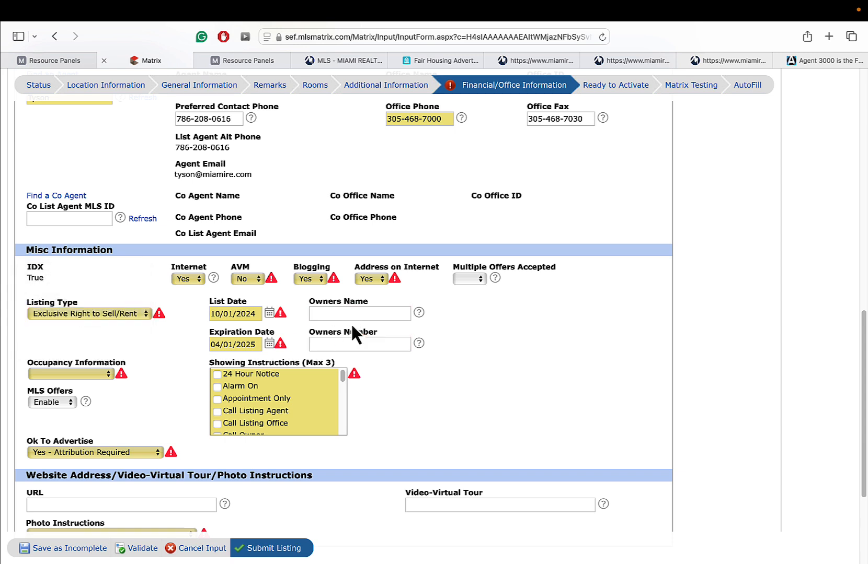
{"action": "left_click", "coordinate": [351, 316]}
{"action": "left_click", "coordinate": [354, 344]}
- Choose Owner Occupied occupancy and tick Call Listing Agent and Showing Assist as showing instructions
{"action": "left_click", "coordinate": [91, 374]}
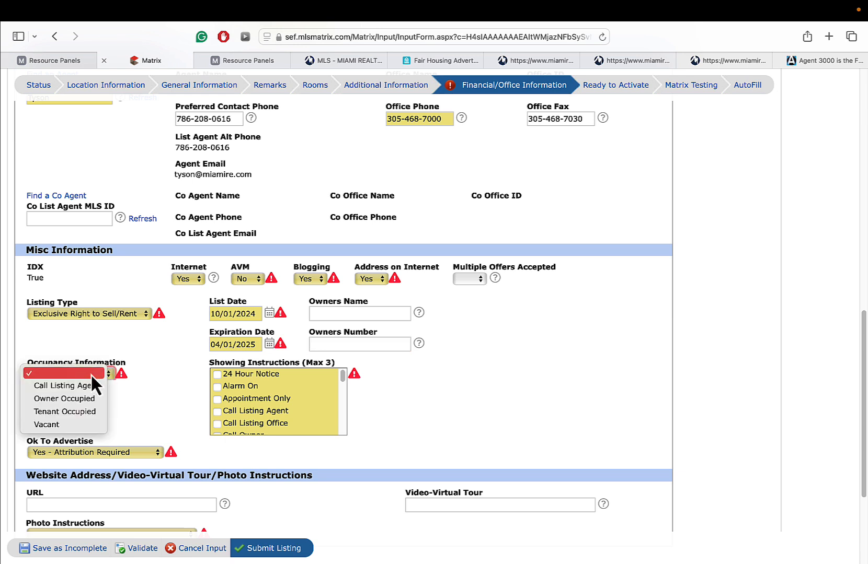
{"action": "left_click", "coordinate": [71, 399]}
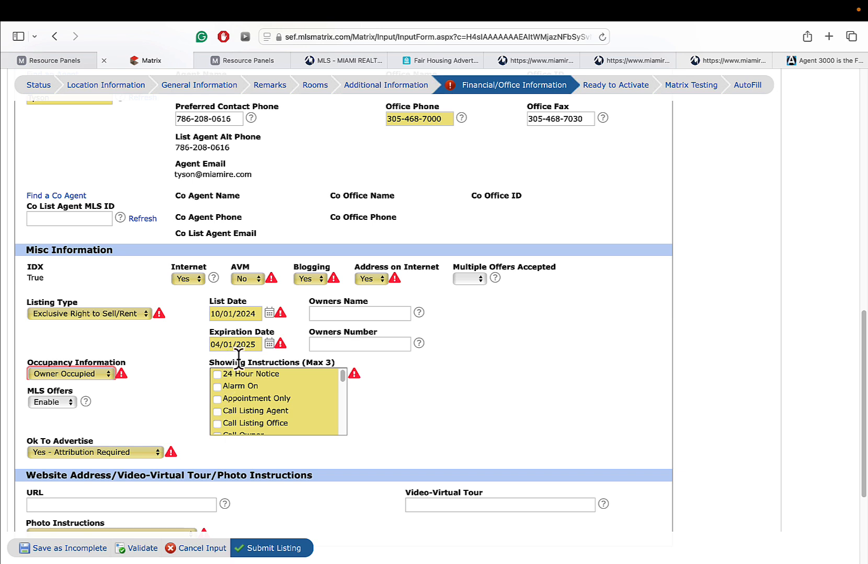
{"action": "left_click", "coordinate": [216, 412]}
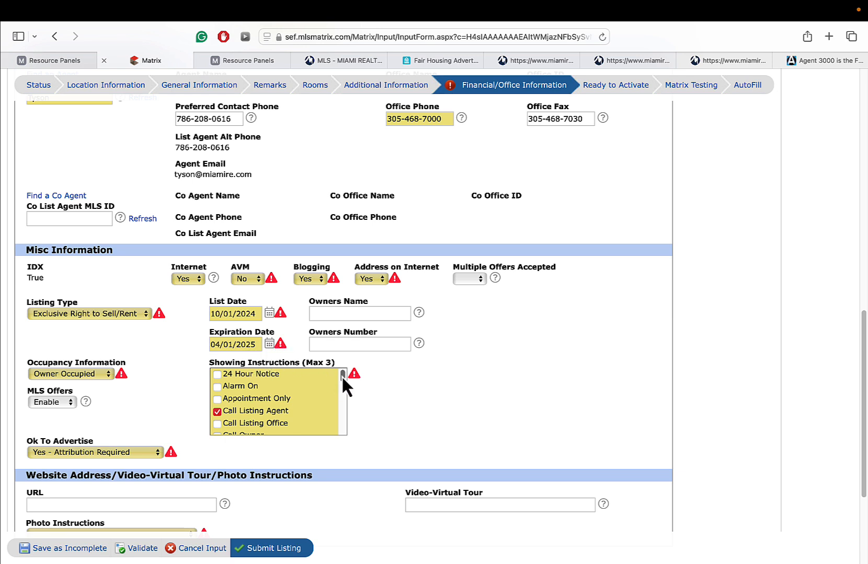
{"action": "left_click_drag", "start_coordinate": [342, 375], "coordinate": [344, 396]}
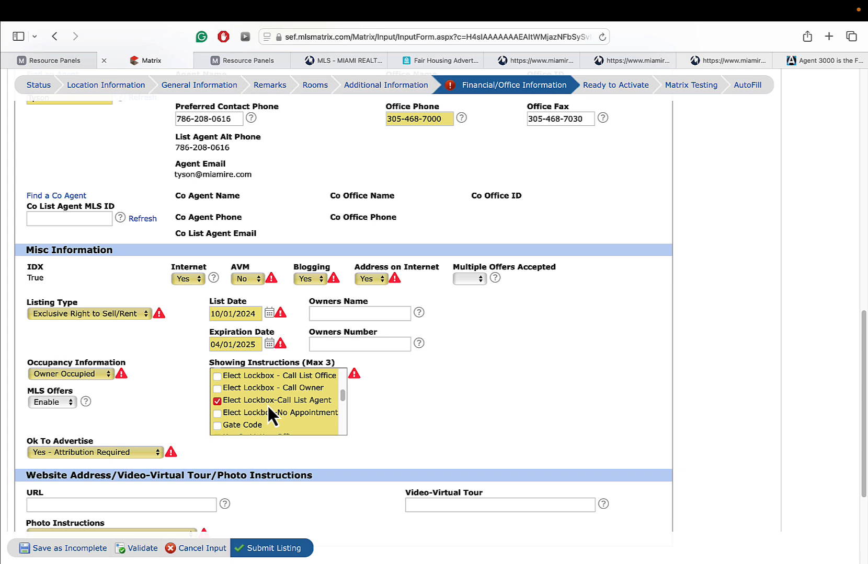
{"action": "left_click_drag", "start_coordinate": [343, 396], "coordinate": [353, 442]}
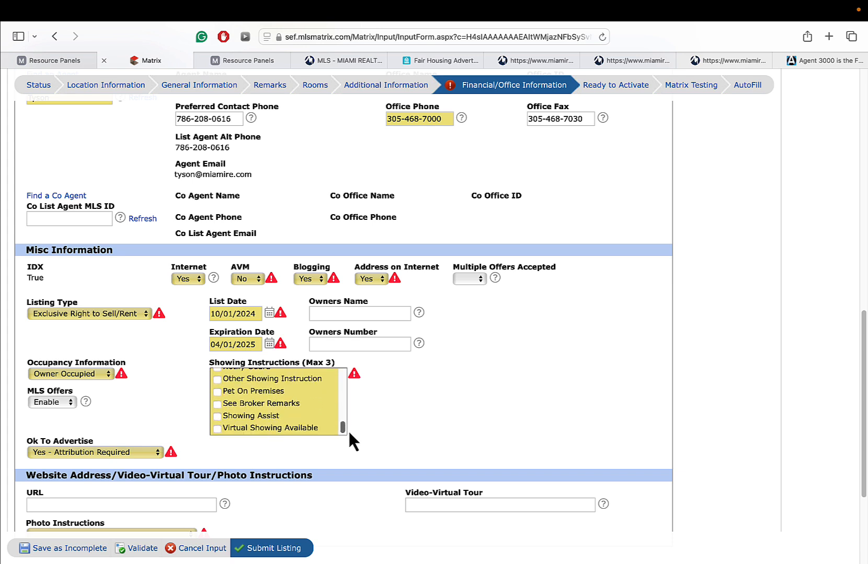
{"action": "left_click", "coordinate": [253, 416]}
- Set Ok To Advertise to No after With Written Broker Approval proves unavailable
{"action": "scroll", "coordinate": [199, 350], "scroll_direction": "down", "scroll_amount": 4}
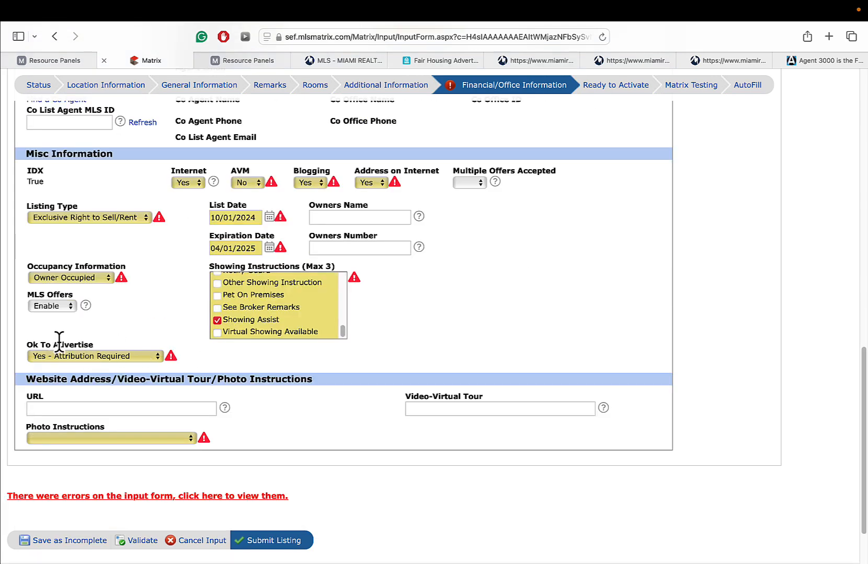
{"action": "left_click", "coordinate": [90, 357]}
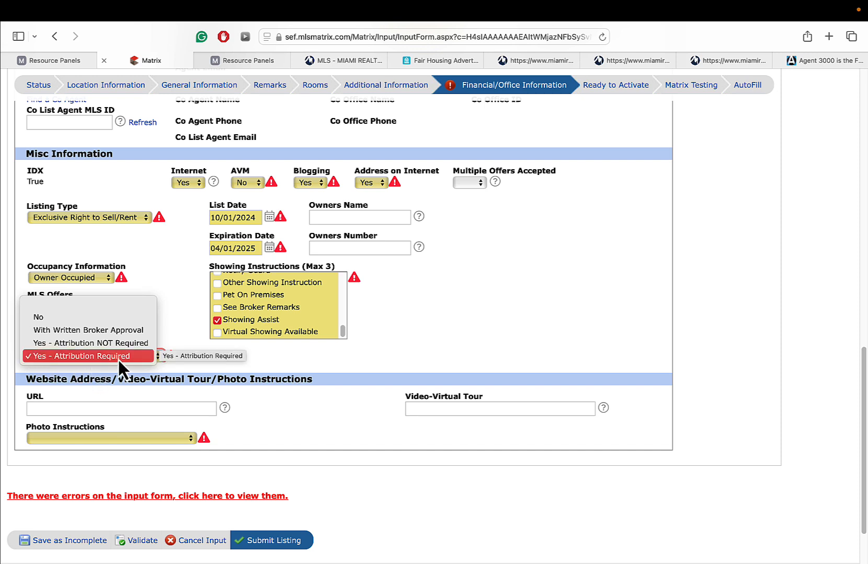
{"action": "left_click", "coordinate": [96, 331]}
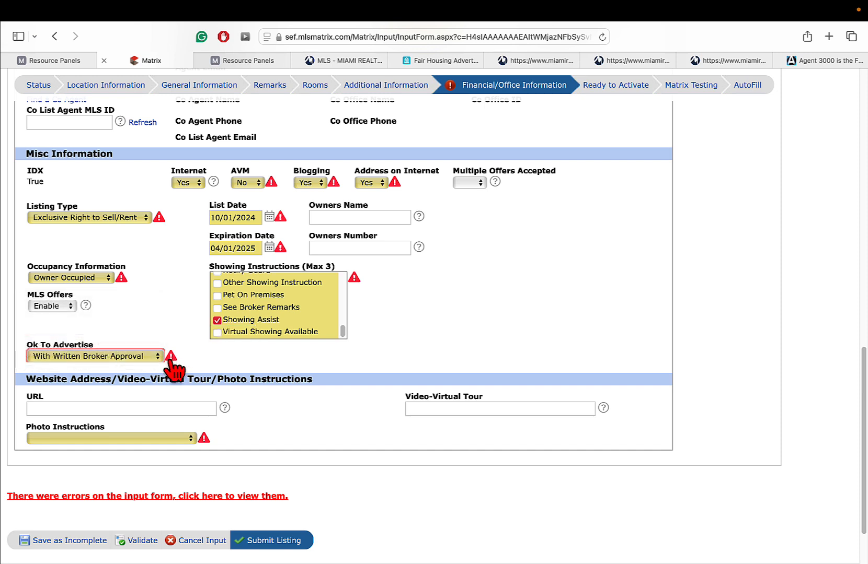
{"action": "mouse_move", "coordinate": [171, 361]}
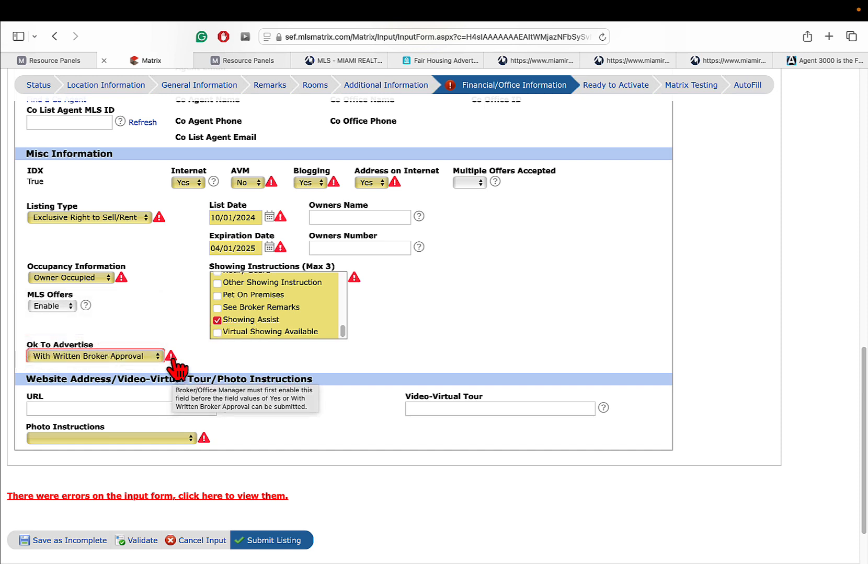
{"action": "left_click", "coordinate": [128, 355]}
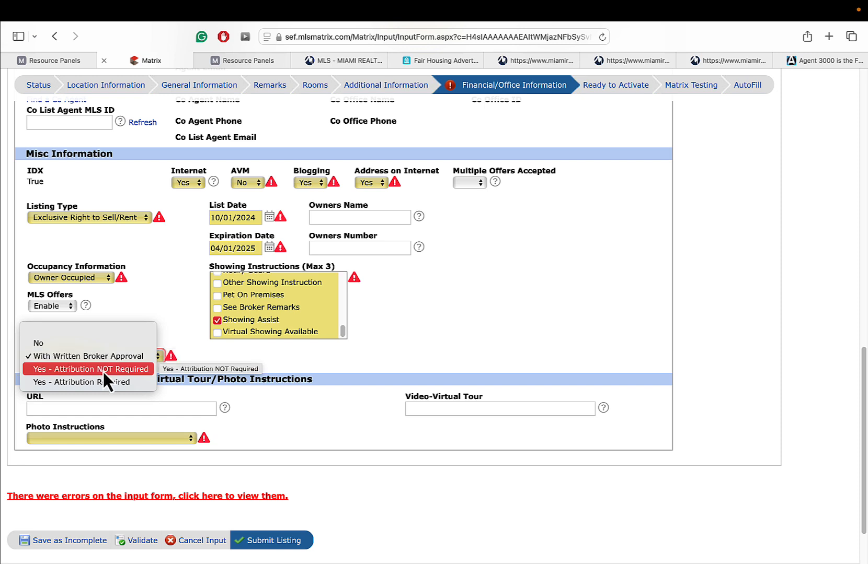
{"action": "left_click", "coordinate": [211, 346]}
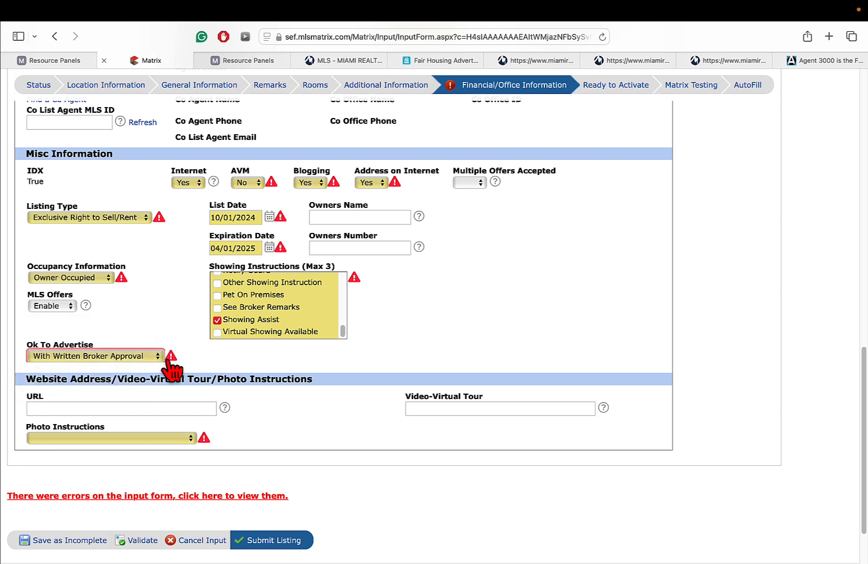
{"action": "mouse_move", "coordinate": [169, 361]}
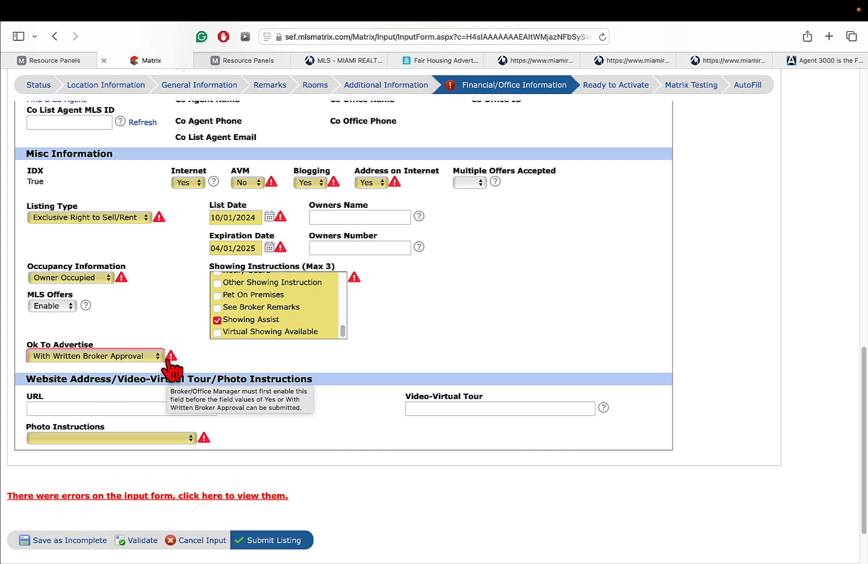
{"action": "left_click", "coordinate": [113, 357]}
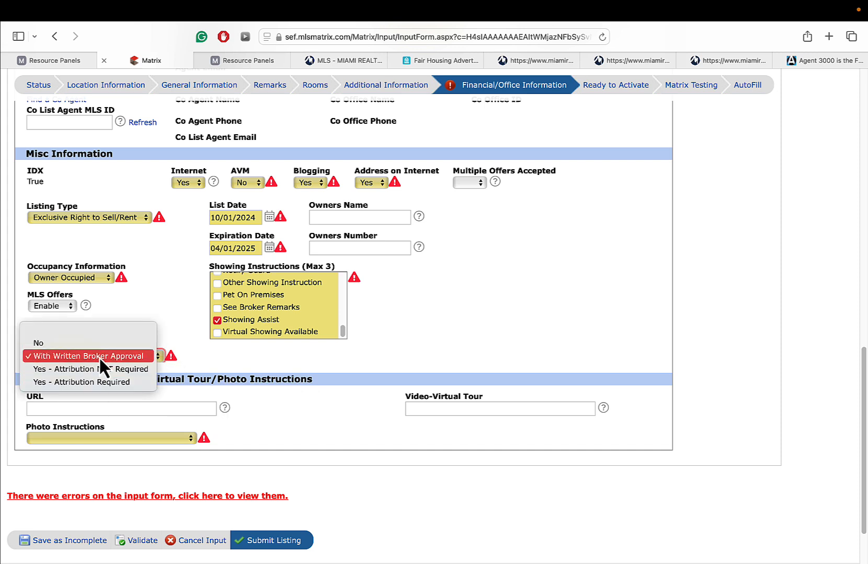
{"action": "left_click", "coordinate": [51, 344]}
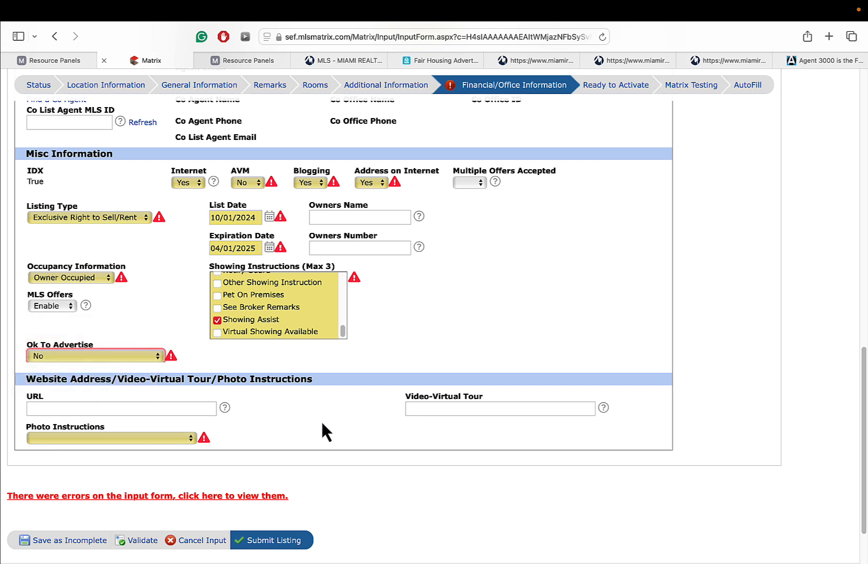
{"action": "left_click", "coordinate": [132, 408]}
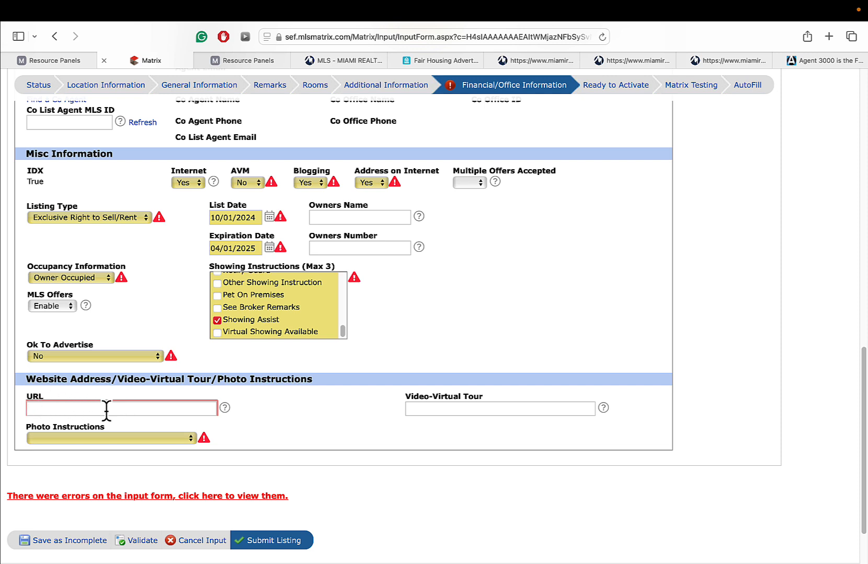
- Choose 'Realtor to Upload Images 1-99' for Photo Instructions, then go to the Miami REALTORS site
{"action": "left_click", "coordinate": [446, 407]}
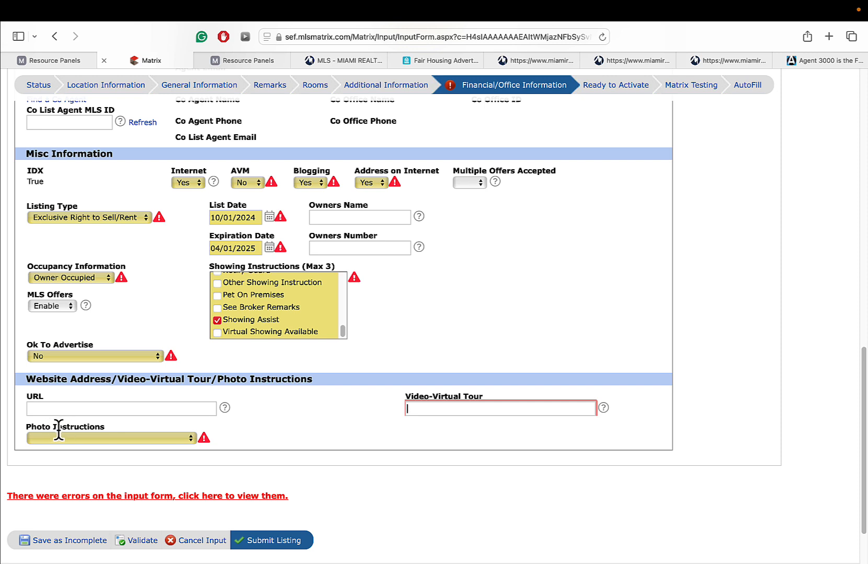
{"action": "left_click", "coordinate": [96, 438]}
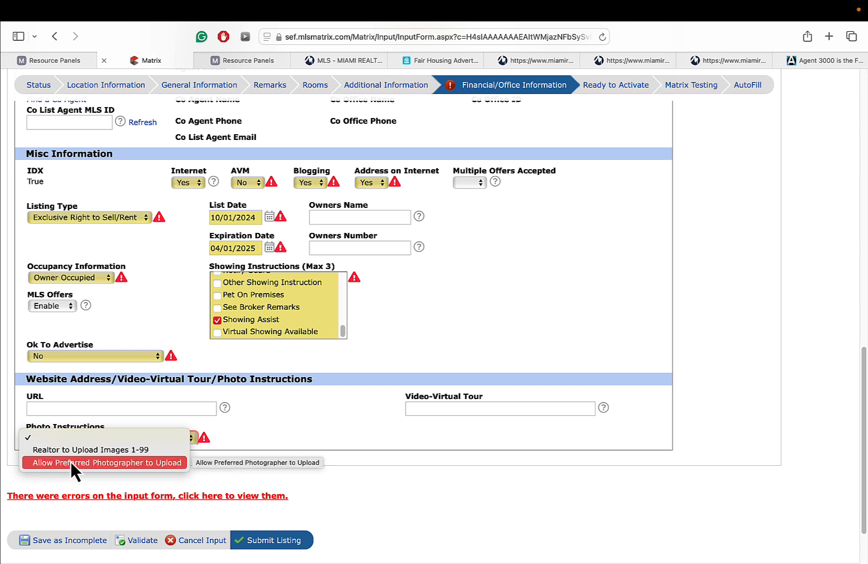
{"action": "left_click", "coordinate": [102, 452]}
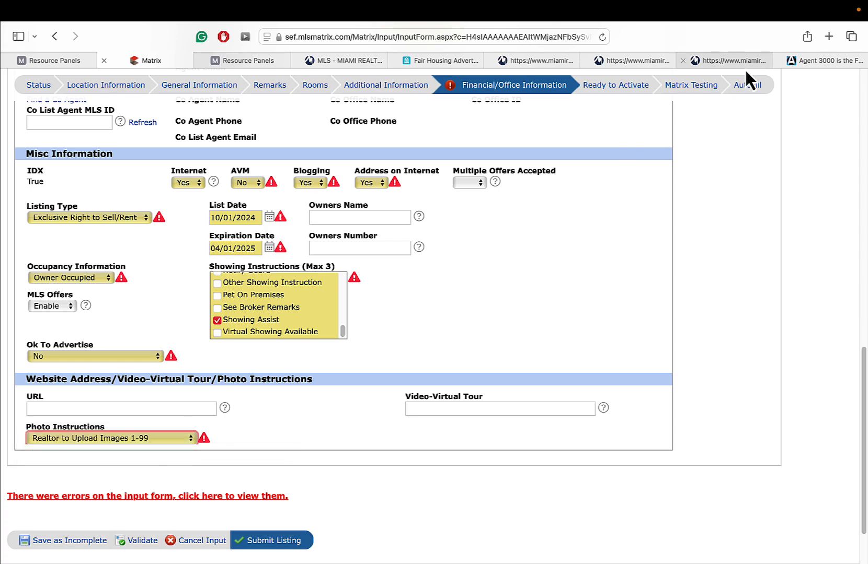
{"action": "left_click", "coordinate": [820, 61]}
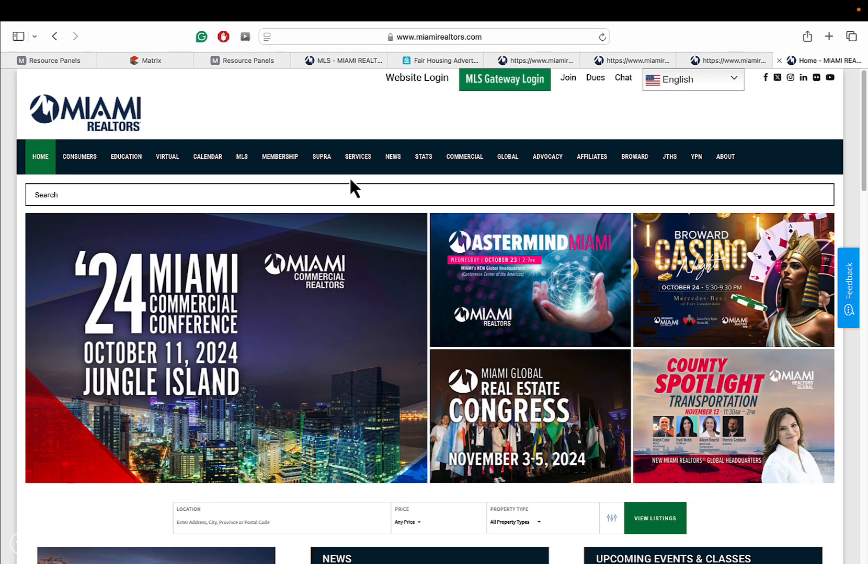
- Browse the Preferred Photographer Program's directory of 66 photographers, then return to the Matrix form
{"action": "mouse_move", "coordinate": [365, 159]}
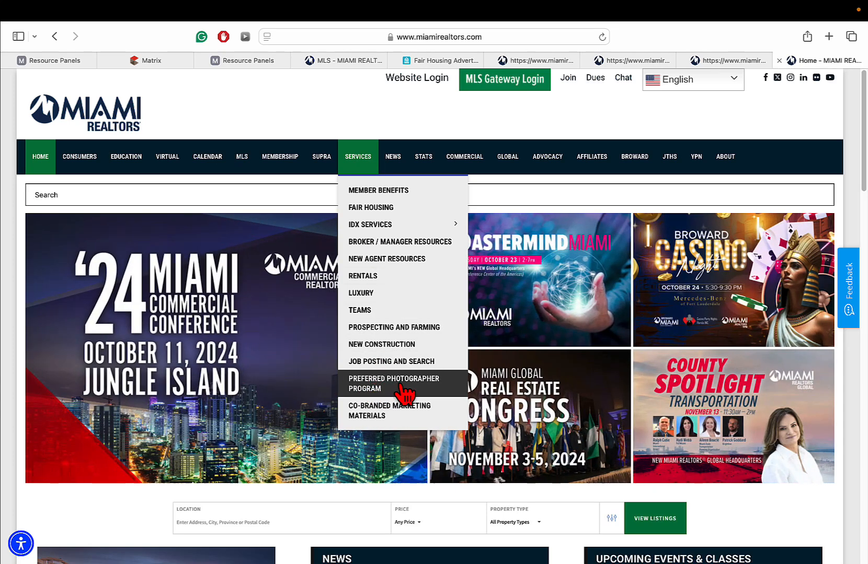
{"action": "left_click", "coordinate": [405, 392]}
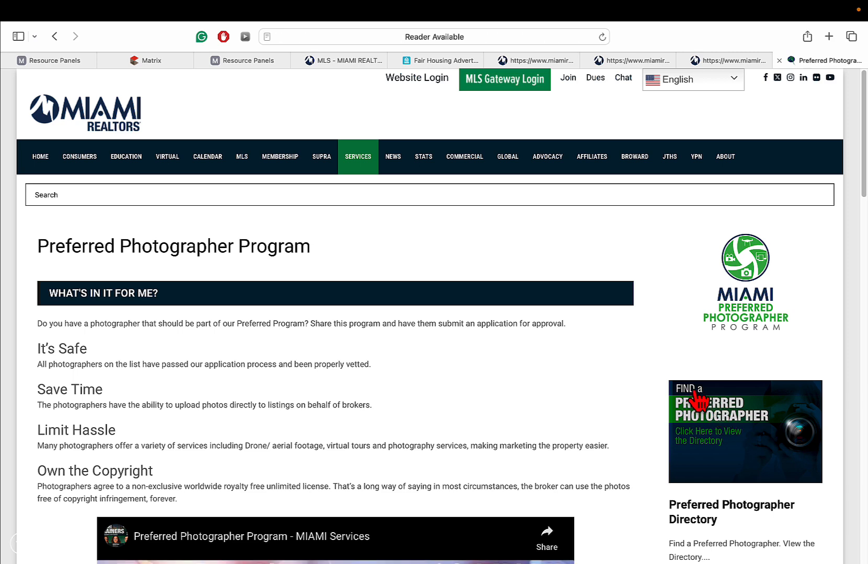
{"action": "left_click", "coordinate": [721, 423]}
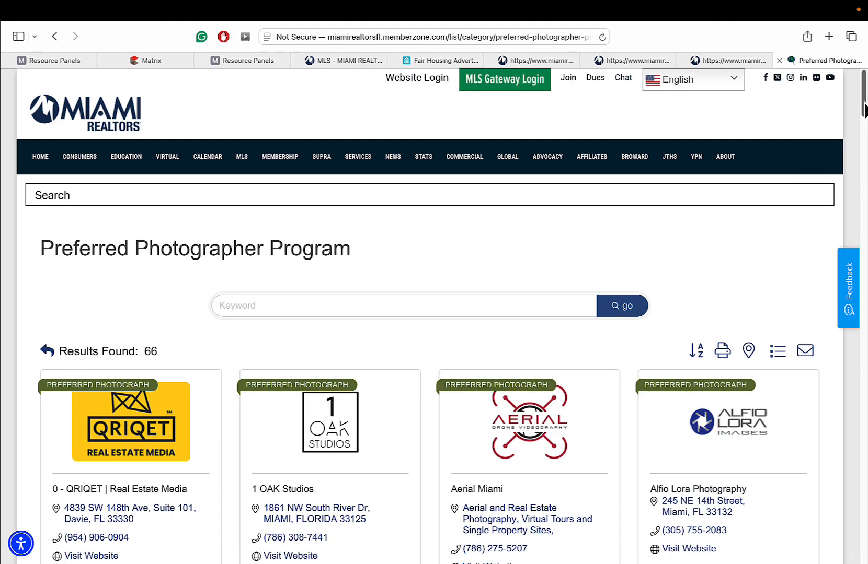
{"action": "scroll", "coordinate": [863, 110], "scroll_direction": "down", "scroll_amount": 5}
{"action": "scroll", "coordinate": [864, 112], "scroll_direction": "up", "scroll_amount": 2}
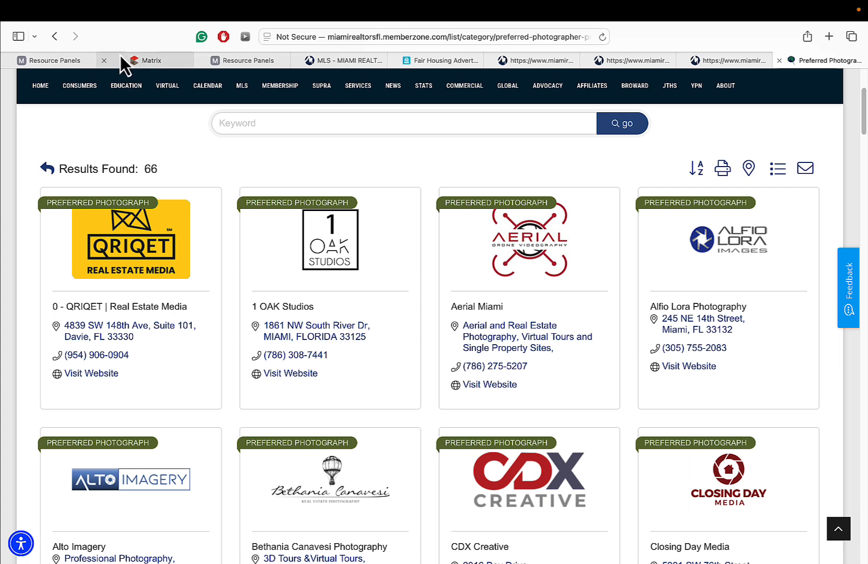
{"action": "left_click", "coordinate": [55, 36]}
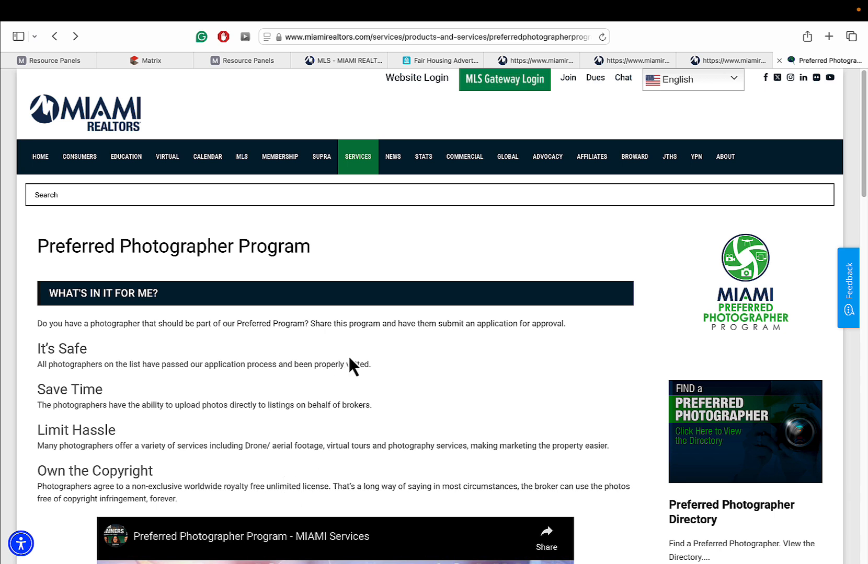
{"action": "mouse_move", "coordinate": [368, 164]}
{"action": "left_click", "coordinate": [808, 427]}
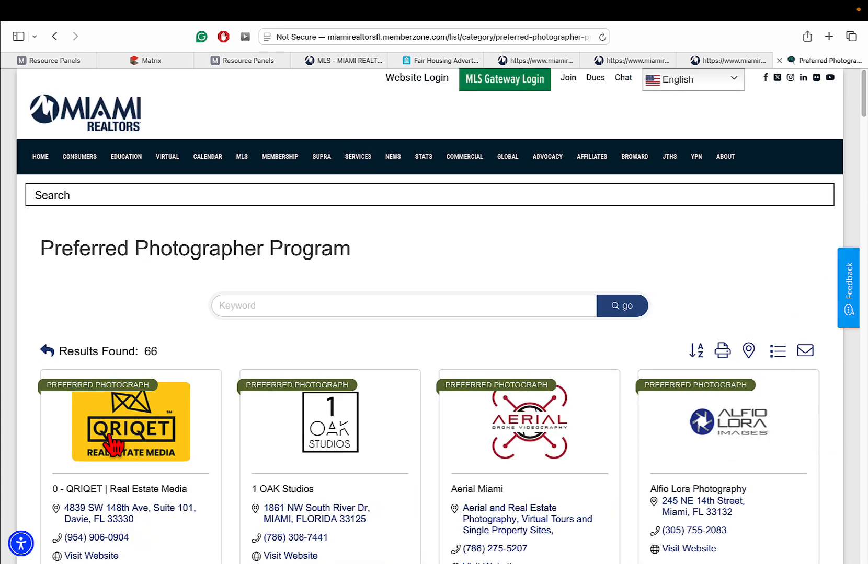
{"action": "left_click", "coordinate": [171, 61]}
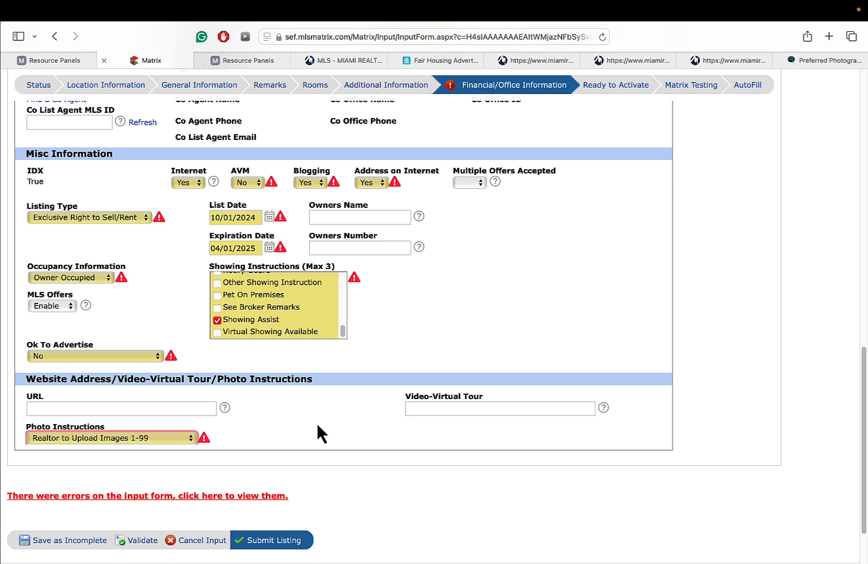
- Enter Tax Year 2023 and At Closing possession, validating the form before and after
{"action": "left_click", "coordinate": [137, 542]}
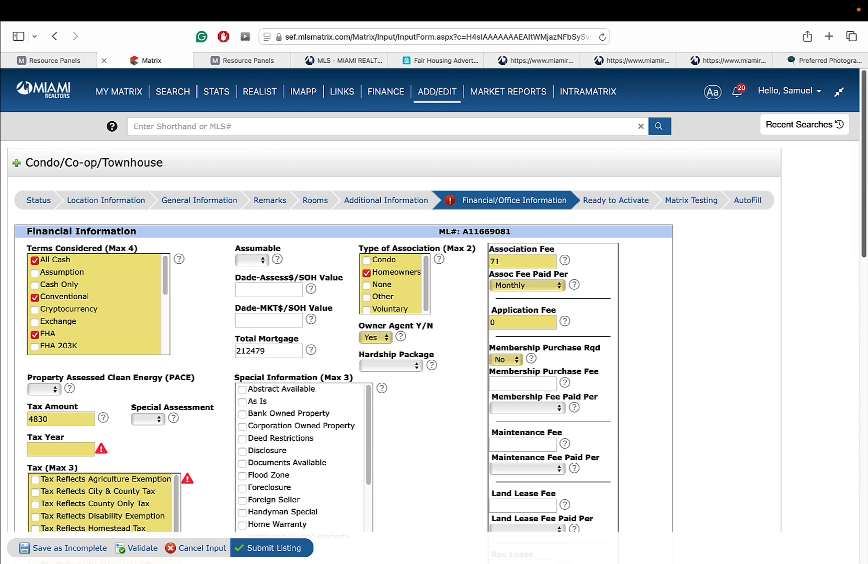
{"action": "scroll", "coordinate": [194, 347], "scroll_direction": "down", "scroll_amount": 3}
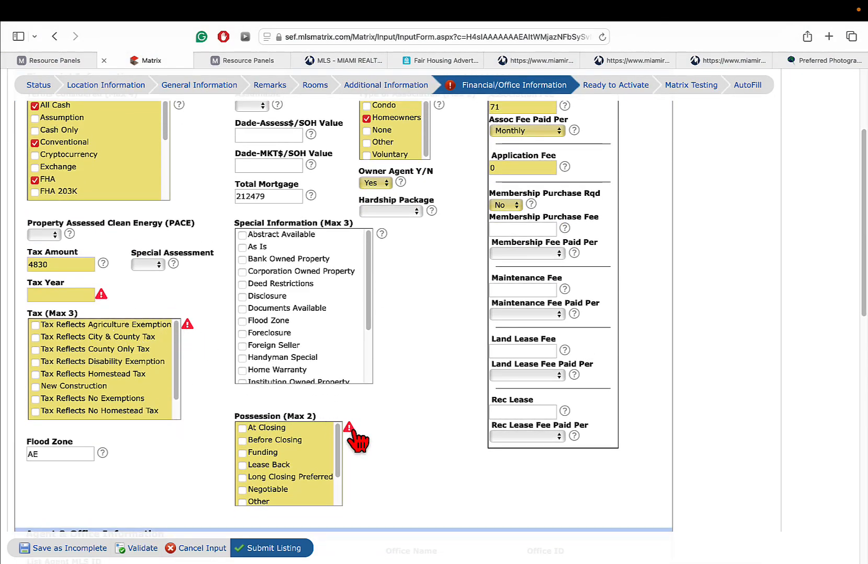
{"action": "left_click", "coordinate": [62, 296]}
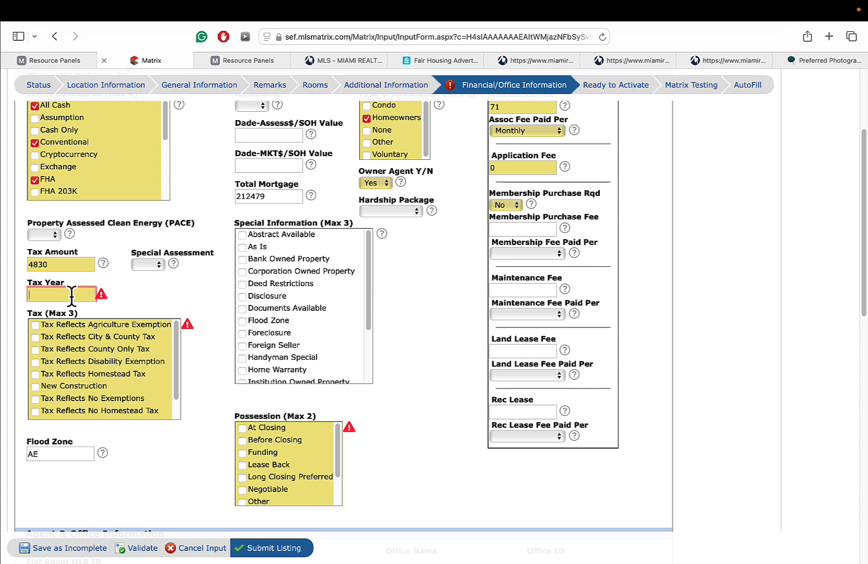
{"action": "type", "text": "2023"}
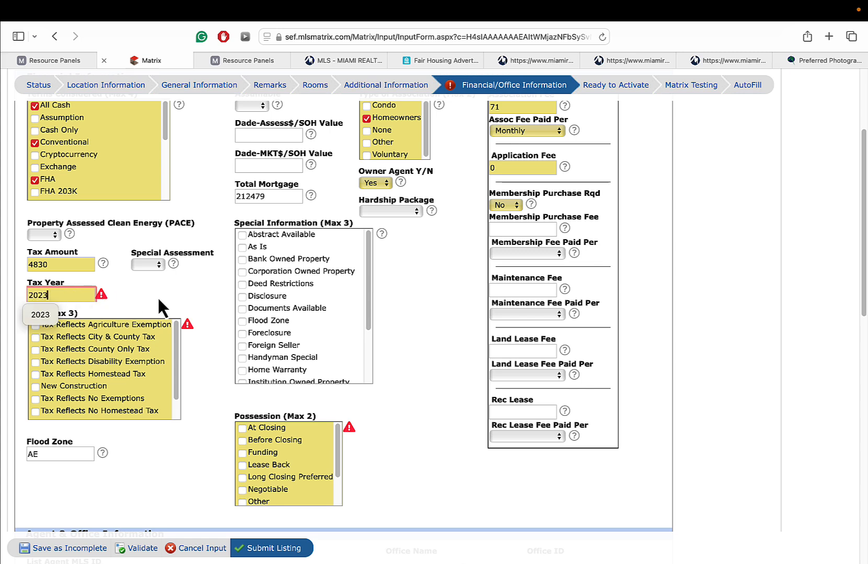
{"action": "left_click", "coordinate": [215, 373]}
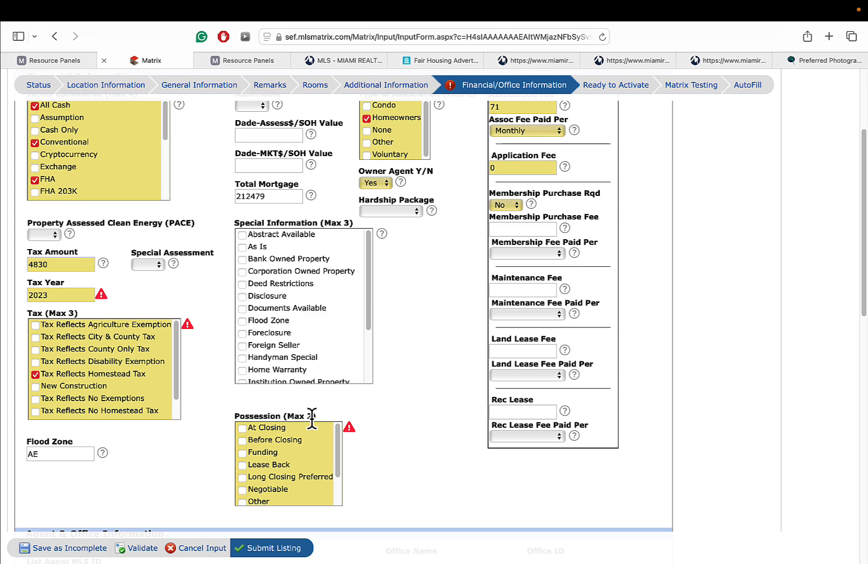
{"action": "left_click", "coordinate": [256, 431]}
{"action": "scroll", "coordinate": [500, 458], "scroll_direction": "down", "scroll_amount": 3}
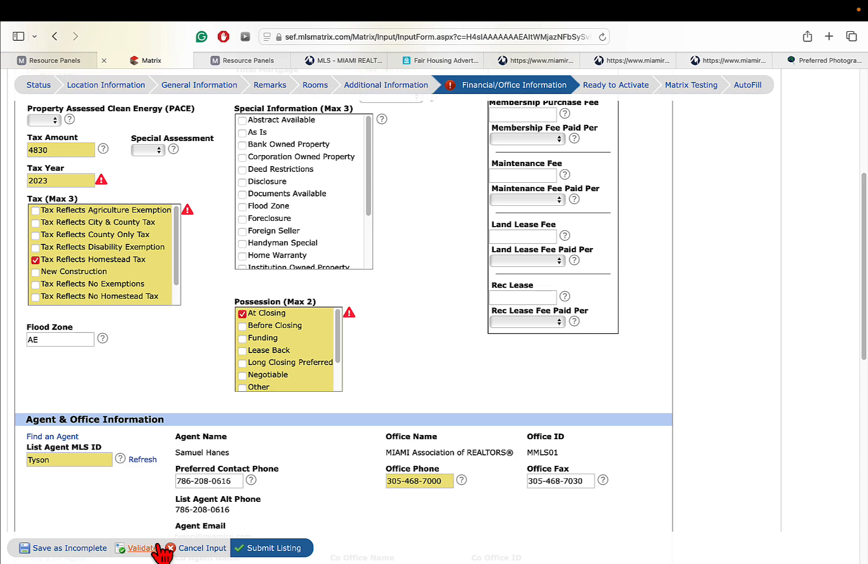
{"action": "left_click", "coordinate": [140, 549]}
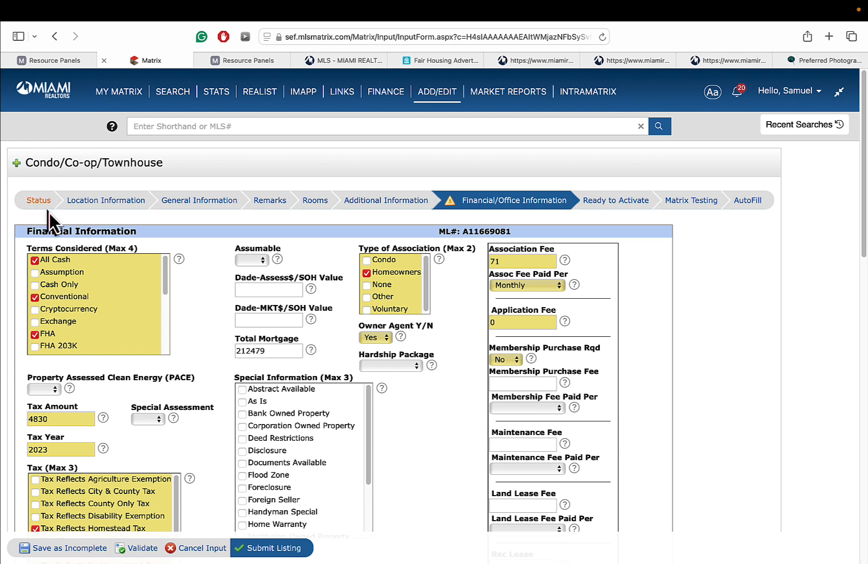
- Review the Status and Location Information sections, then Save as Incomplete
{"action": "left_click", "coordinate": [41, 203]}
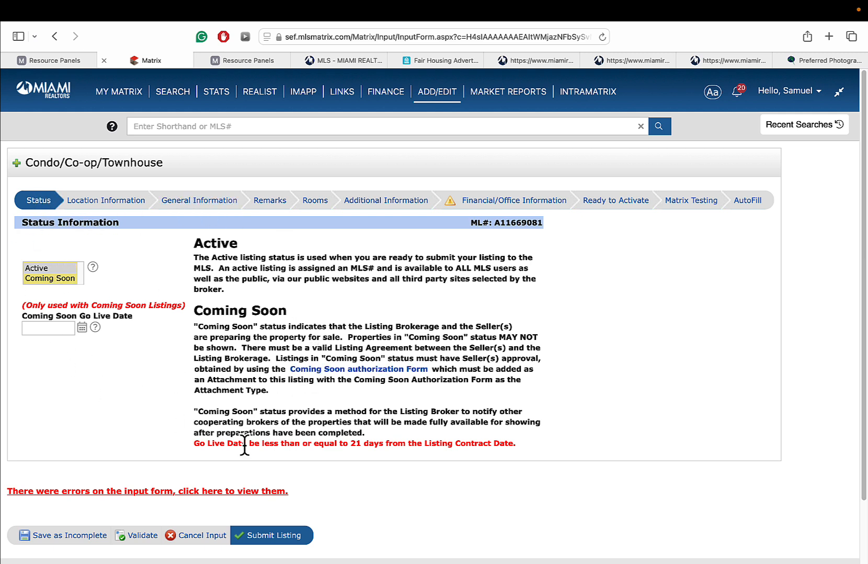
{"action": "left_click", "coordinate": [106, 199]}
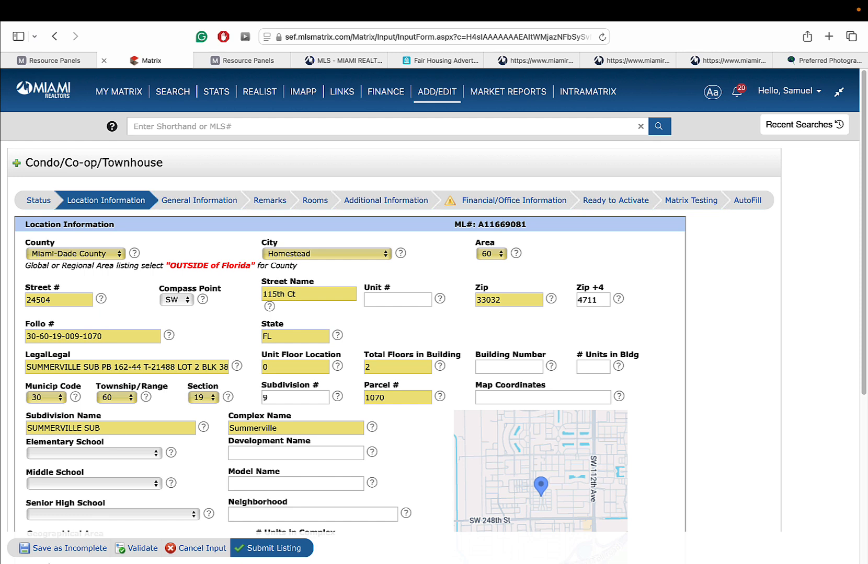
{"action": "left_click", "coordinate": [45, 549]}
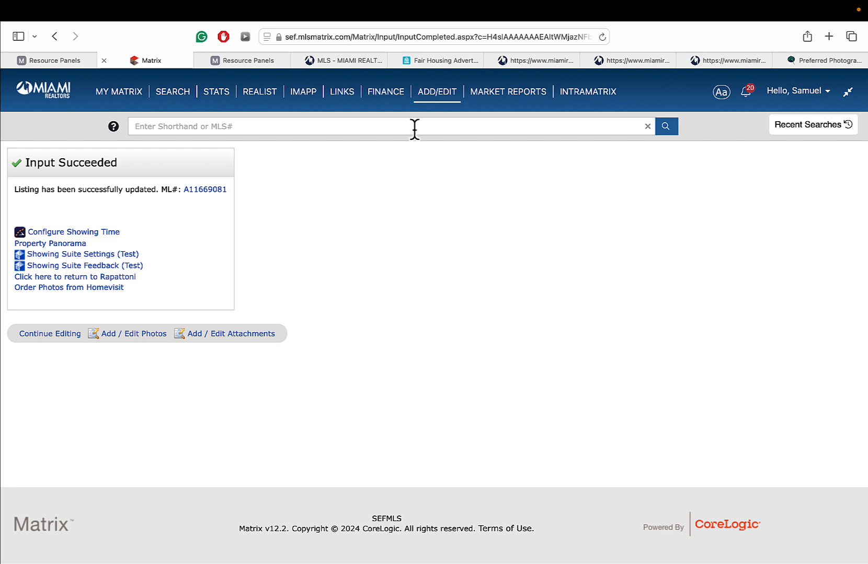
- Pick the townhouse from Add/Edit's Quick Modify list to open Modify Listing
{"action": "left_click", "coordinate": [430, 95]}
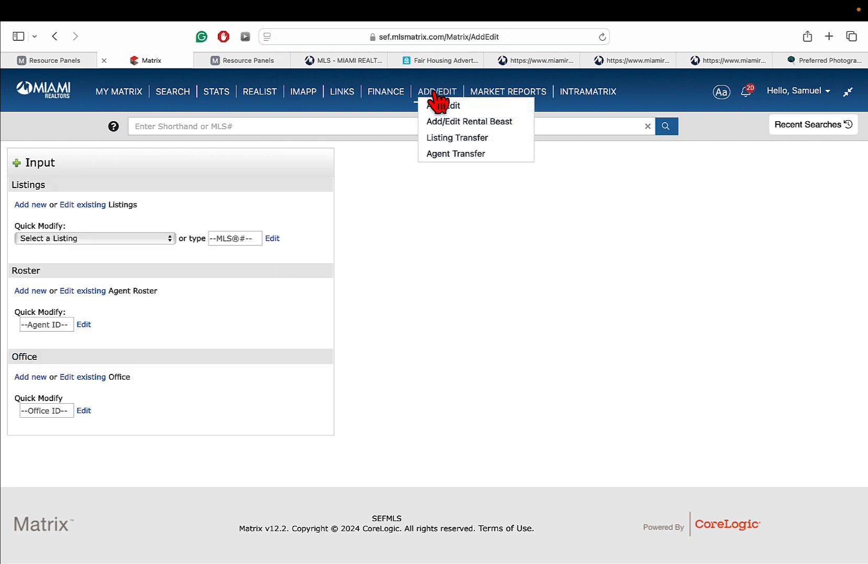
{"action": "left_click", "coordinate": [59, 237]}
{"action": "left_click", "coordinate": [56, 265]}
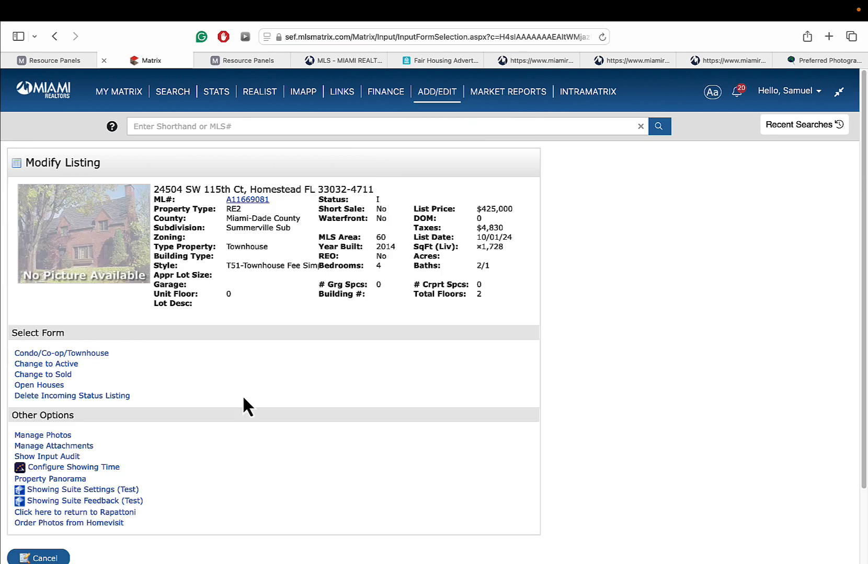
{"action": "scroll", "coordinate": [245, 407], "scroll_direction": "down", "scroll_amount": 3}
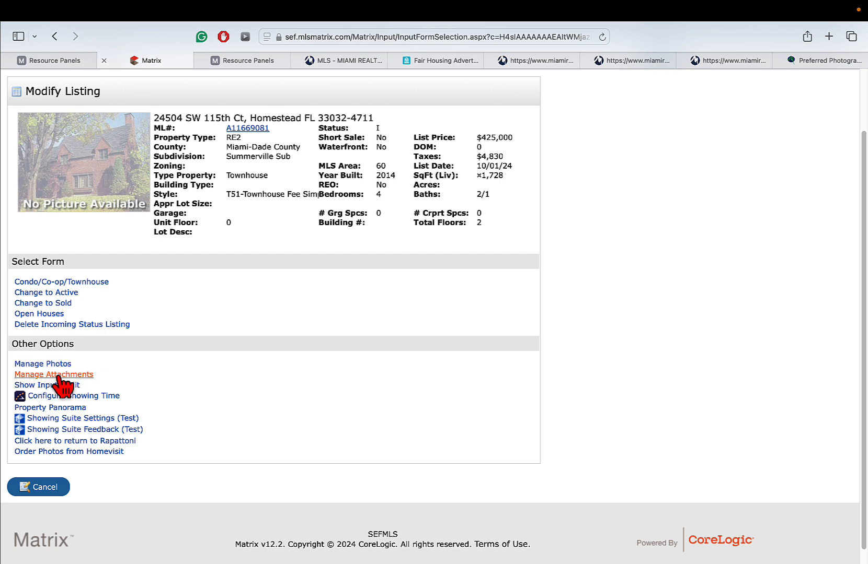
- Start an open house dated 10/05/2024 with type Public
{"action": "left_click", "coordinate": [49, 314]}
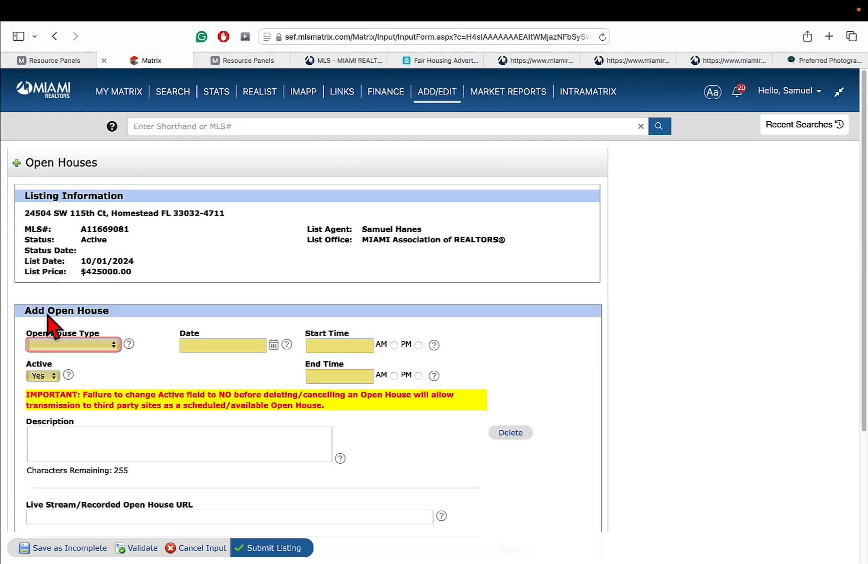
{"action": "left_click", "coordinate": [71, 348]}
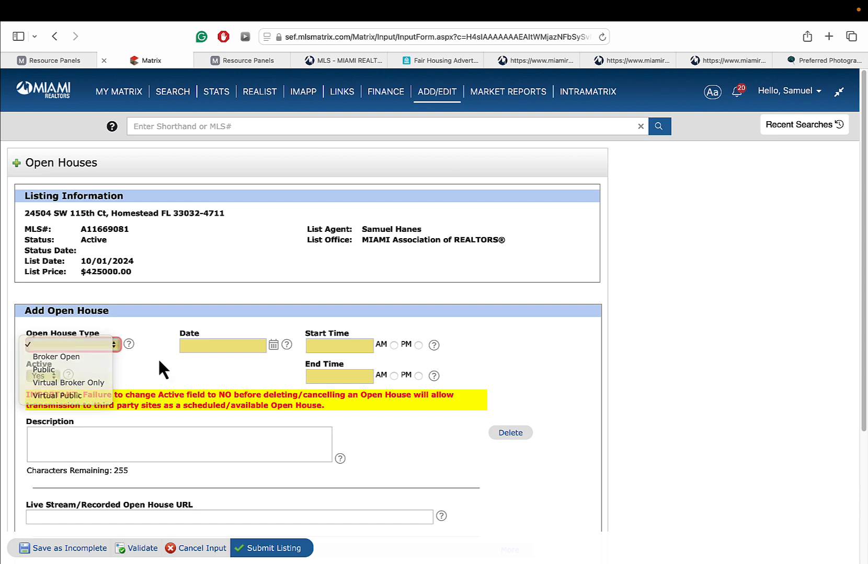
{"action": "left_click", "coordinate": [231, 350]}
{"action": "left_click", "coordinate": [240, 349]}
{"action": "left_click", "coordinate": [273, 346]}
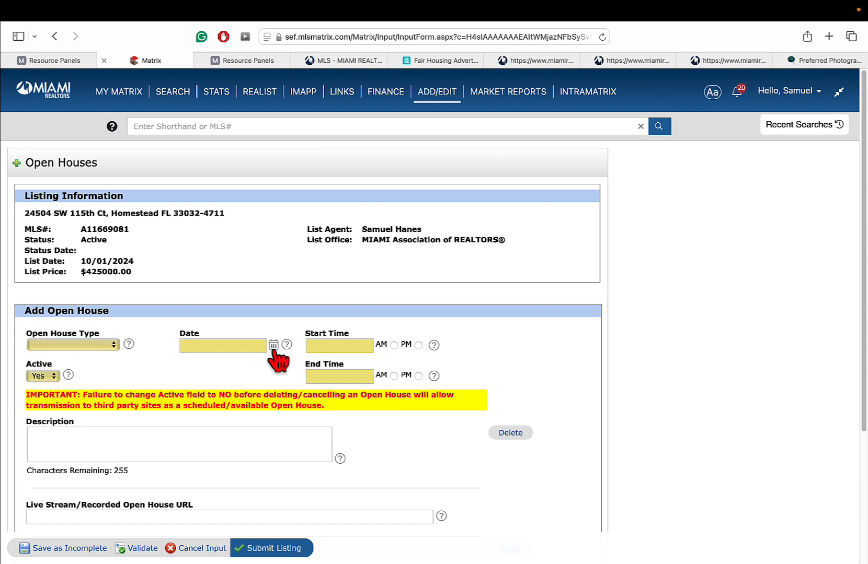
{"action": "left_click", "coordinate": [298, 409]}
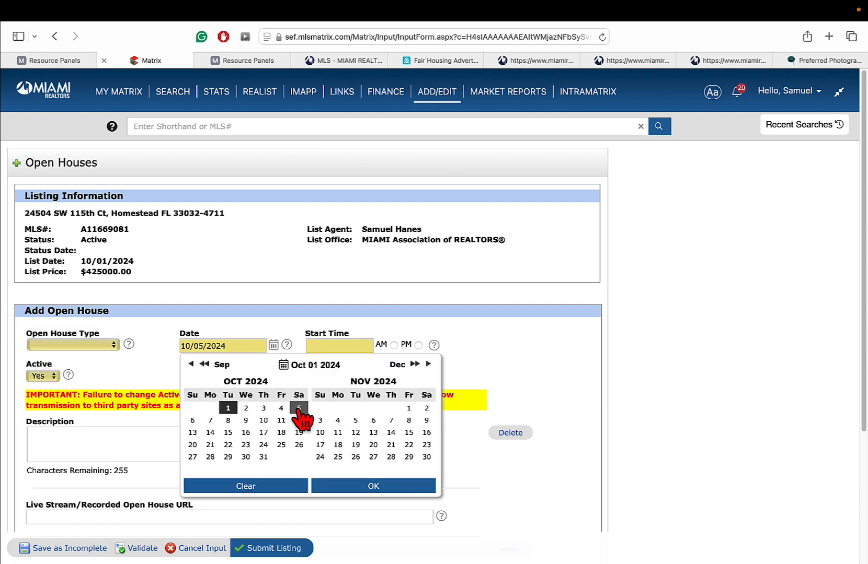
{"action": "left_click", "coordinate": [360, 489]}
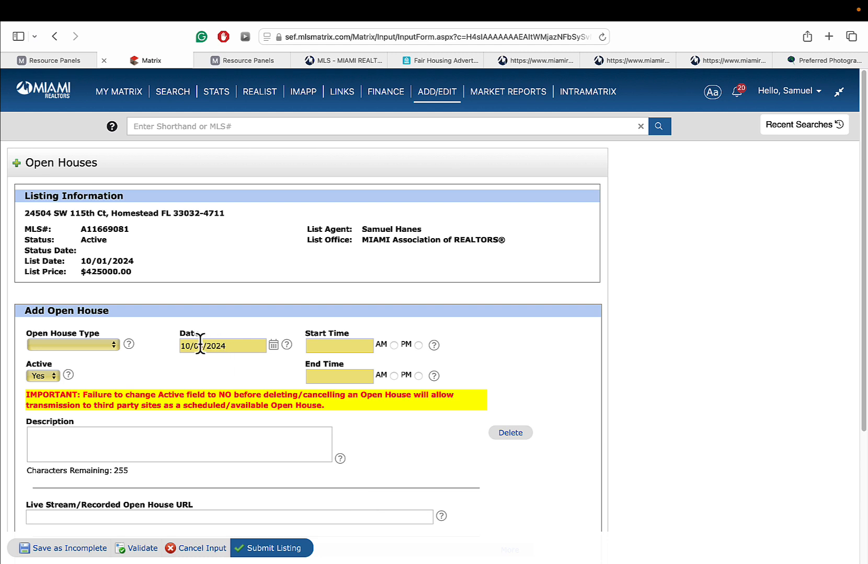
{"action": "left_click", "coordinate": [111, 347]}
{"action": "left_click", "coordinate": [89, 369]}
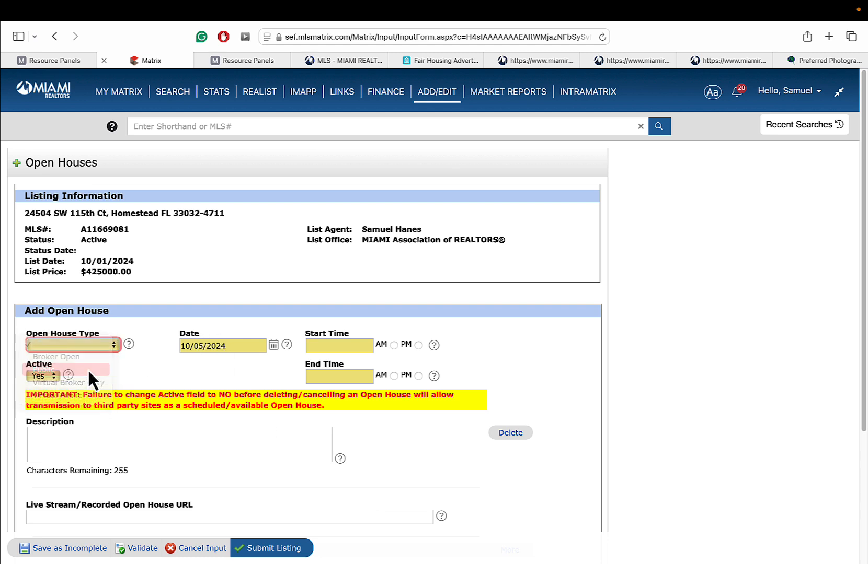
- Set the open house start time to 12:00 PM and end time to 3:00 PM
{"action": "left_click", "coordinate": [335, 349]}
{"action": "left_click", "coordinate": [418, 345]}
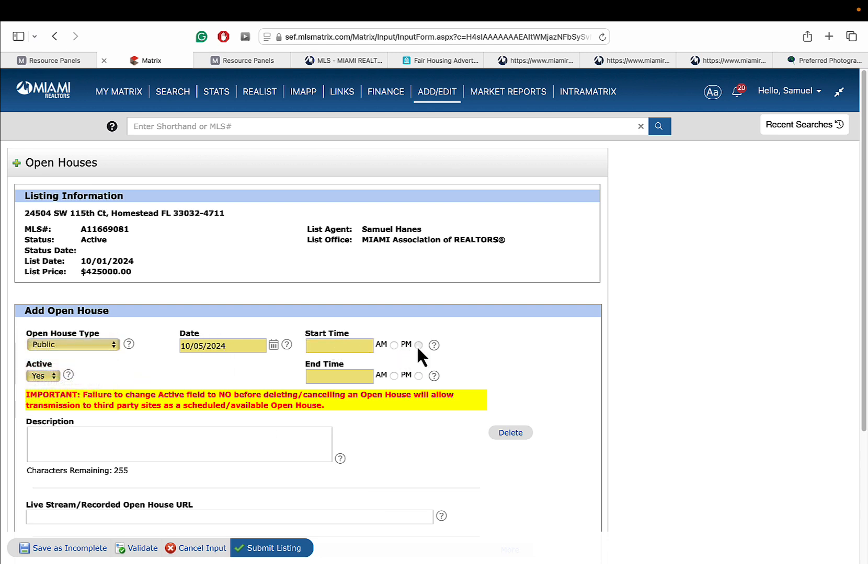
{"action": "left_click", "coordinate": [355, 347]}
{"action": "type", "text": "12:00"}
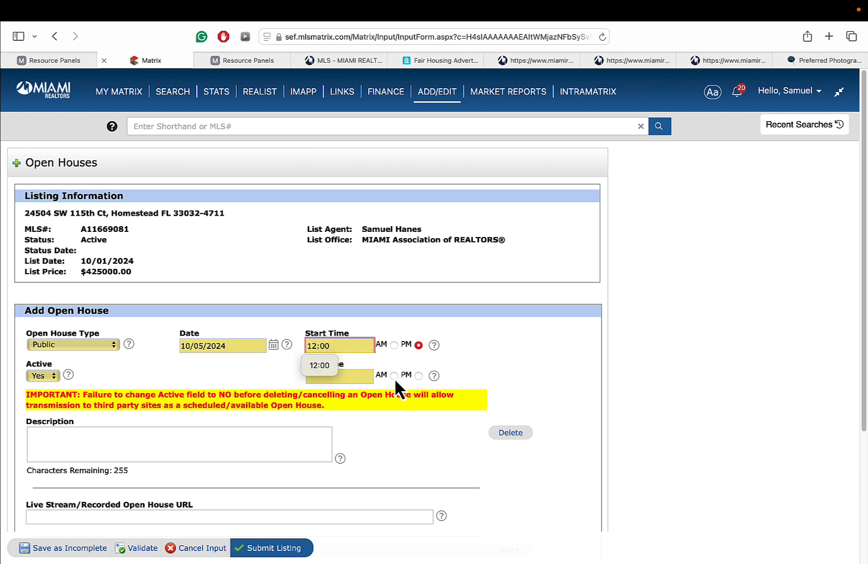
{"action": "left_click", "coordinate": [418, 376]}
{"action": "left_click", "coordinate": [356, 375]}
{"action": "type", "text": "3"}
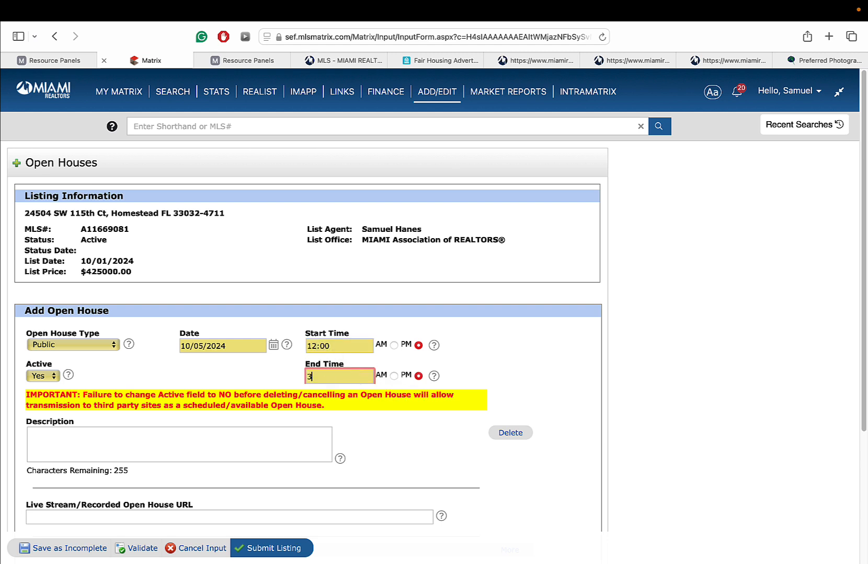
{"action": "type", "text": ":00p"}
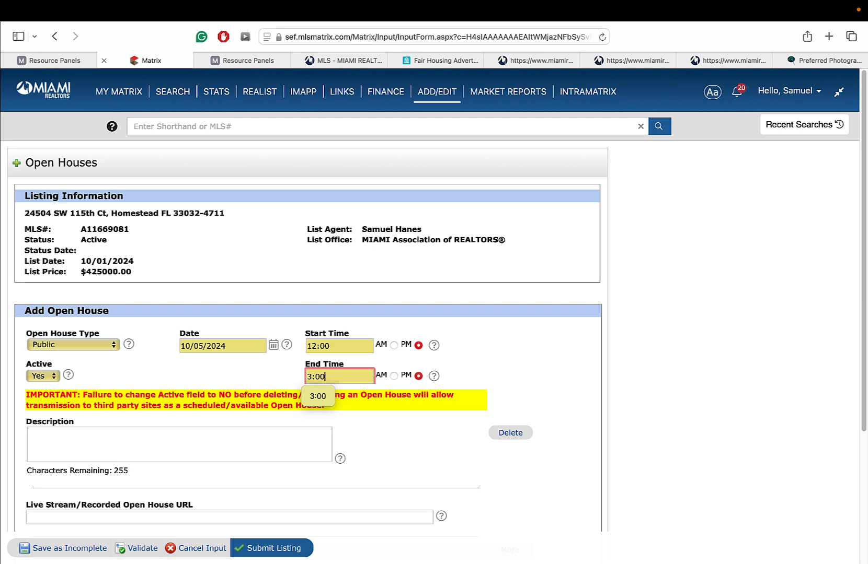
- Move through the description and live stream URL fields, keeping the type Public
{"action": "left_click", "coordinate": [244, 436]}
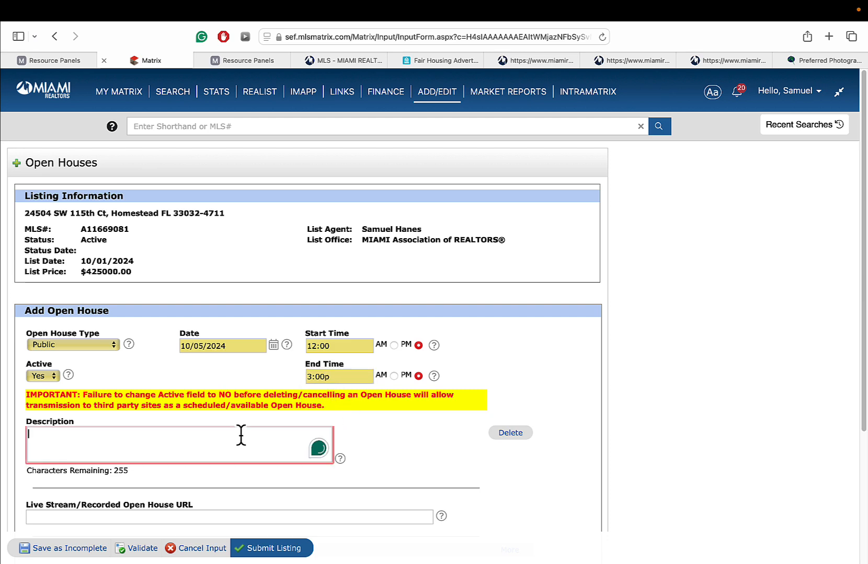
{"action": "scroll", "coordinate": [835, 260], "scroll_direction": "down", "scroll_amount": 3}
{"action": "left_click_drag", "start_coordinate": [866, 309], "coordinate": [866, 306]}
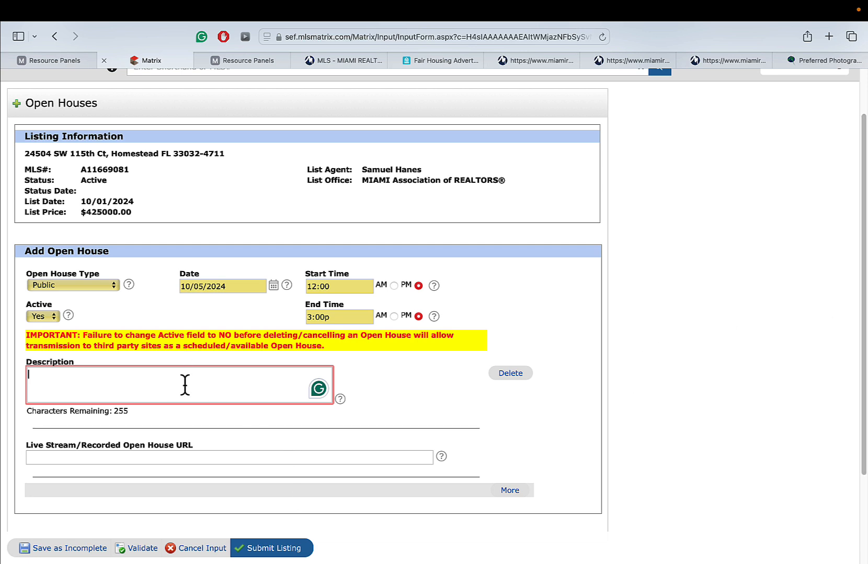
{"action": "left_click", "coordinate": [38, 457]}
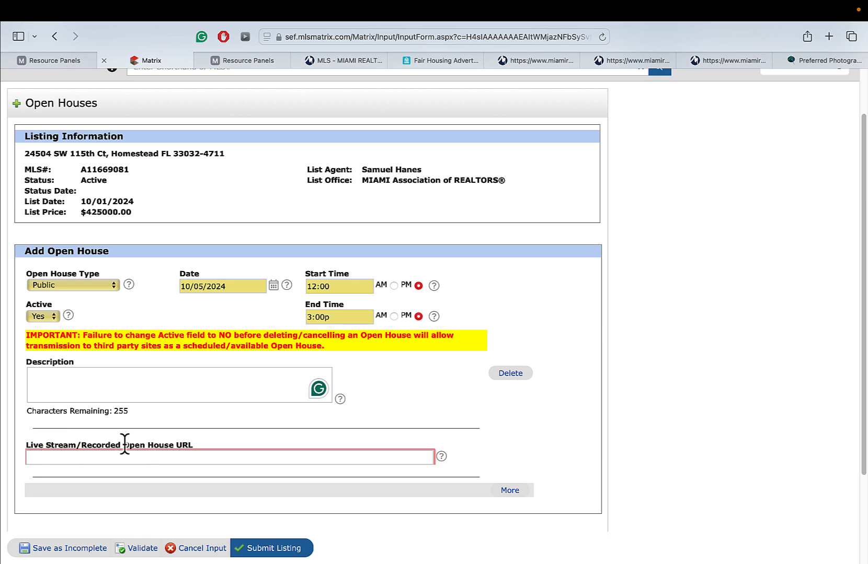
{"action": "left_click", "coordinate": [94, 287]}
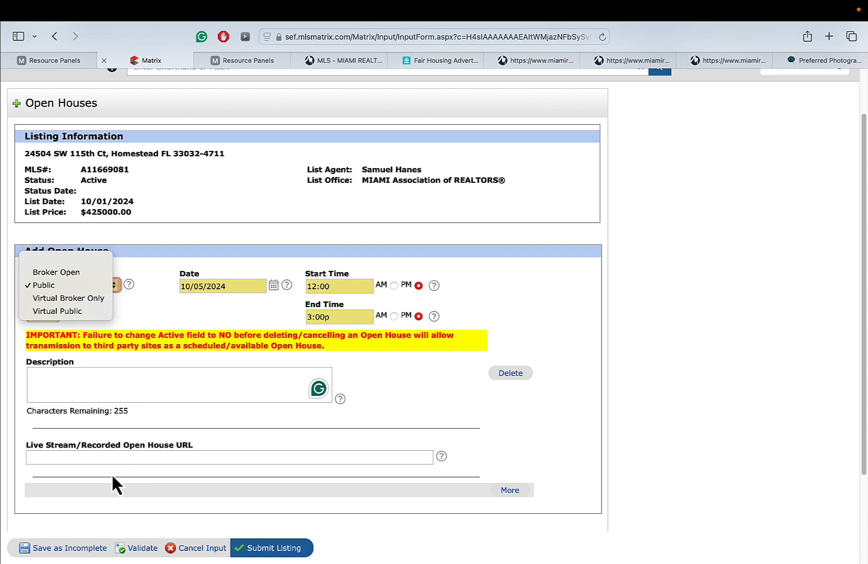
{"action": "left_click", "coordinate": [102, 459]}
{"action": "left_click", "coordinate": [87, 455]}
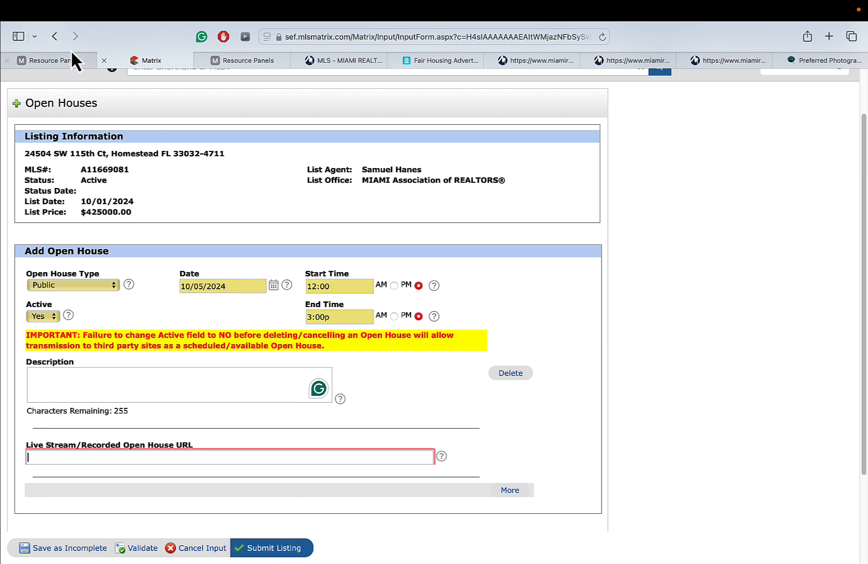
- Return to the townhouse's Modify Listing options and launch Configure ShowingTime
{"action": "left_click", "coordinate": [56, 38]}
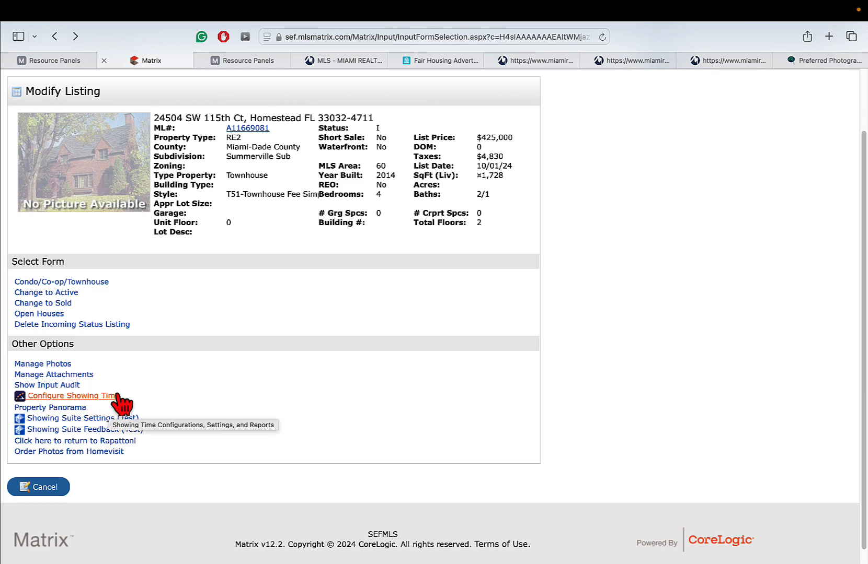
{"action": "left_click", "coordinate": [89, 397]}
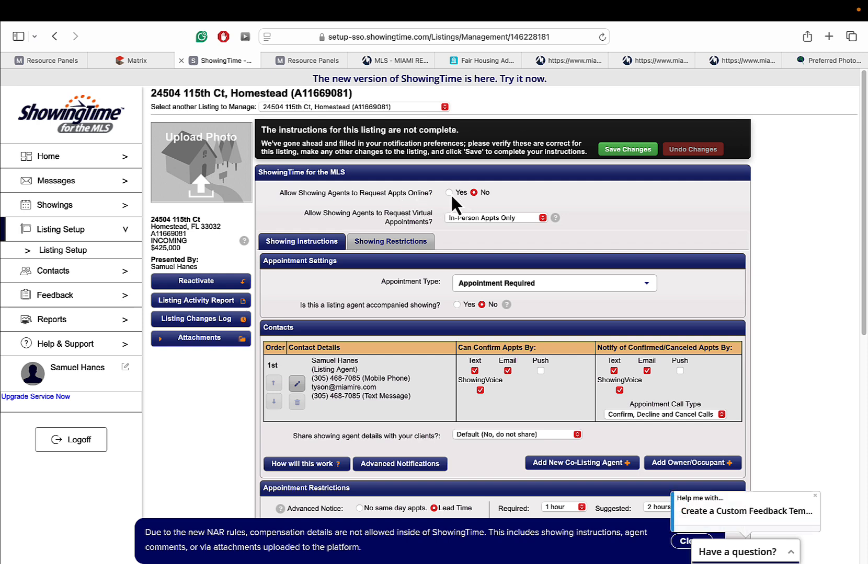
- Allow showing agents to request appointments online, keeping appointments in-person only
{"action": "left_click", "coordinate": [449, 193]}
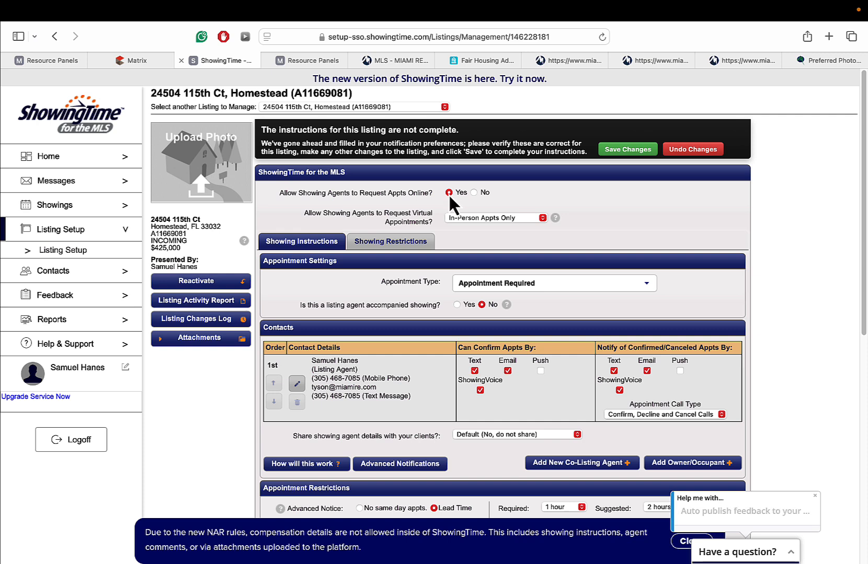
{"action": "left_click", "coordinate": [492, 218]}
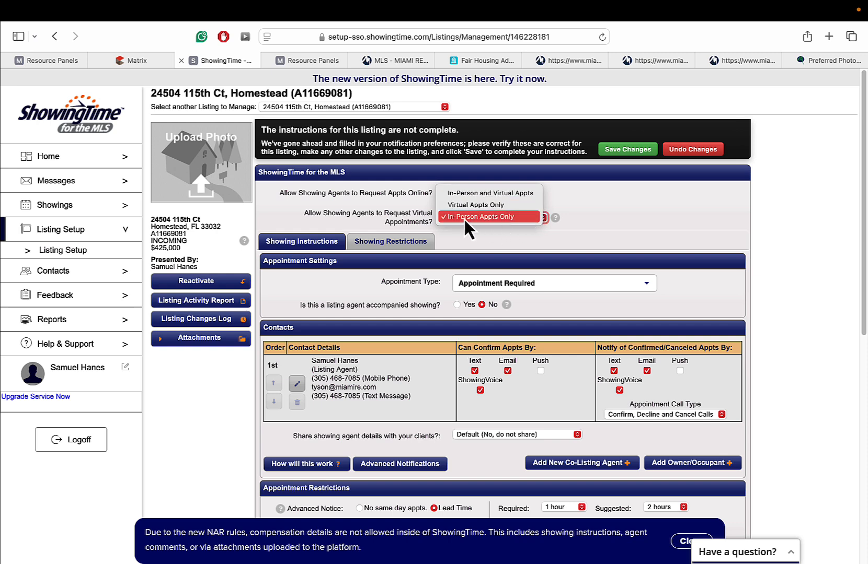
{"action": "left_click", "coordinate": [513, 217]}
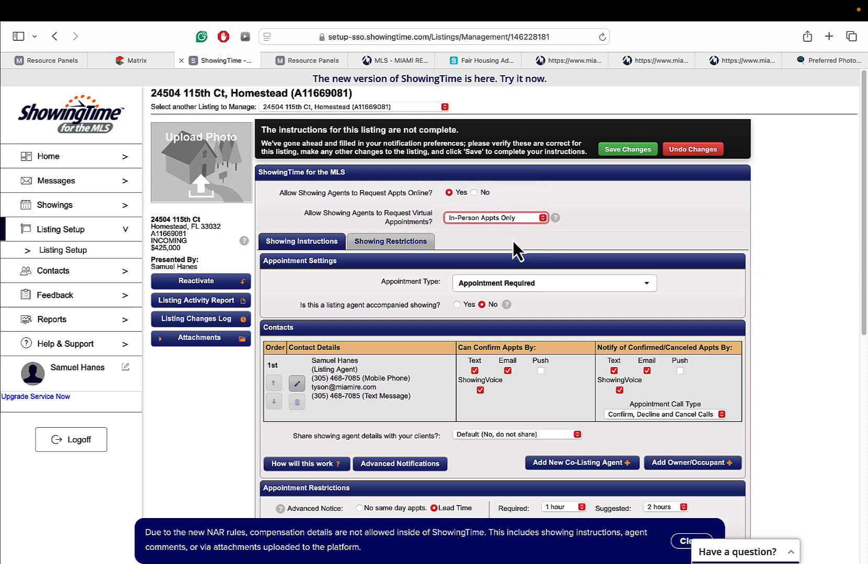
- Check the showing restrictions calendar, start a new restriction, then cancel it without adding one
{"action": "left_click", "coordinate": [378, 243]}
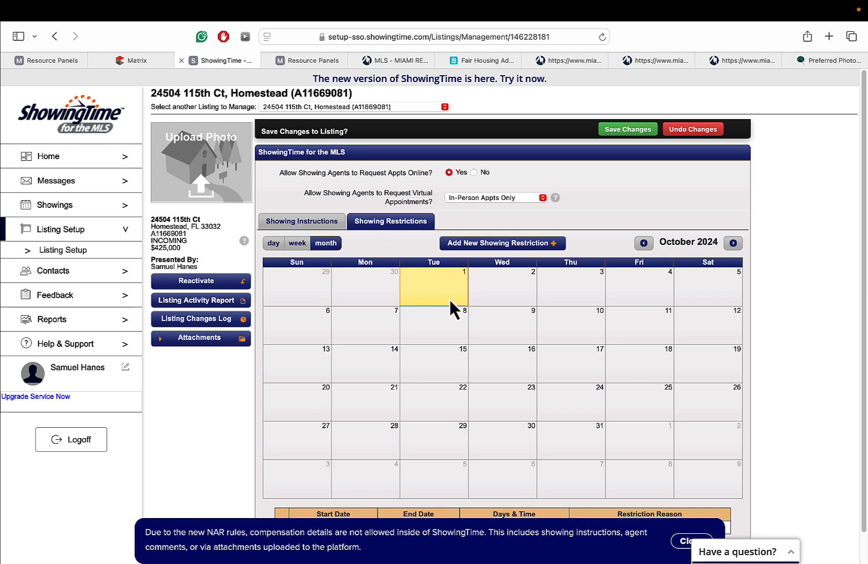
{"action": "left_click", "coordinate": [525, 245]}
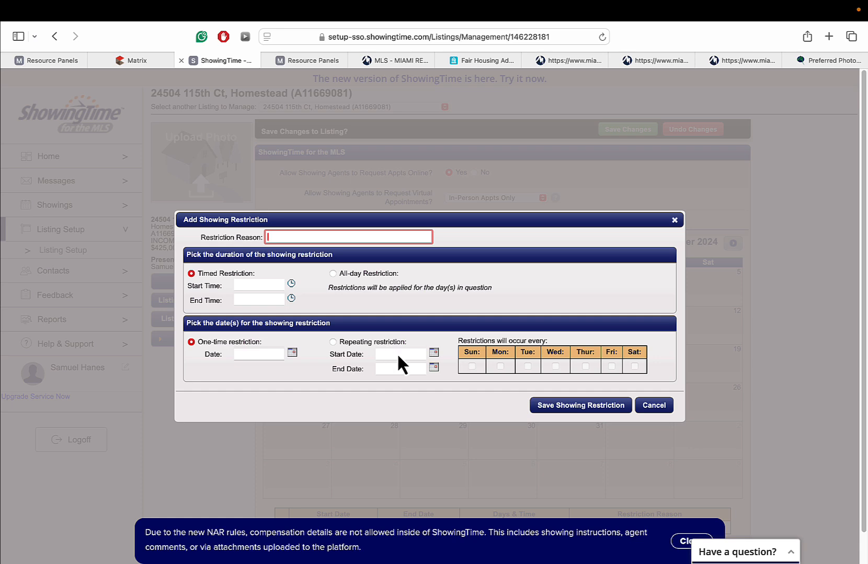
{"action": "left_click", "coordinate": [434, 352]}
{"action": "left_click", "coordinate": [434, 353]}
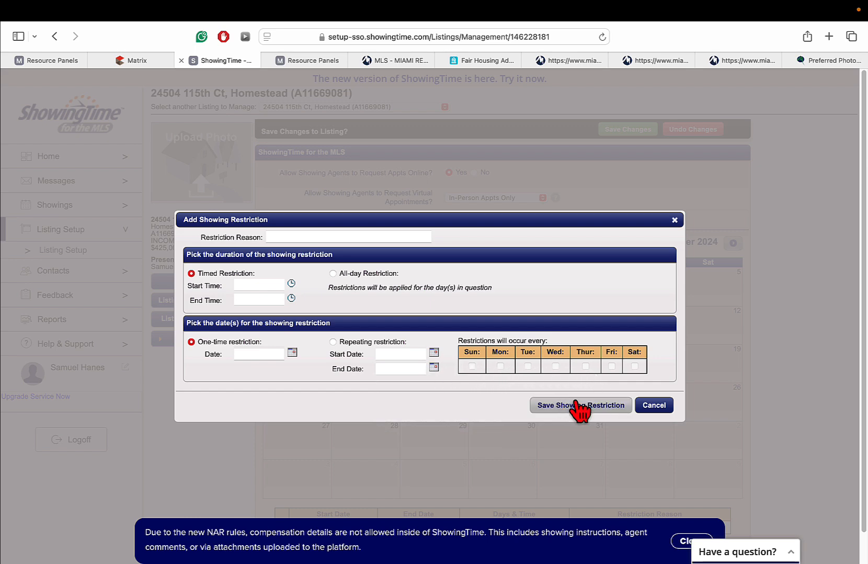
{"action": "left_click", "coordinate": [656, 410]}
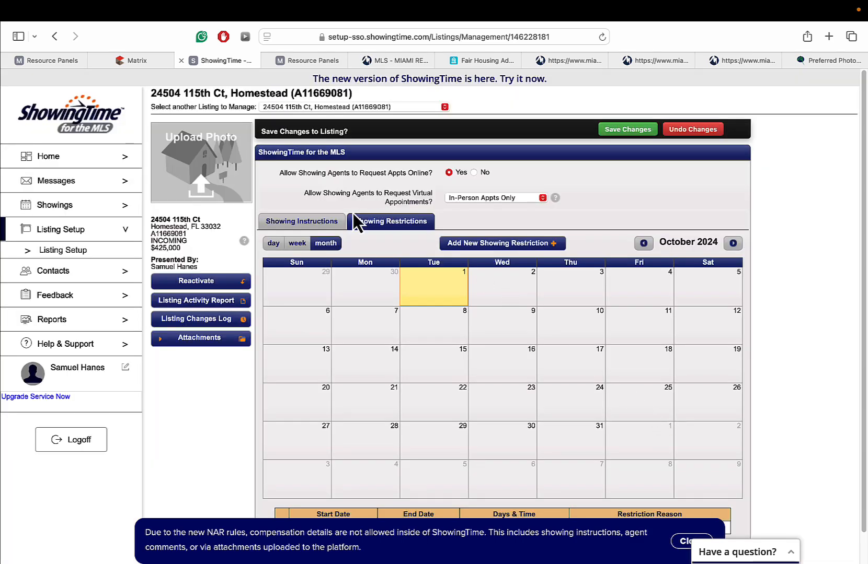
{"action": "left_click", "coordinate": [327, 222]}
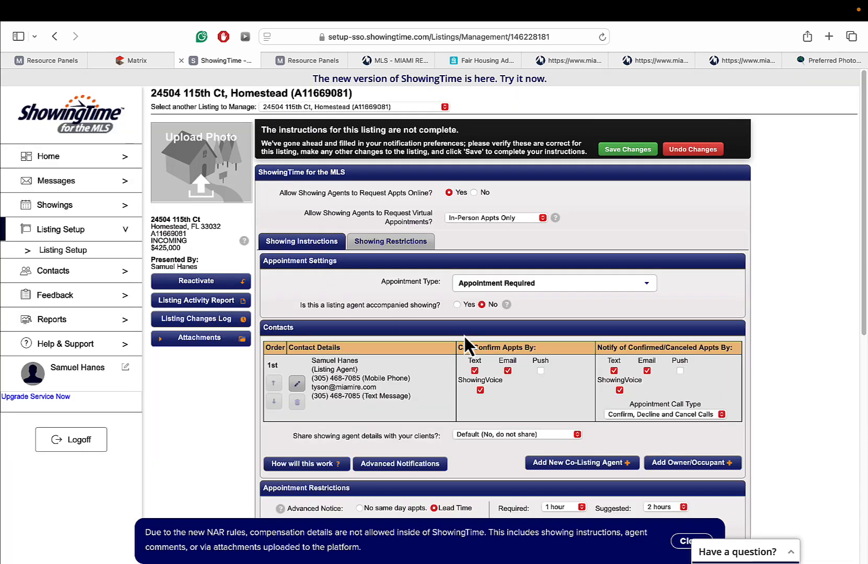
- Save the ShowingTime showing settings and go back to the Matrix listing tab
{"action": "scroll", "coordinate": [373, 287], "scroll_direction": "down", "scroll_amount": 3}
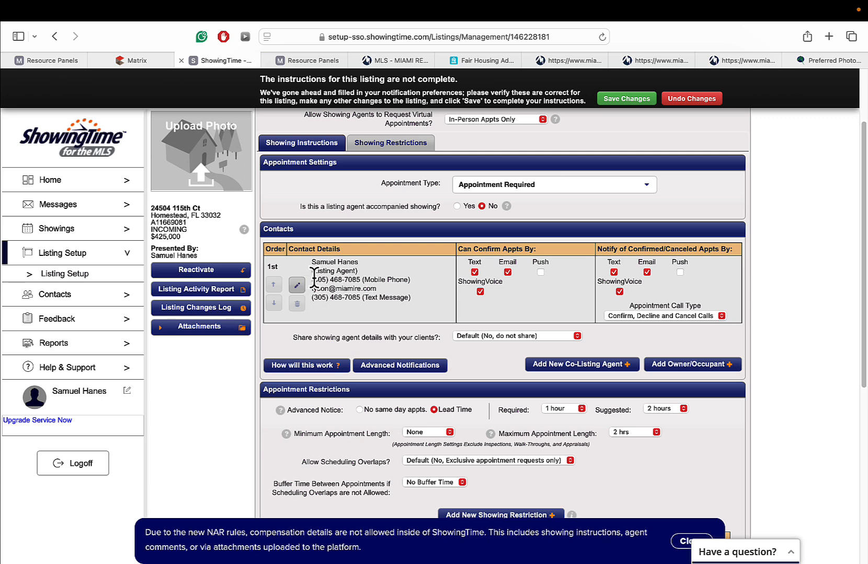
{"action": "scroll", "coordinate": [866, 343], "scroll_direction": "down", "scroll_amount": 3}
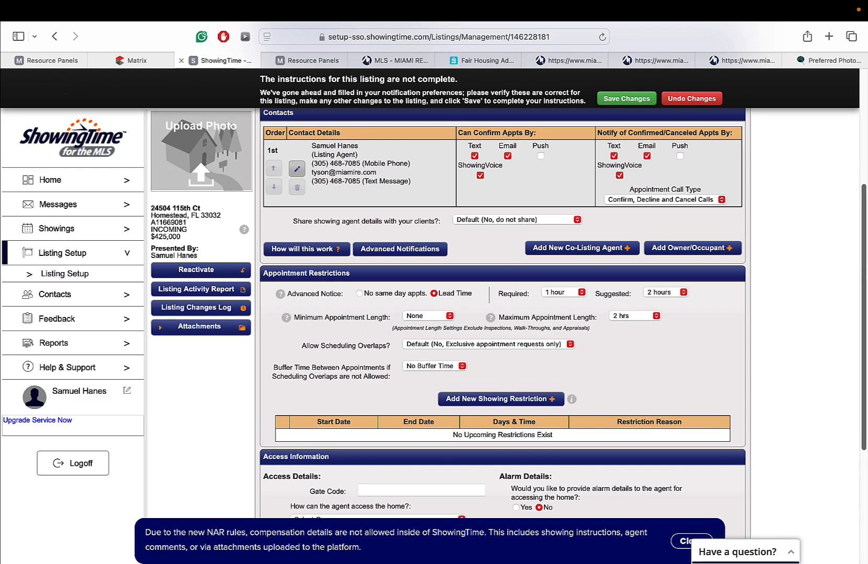
{"action": "left_click_drag", "start_coordinate": [865, 272], "coordinate": [866, 186]}
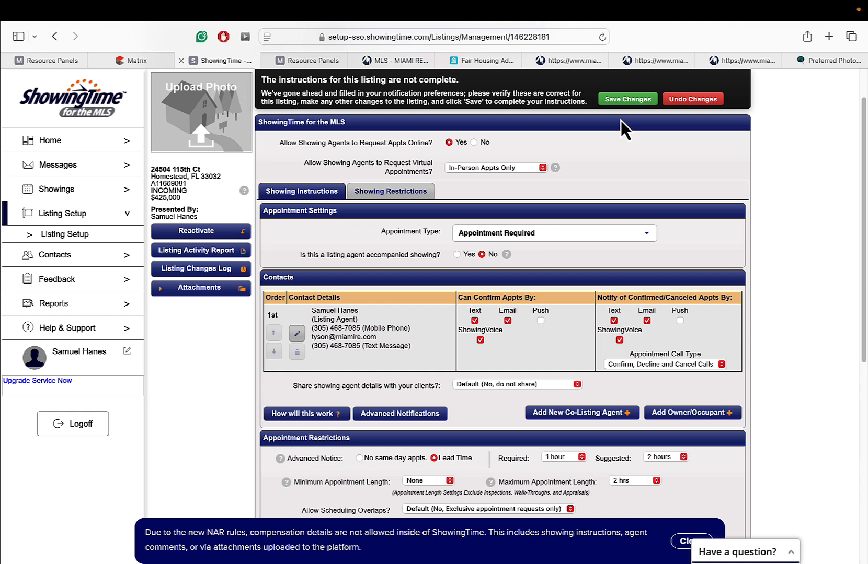
{"action": "left_click", "coordinate": [624, 101]}
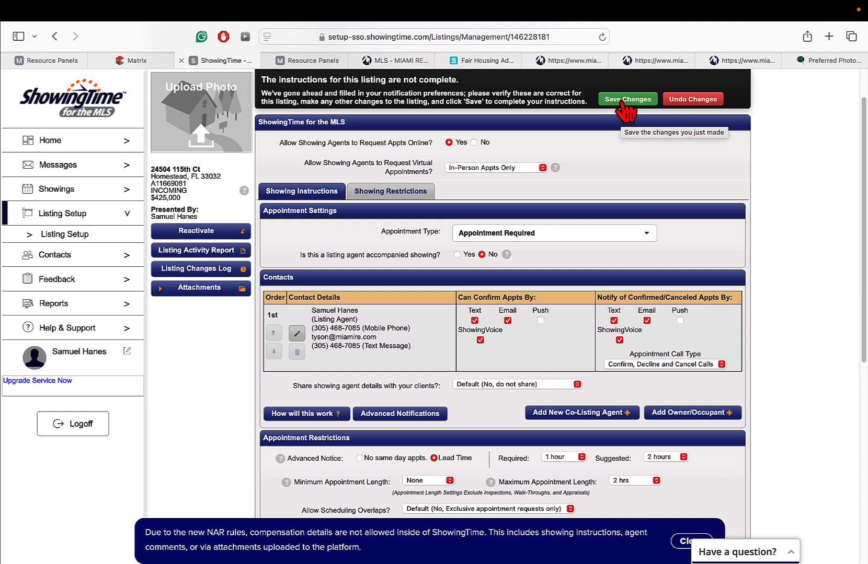
{"action": "left_click", "coordinate": [166, 59]}
- Dismiss the Search menu and exit Safari full screen, leaving the $425,000 townhouse listing in a window
{"action": "mouse_move", "coordinate": [173, 91]}
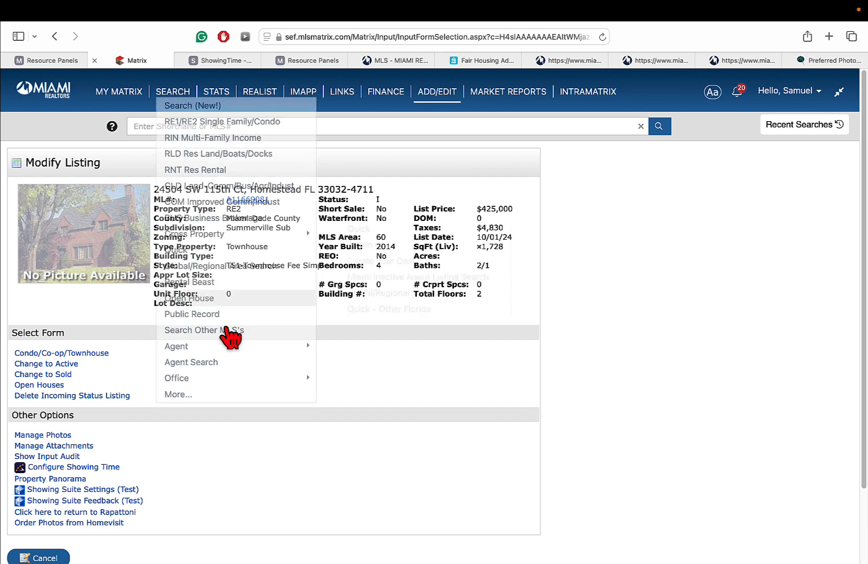
{"action": "mouse_move", "coordinate": [191, 379]}
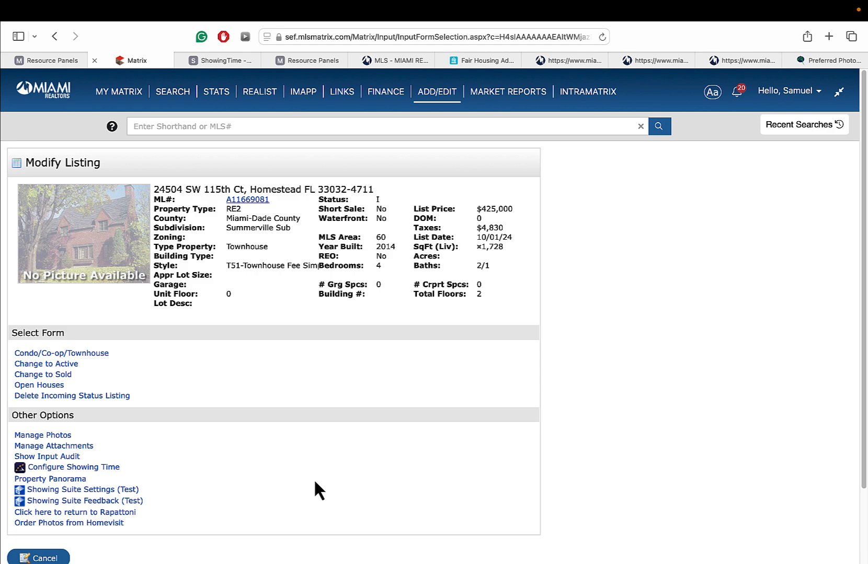
{"action": "left_click", "coordinate": [40, 37]}
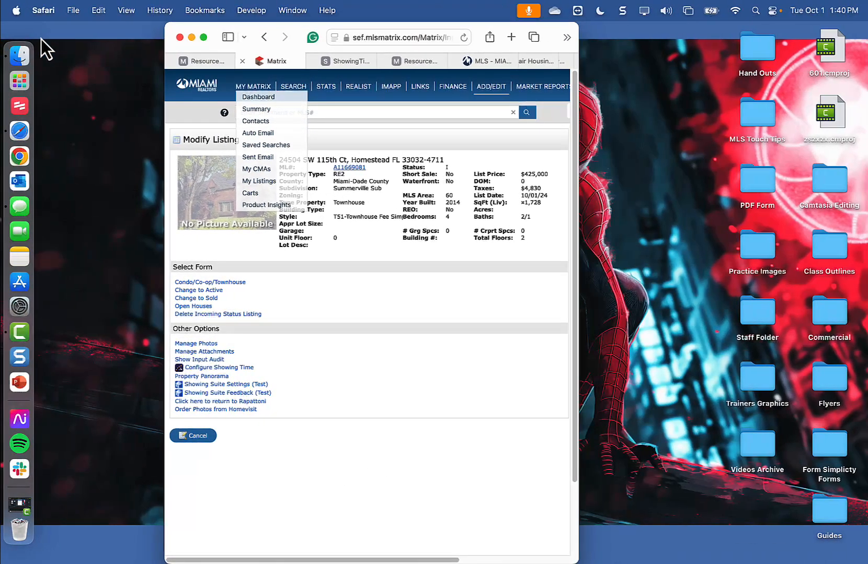